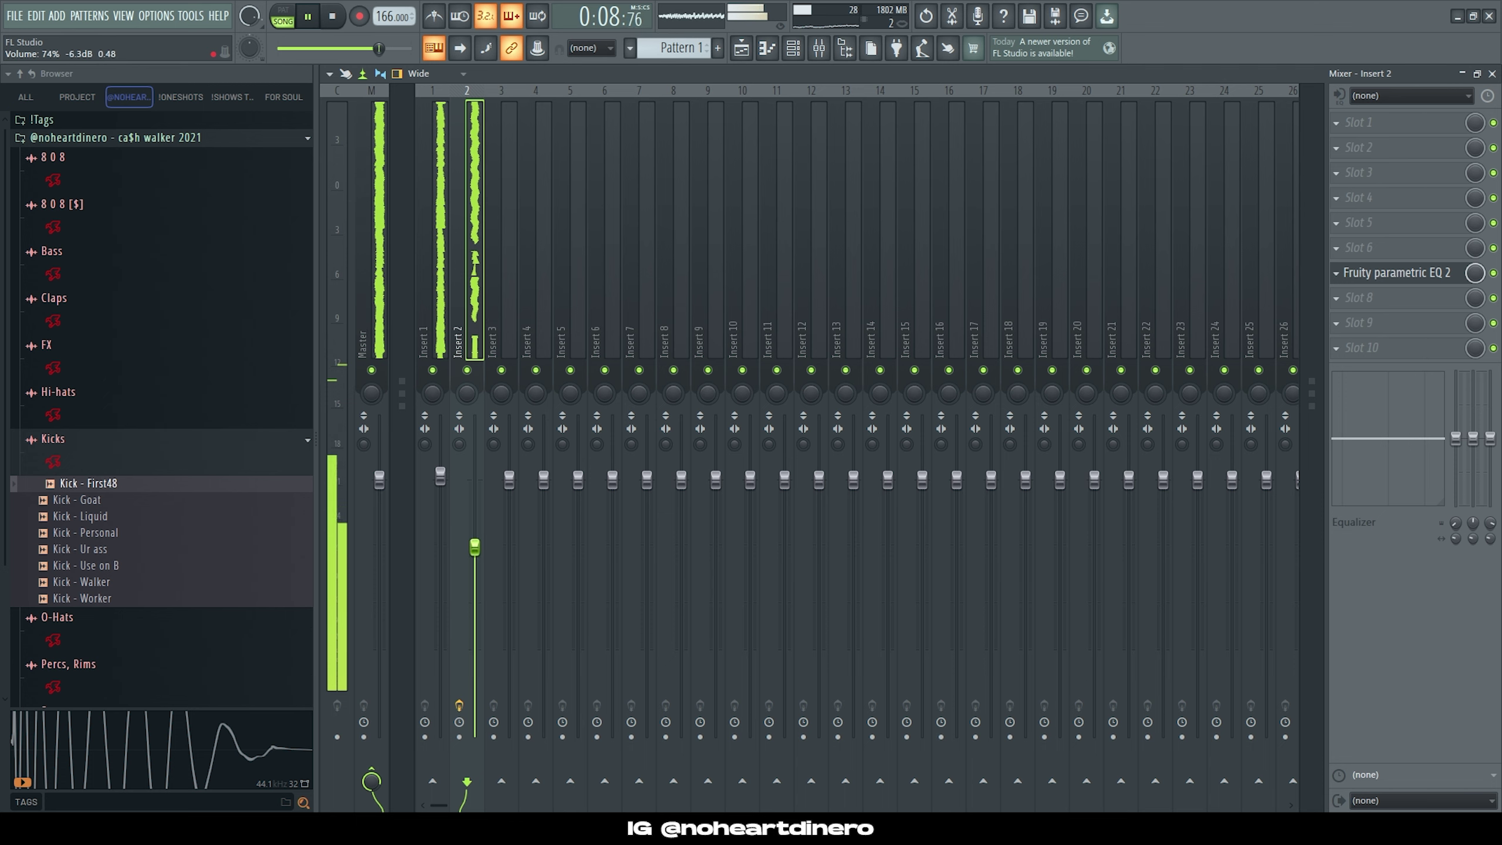
# Step: Advance ElectraX to the Keys - Underworld patch and set up ValhallaVintageVerb on Insert 2 with a 27.6% mix
pyautogui.click(1390, 299)
pyautogui.click(1396, 272)
pyautogui.click(1396, 272)
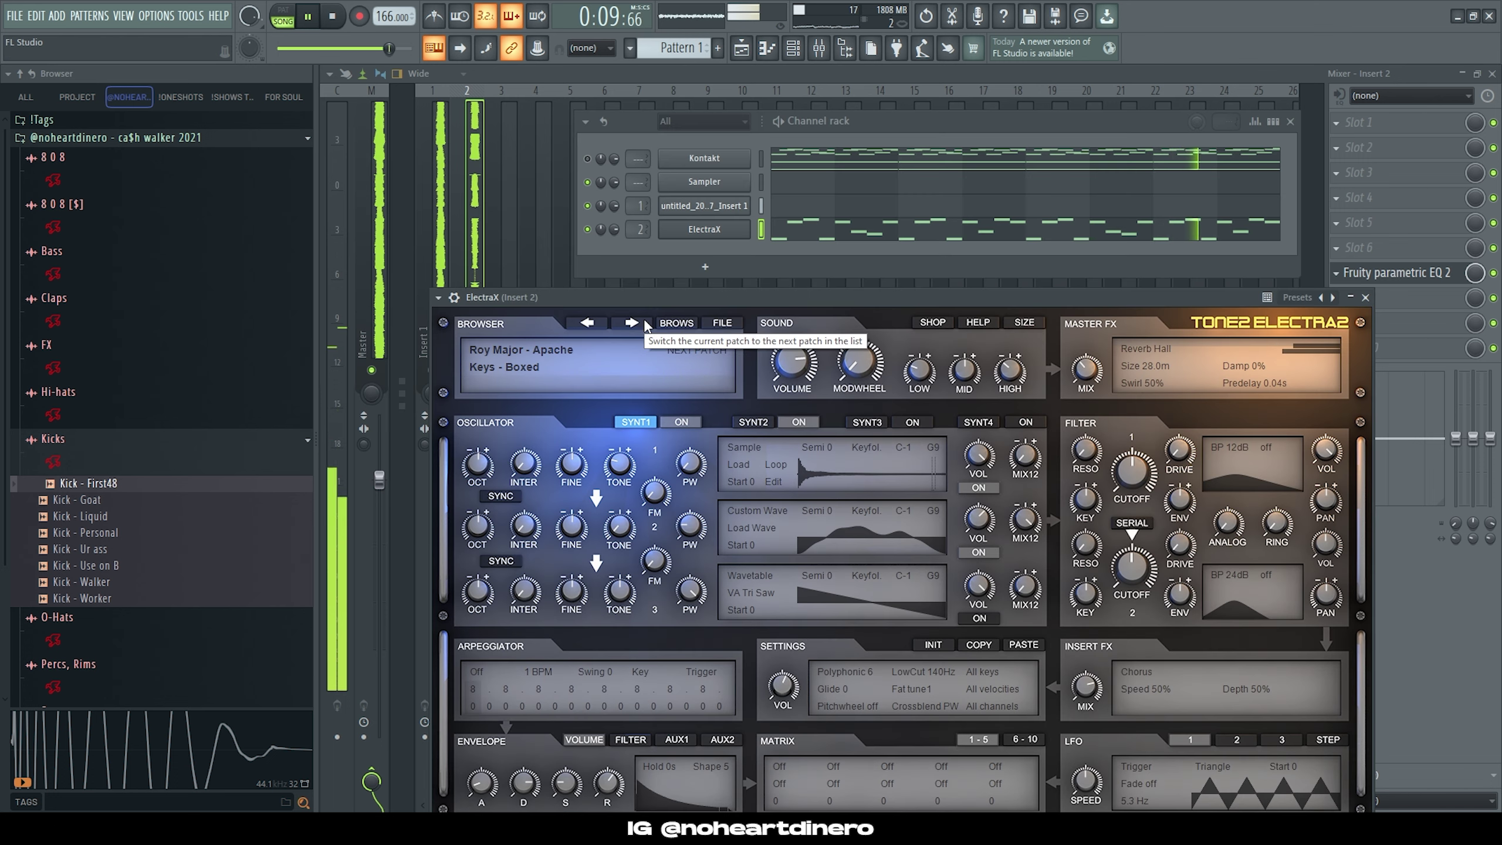
pyautogui.click(633, 321)
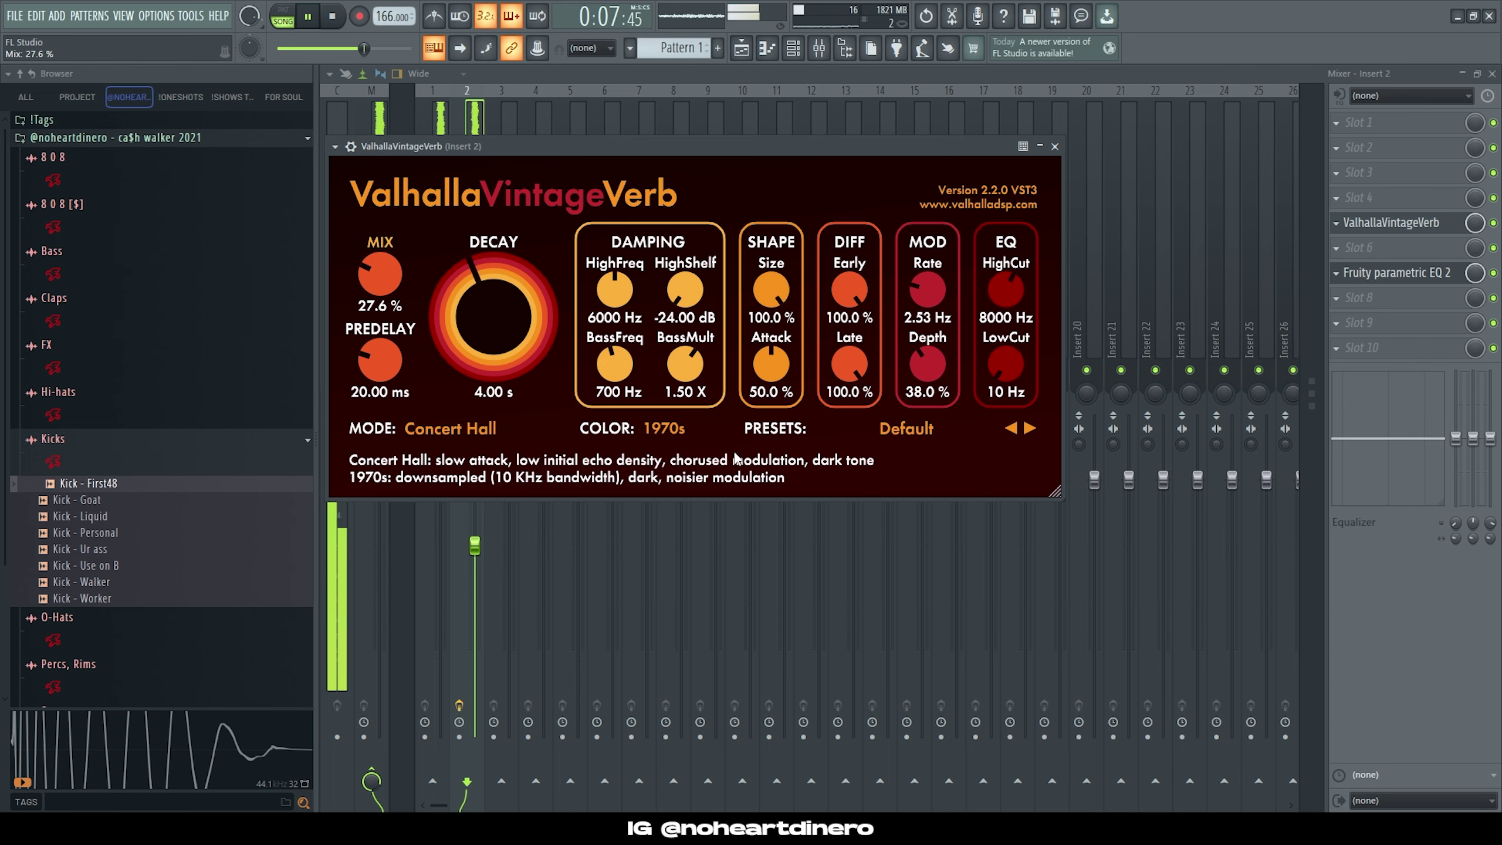
pyautogui.click(674, 468)
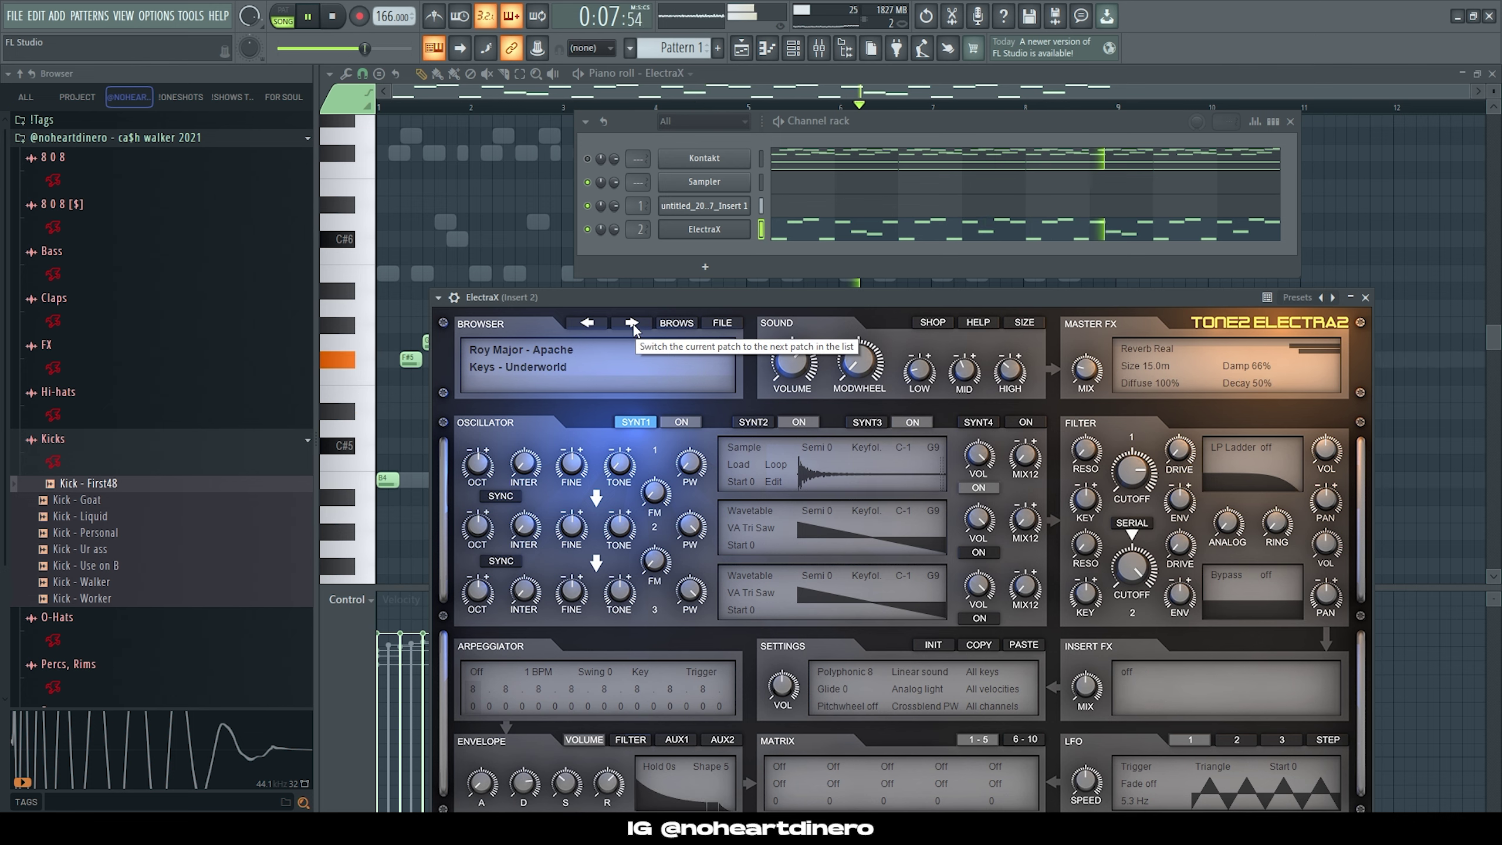
# Step: Cut Insert 2's Fruity Parametric EQ 2 by about 9.2 dB at 757 Hz and pull down the highest band
pyautogui.click(818, 51)
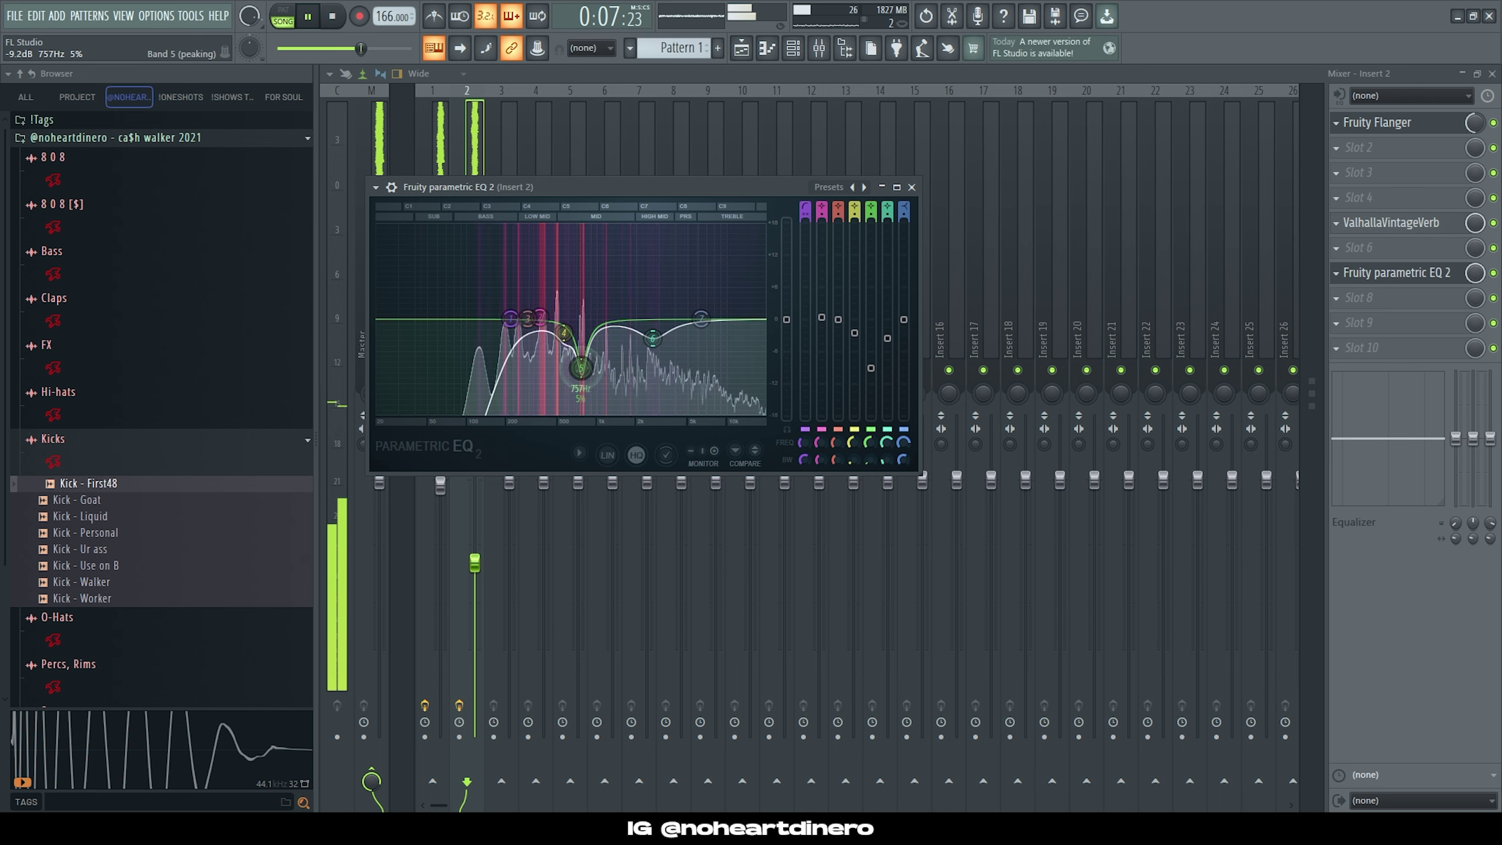
pyautogui.moveTo(701, 319); pyautogui.dragTo(746, 367)
# Step: Load Portal on Insert 2 and choose the ZENS preset from its Stoner Vision category
pyautogui.click(1365, 178)
pyautogui.moveTo(1354, 192)
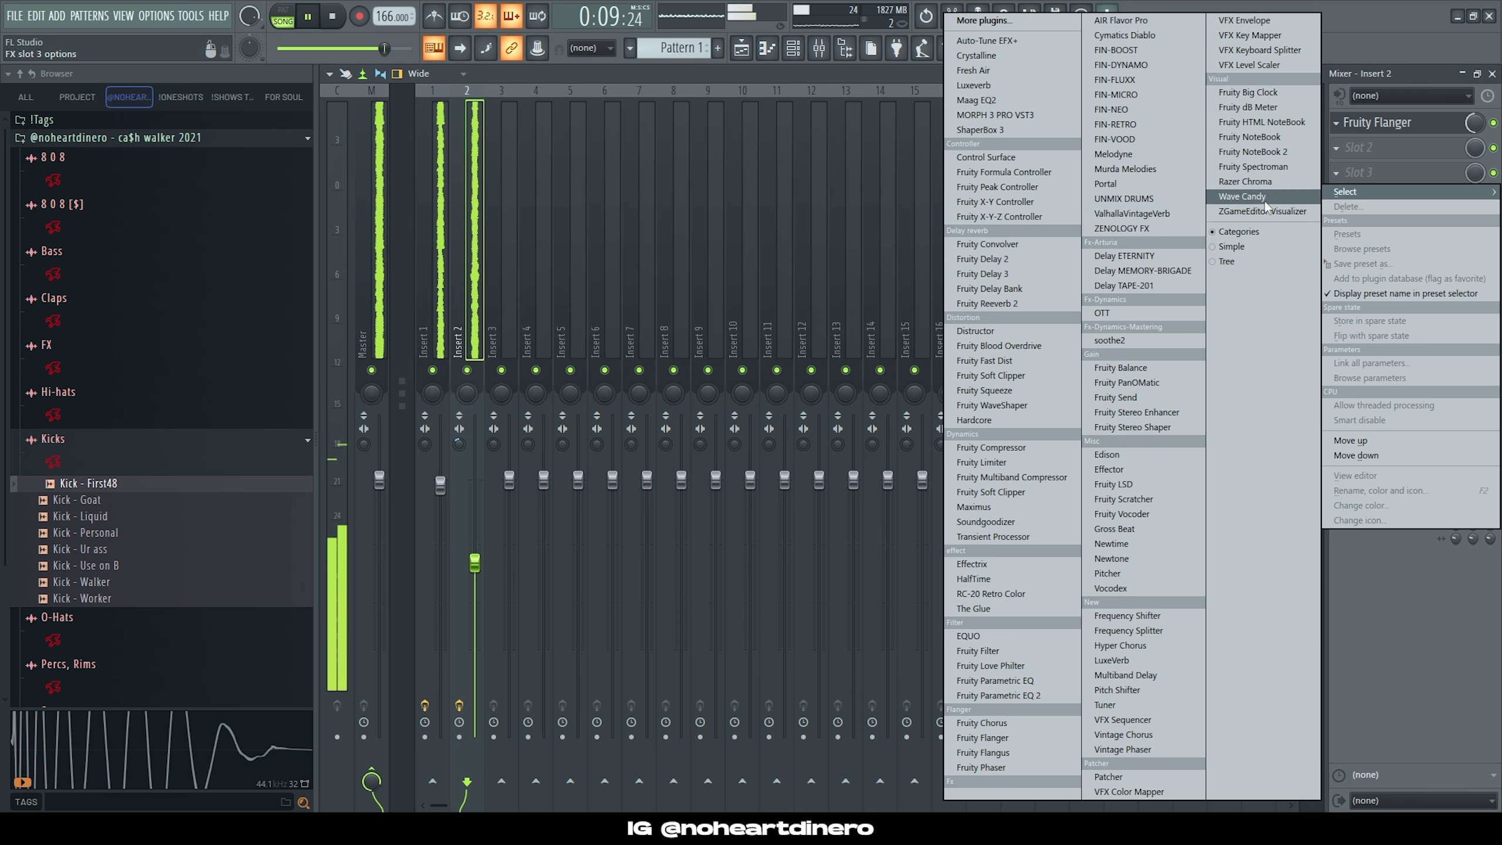
pyautogui.click(1105, 183)
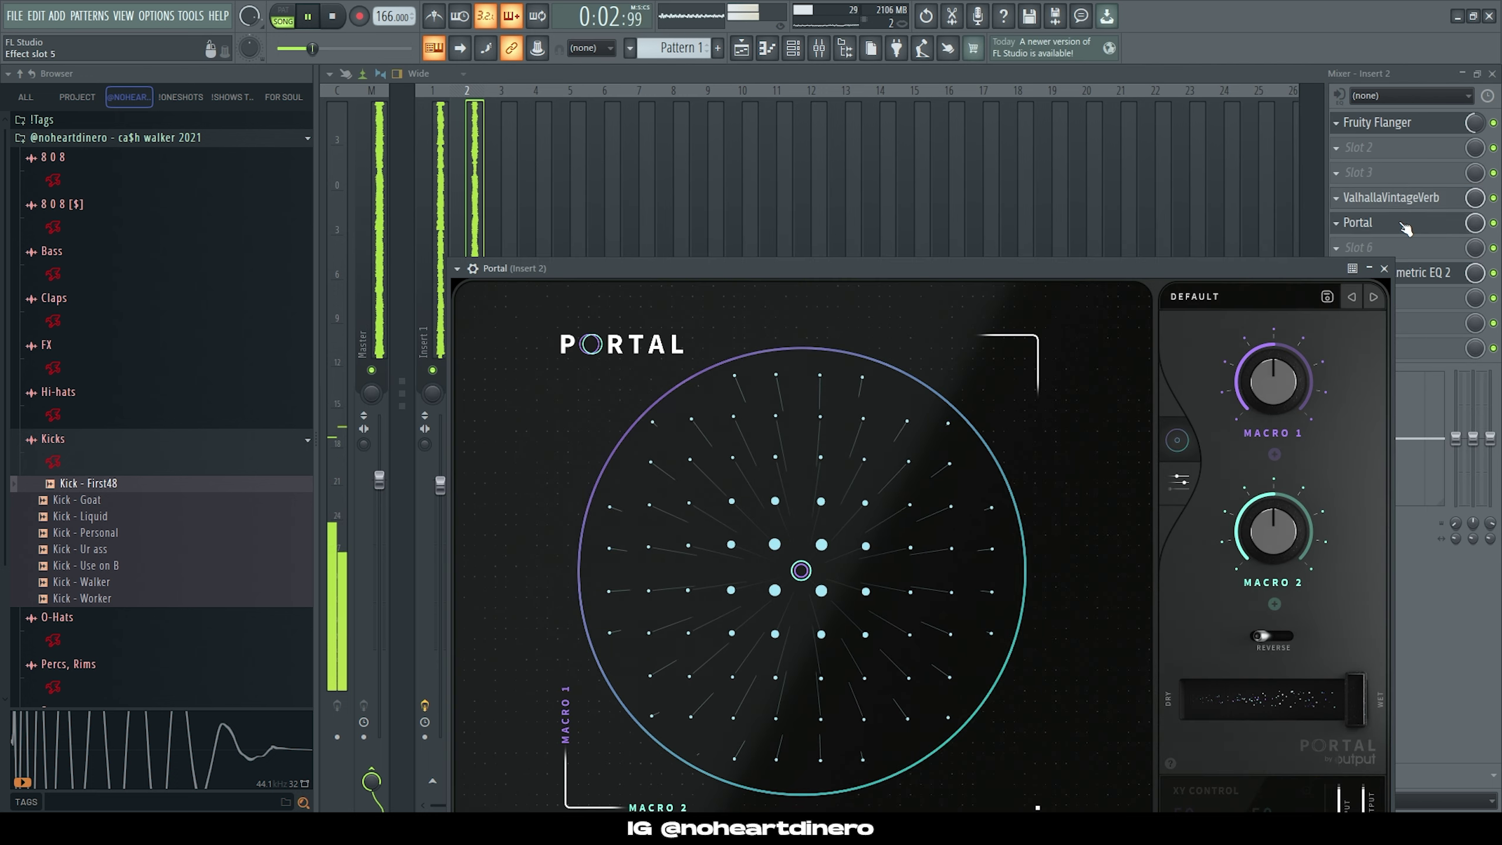
pyautogui.click(1255, 290)
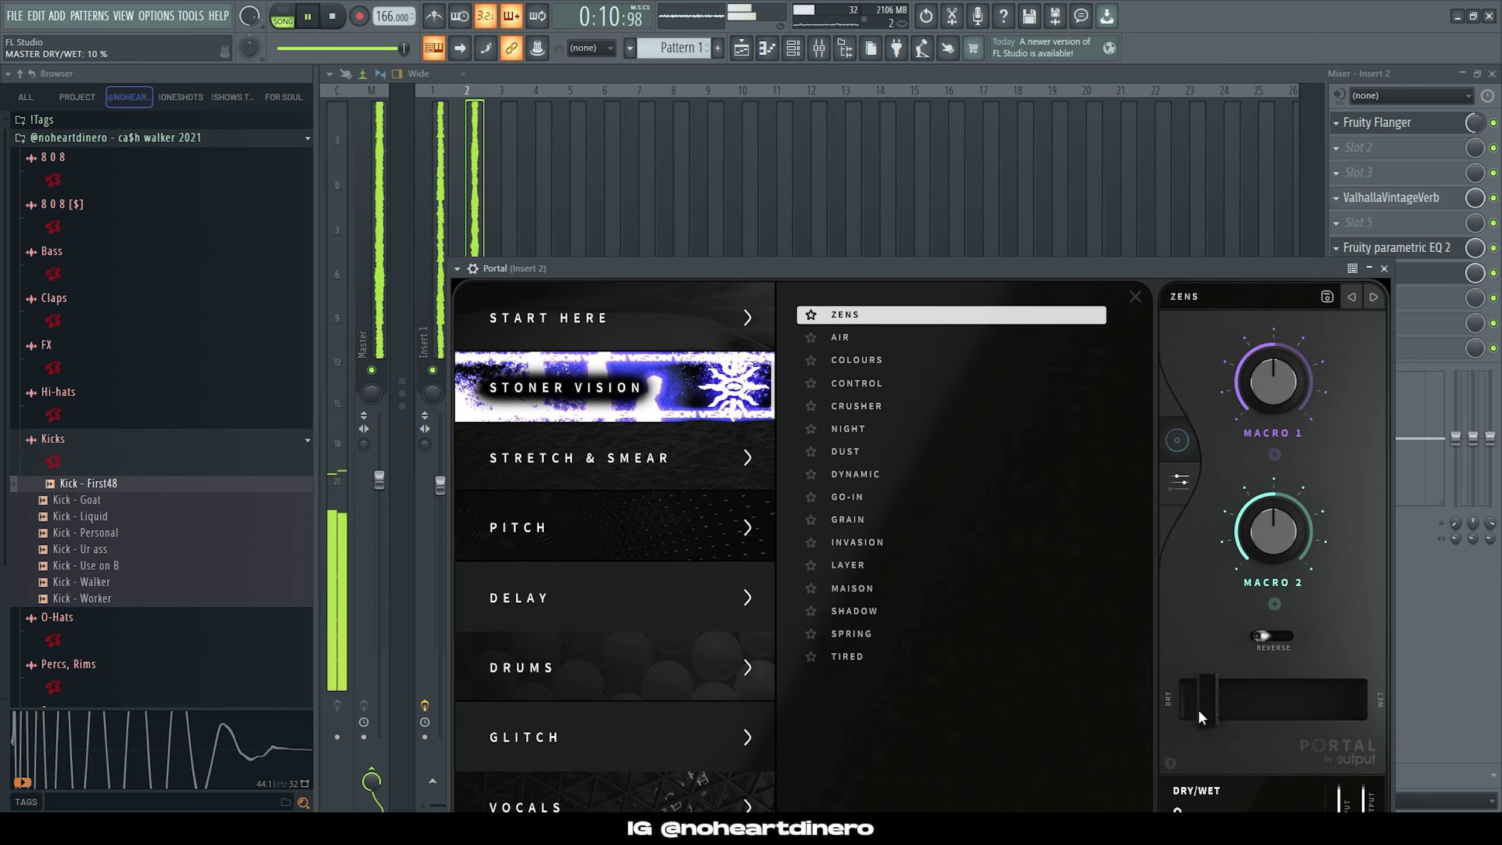
# Step: Create an automation clip for Portal's master dry/wet and add a baseline point at bar 2
pyautogui.rightClick(547, 53)
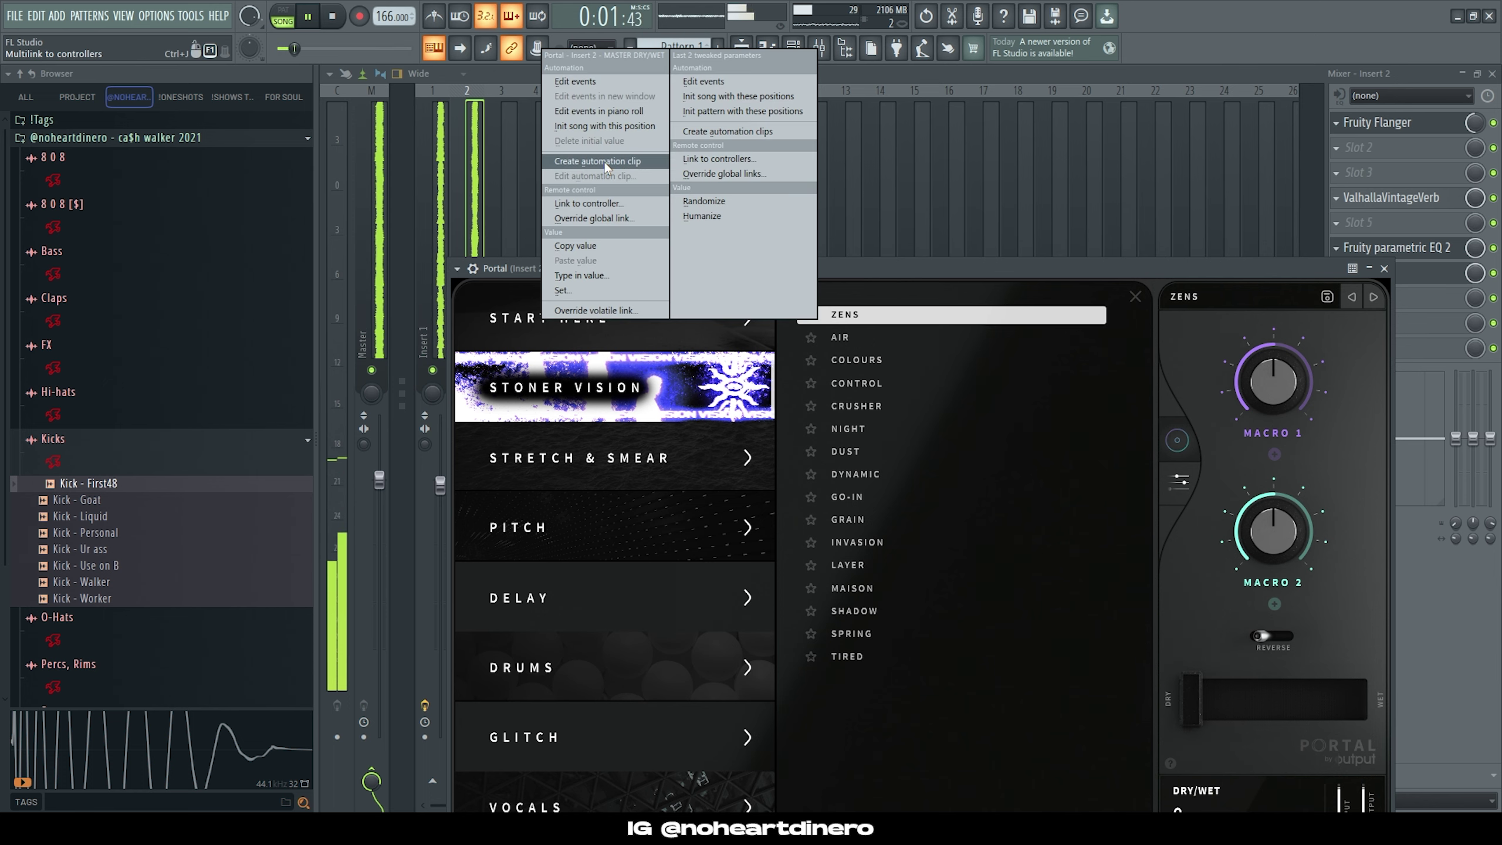
pyautogui.click(604, 163)
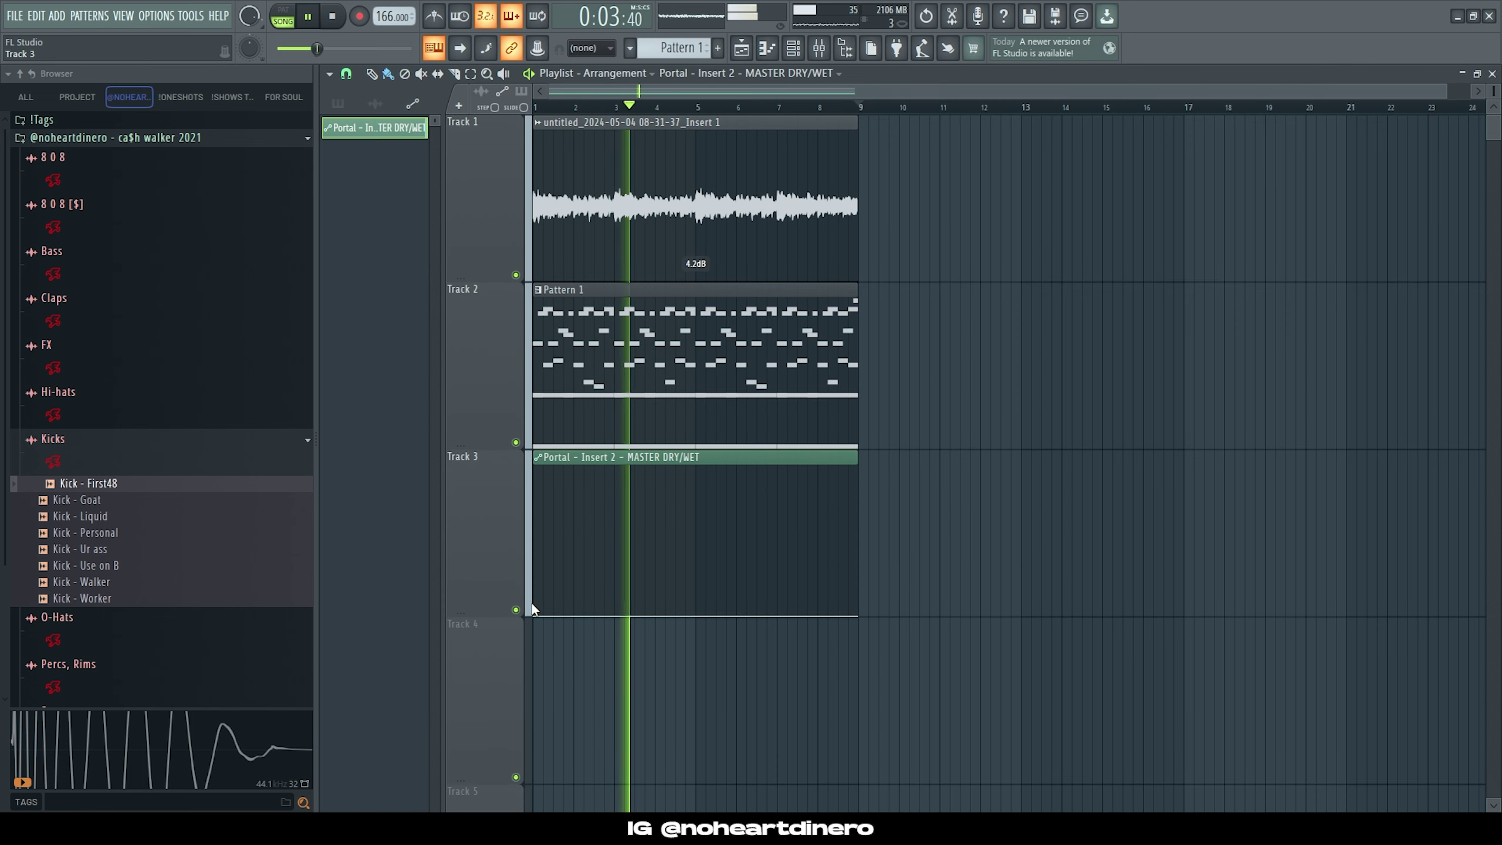
pyautogui.scroll(3, 614, 616)
pyautogui.rightClick(601, 615)
pyautogui.press('space')
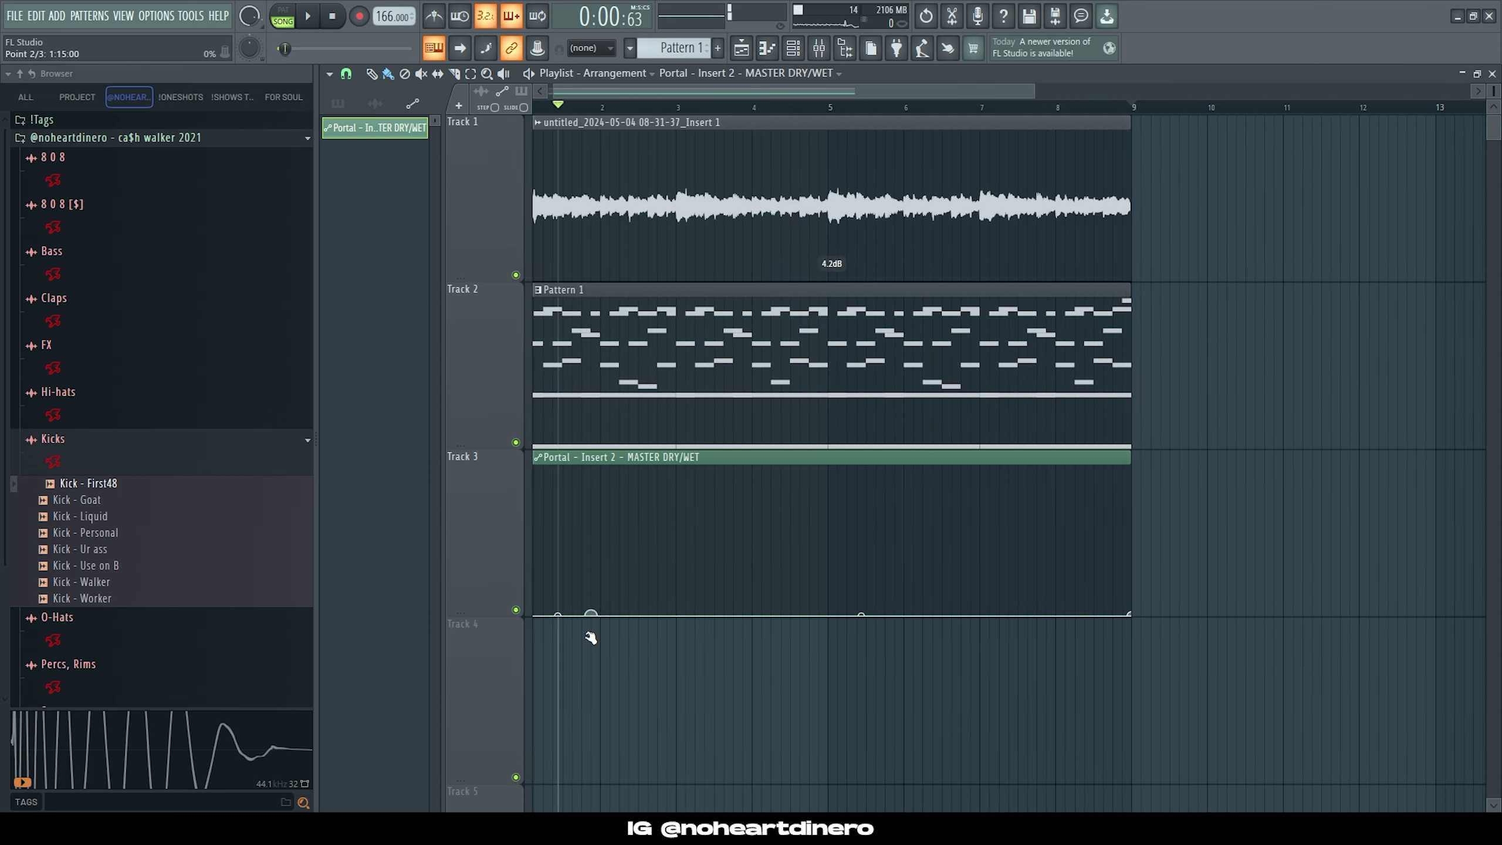
# Step: Shape the dry/wet automation to ramp up by mid-bar 2, hold until bar 3, and drop back to zero there
pyautogui.press('space')
pyautogui.rightClick(639, 585)
pyautogui.press('space')
pyautogui.rightClick(677, 586)
pyautogui.press('space')
pyautogui.rightClick(677, 585)
pyautogui.click(716, 769)
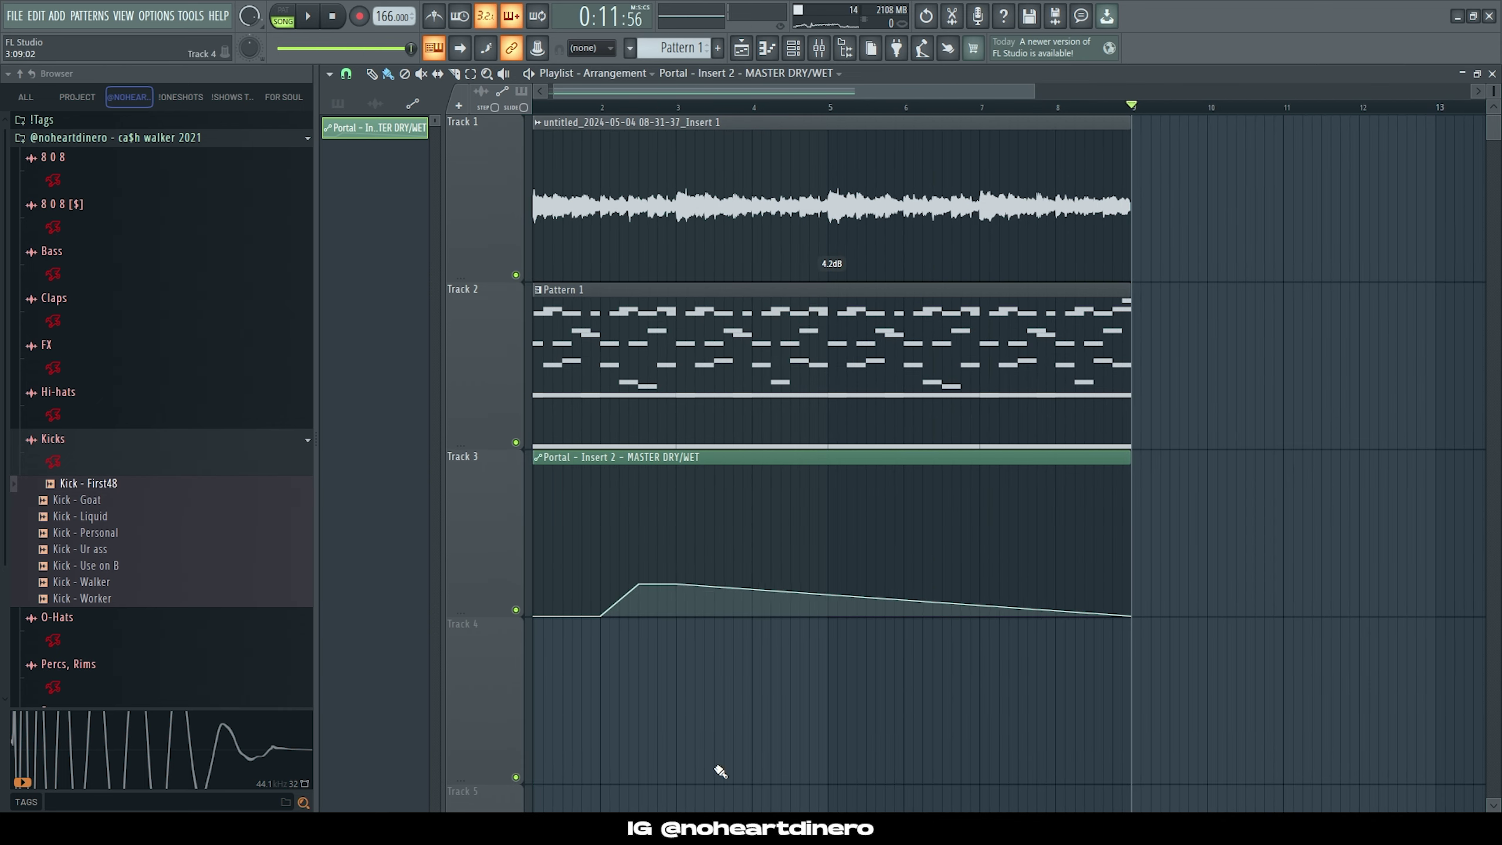
pyautogui.rightClick(677, 615)
# Step: Add a curved dry/wet rise from bar 3 to bar 4 and hold it at about 22% until mid-bar 4
pyautogui.press('space')
pyautogui.rightClick(762, 600)
pyautogui.moveTo(763, 601); pyautogui.dragTo(715, 606)
pyautogui.rightClick(791, 584)
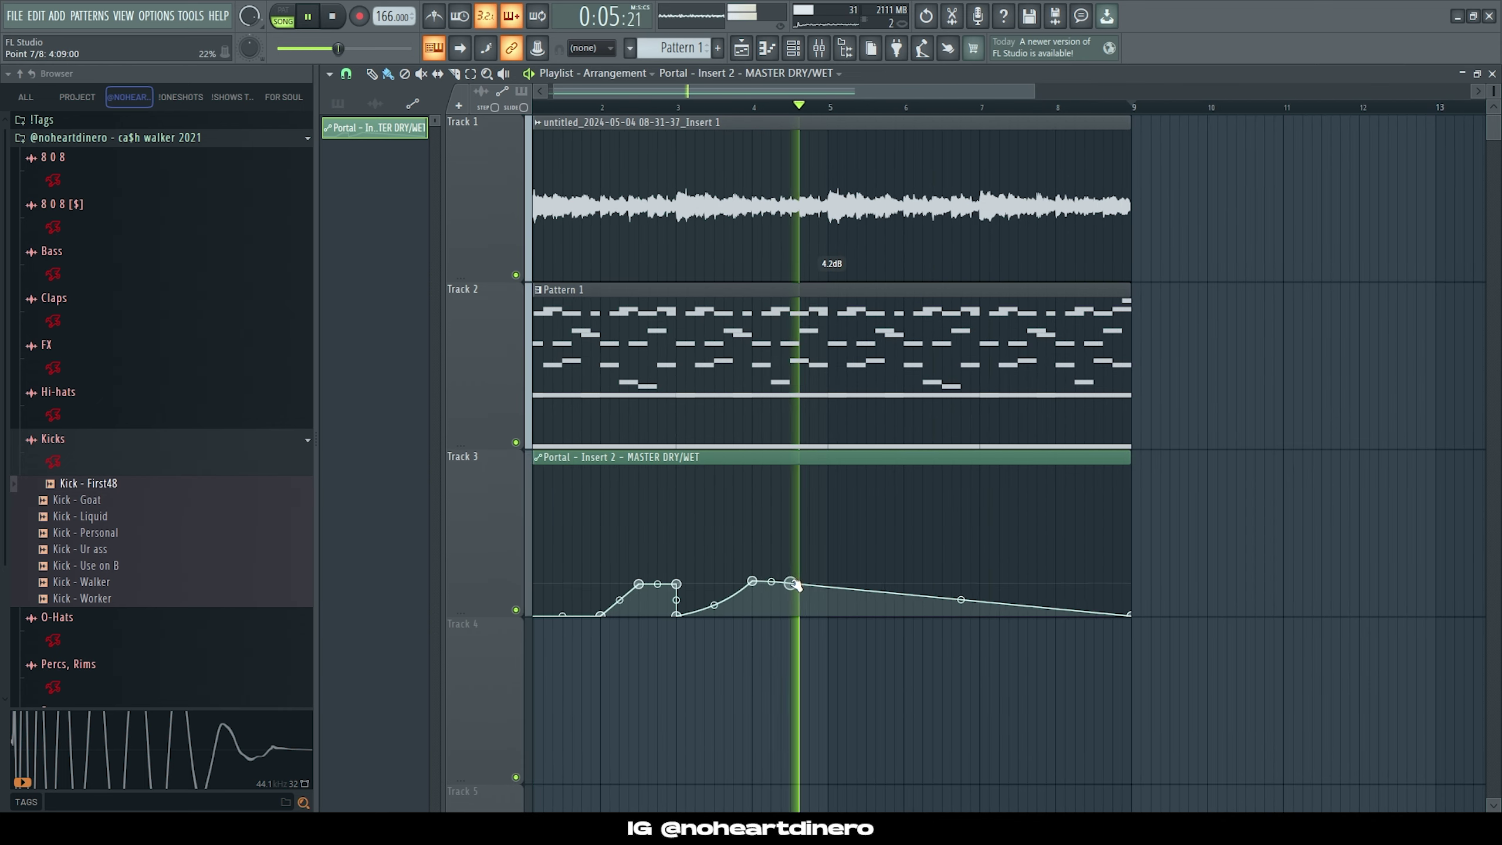
pyautogui.press('space')
pyautogui.press('space')
pyautogui.rightClick(752, 581)
pyautogui.click(781, 762)
pyautogui.rightClick(791, 583)
# Step: Step the dry/wet automation up to about 39% at mid-bar 4, hold it until bar 5, and drop it to zero
pyautogui.click(829, 776)
pyautogui.rightClick(791, 555)
pyautogui.rightClick(792, 555)
pyautogui.click(827, 762)
pyautogui.rightClick(829, 556)
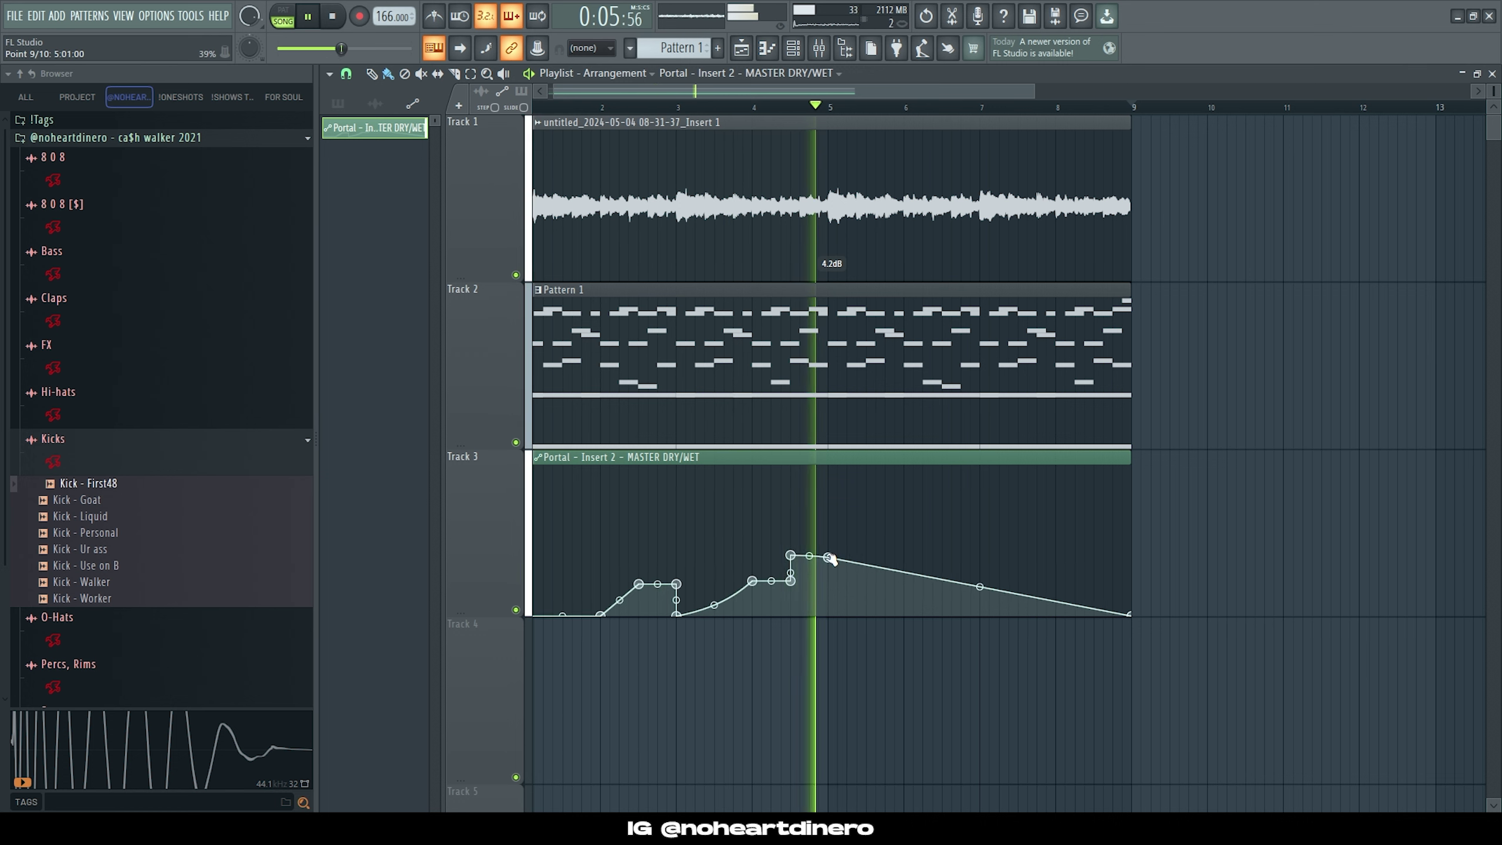
pyautogui.rightClick(829, 556)
pyautogui.click(865, 776)
pyautogui.rightClick(845, 590)
pyautogui.moveTo(842, 589); pyautogui.dragTo(829, 616)
# Step: Trim the dry/wet automation clip to end at bar 5 and duplicate it over the following four bars
pyautogui.moveTo(1130, 550); pyautogui.dragTo(828, 551)
pyautogui.hotkey('ctrl', 'b')
# Step: In the rendered Insert 2 track's Fruity Parametric EQ 2, dip band 4 and boost band 6 about 1.7 dB at 3057 Hz
pyautogui.click(823, 55)
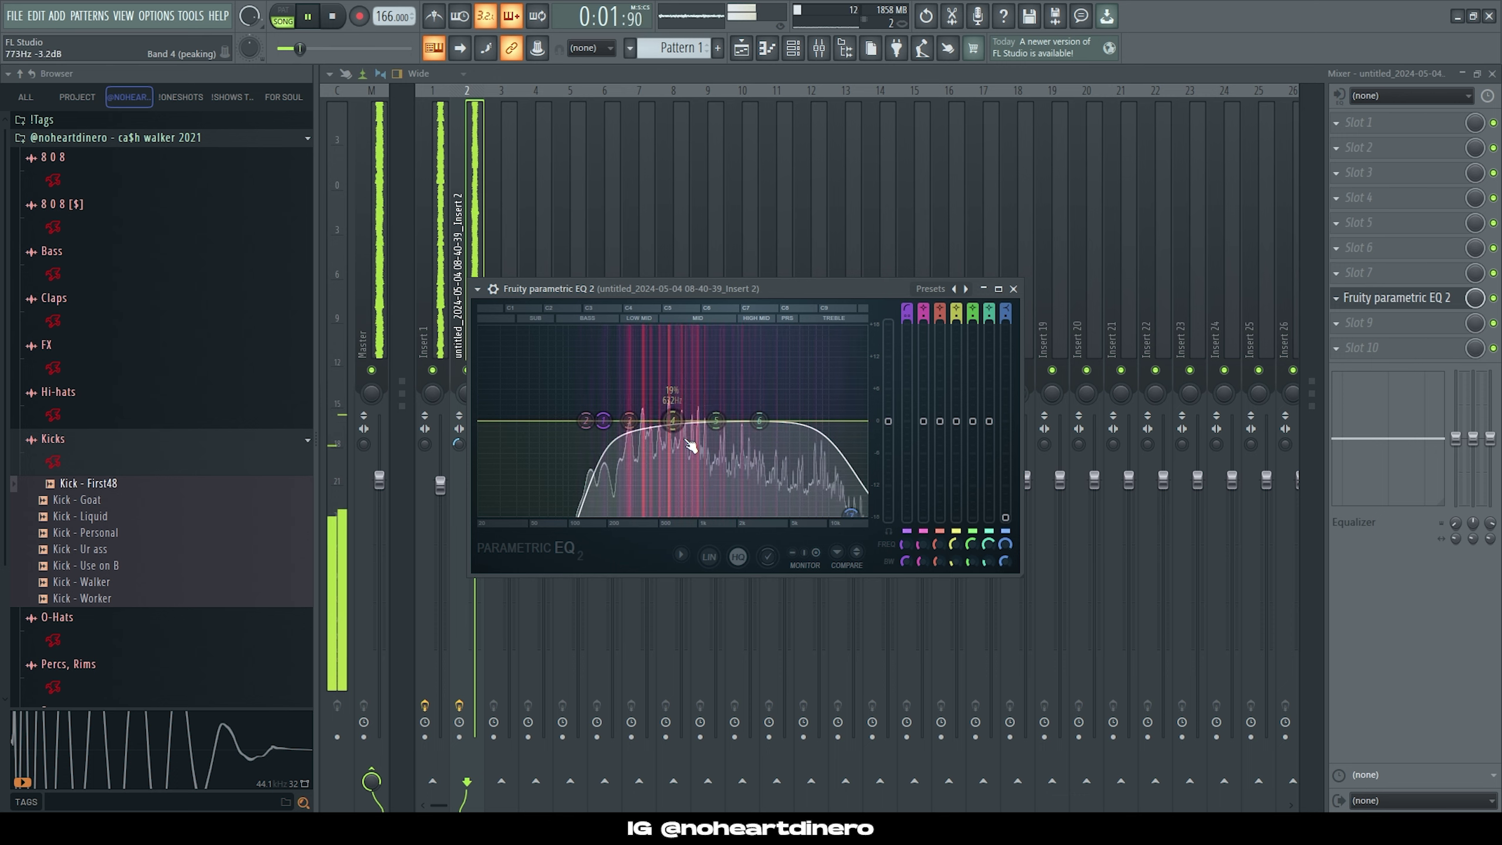
pyautogui.moveTo(672, 420); pyautogui.dragTo(664, 347)
pyautogui.scroll(-3, 665, 347)
pyautogui.moveTo(956, 342); pyautogui.dragTo(956, 475)
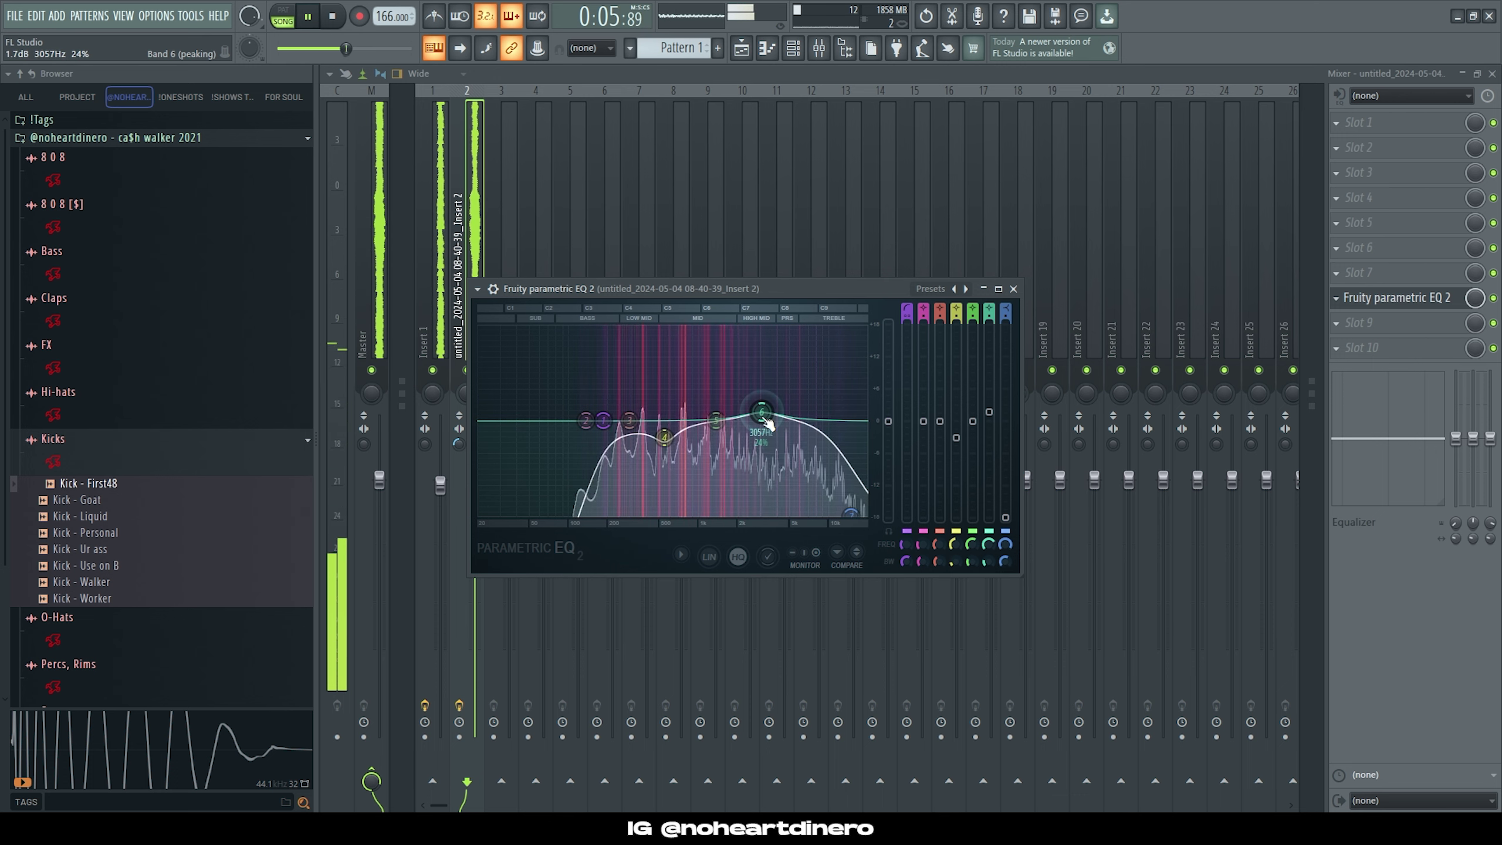
# Step: Raise the high band of the track's mixer equalizer to about 5.9 and load Fruity Flanger in slot 2 with a reduced mix
pyautogui.moveTo(1490, 437); pyautogui.dragTo(1490, 417)
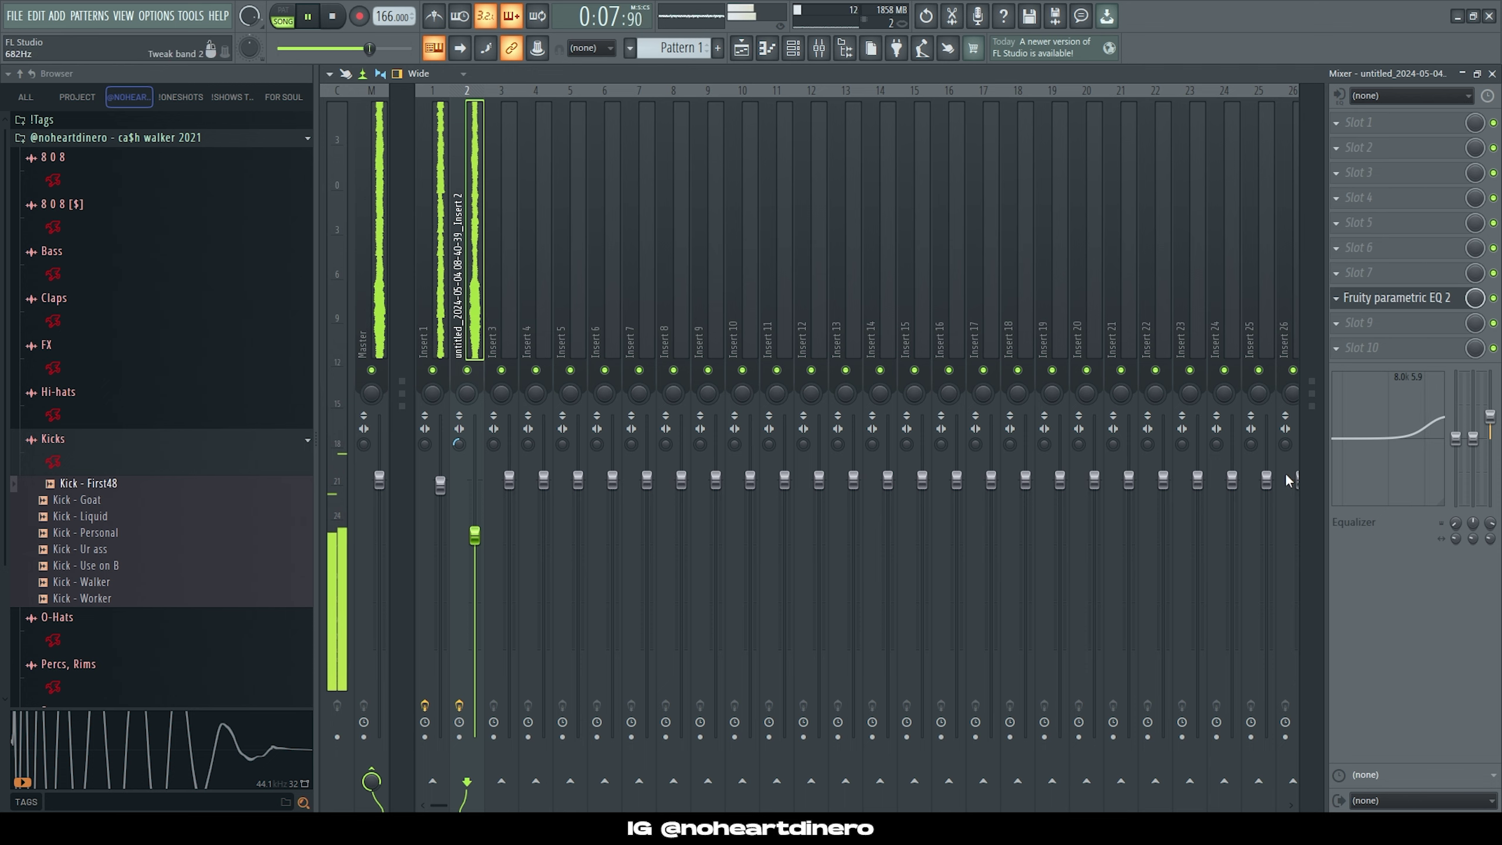
pyautogui.click(1443, 150)
pyautogui.click(1022, 739)
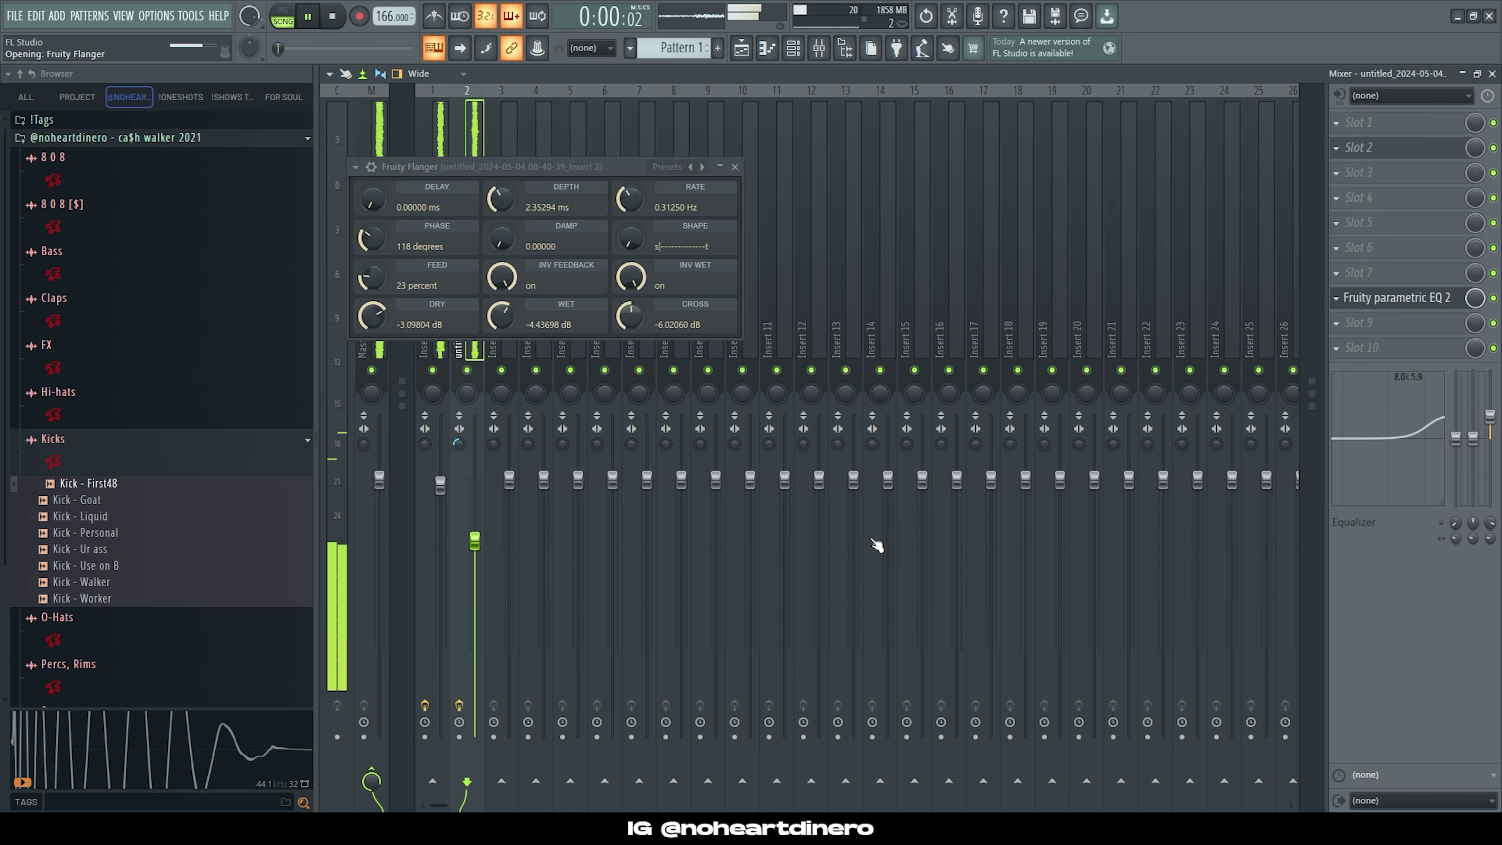
pyautogui.click(1475, 148)
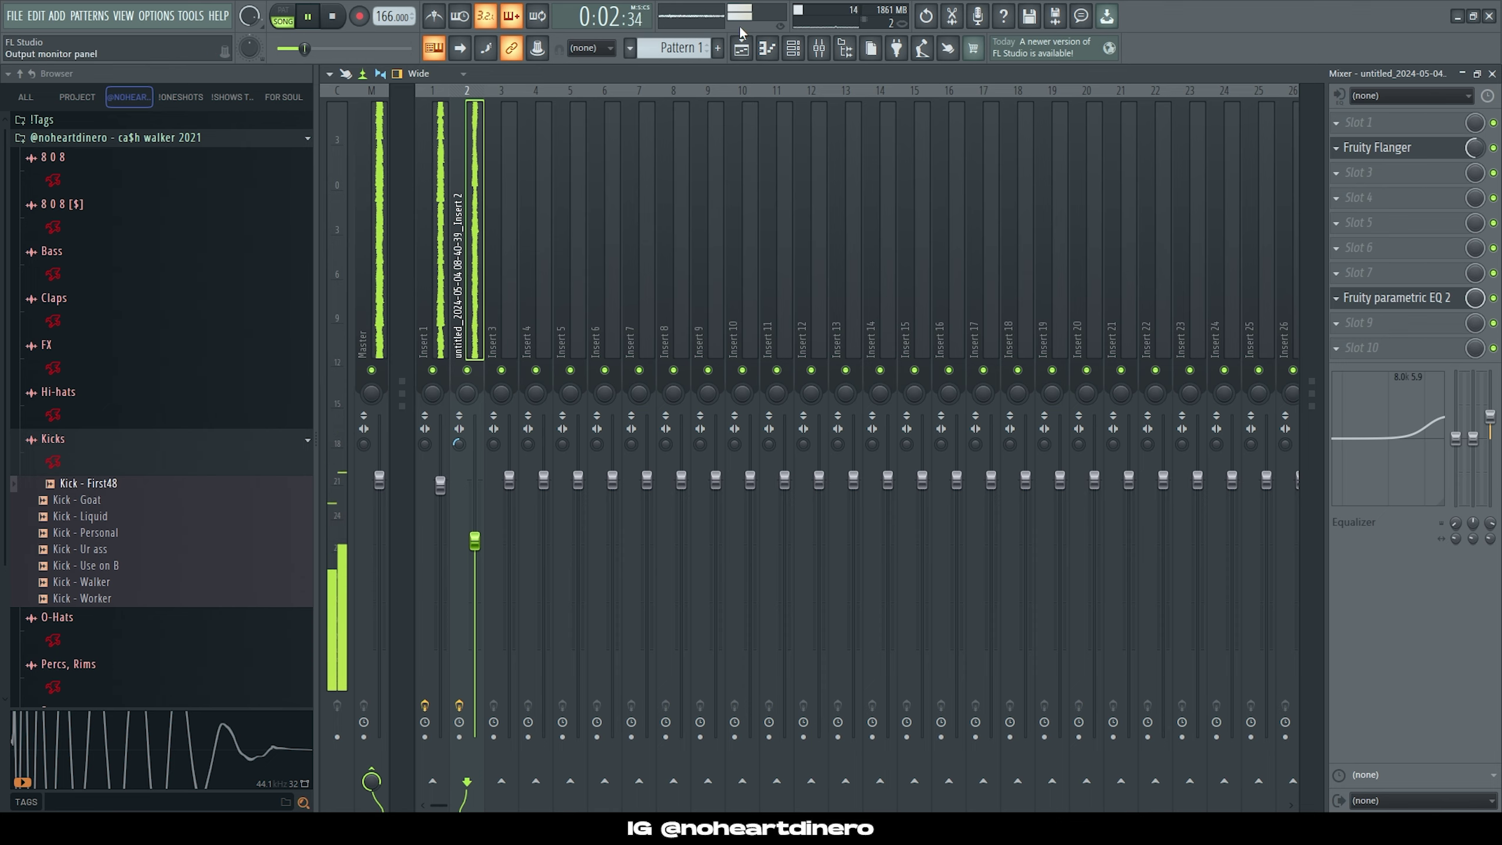
# Step: Reverse the rendered Insert 2 audio clip and delete the Insert 1 clip from Track 1
pyautogui.click(741, 48)
pyautogui.doubleClick(686, 371)
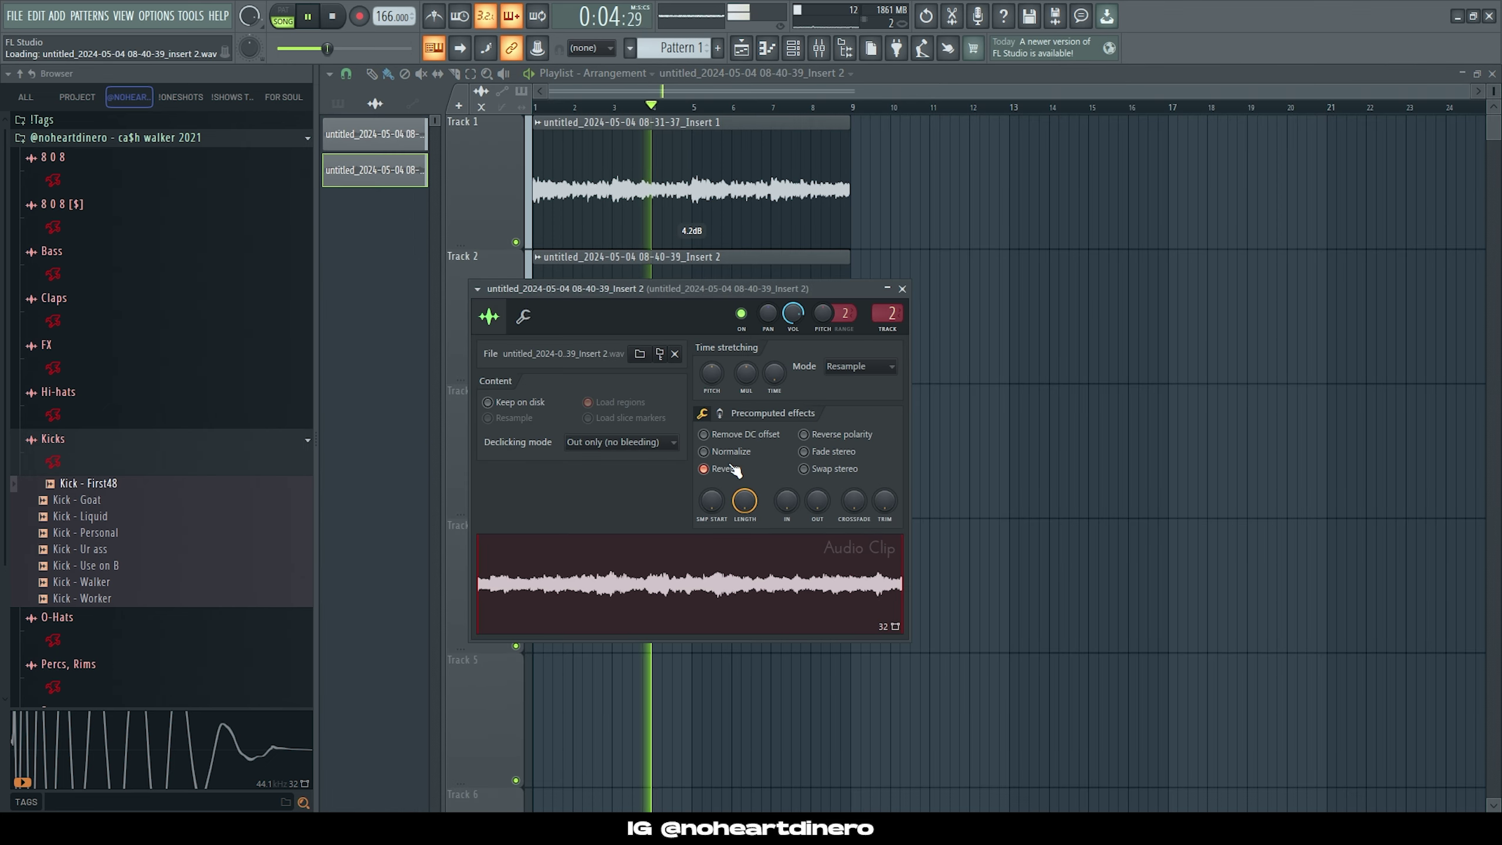
pyautogui.rightClick(1110, 436)
pyautogui.scroll(3, 718, 356)
pyautogui.rightClick(807, 231)
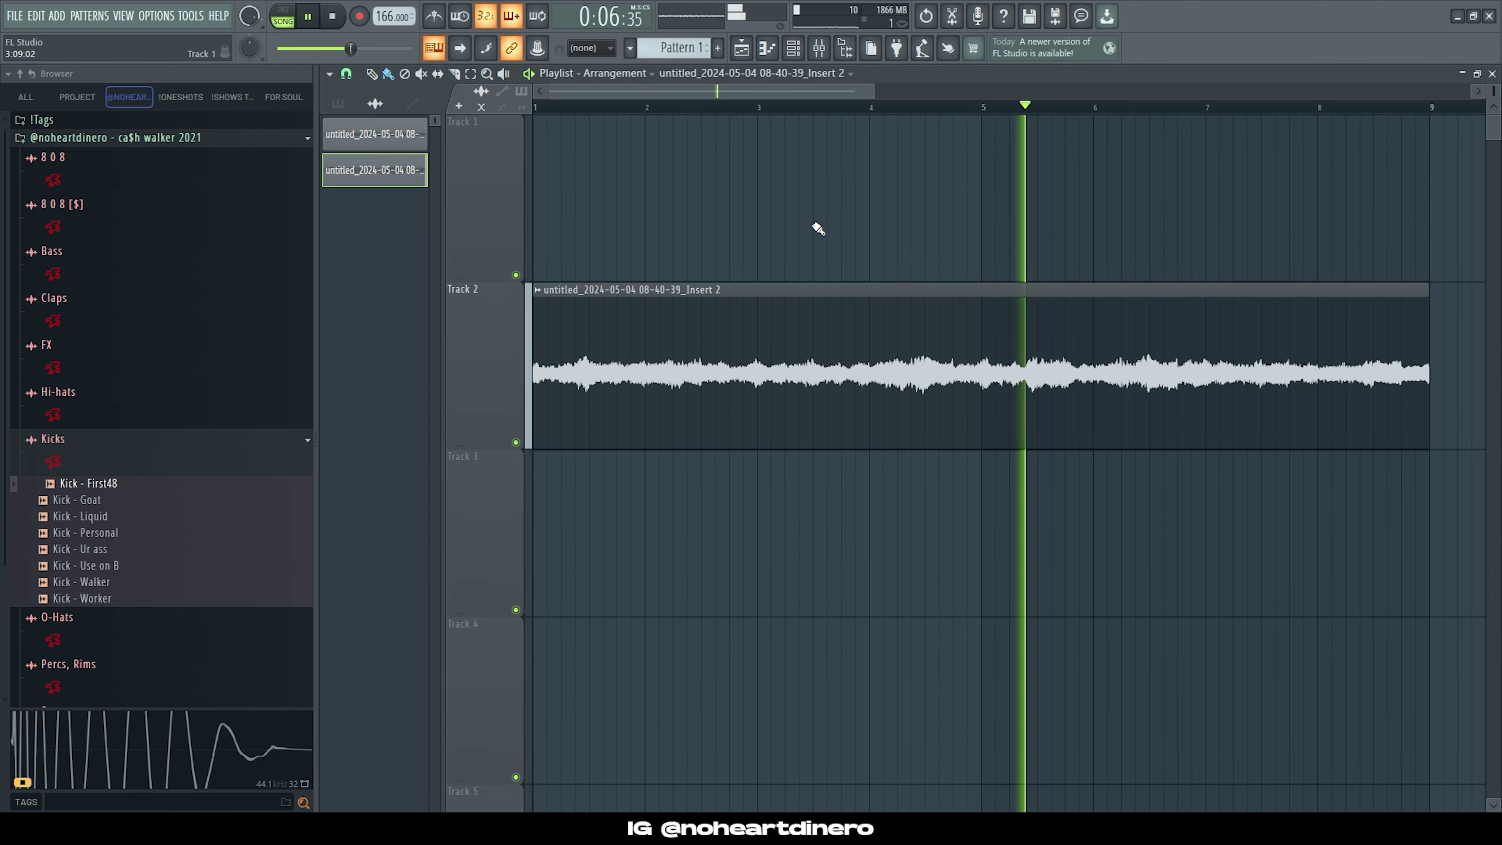
# Step: Change the reversed clip's time-stretching mode from Resample and squeeze the clip down to two bars
pyautogui.scroll(-1, 804, 292)
pyautogui.doubleClick(662, 355)
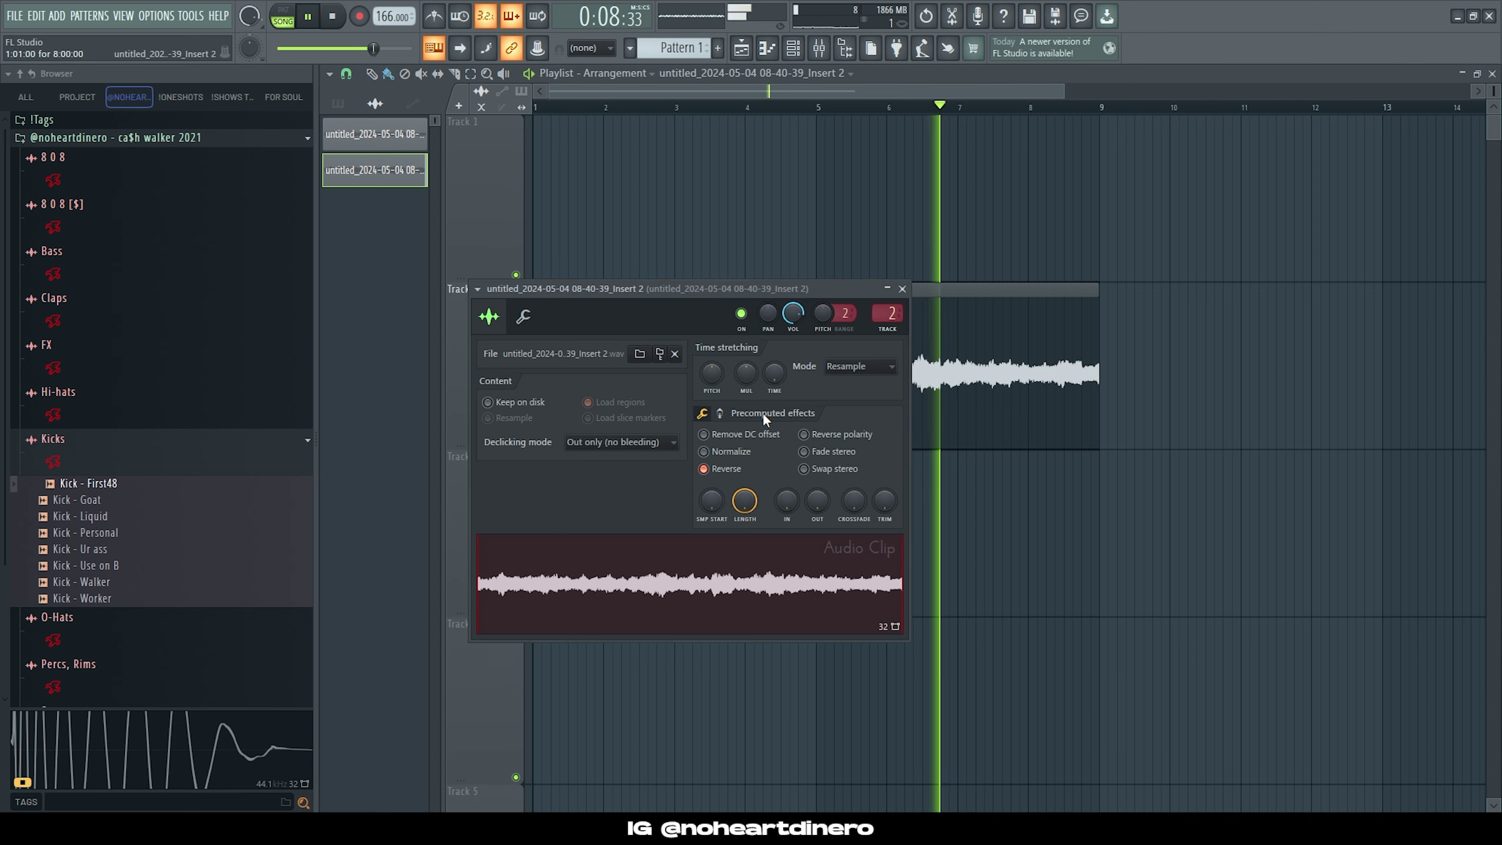
pyautogui.click(875, 369)
pyautogui.click(858, 397)
pyautogui.moveTo(1094, 301); pyautogui.dragTo(674, 302)
pyautogui.press('space')
pyautogui.press('space')
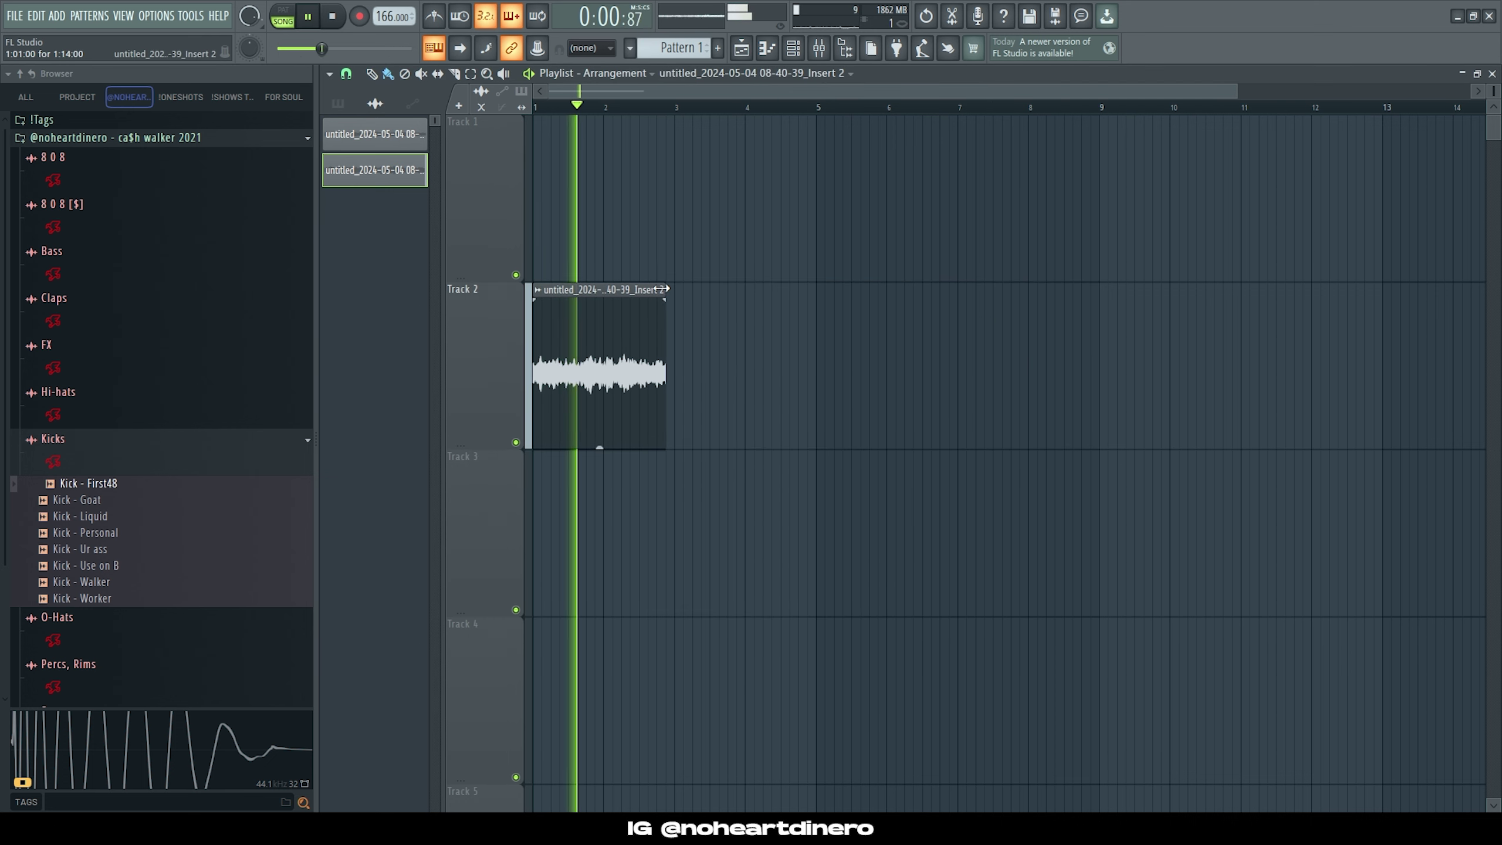
# Step: Duplicate the two-bar clip until four copies fill eight bars on Track 2, and consolidate them into one clip
pyautogui.moveTo(744, 343); pyautogui.dragTo(648, 346)
pyautogui.hotkey('ctrl', 'b')
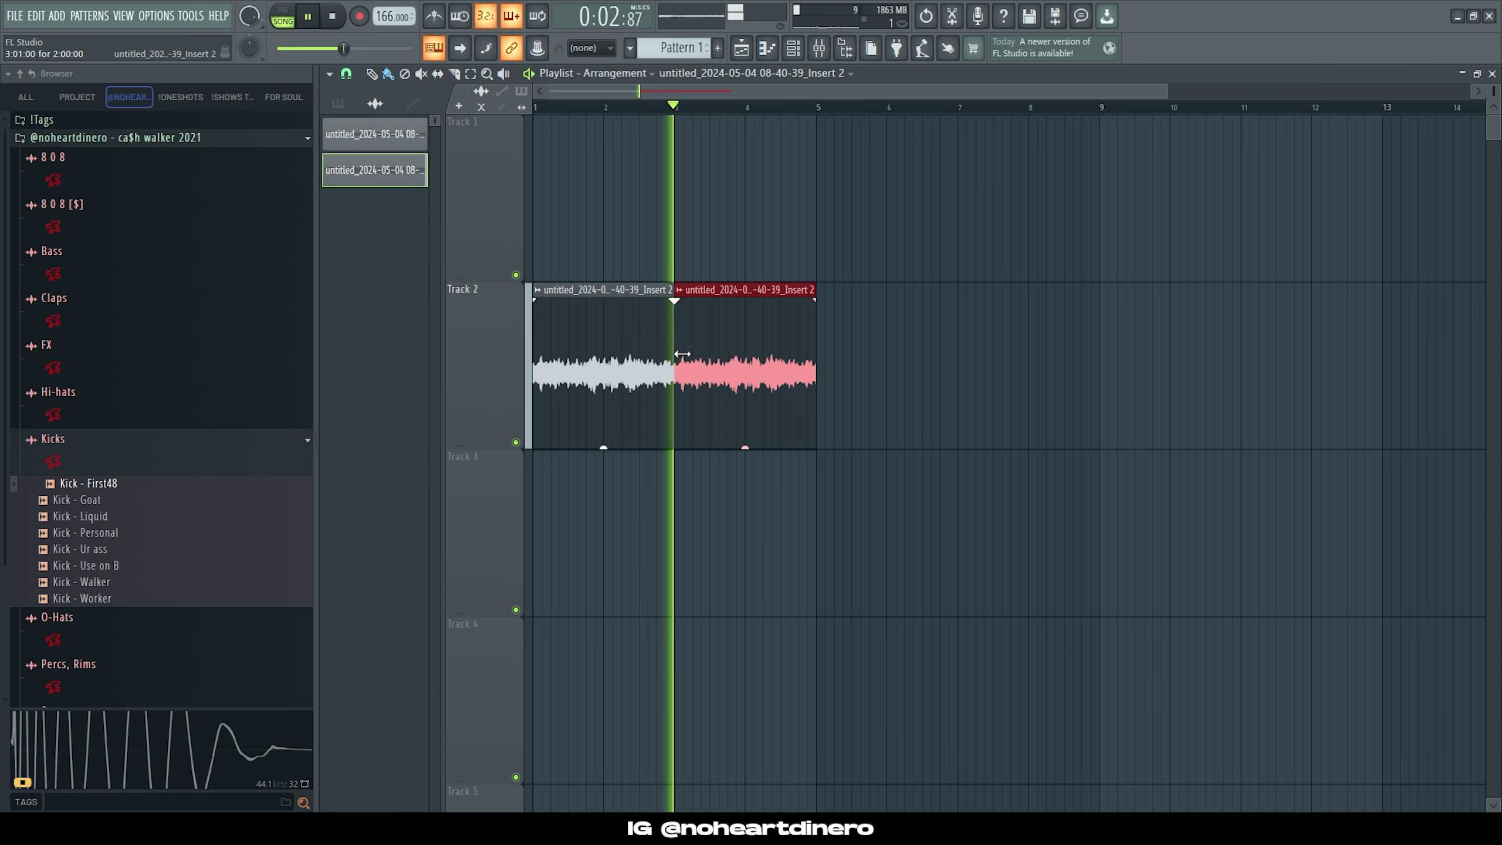
pyautogui.moveTo(825, 360); pyautogui.dragTo(619, 385)
pyautogui.hotkey('ctrl', 'b')
pyautogui.scroll(-3, 619, 388)
pyautogui.scroll(6, 619, 388)
pyautogui.scroll(-2, 617, 388)
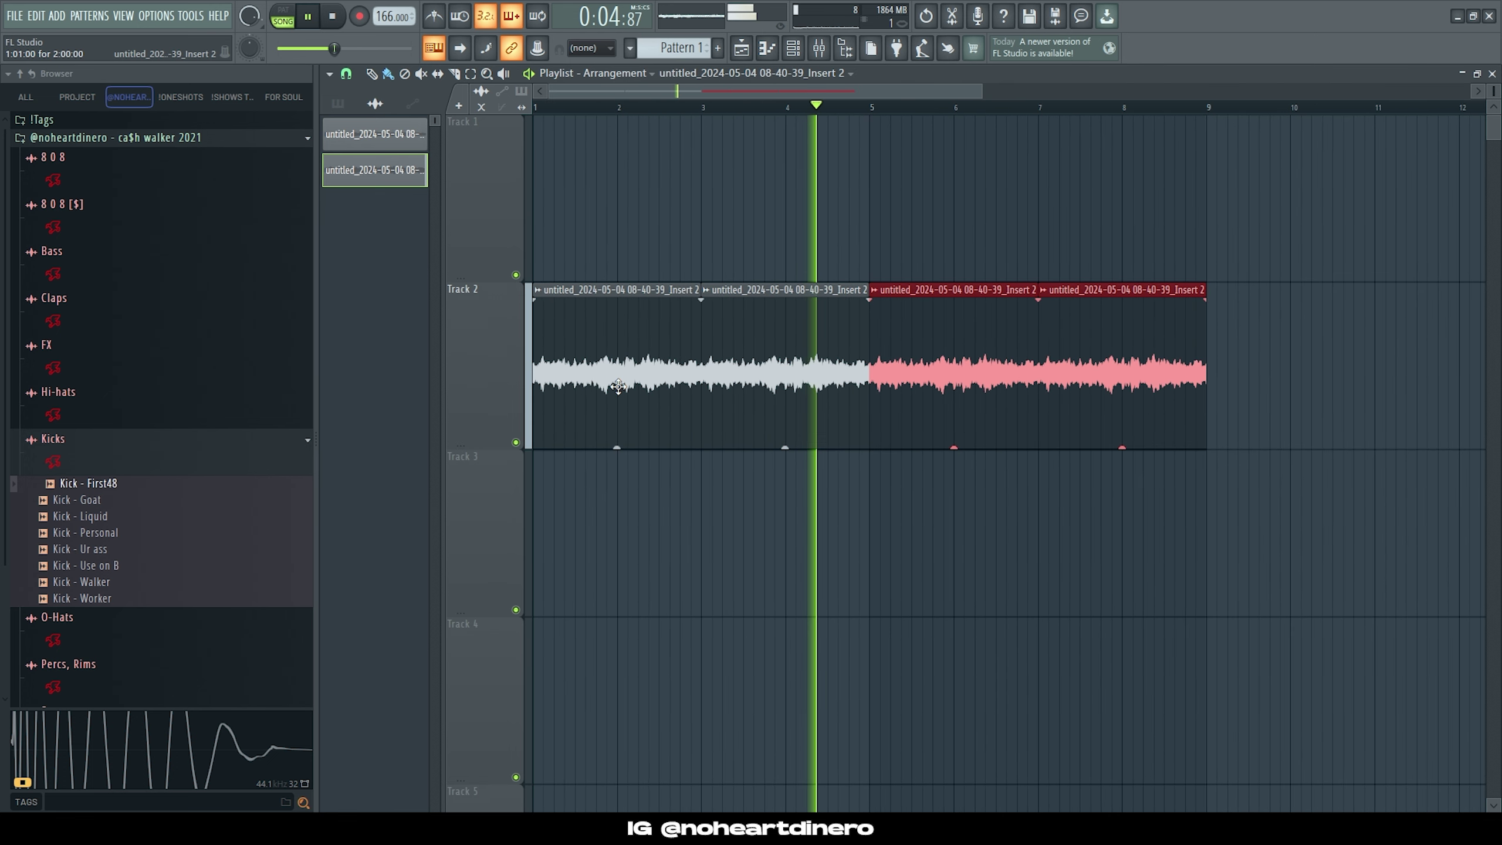
pyautogui.doubleClick(847, 352)
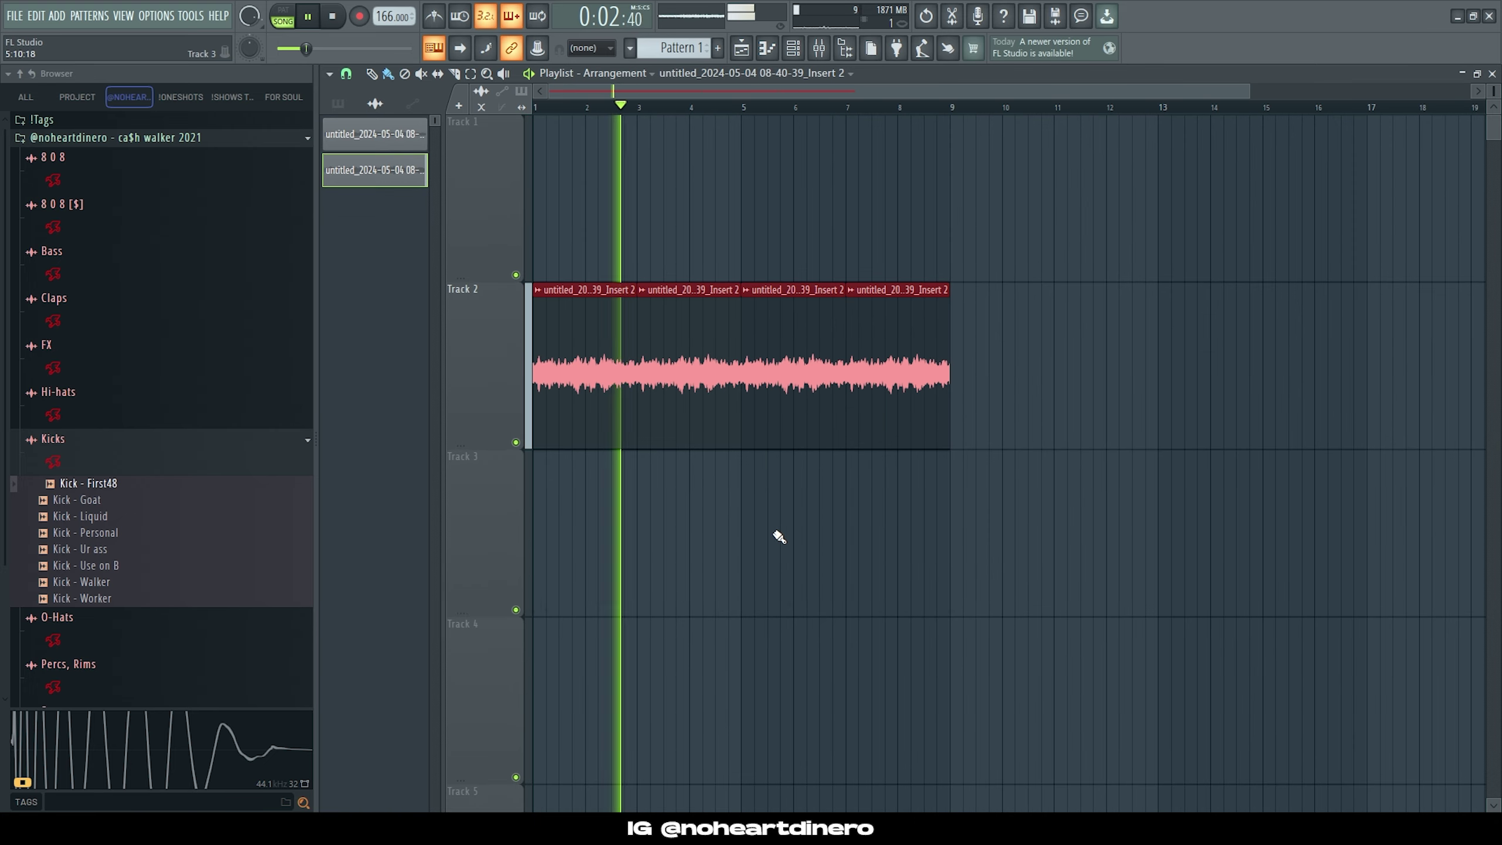
pyautogui.hotkey('ctrl', 'alt', 'c')
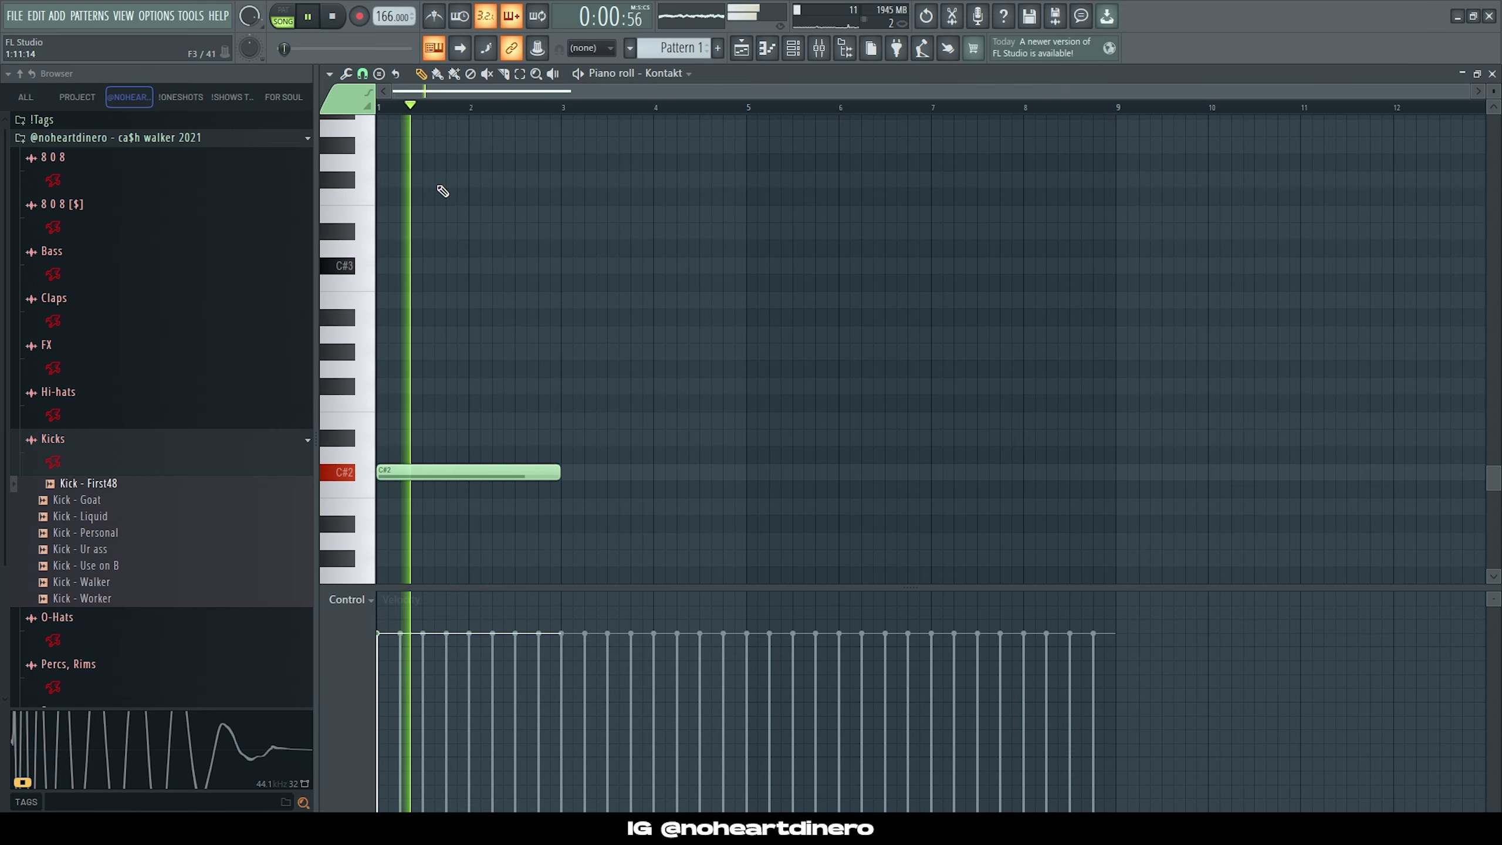
# Step: Copy Kontakt's two-bar C#2 note up to C#3 and duplicate both notes into bars 3 and 4
pyautogui.press('space')
pyautogui.press('space')
pyautogui.moveTo(414, 471); pyautogui.dragTo(345, 269)
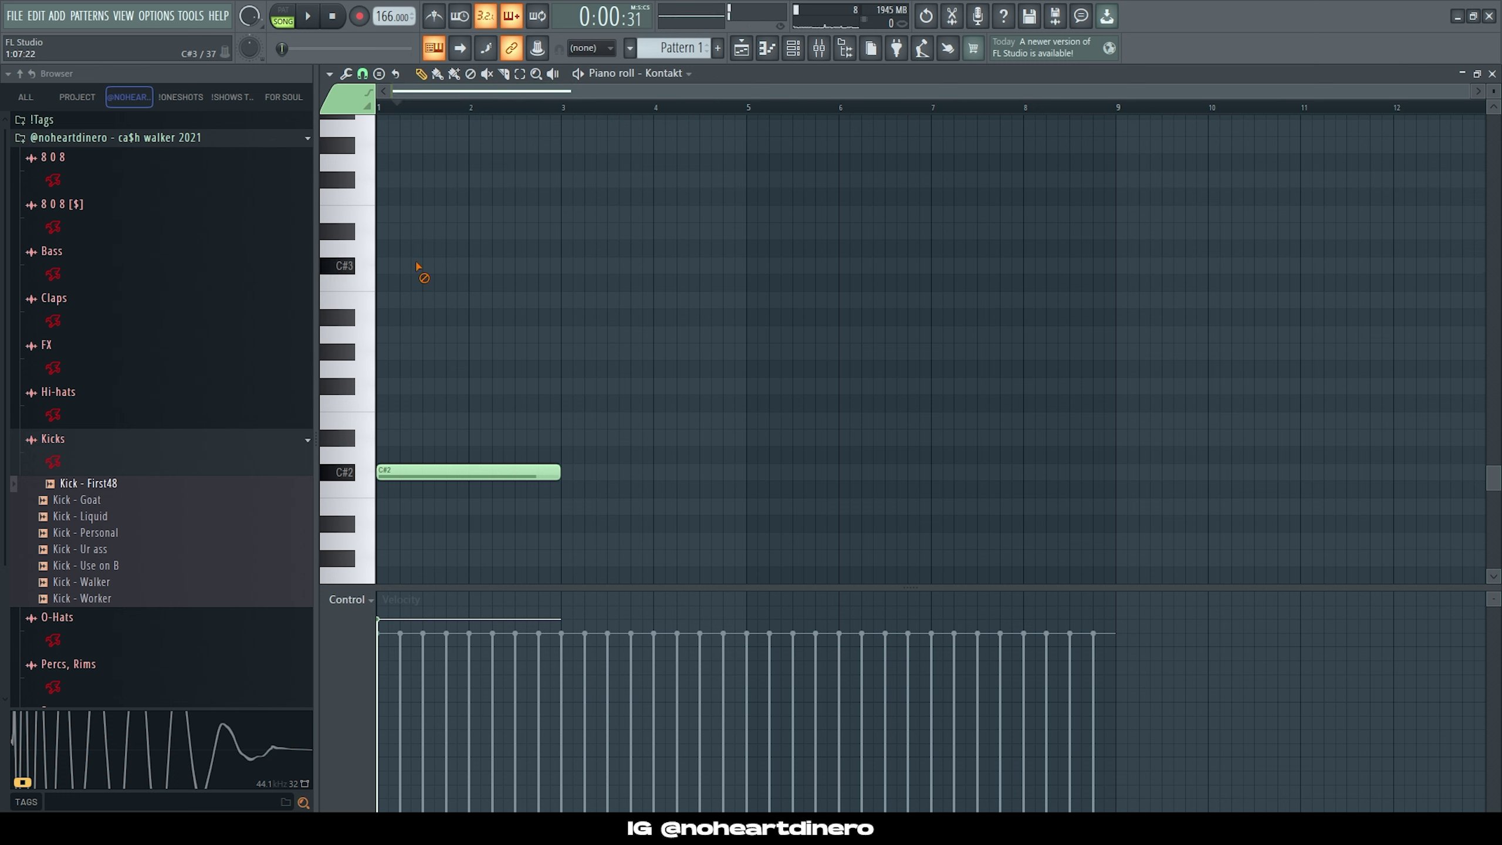
pyautogui.press('space')
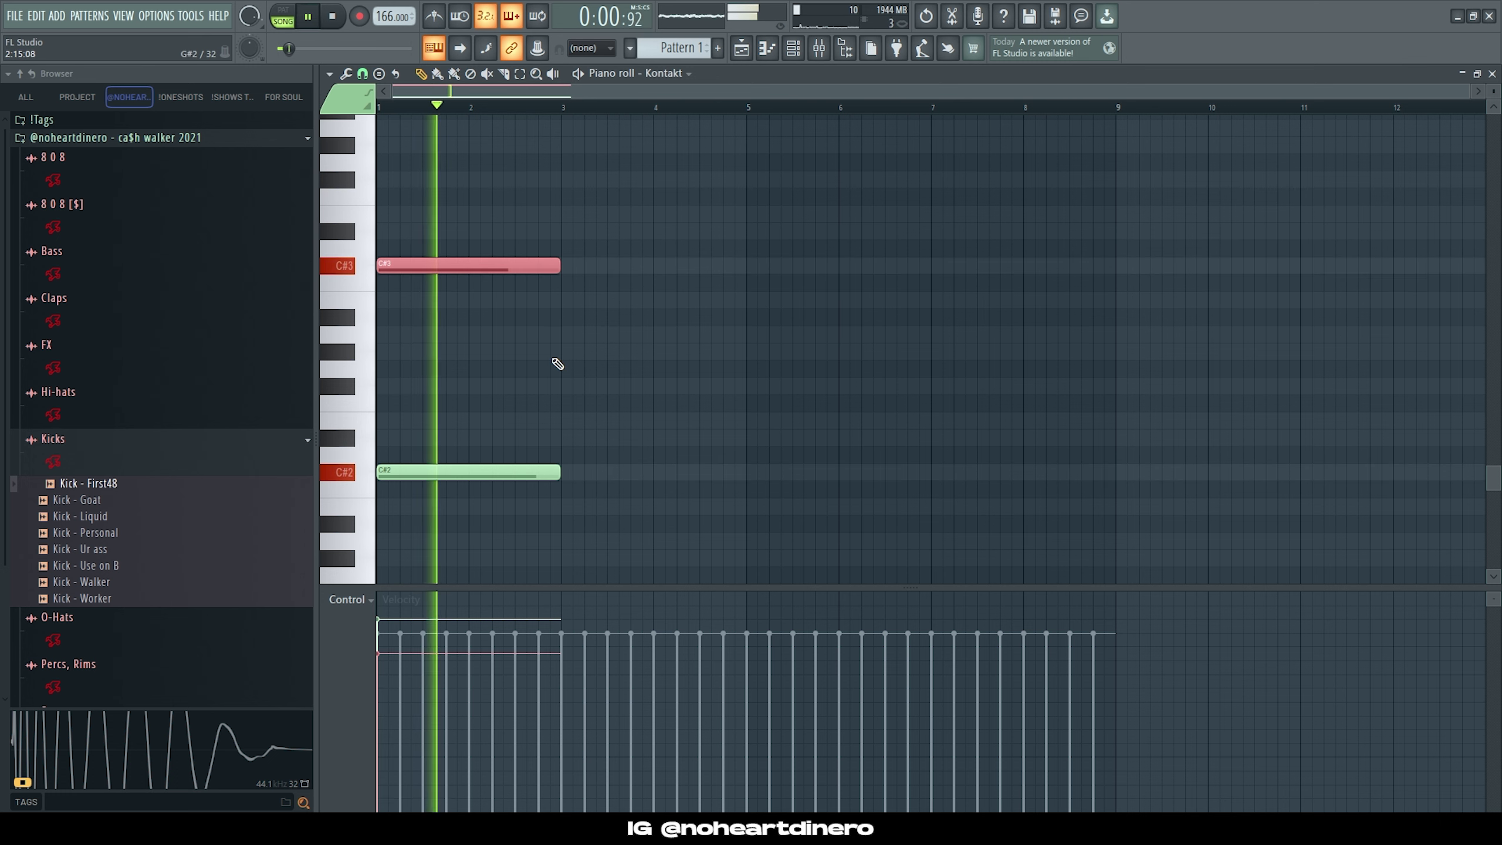
pyautogui.hotkey('ctrl', 'b')
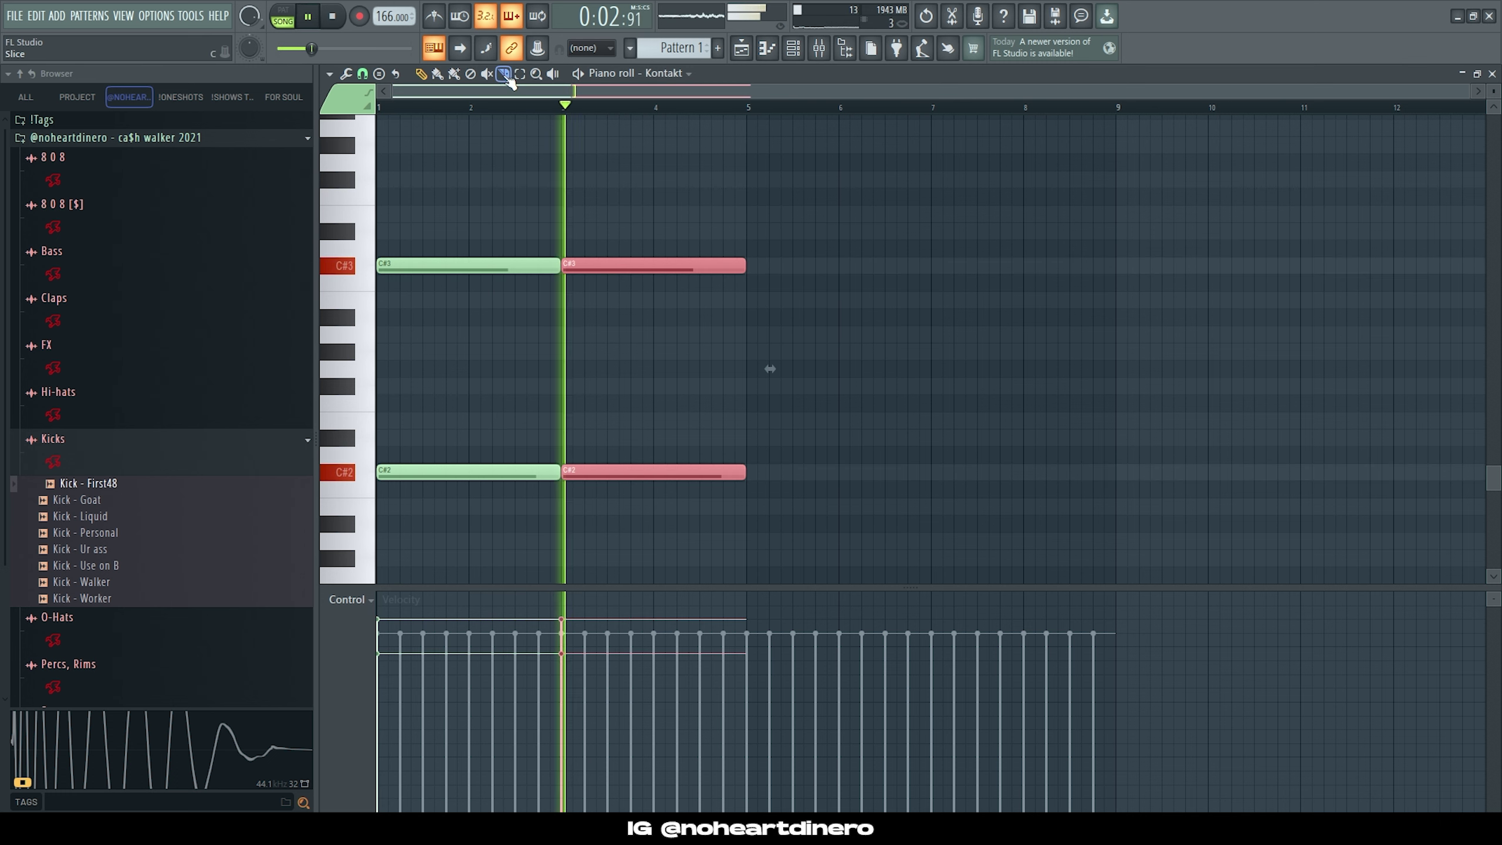
# Step: Slice the second C# note pair at 3:13 and duplicate the whole four-bar phrase into bars 5 to 8
pyautogui.press('c')
pyautogui.moveTo(628, 237); pyautogui.dragTo(628, 526)
pyautogui.press('space')
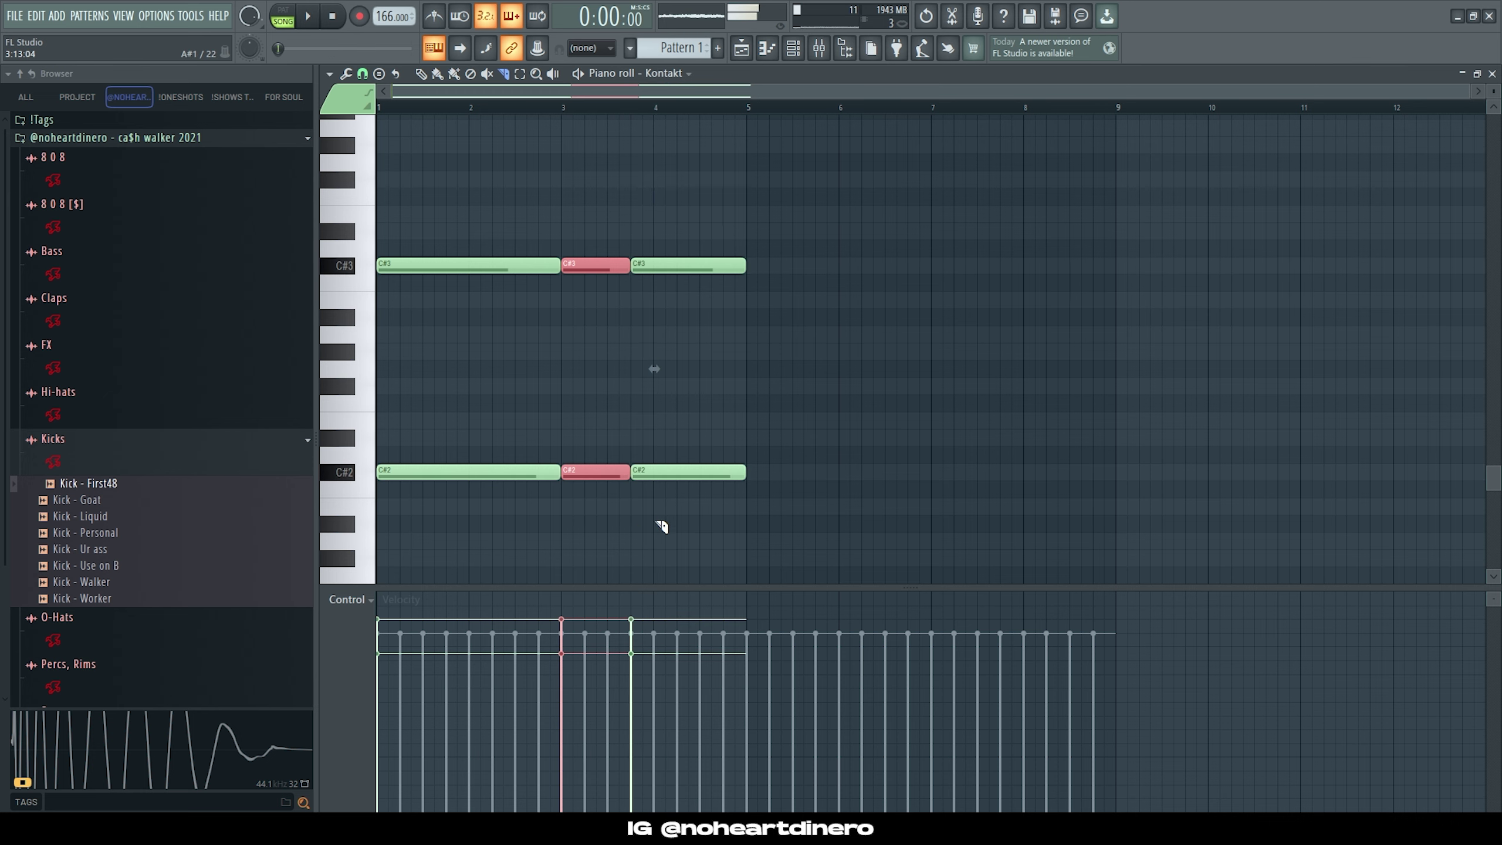
pyautogui.hotkey('ctrl', 'a')
pyautogui.hotkey('ctrl', 'b')
pyautogui.press('space')
pyautogui.click(869, 358)
pyautogui.press('p')
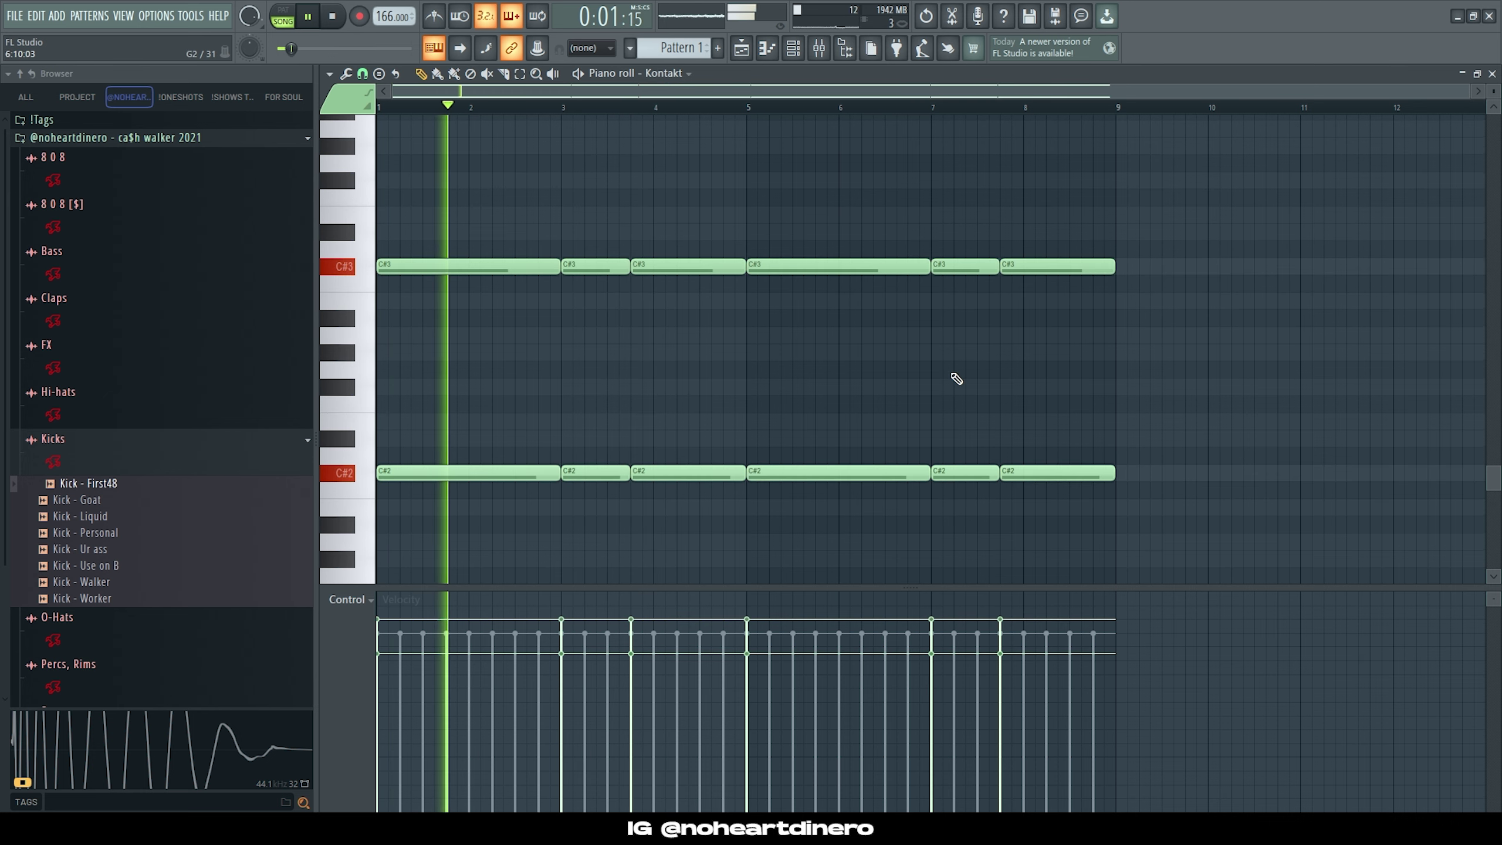
# Step: Shorten the third C# note pair to end at mid-bar 4 and trim the end of the first pair
pyautogui.moveTo(703, 226); pyautogui.dragTo(704, 541)
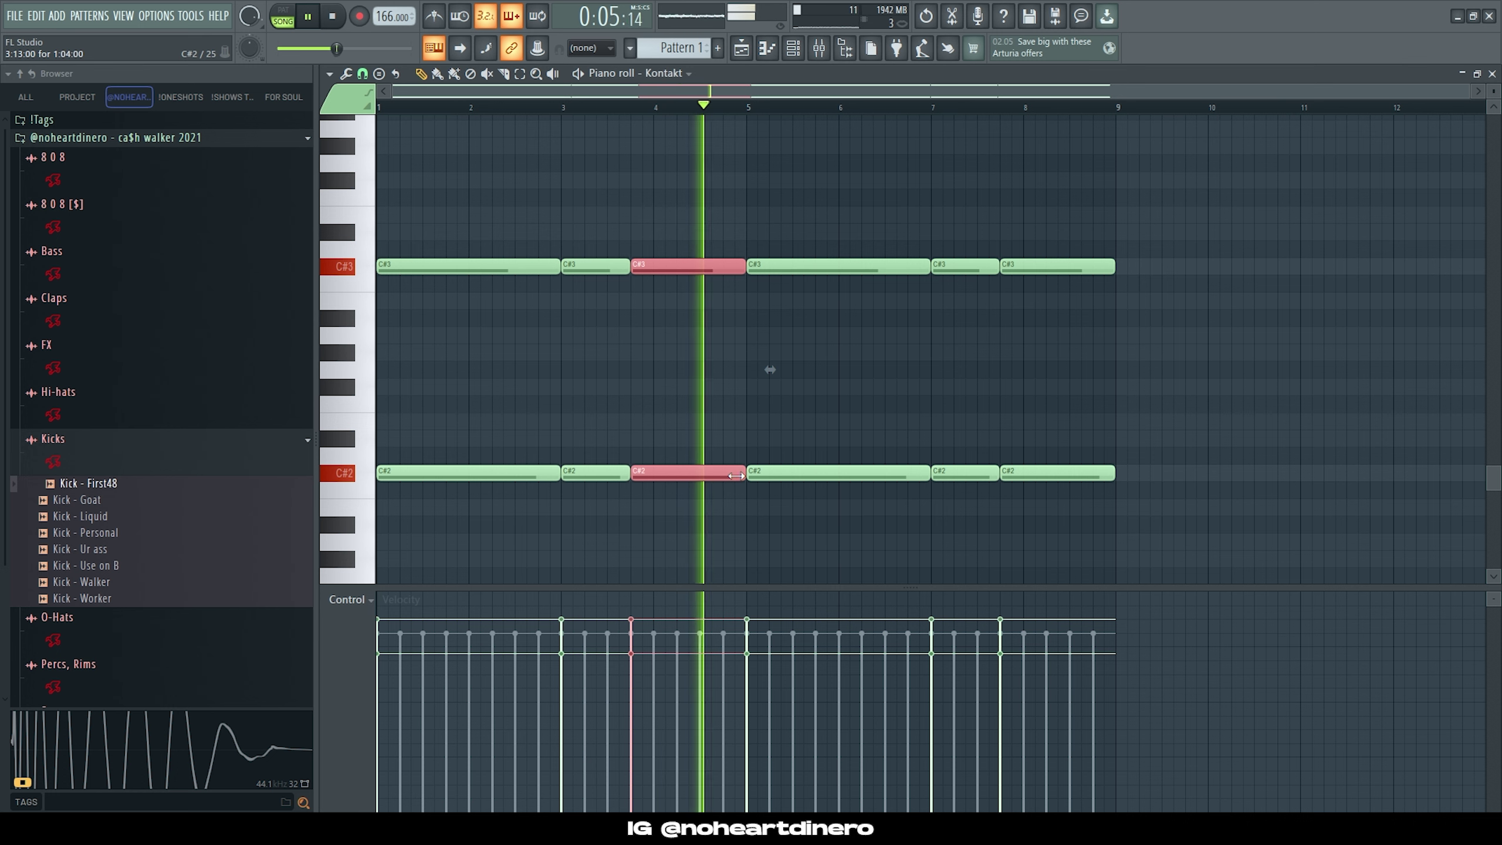
pyautogui.moveTo(689, 477); pyautogui.dragTo(687, 477)
pyautogui.press('space')
pyautogui.moveTo(540, 531); pyautogui.dragTo(540, 266)
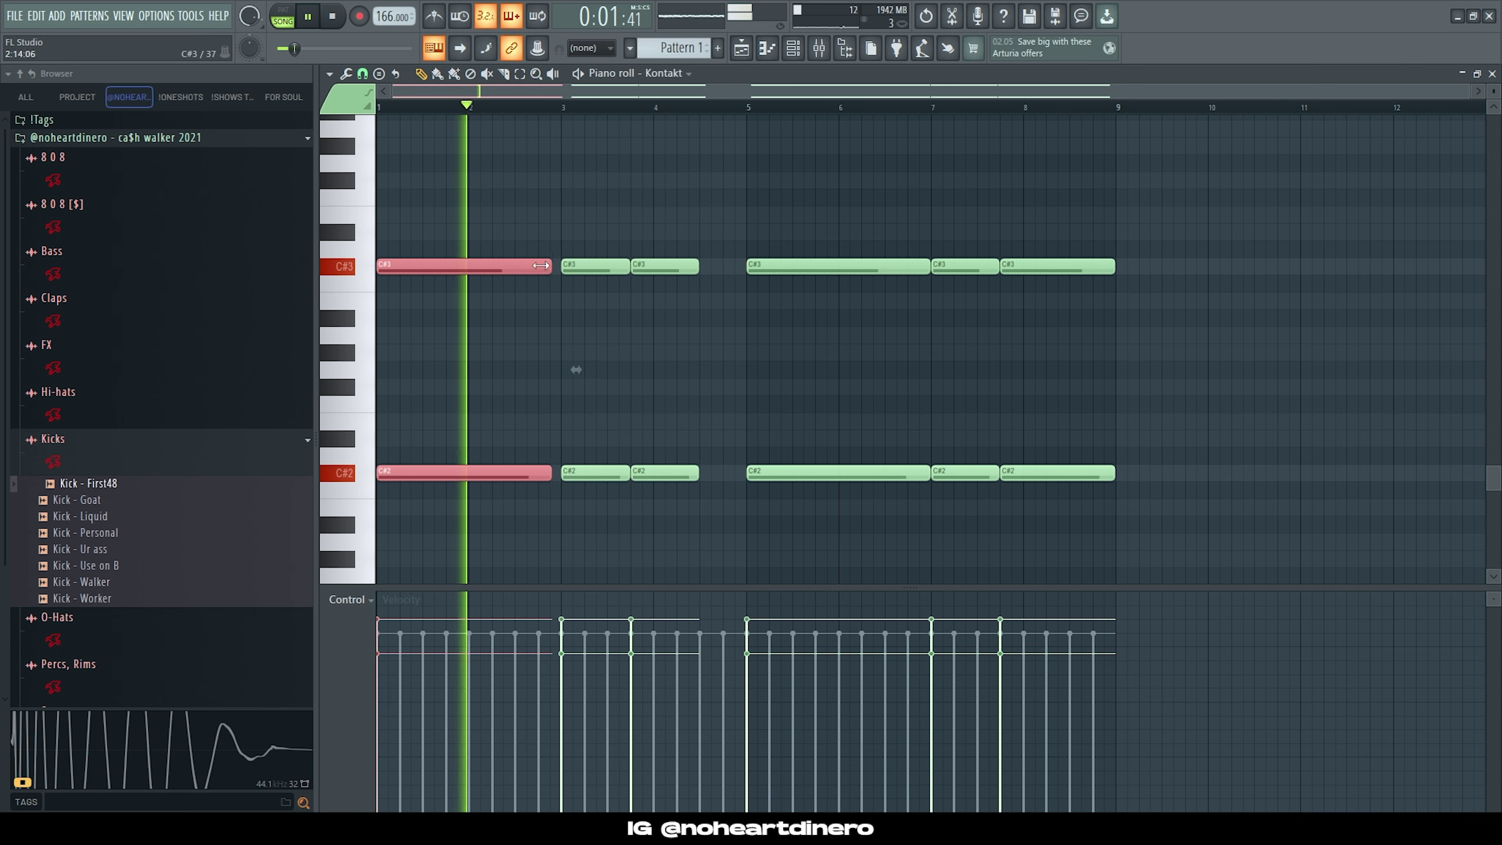
# Step: Shorten the C# note pair starting at bar 5 so it ends at mid-bar 6
pyautogui.keyDown('ctrl'); pyautogui.click(995, 241); pyautogui.keyUp('ctrl')
pyautogui.moveTo(896, 249); pyautogui.dragTo(883, 217)
pyautogui.moveTo(926, 266); pyautogui.dragTo(873, 278)
# Step: Slice the last C# note pair within bar 8 and move its two end pieces down to B1 and B2
pyautogui.moveTo(1073, 239); pyautogui.dragTo(1058, 624)
pyautogui.moveTo(1099, 425); pyautogui.dragTo(1104, 454)
pyautogui.keyDown('ctrl'); pyautogui.click(1085, 400); pyautogui.keyUp('ctrl')
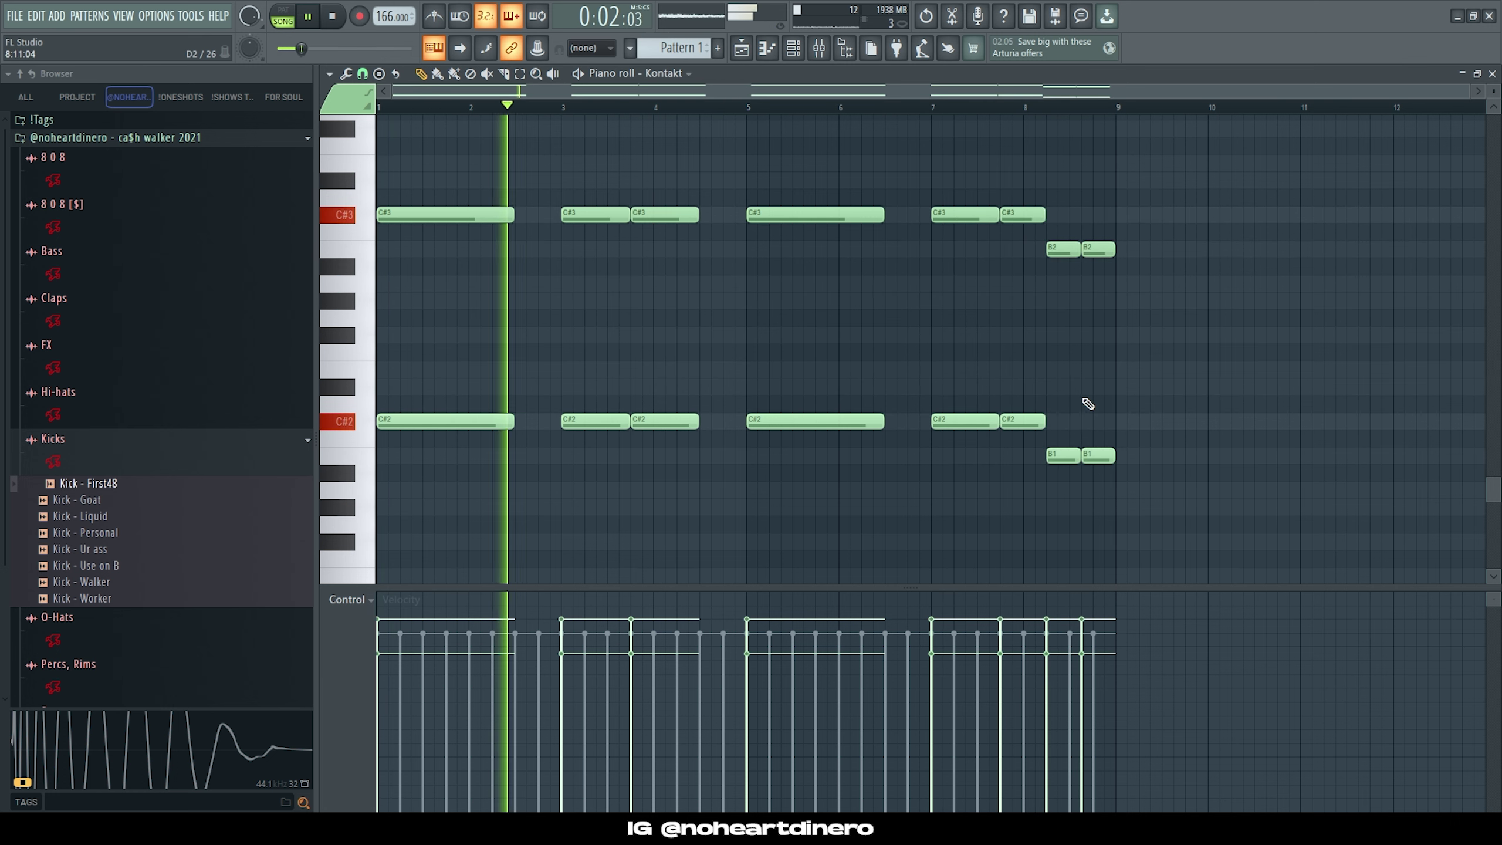
# Step: Trim the ends of the last C# and B note pairs slightly, leaving small gaps between them
pyautogui.keyDown('ctrl'); pyautogui.moveTo(1022, 178); pyautogui.dragTo(1037, 422); pyautogui.keyUp('ctrl')
pyautogui.keyDown('ctrl'); pyautogui.moveTo(1066, 480); pyautogui.dragTo(1106, 454); pyautogui.keyUp('ctrl')
pyautogui.keyDown('ctrl'); pyautogui.rightClick(1176, 423); pyautogui.keyUp('ctrl')
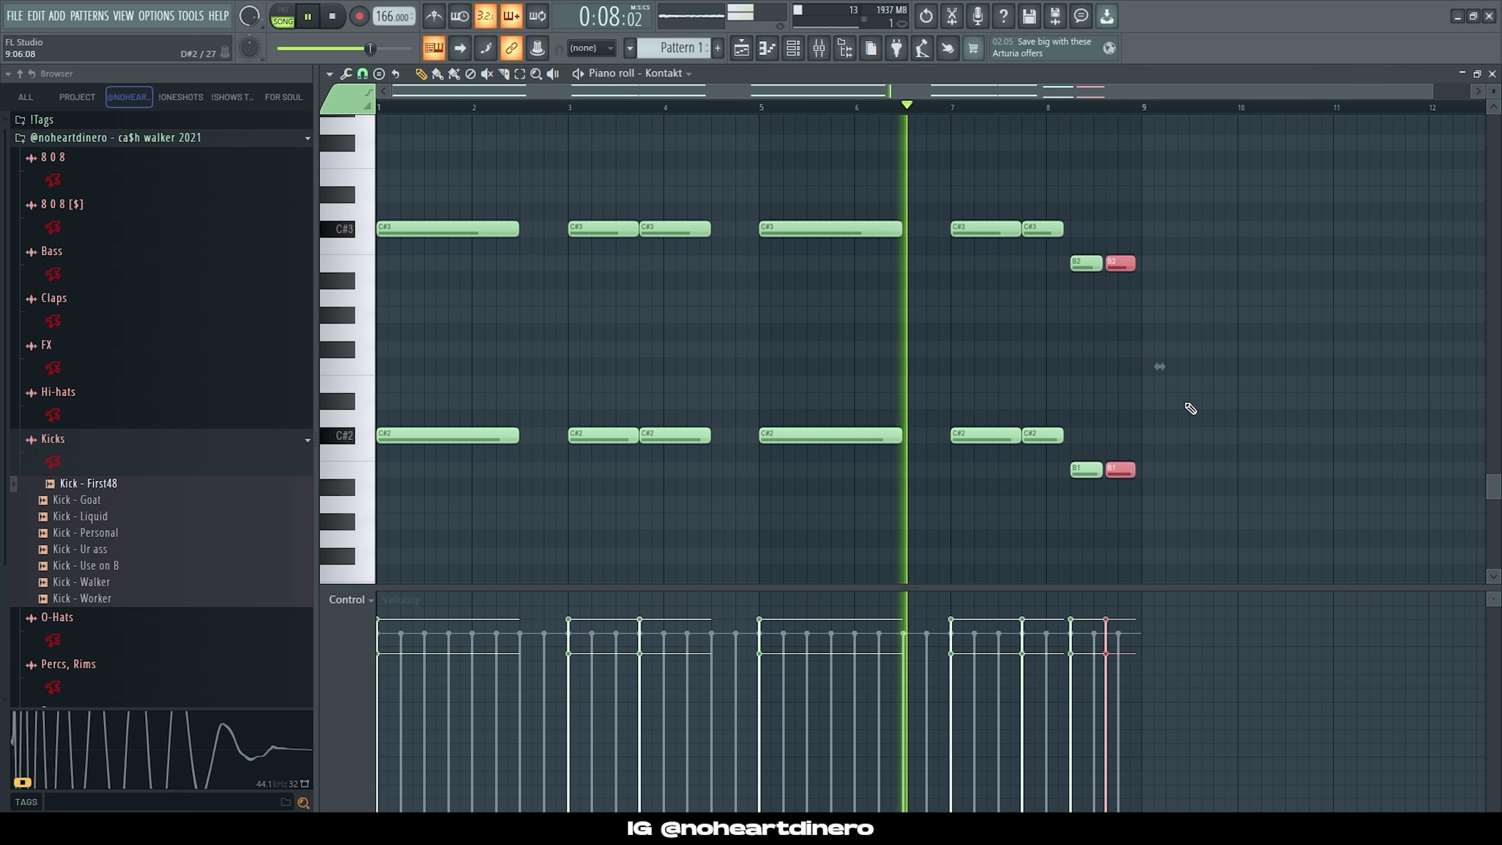
# Step: Reset mixer track 2 to its default state, clearing its old effects, name and fader setting
pyautogui.keyDown('ctrl'); pyautogui.click(1183, 400); pyautogui.keyUp('ctrl')
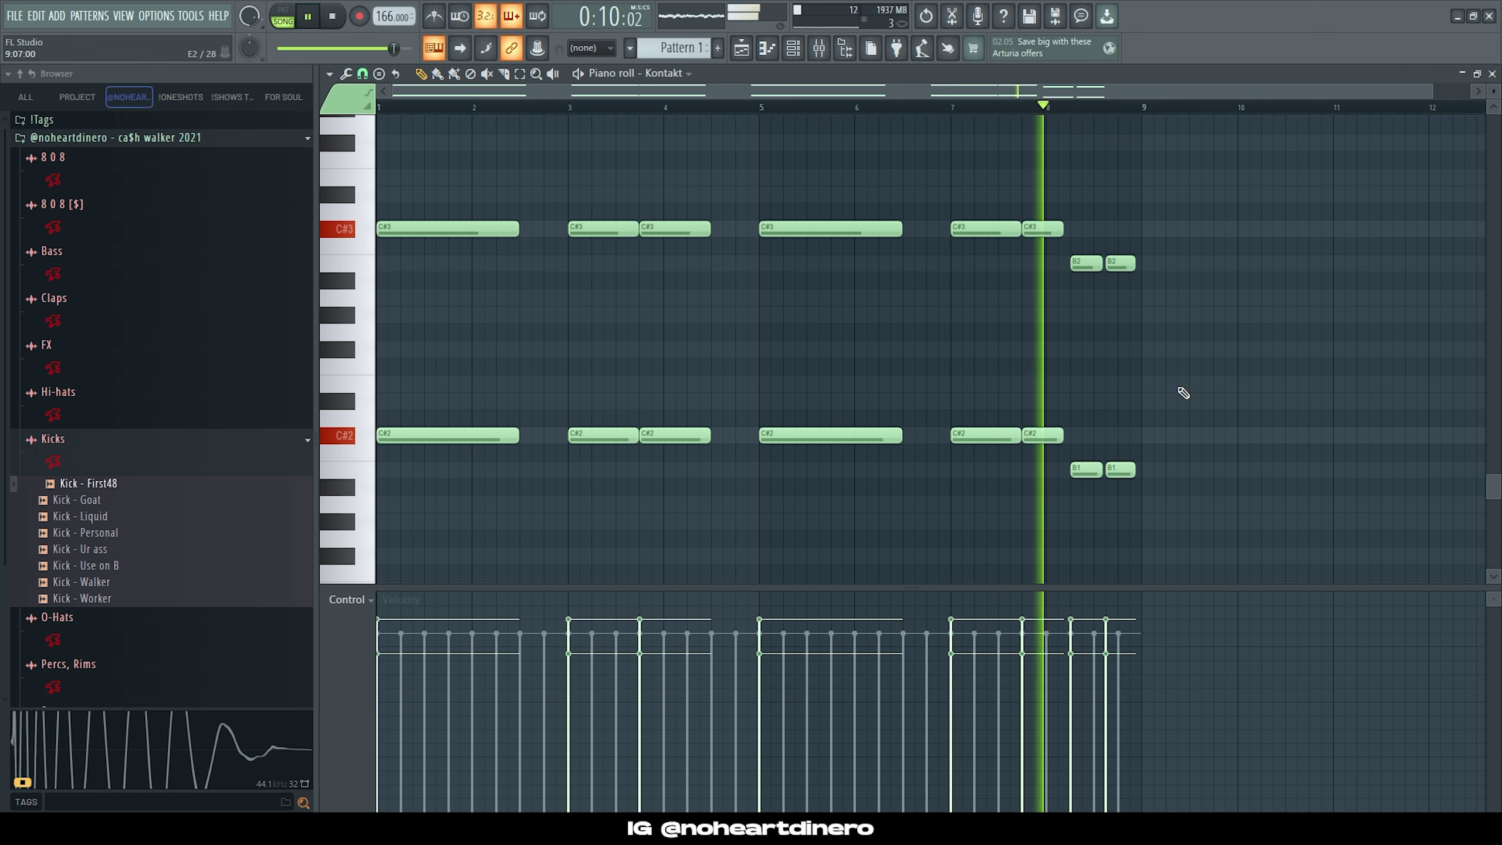
pyautogui.click(792, 51)
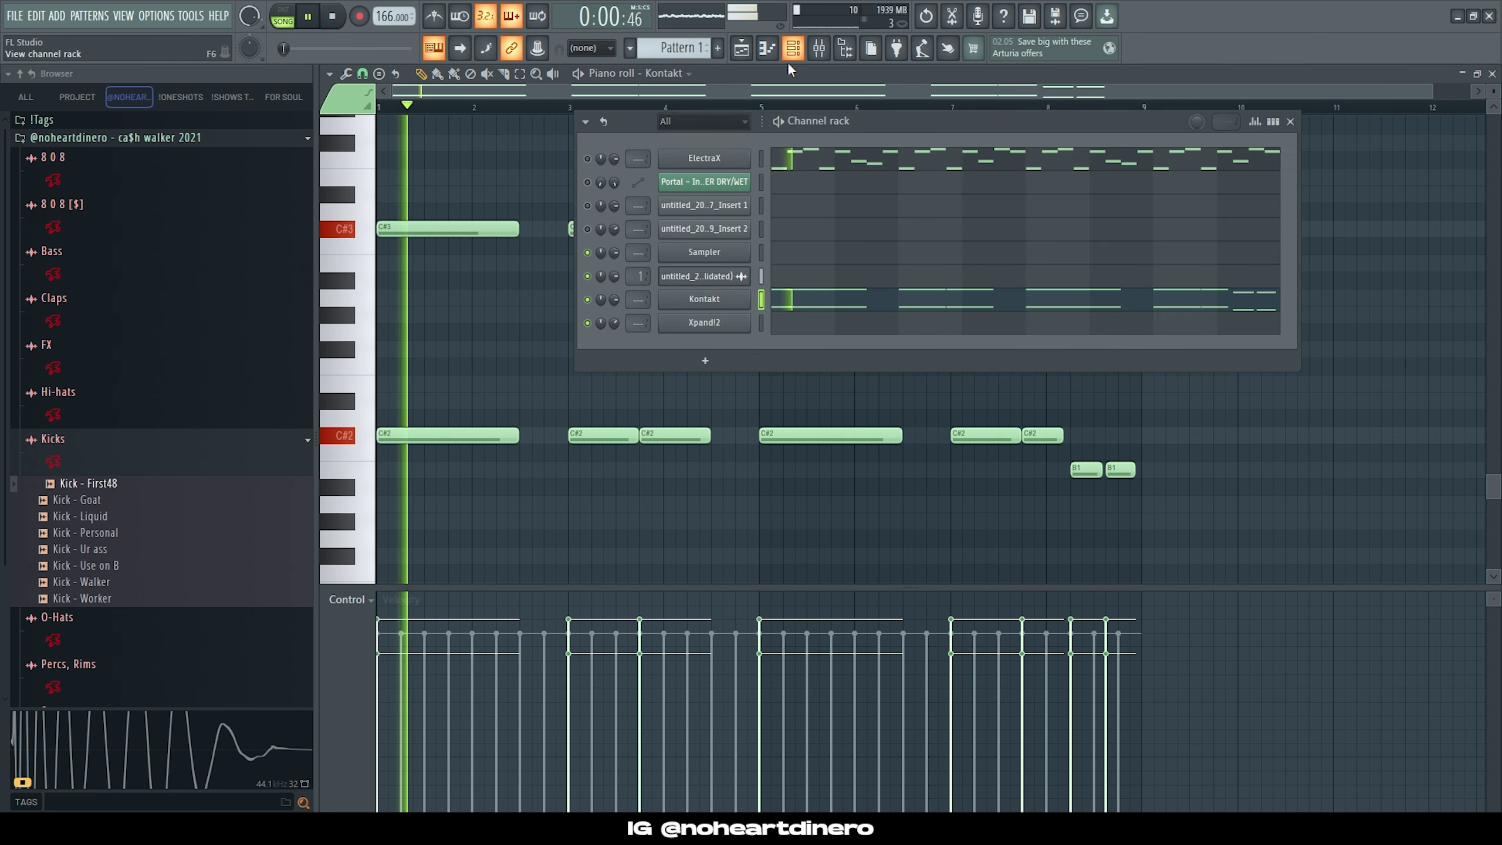
pyautogui.click(818, 48)
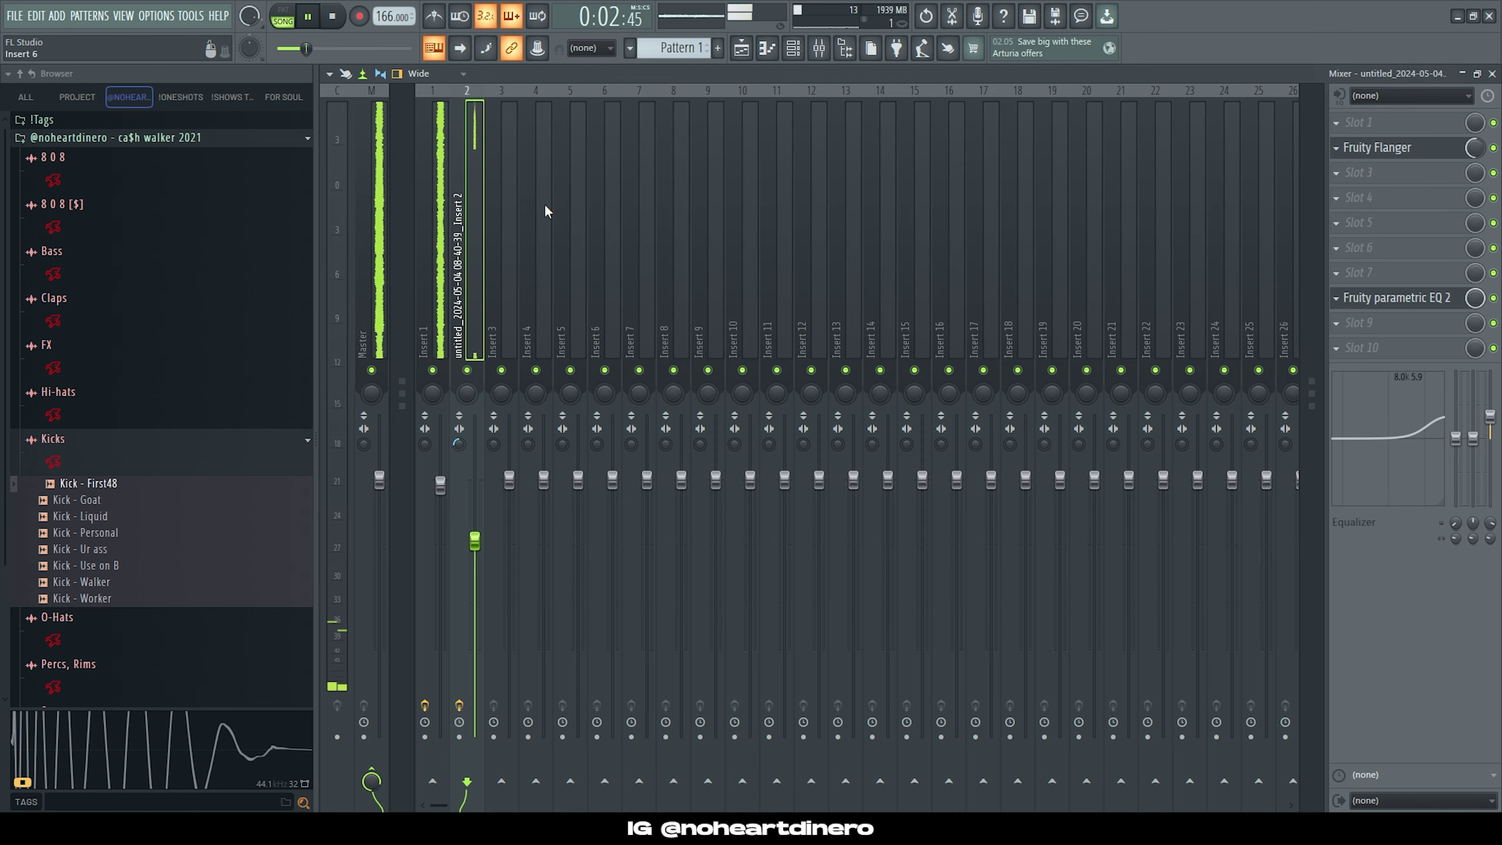
pyautogui.rightClick(473, 178)
pyautogui.moveTo(651, 184)
pyautogui.click(711, 286)
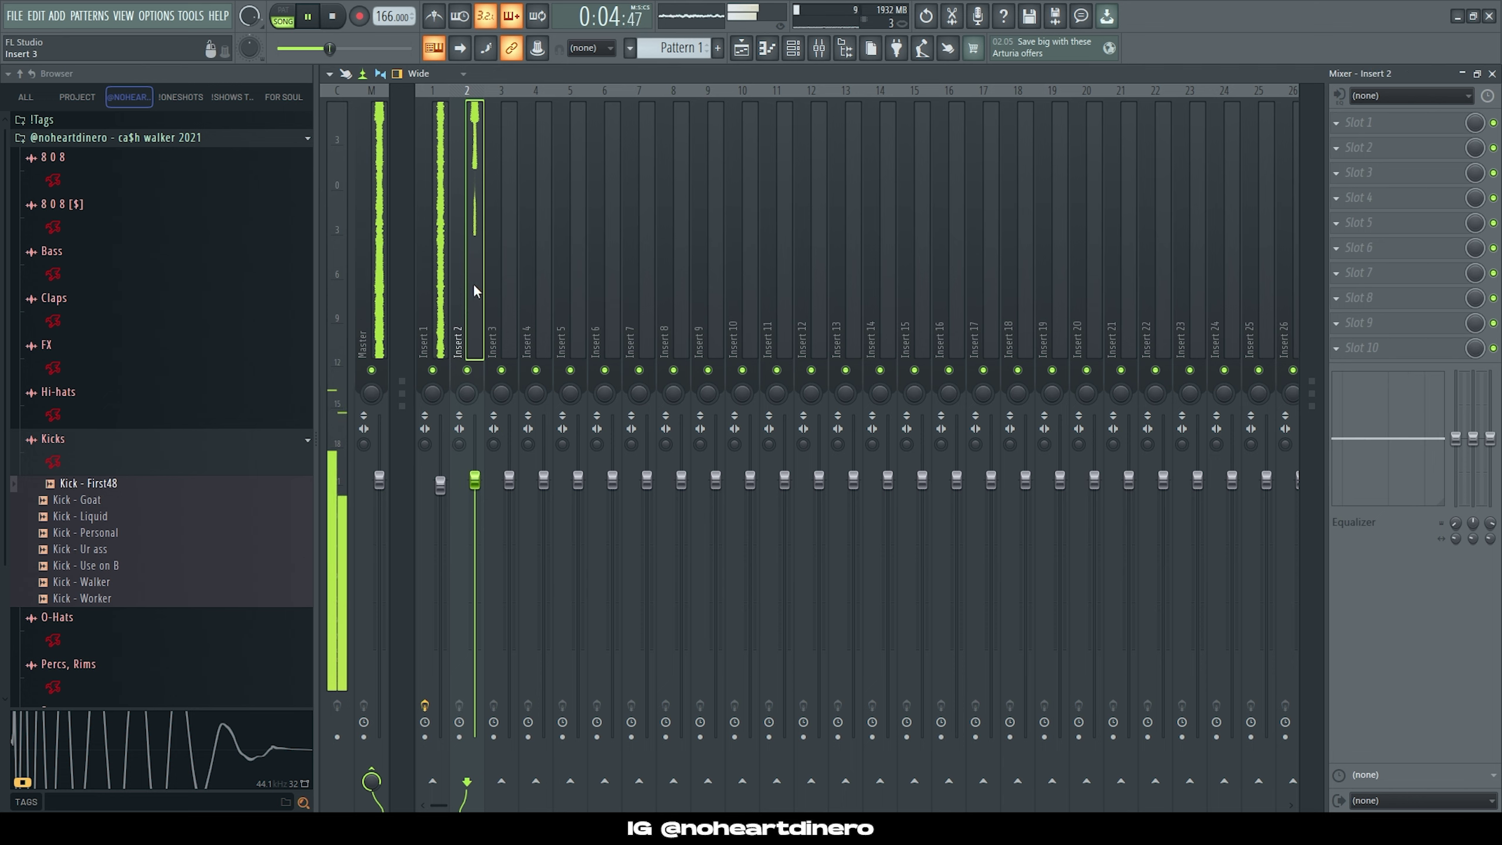
# Step: Add Fruity parametric EQ 2 in slot 4 of Insert 2 and change the filter type of its first band
pyautogui.click(1402, 204)
pyautogui.click(998, 691)
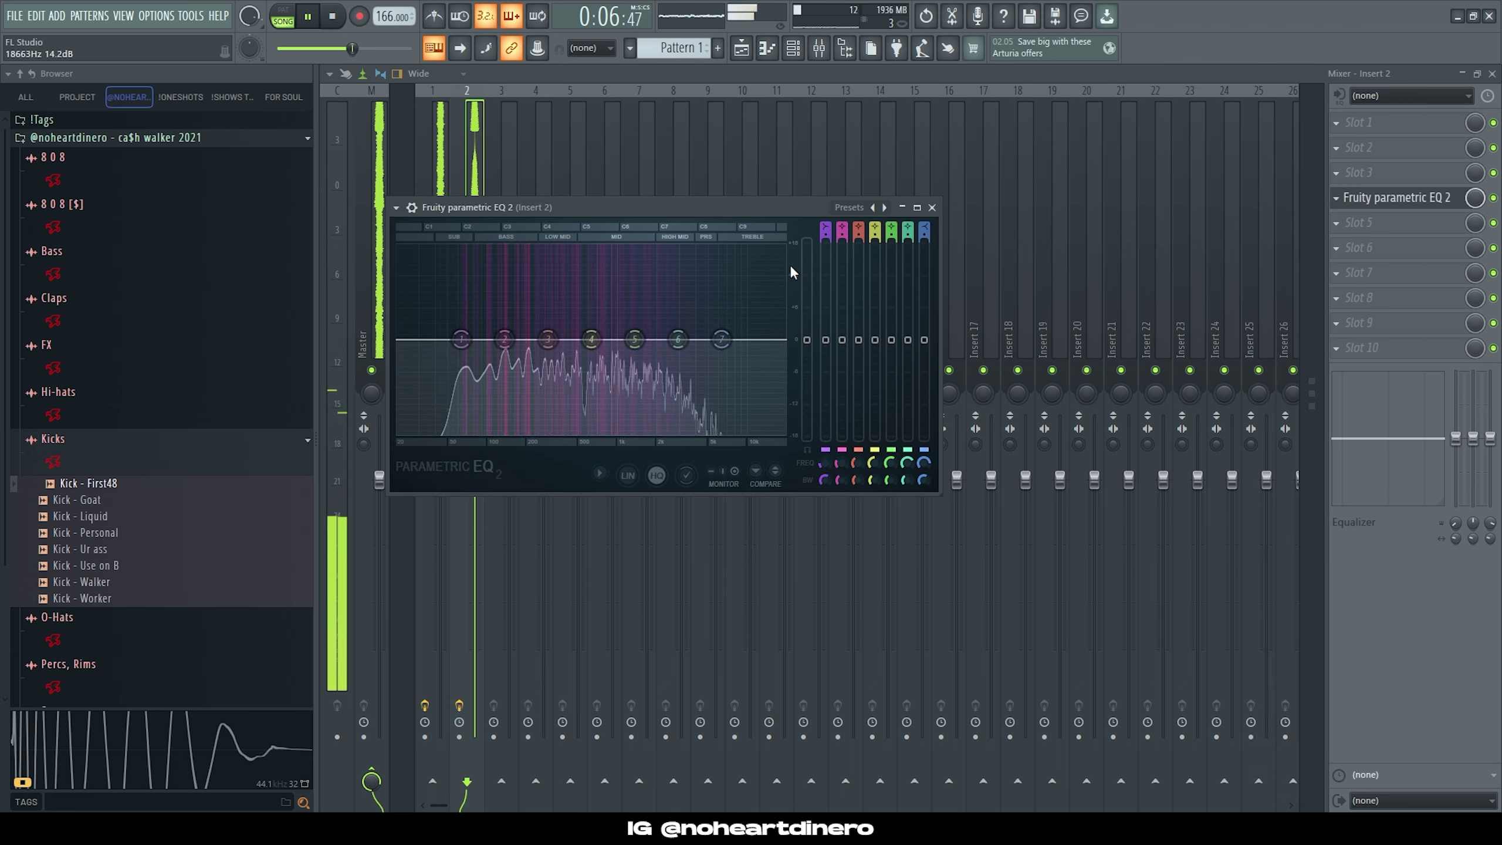
pyautogui.moveTo(825, 226); pyautogui.dragTo(825, 234)
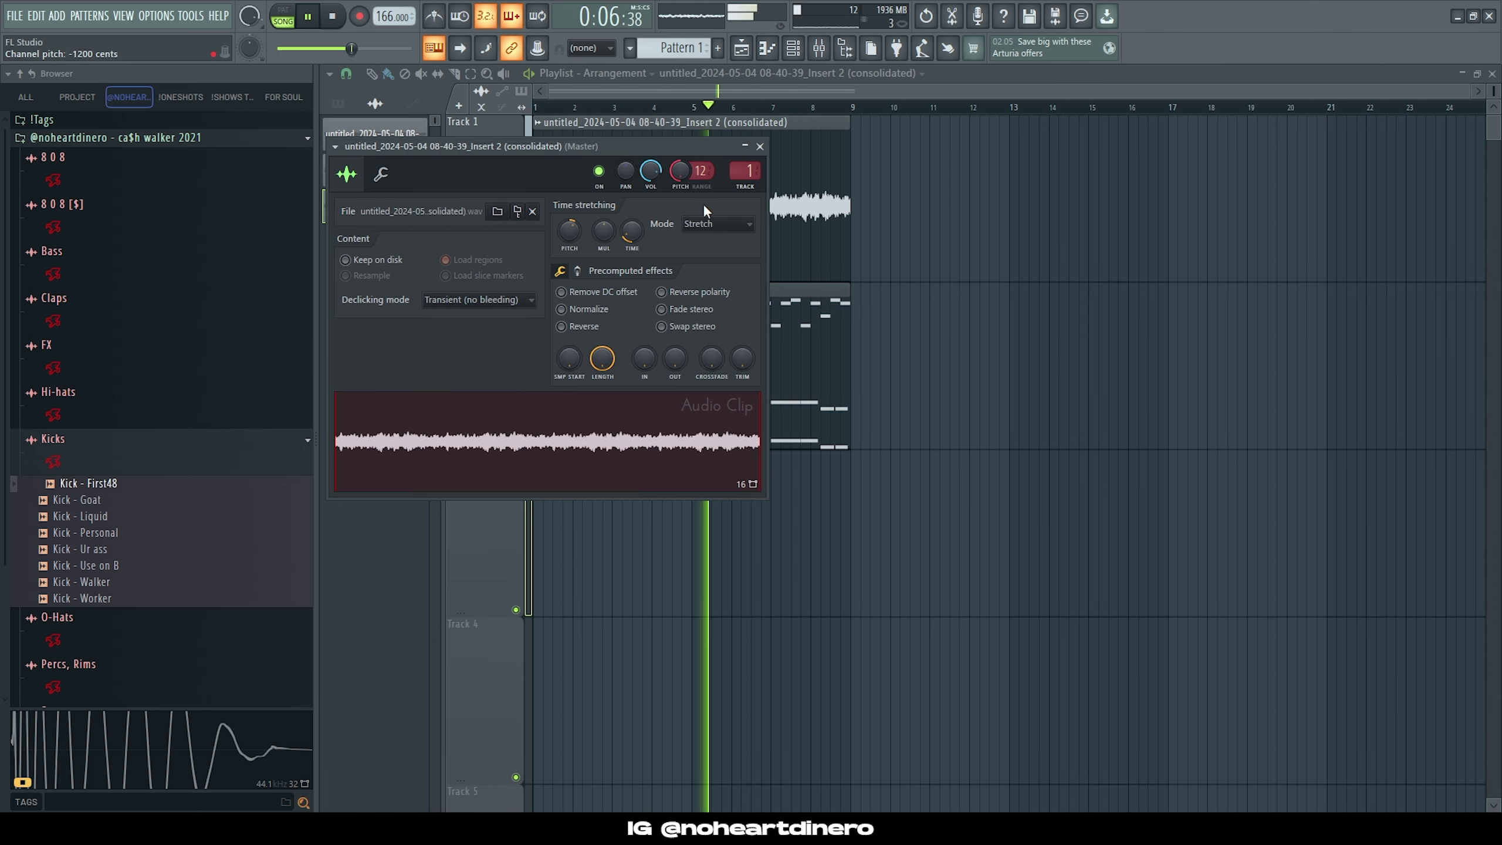
# Step: Set the consolidated Insert 2 audio clip's pitch to -1200 cents and close its settings
pyautogui.click(760, 146)
pyautogui.scroll(3, 959, 285)
pyautogui.scroll(-2, 867, 221)
# Step: Route Xpand!2 to mixer track 3, move its channel above Kontakt and open its piano roll
pyautogui.click(796, 49)
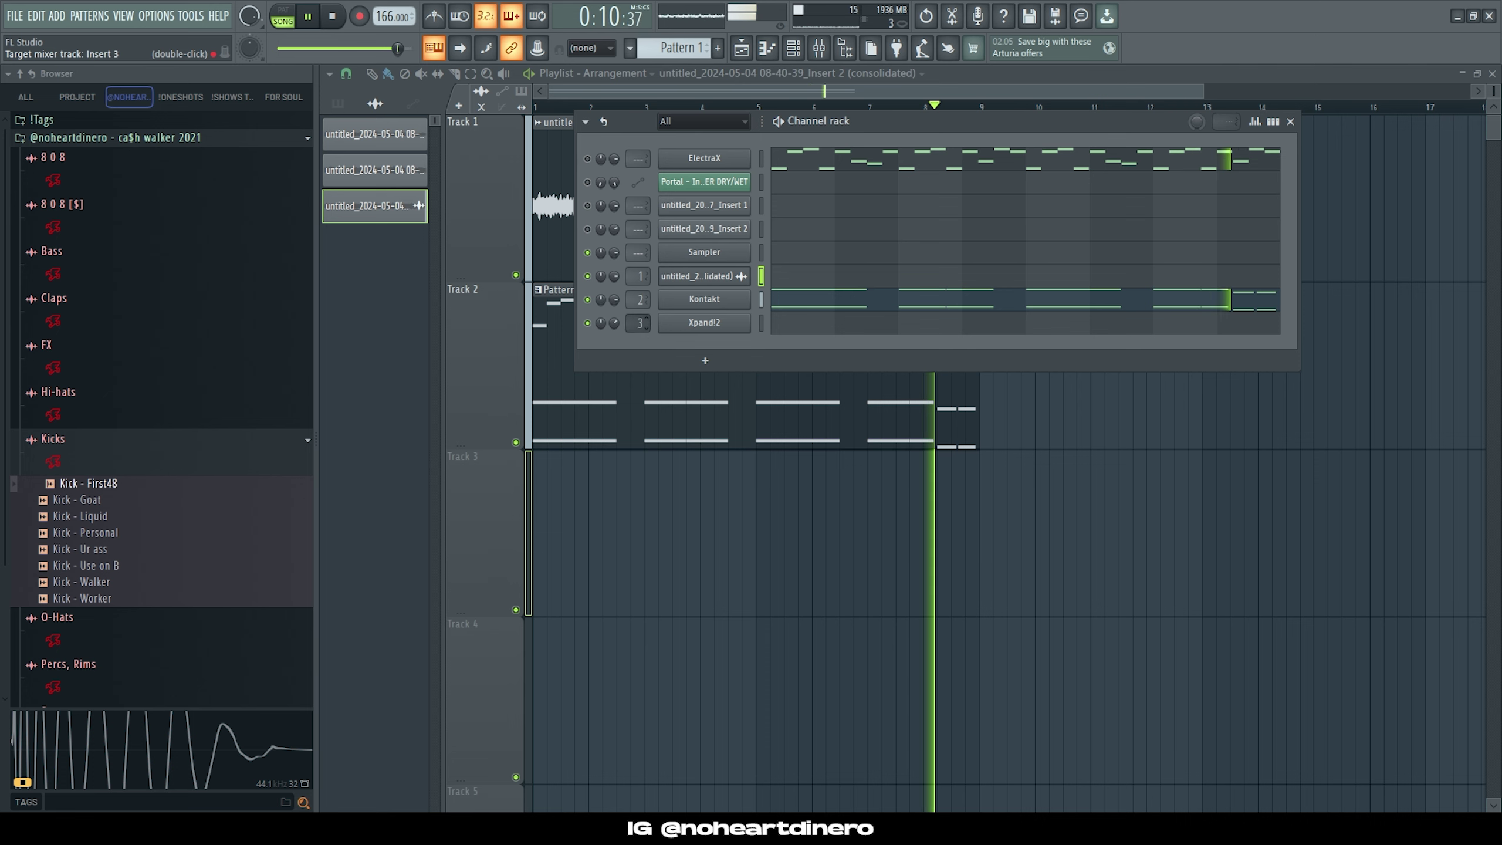
pyautogui.scroll(1, 710, 324)
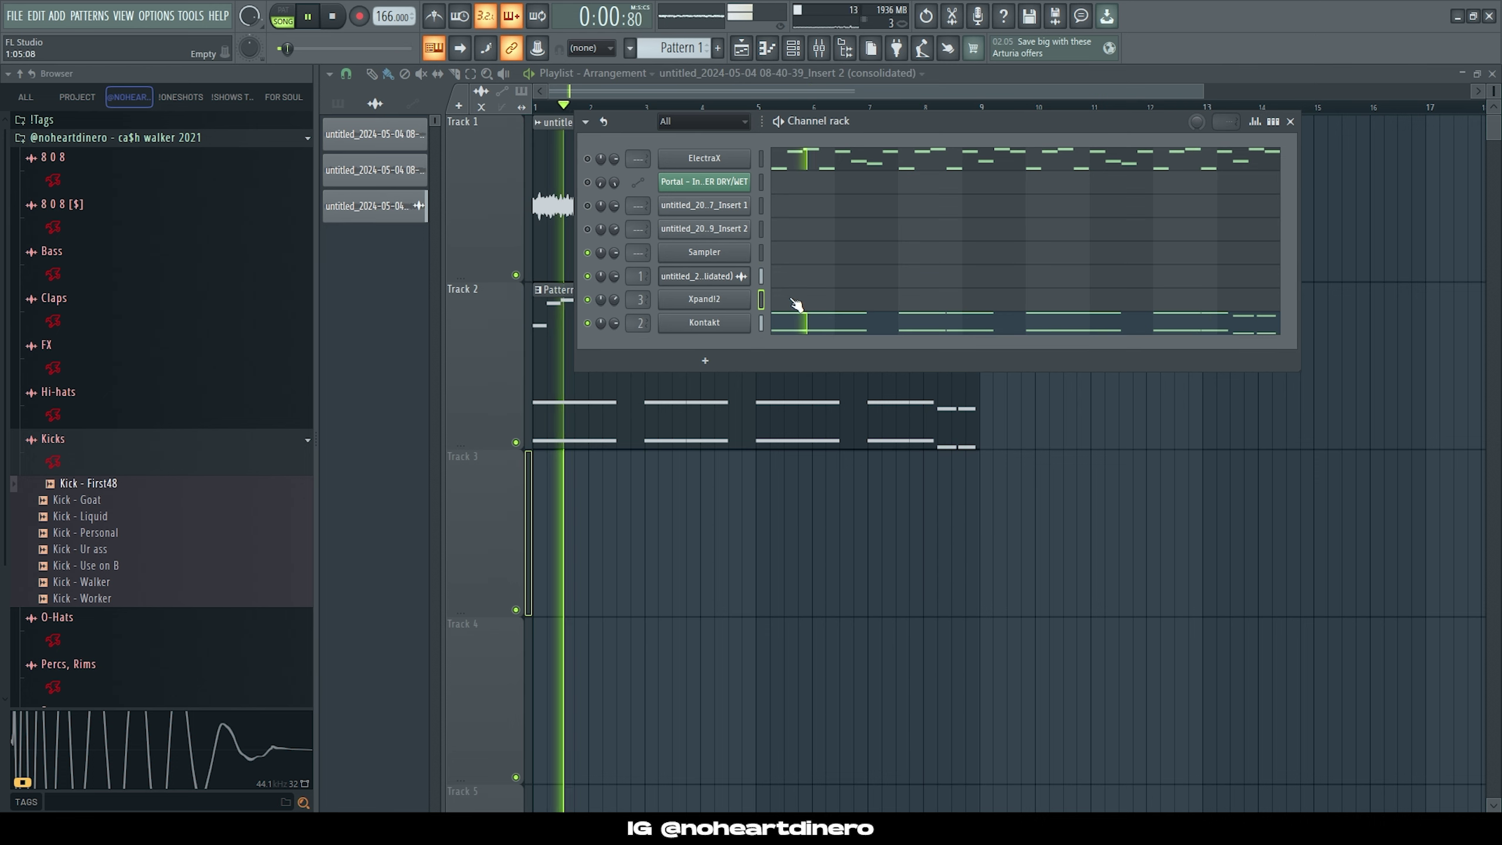
pyautogui.click(796, 304)
# Step: Draw a C#4 note for Xpand!2 starting at bar 1 and lasting two bars
pyautogui.keyDown('ctrl'); pyautogui.rightClick(464, 296); pyautogui.keyUp('ctrl')
pyautogui.scroll(1, 455, 355)
pyautogui.scroll(-4, 451, 359)
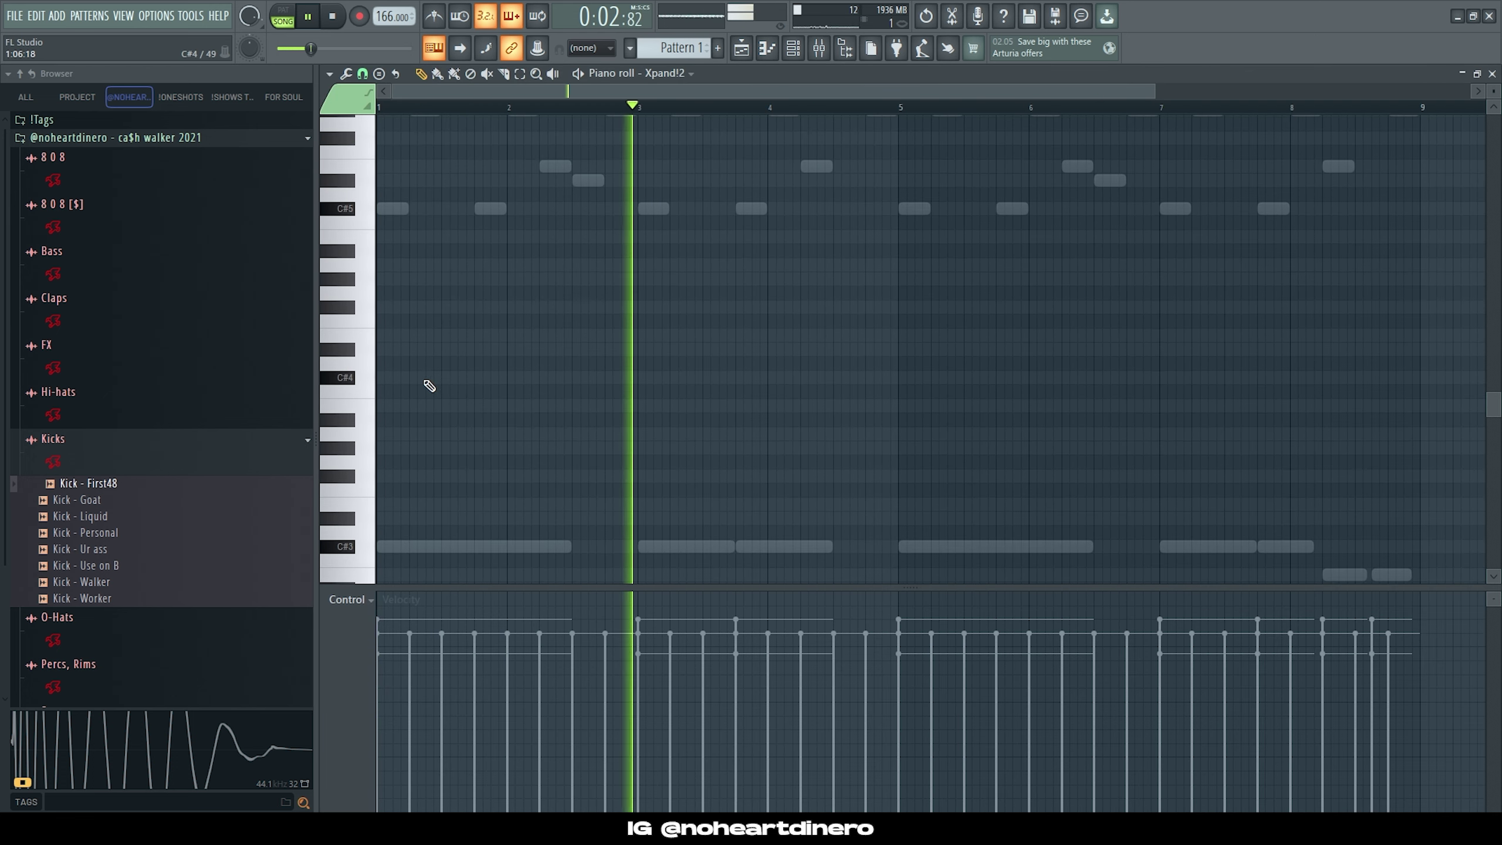
pyautogui.click(385, 378)
pyautogui.moveTo(416, 377); pyautogui.dragTo(664, 378)
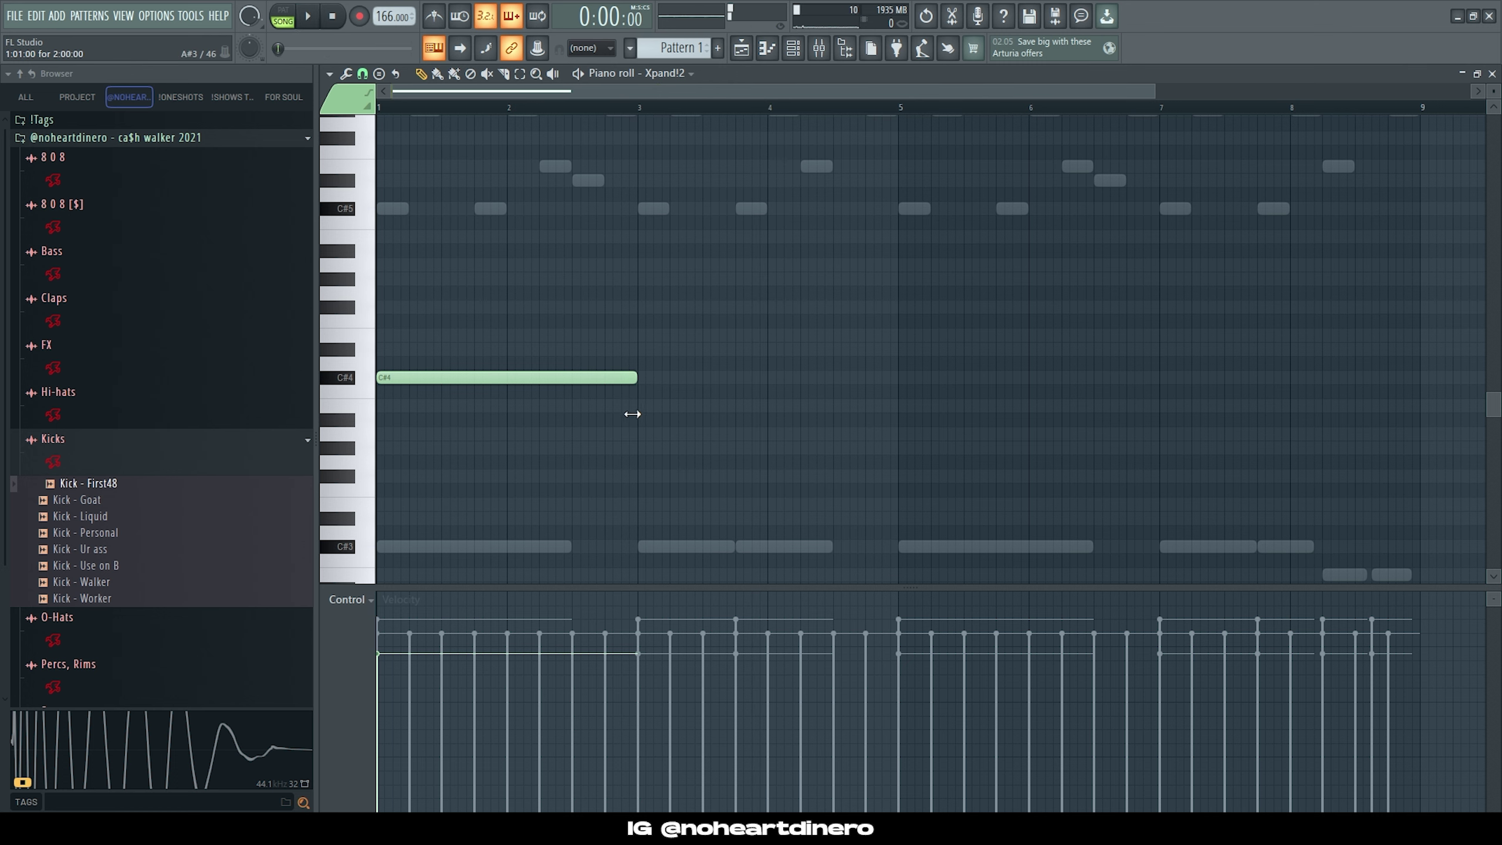
# Step: Duplicate the two-bar C#4 note until it fills all eight bars
pyautogui.scroll(1, 456, 296)
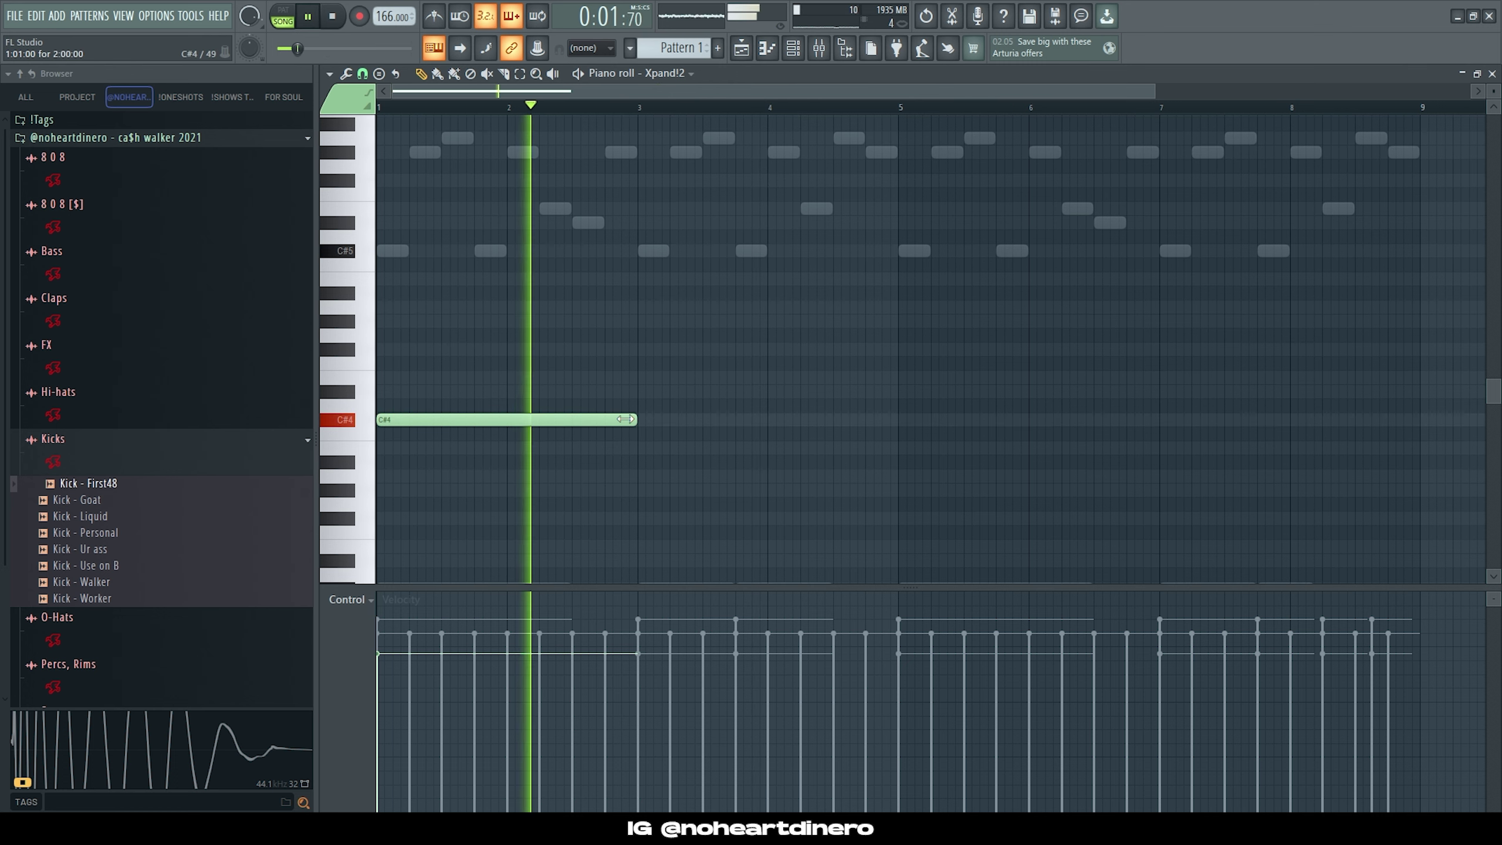
pyautogui.hotkey('ctrl', 'a')
pyautogui.hotkey('ctrl', 'b')
pyautogui.keyDown('ctrl'); pyautogui.click(725, 472); pyautogui.keyUp('ctrl')
pyautogui.moveTo(844, 400); pyautogui.dragTo(410, 483)
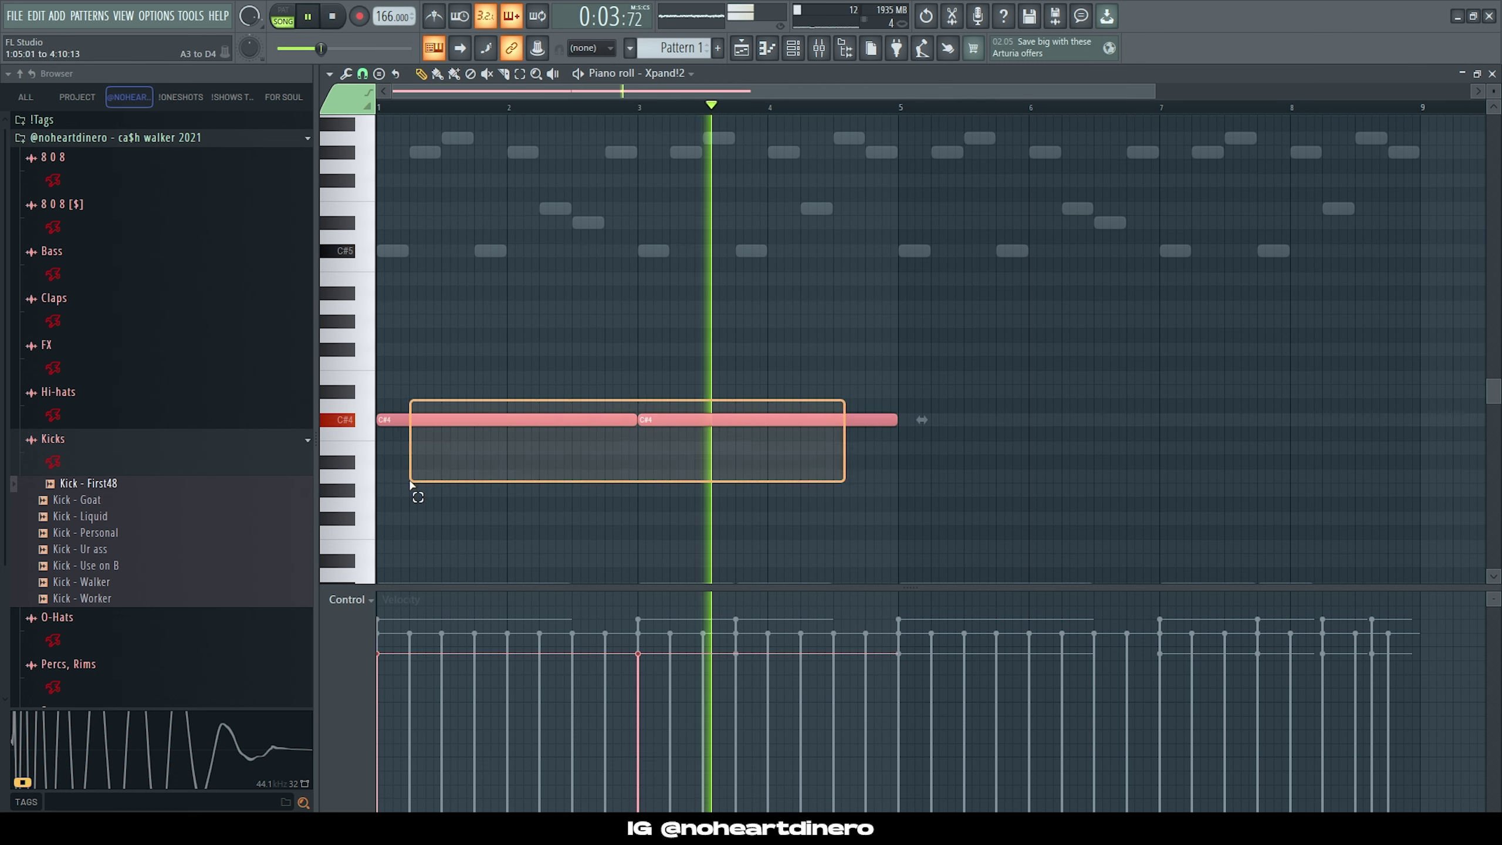
pyautogui.hotkey('ctrl', 'b')
pyautogui.scroll(-2, 781, 250)
pyautogui.keyDown('ctrl'); pyautogui.click(781, 250); pyautogui.keyUp('ctrl')
pyautogui.click(793, 48)
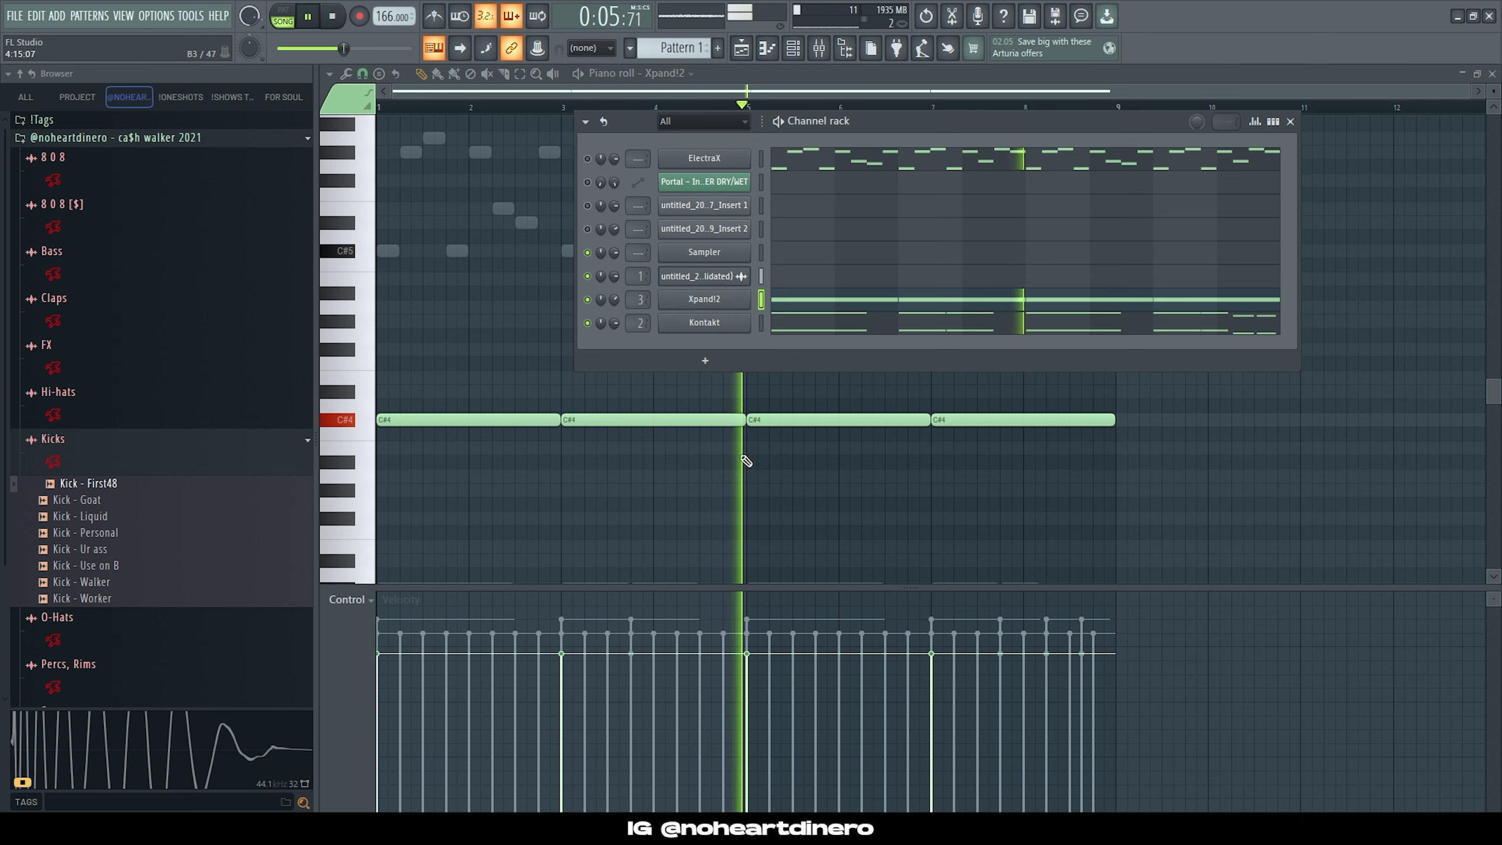
pyautogui.press('F6')
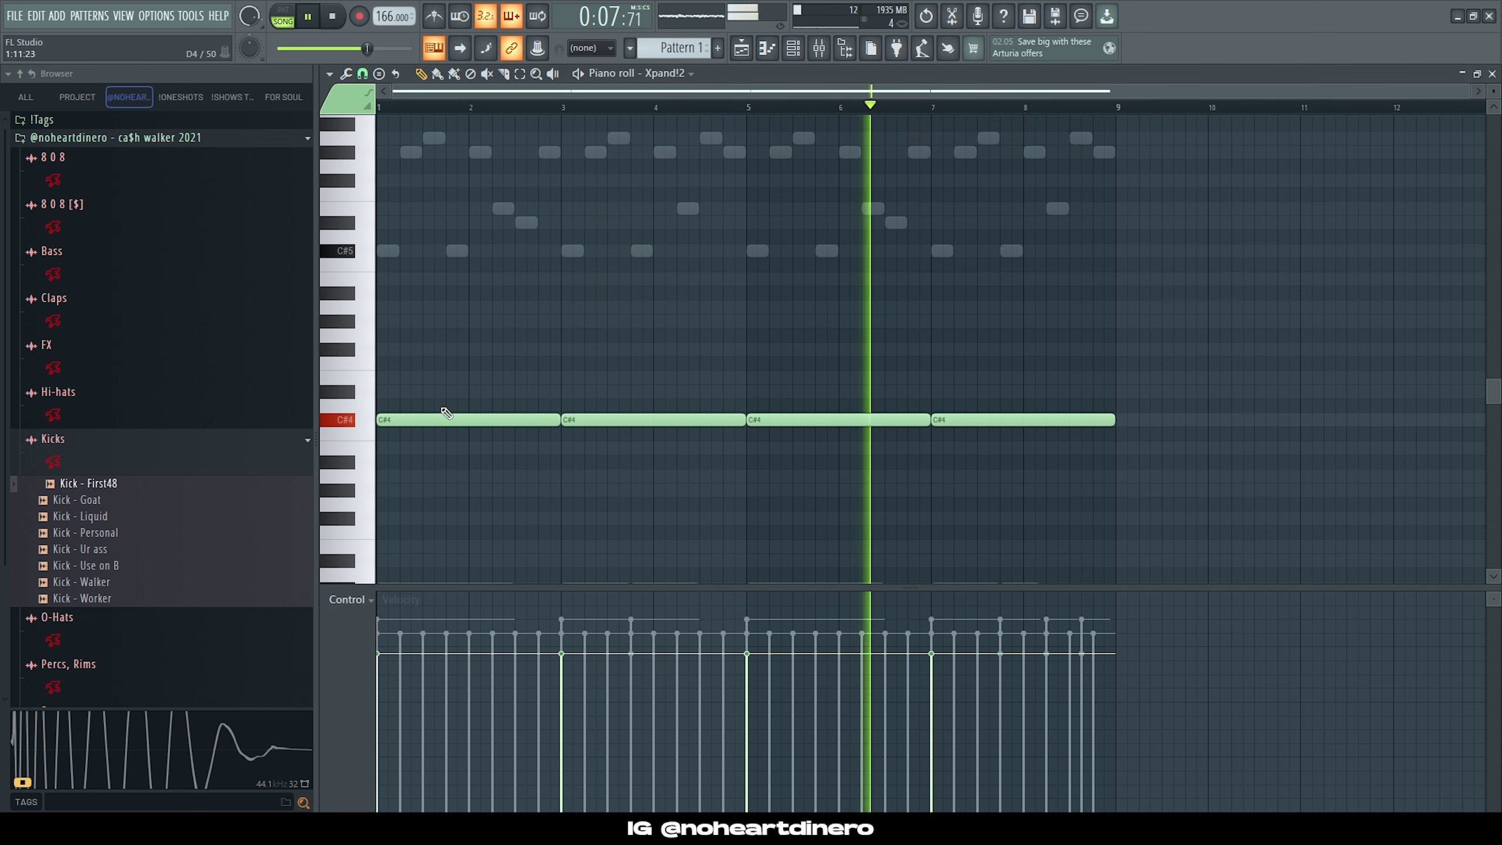
# Step: Add two-bar notes at reduced velocity above the C#4 line: G#4 at bar 1 and A4 at bar 3
pyautogui.moveTo(399, 322); pyautogui.dragTo(381, 322)
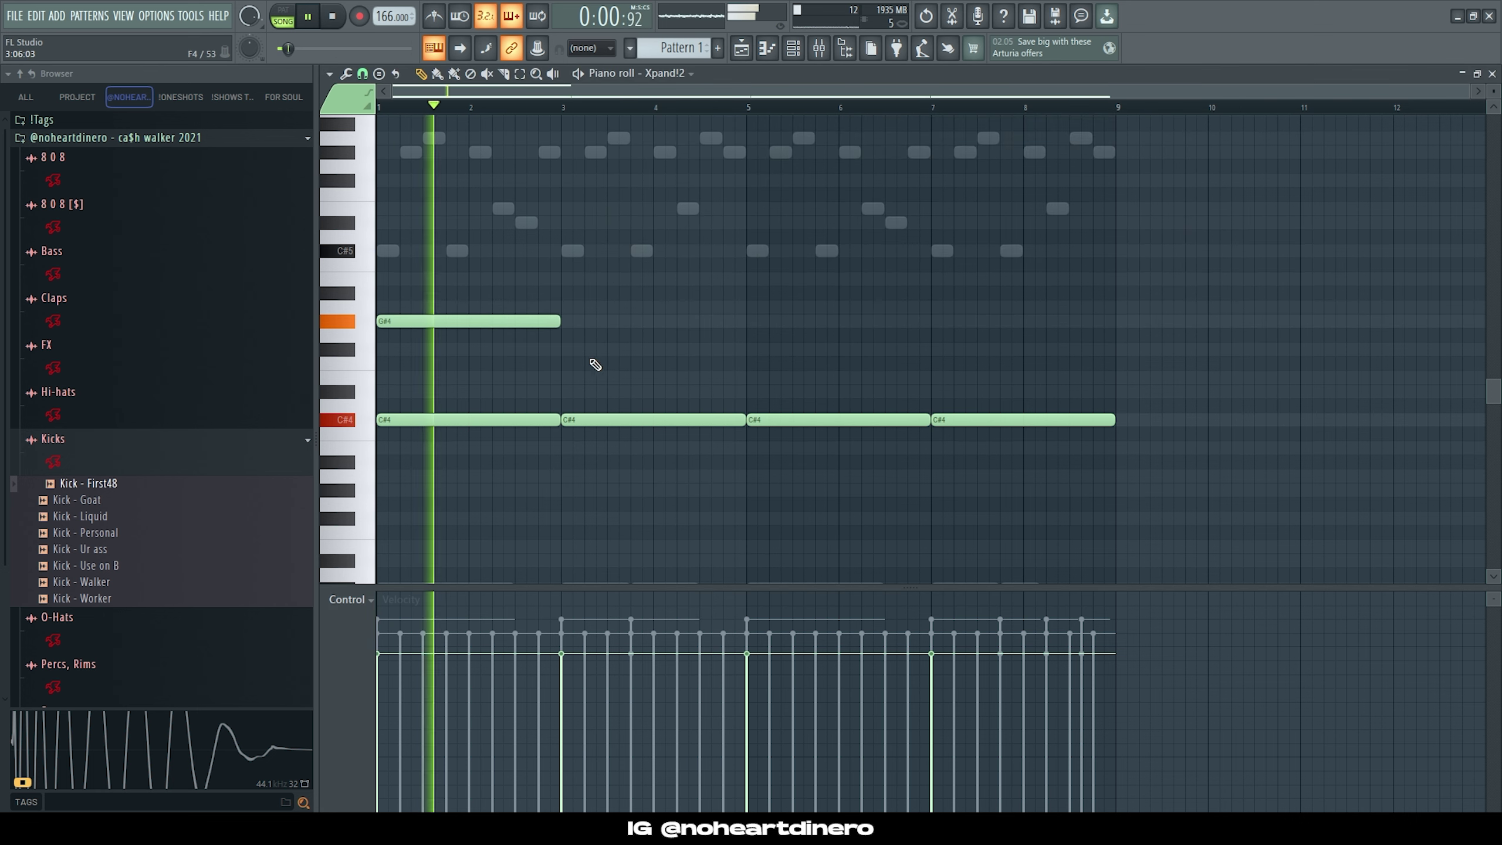
pyautogui.moveTo(592, 361); pyautogui.dragTo(458, 287)
pyautogui.scroll(-4, 600, 370)
pyautogui.click(573, 308)
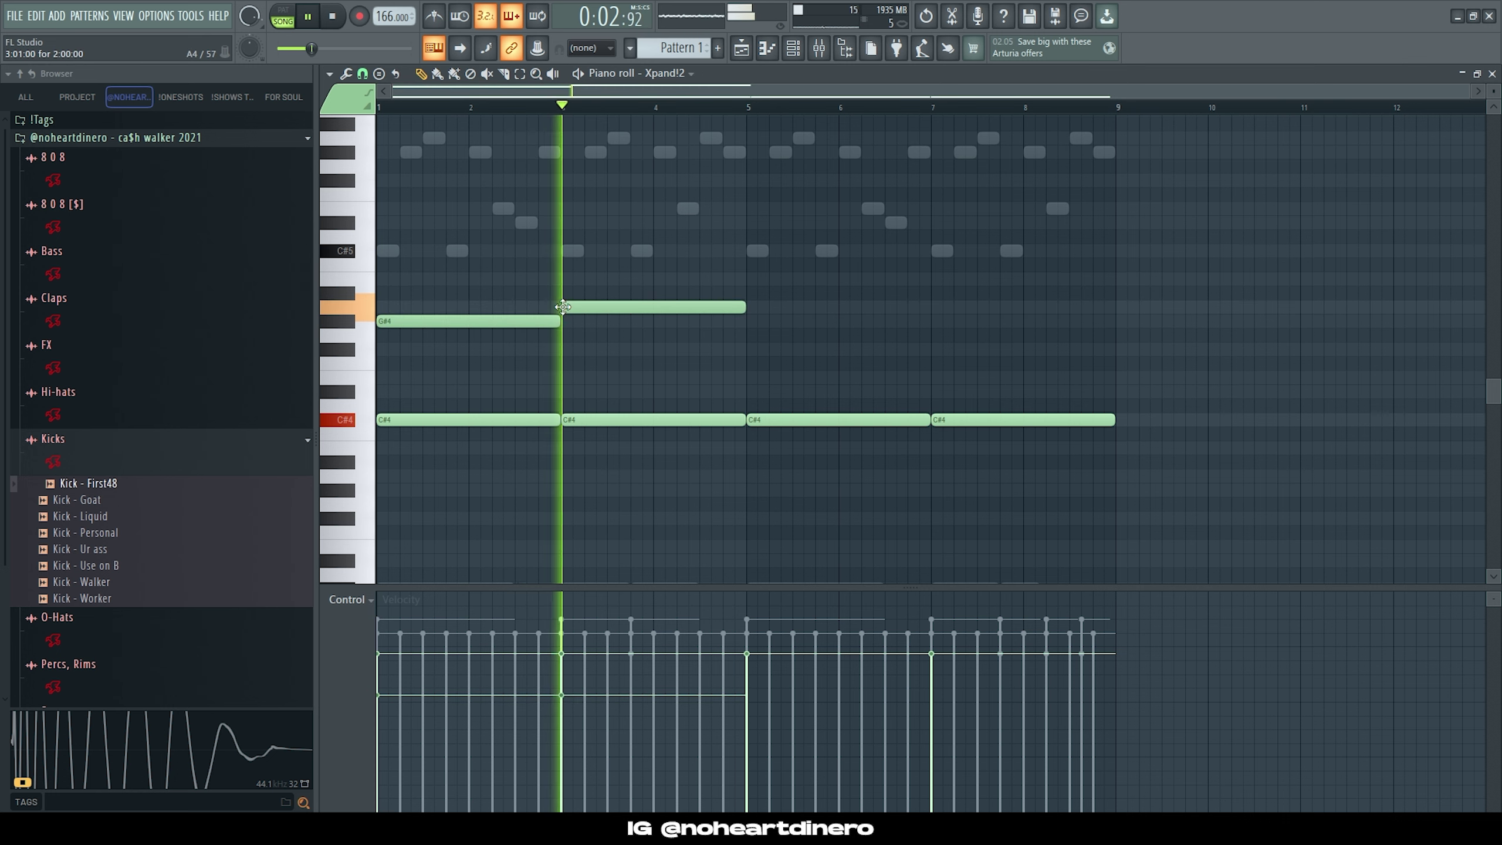
# Step: Duplicate the G#4 and A4 notes into bars 5 to 8 and slightly lower the velocity of all four upper notes
pyautogui.moveTo(640, 294); pyautogui.dragTo(489, 342)
pyautogui.hotkey('ctrl', 'b')
pyautogui.moveTo(1111, 338); pyautogui.dragTo(473, 253)
pyautogui.scroll(-1, 804, 355)
# Step: Audition Xpand!2 presets from Hallelujah onward and choose +49 Floating Moments
pyautogui.click(798, 53)
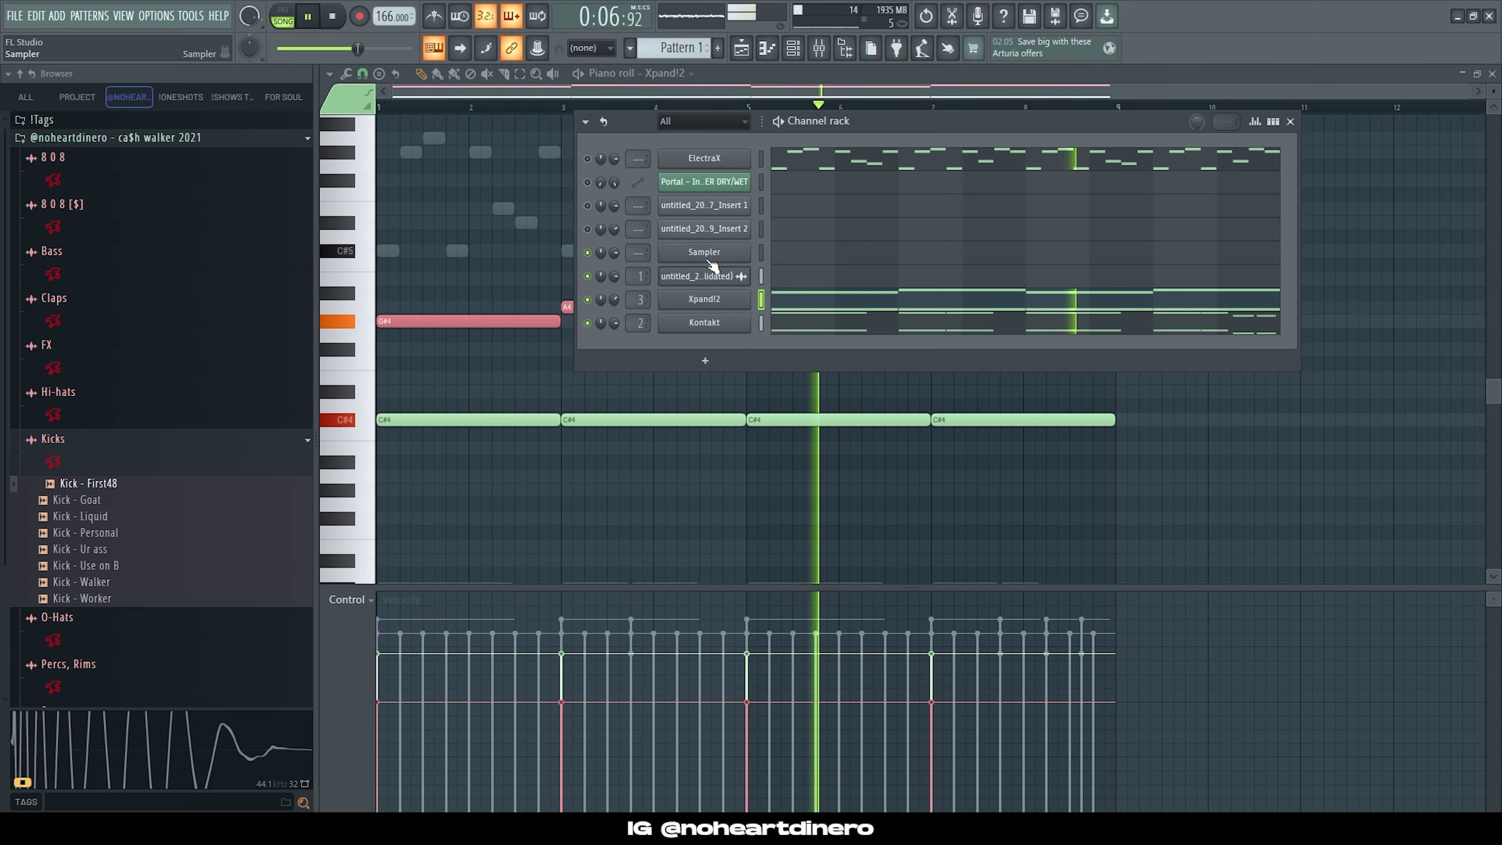
pyautogui.click(698, 298)
pyautogui.click(601, 582)
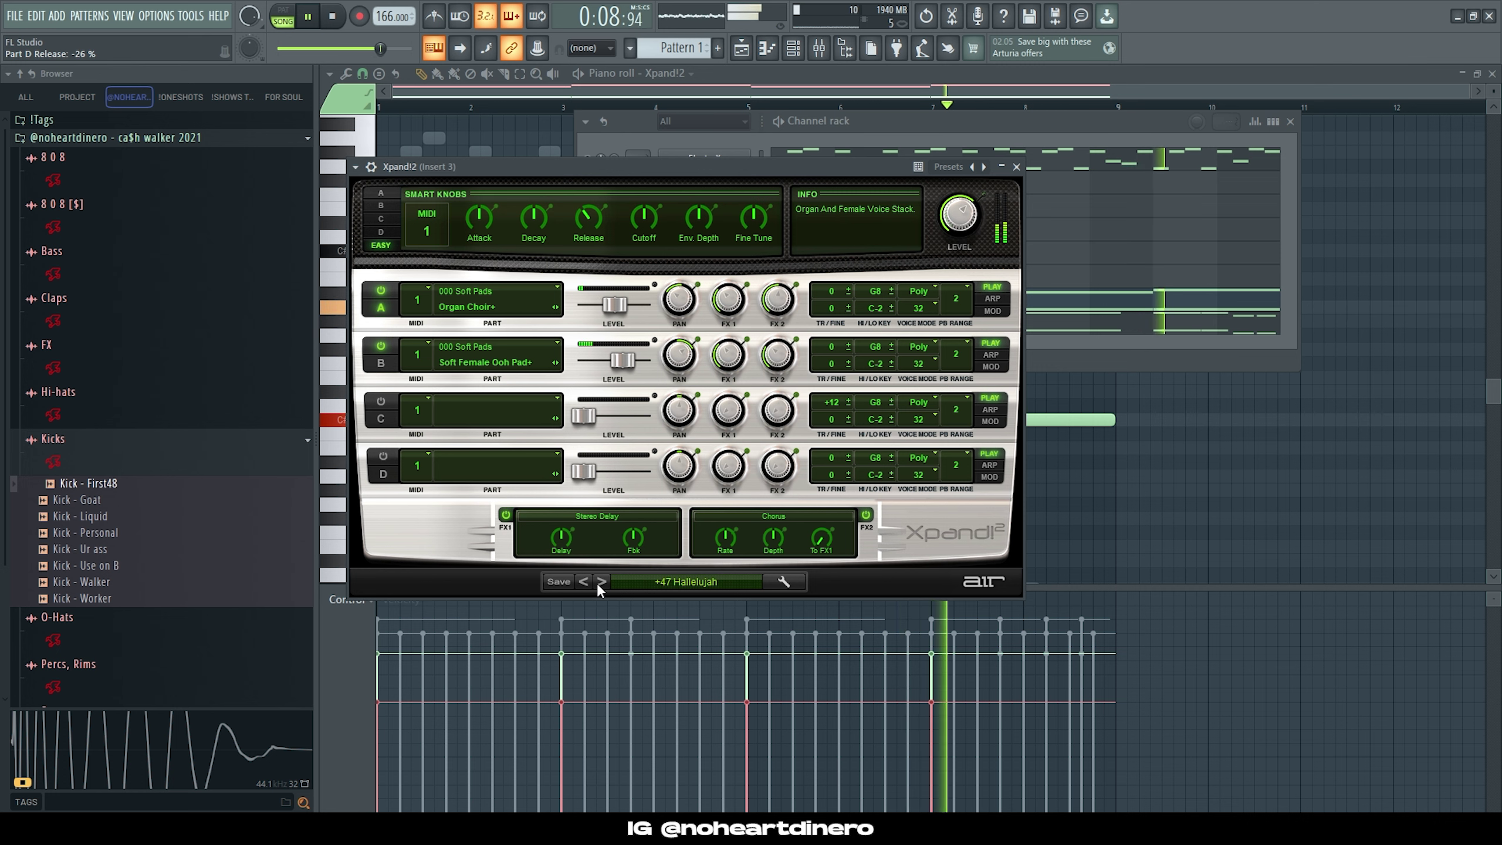
pyautogui.click(601, 581)
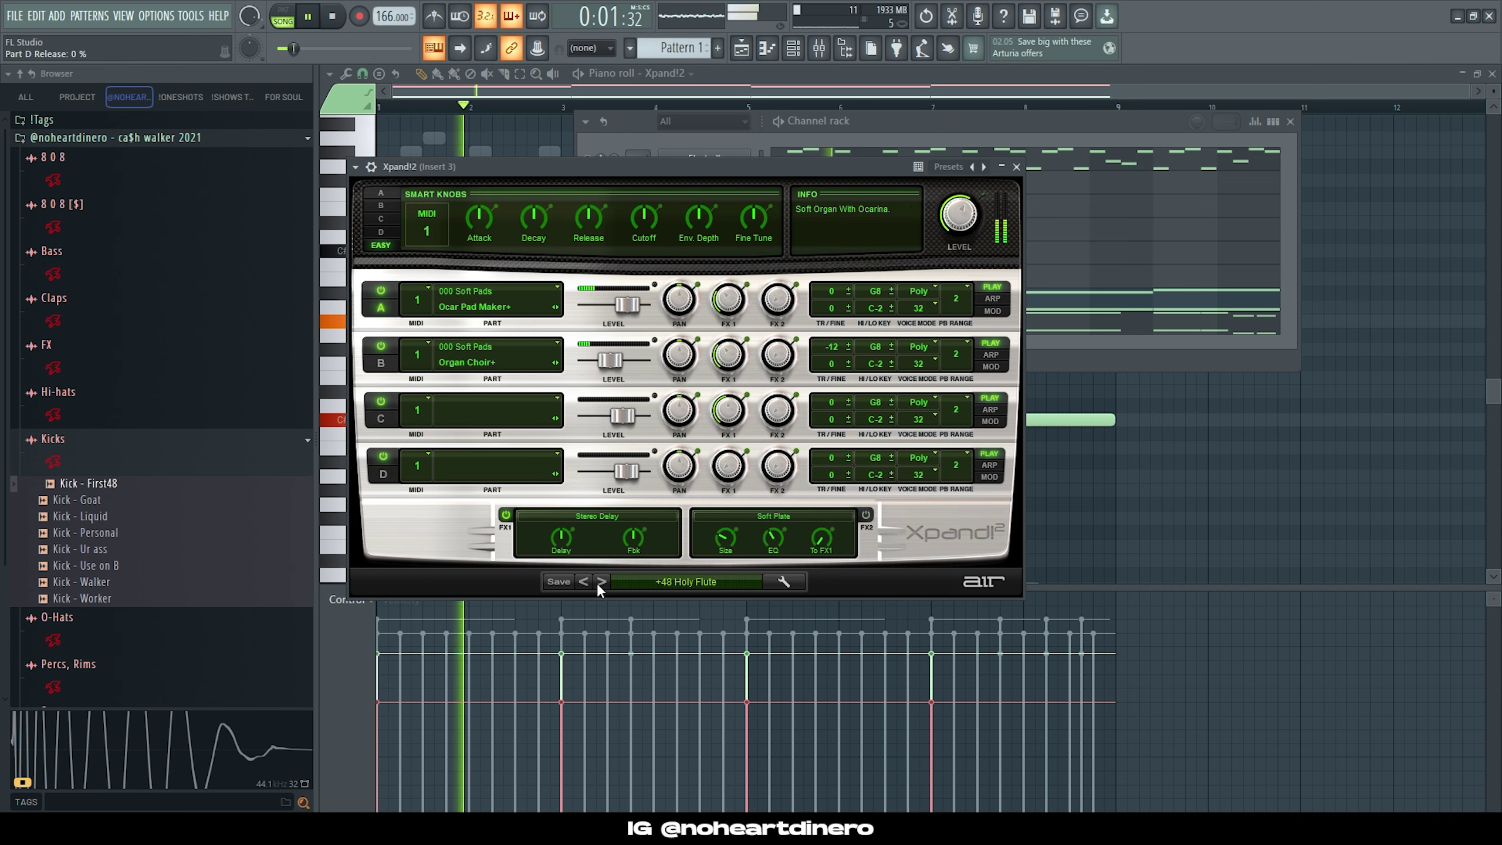
pyautogui.click(601, 581)
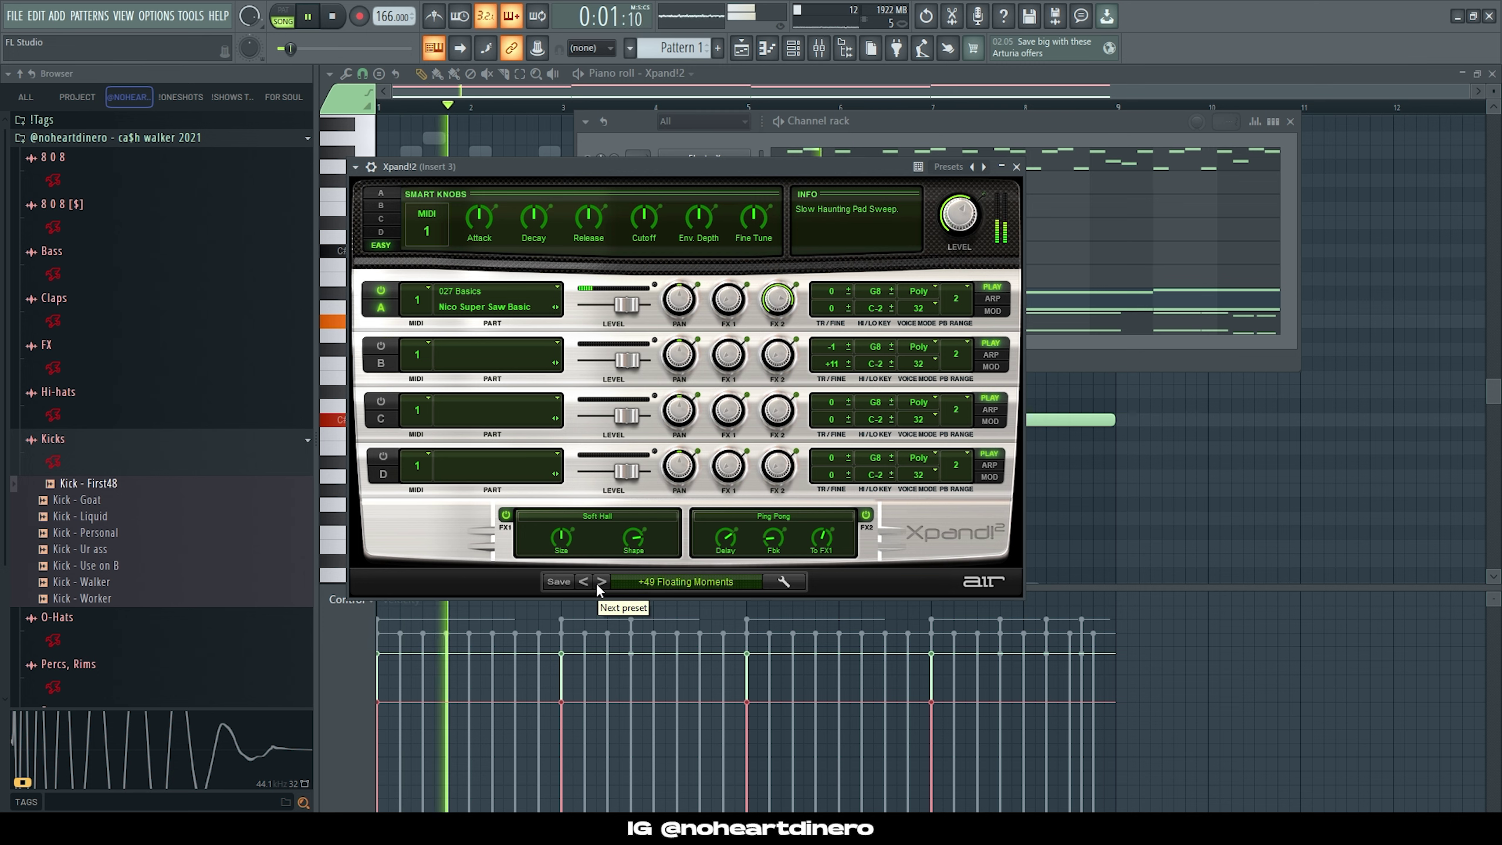
pyautogui.click(1016, 167)
# Step: Transpose all the Xpand!2 notes up one octave
pyautogui.keyDown('ctrl'); pyautogui.click(517, 352); pyautogui.keyUp('ctrl')
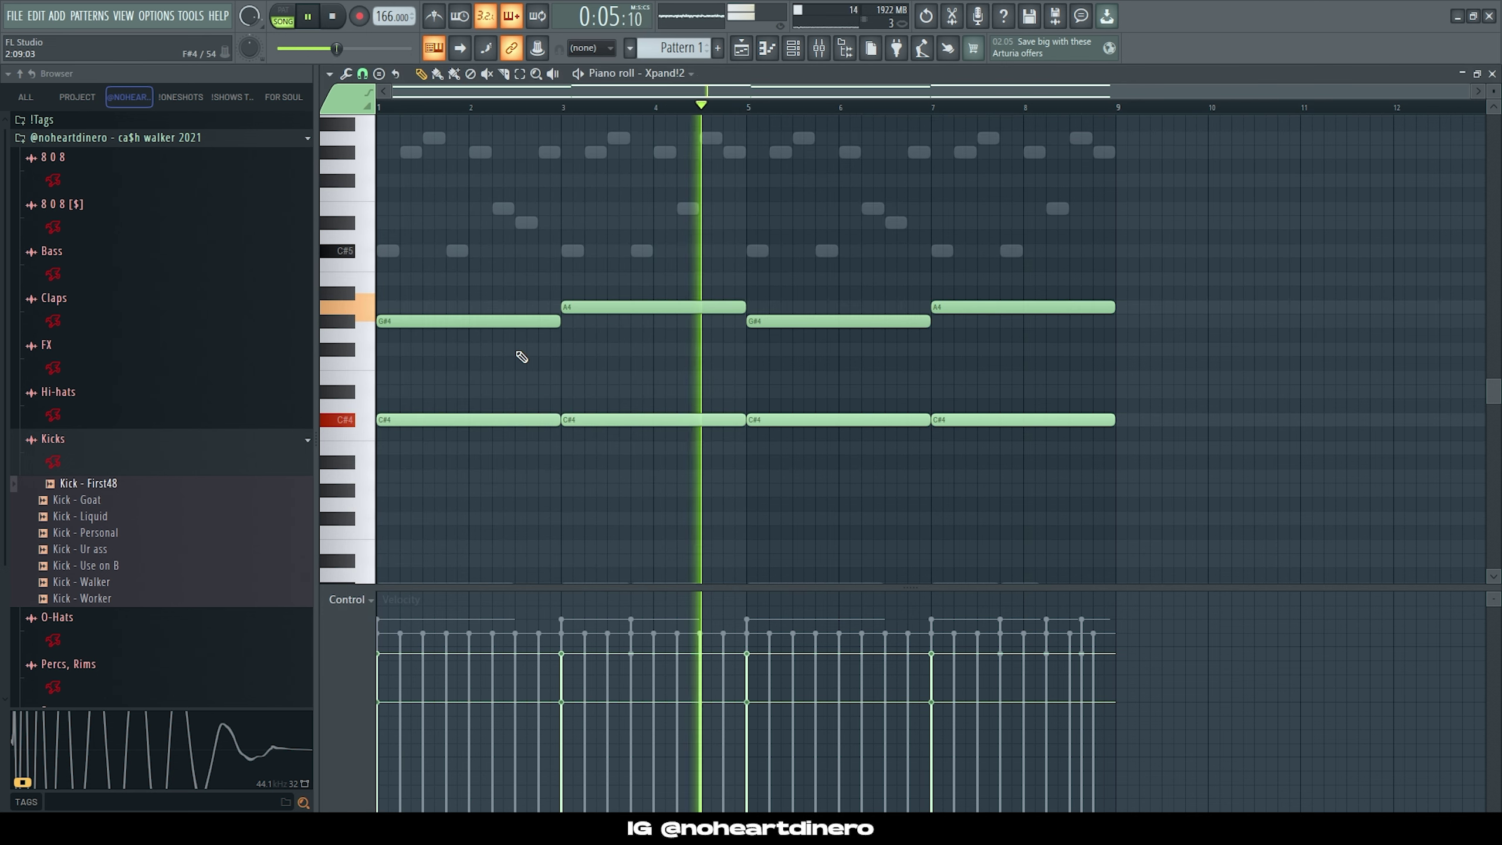
pyautogui.hotkey('ctrl', 'Up')
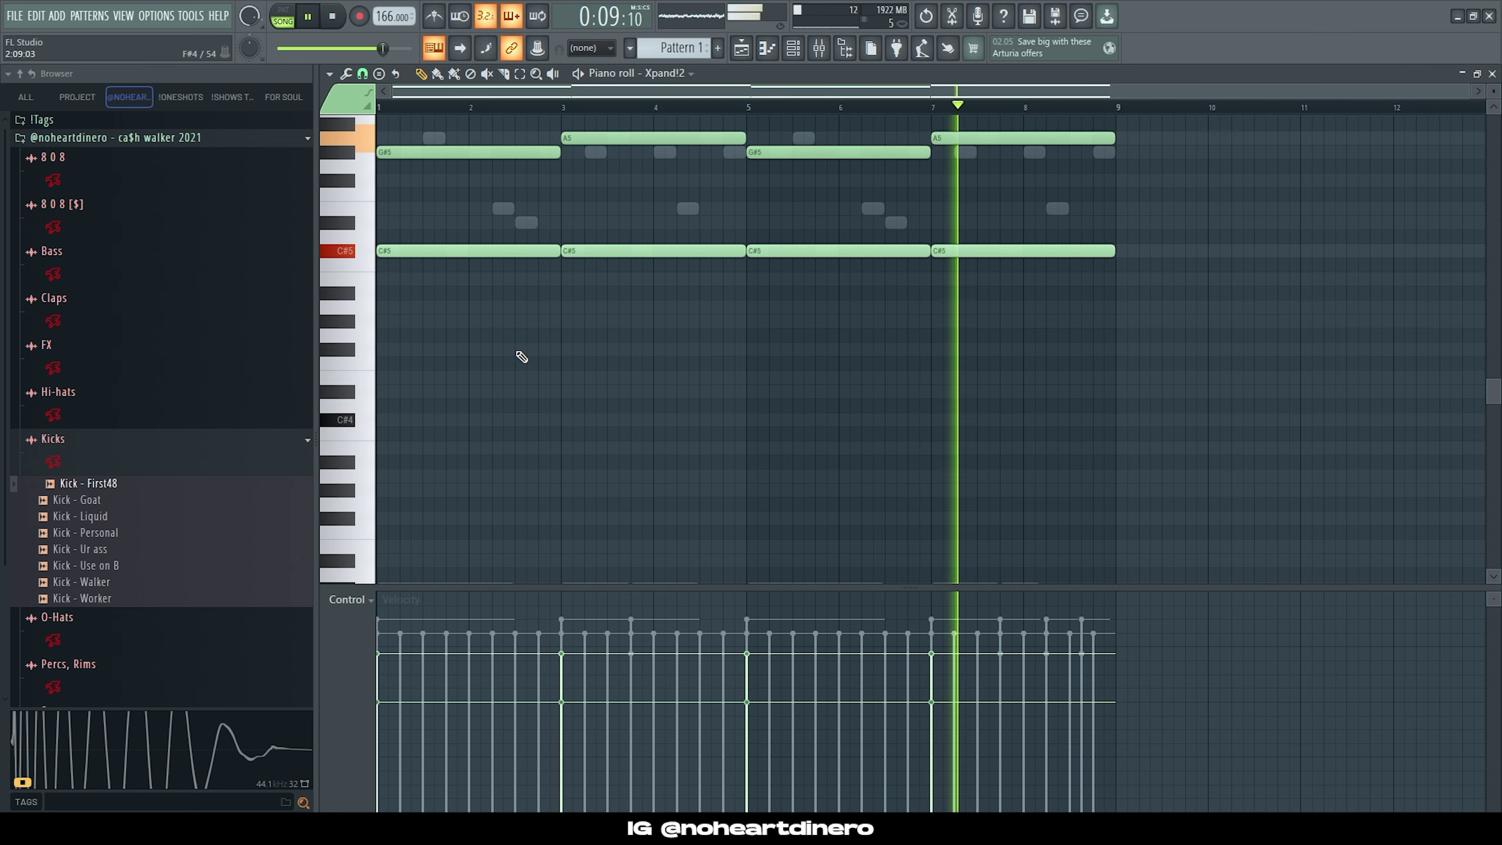
# Step: Load ShaperBox 3 into effect slot 8 of mixer Insert 3
pyautogui.click(793, 52)
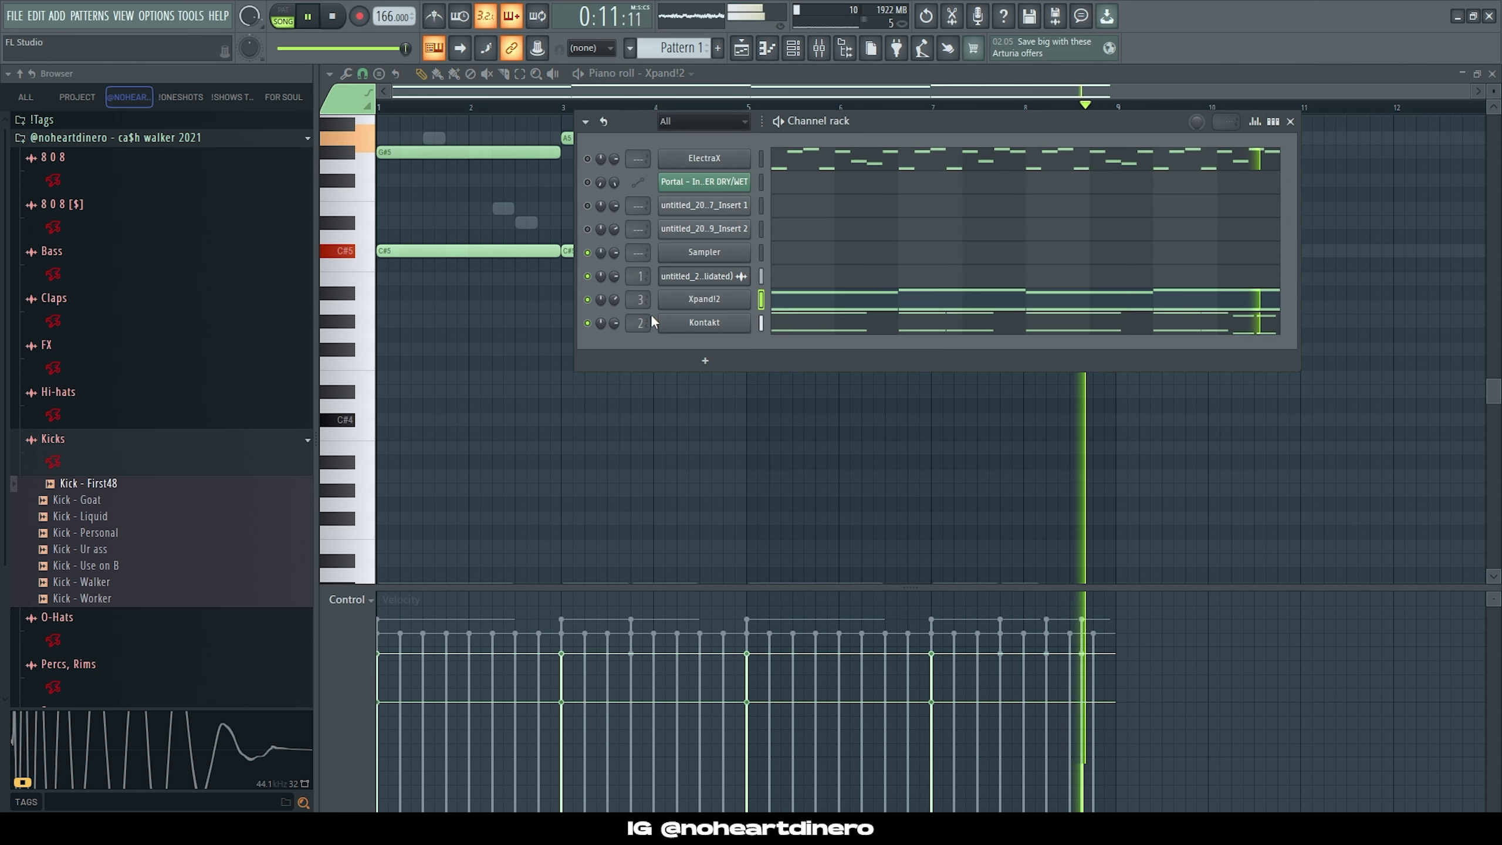
pyautogui.click(818, 49)
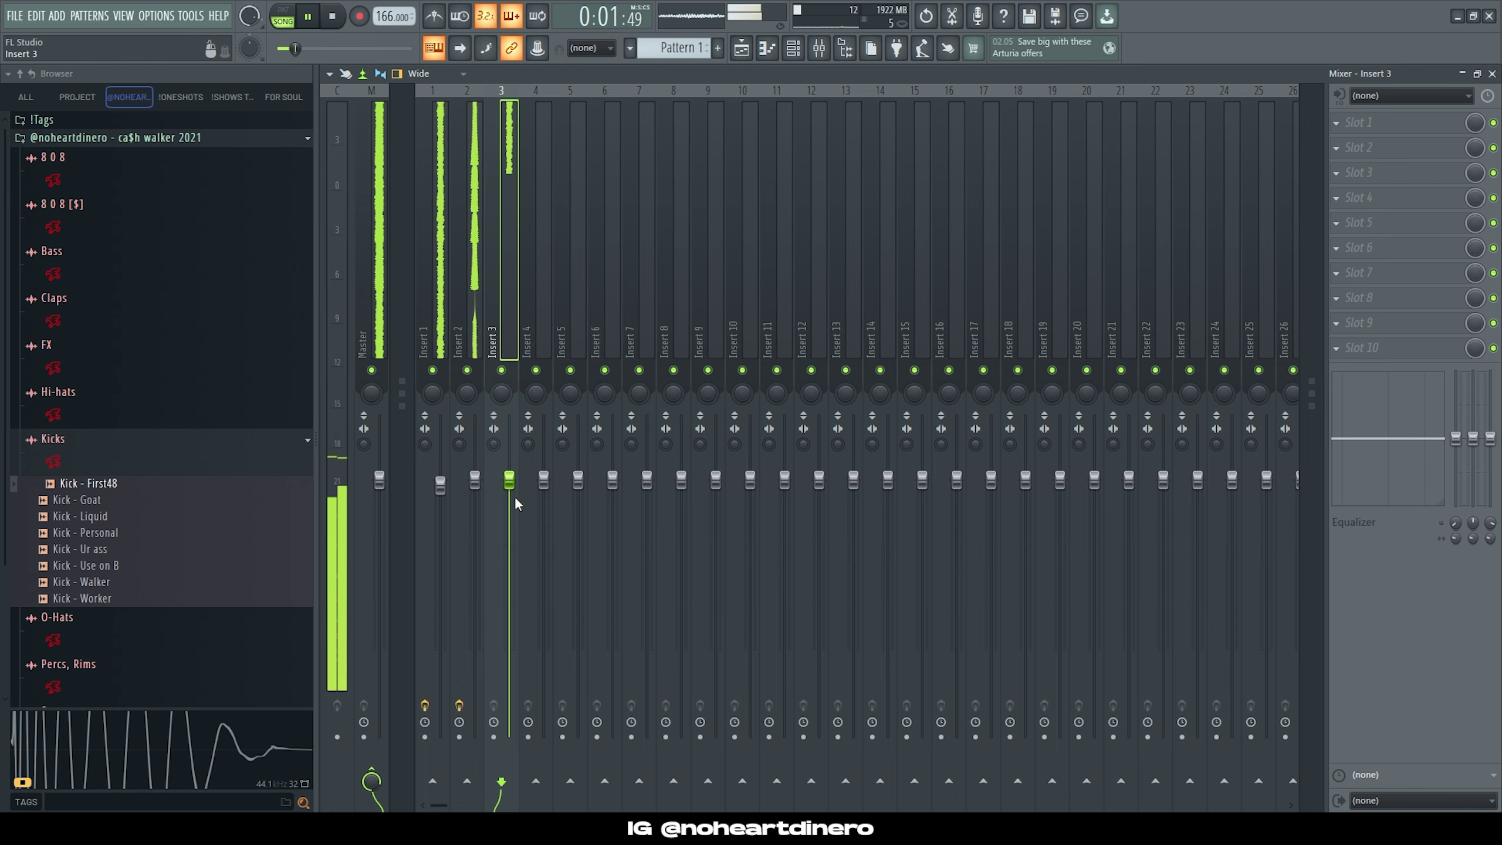
pyautogui.click(1360, 298)
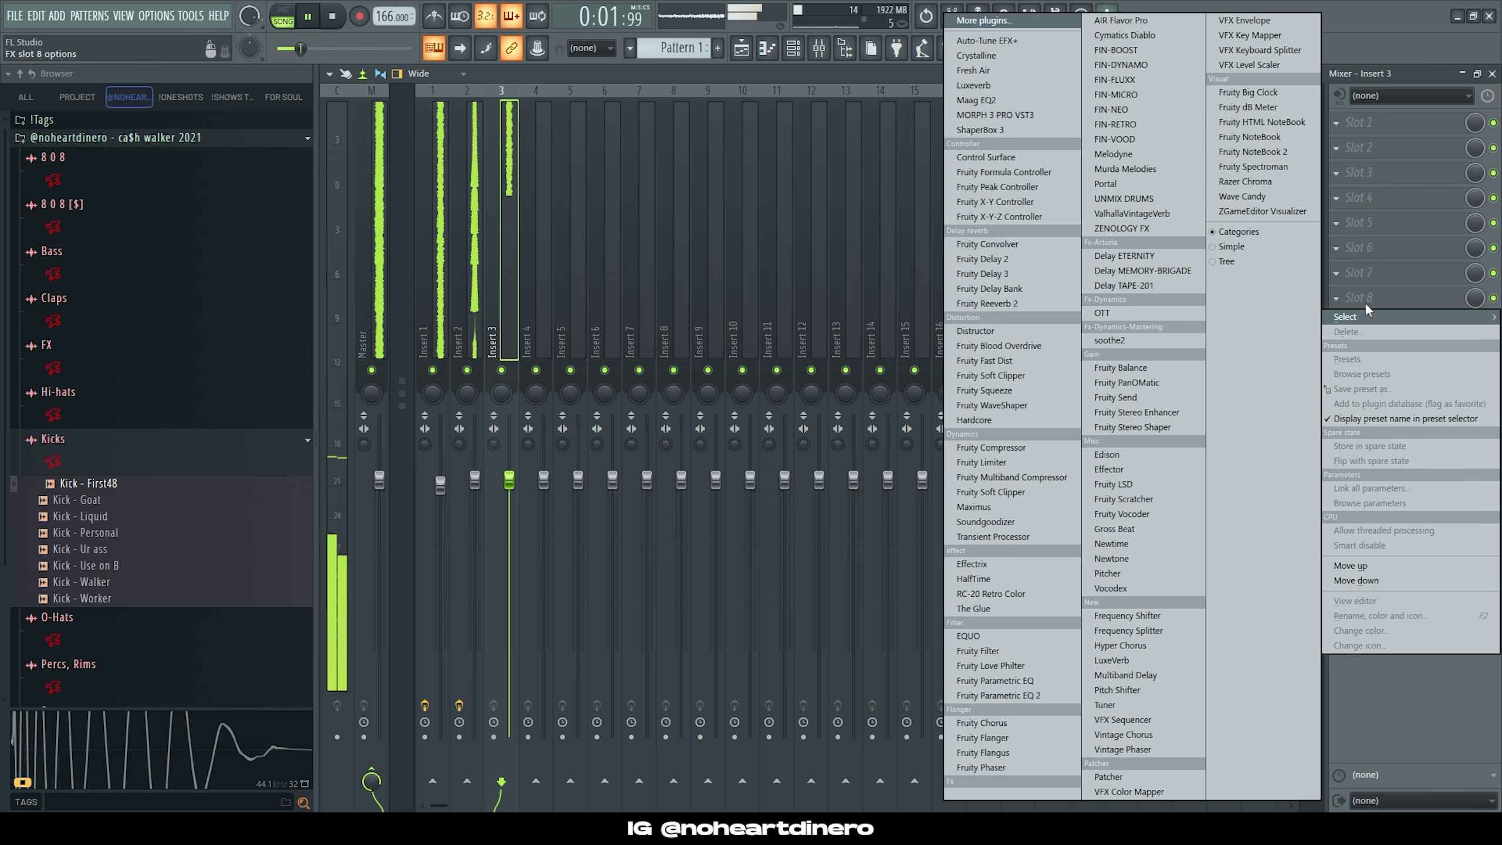
pyautogui.click(1000, 129)
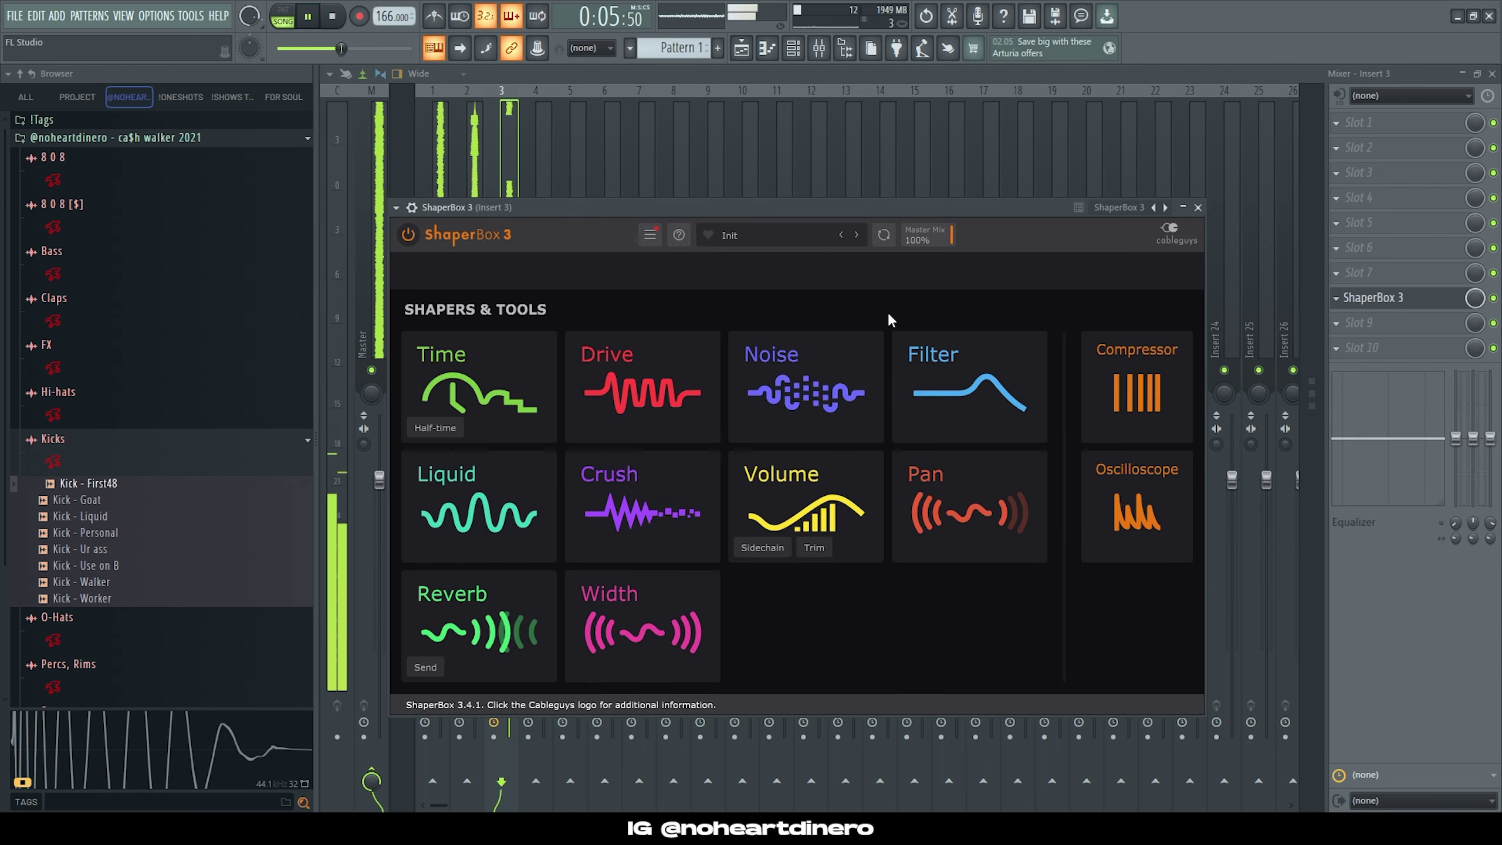
# Step: Add a Volume shaper with a Sidechain curve reshaped to rise later, a 1/4 length and a 37% mix
pyautogui.click(826, 516)
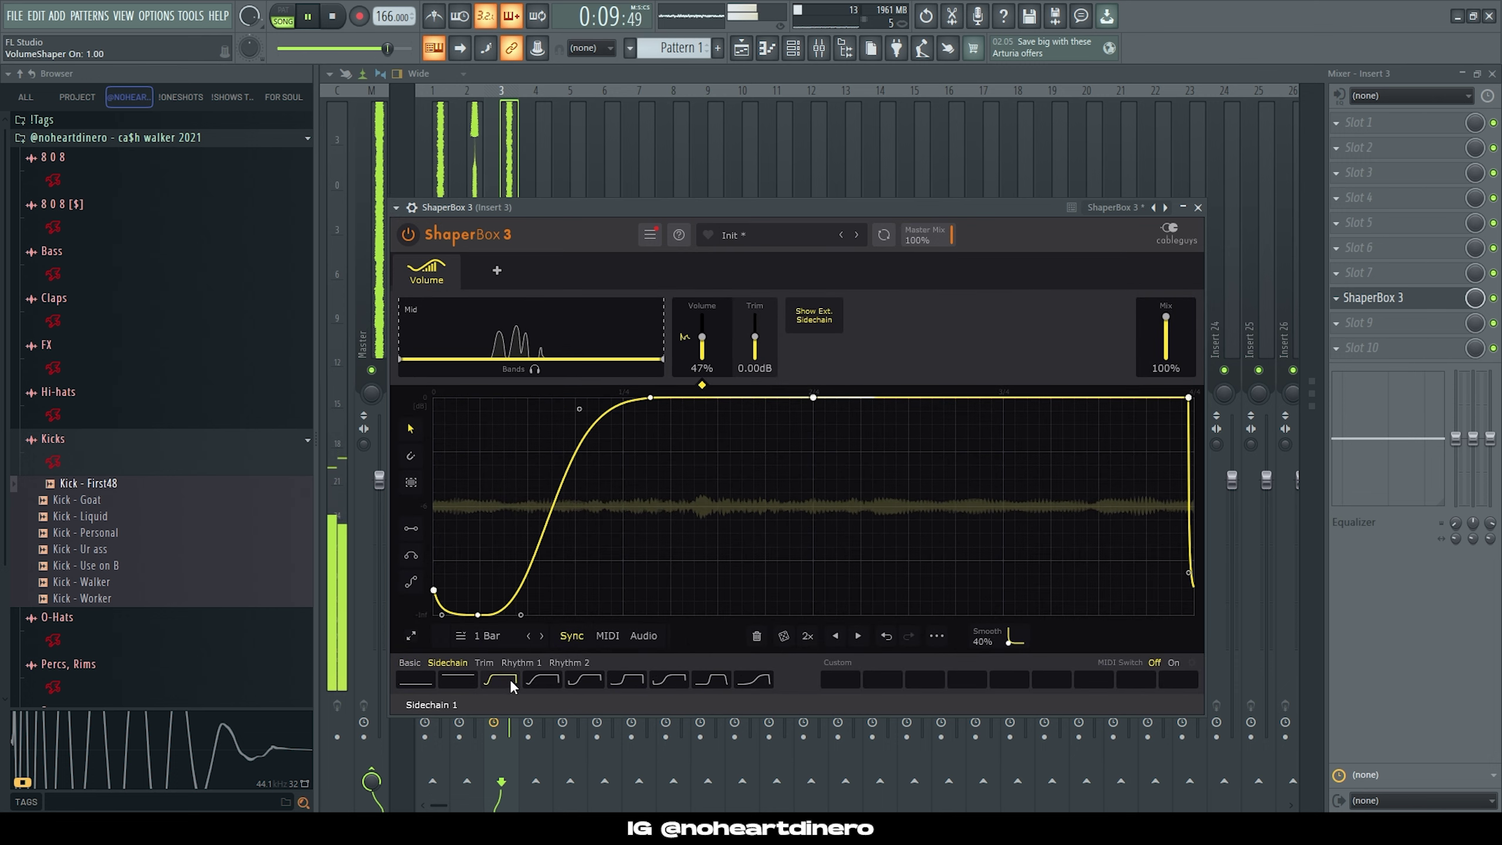
pyautogui.click(584, 403)
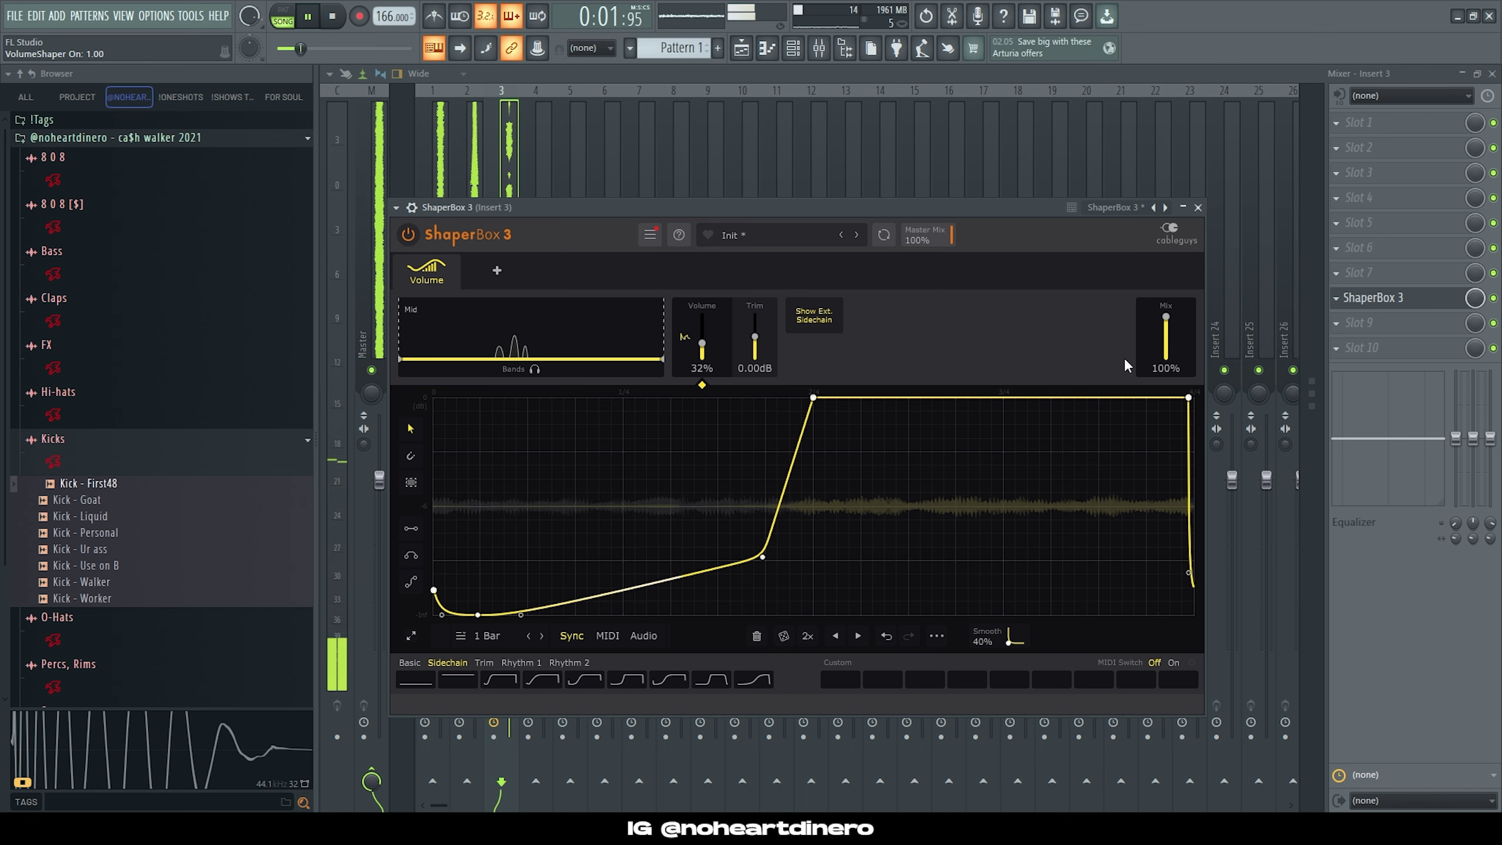
pyautogui.click(487, 635)
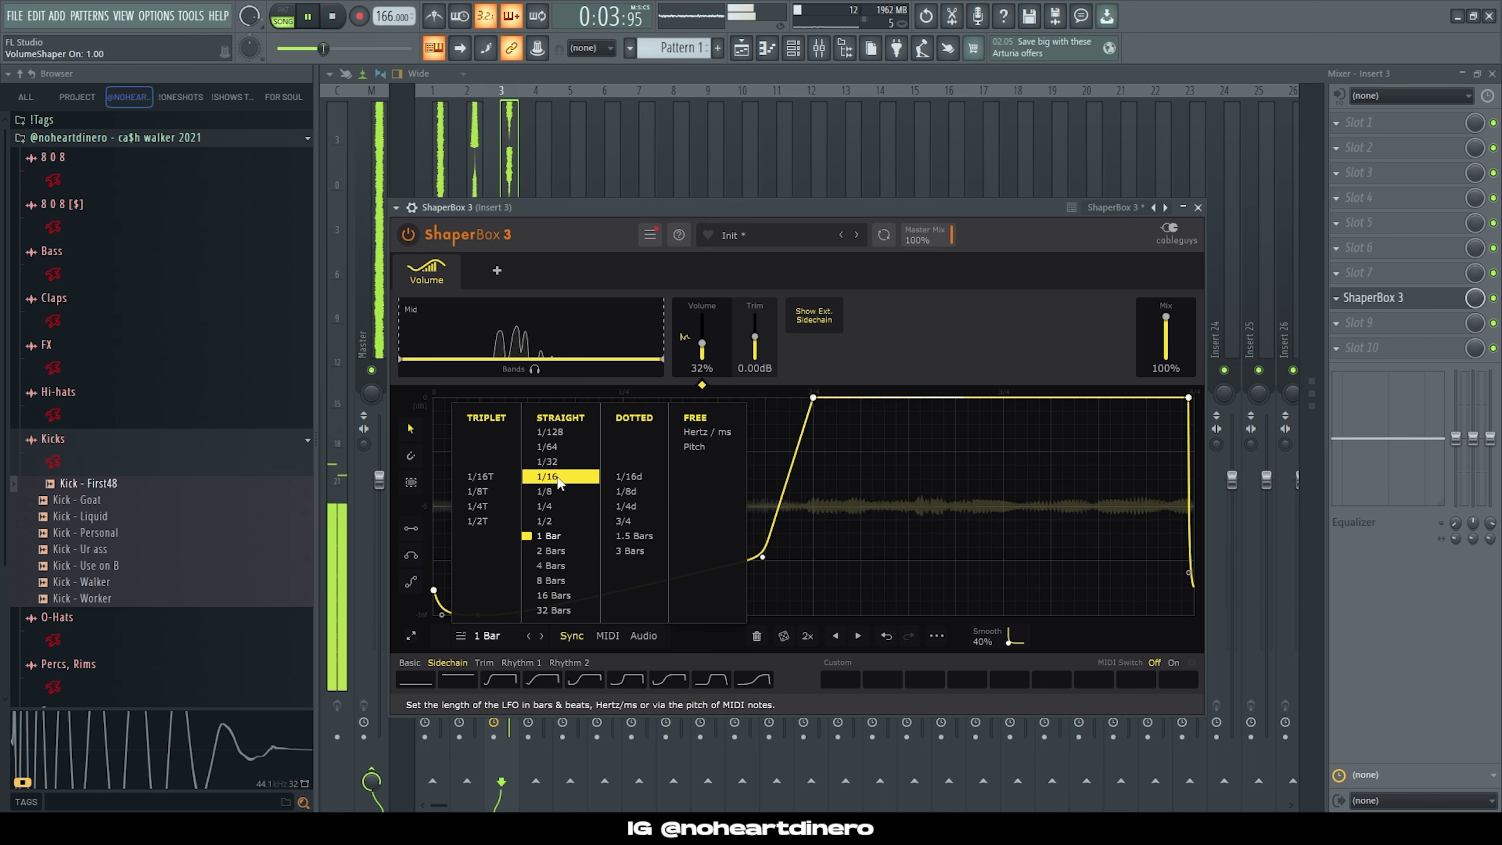
pyautogui.click(543, 507)
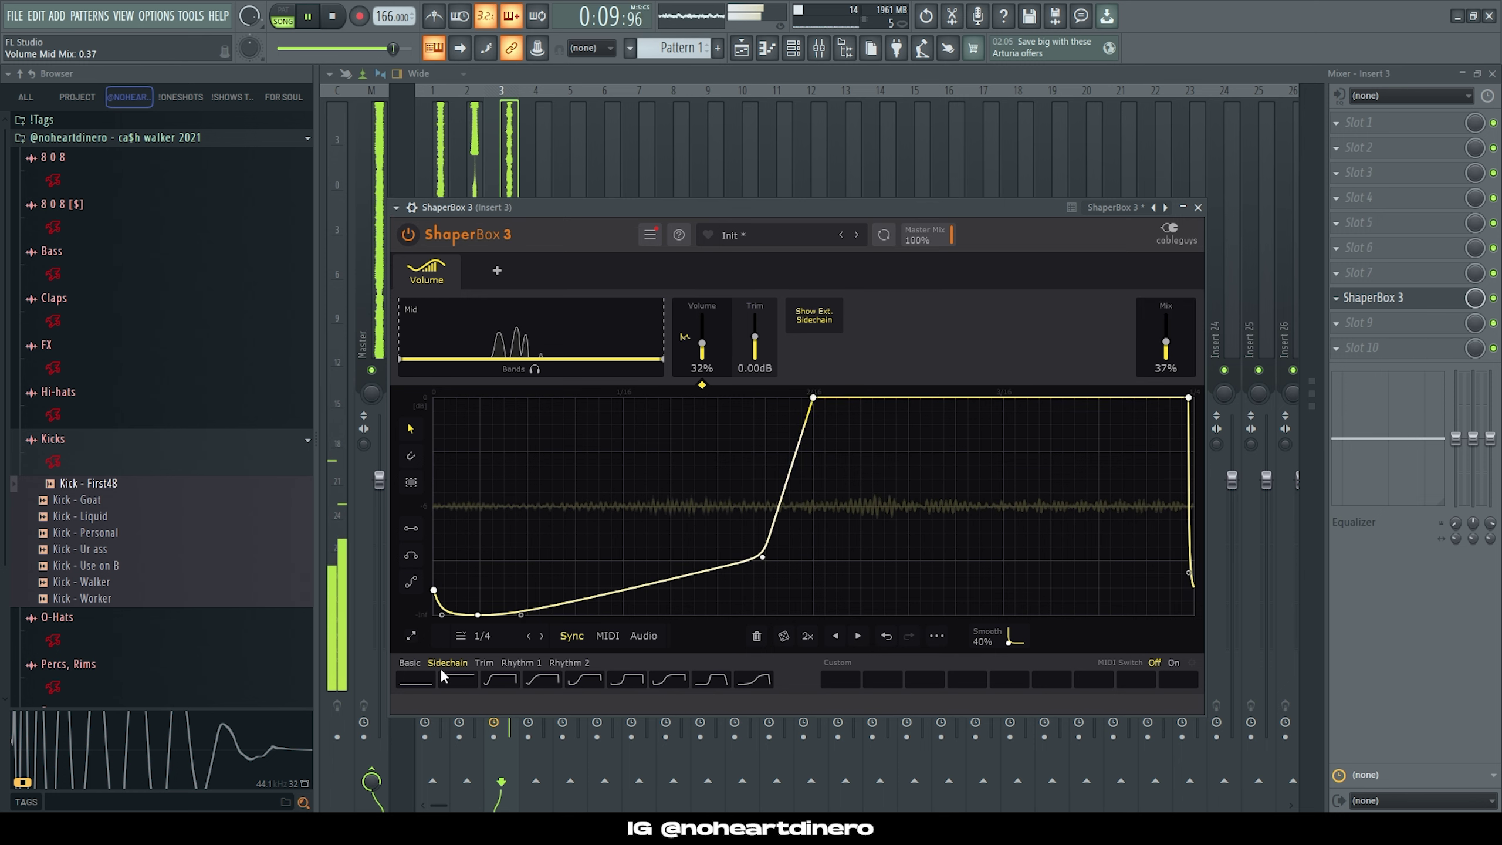
# Step: Add a Filter shaper with a repeating rising Sweep curve on the cutoff, raise its low points and close ShaperBox 3
pyautogui.click(497, 270)
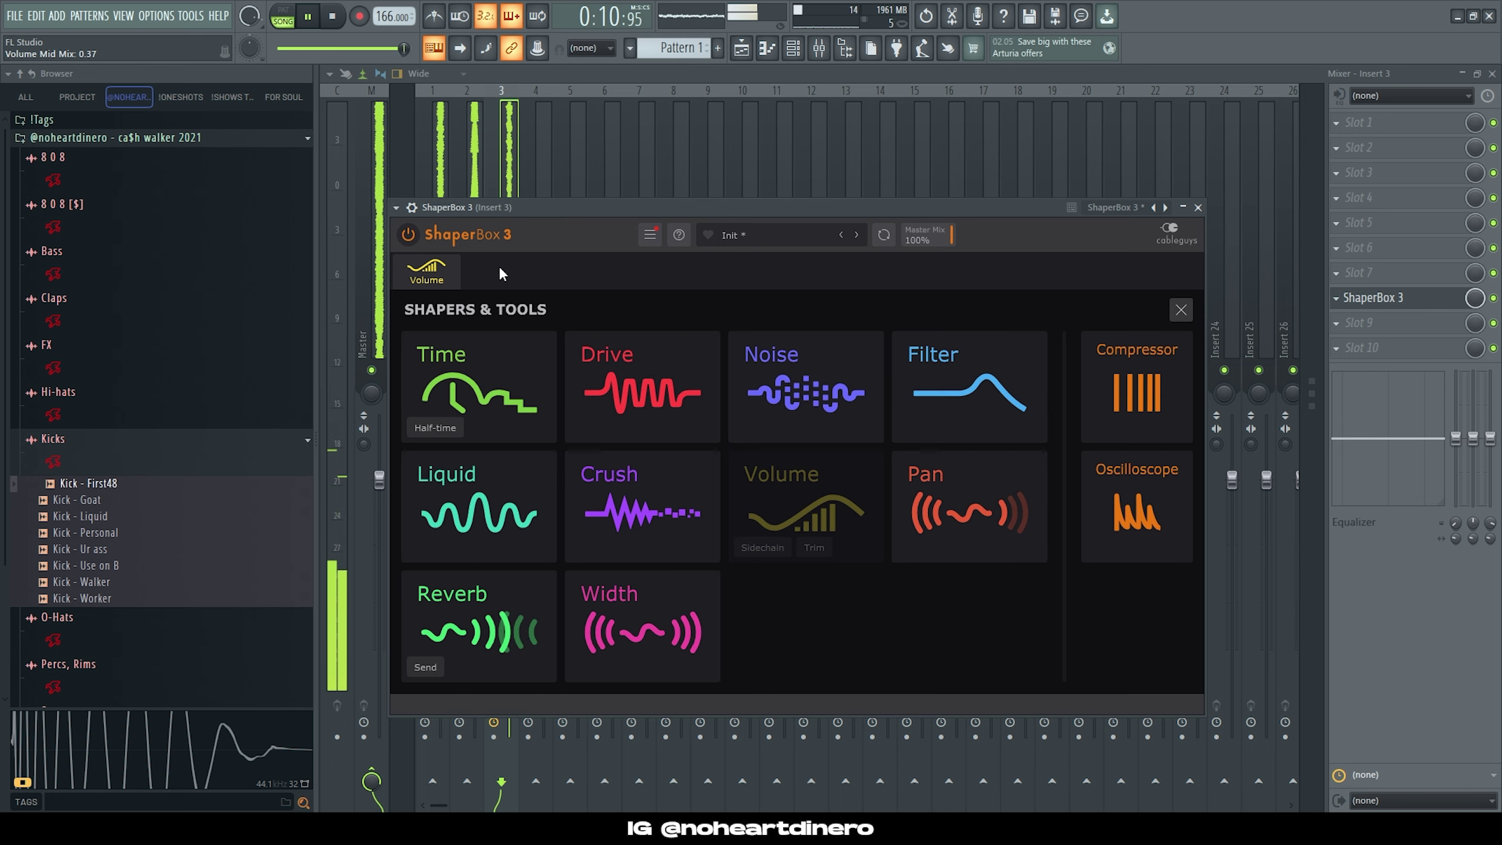
pyautogui.click(1009, 385)
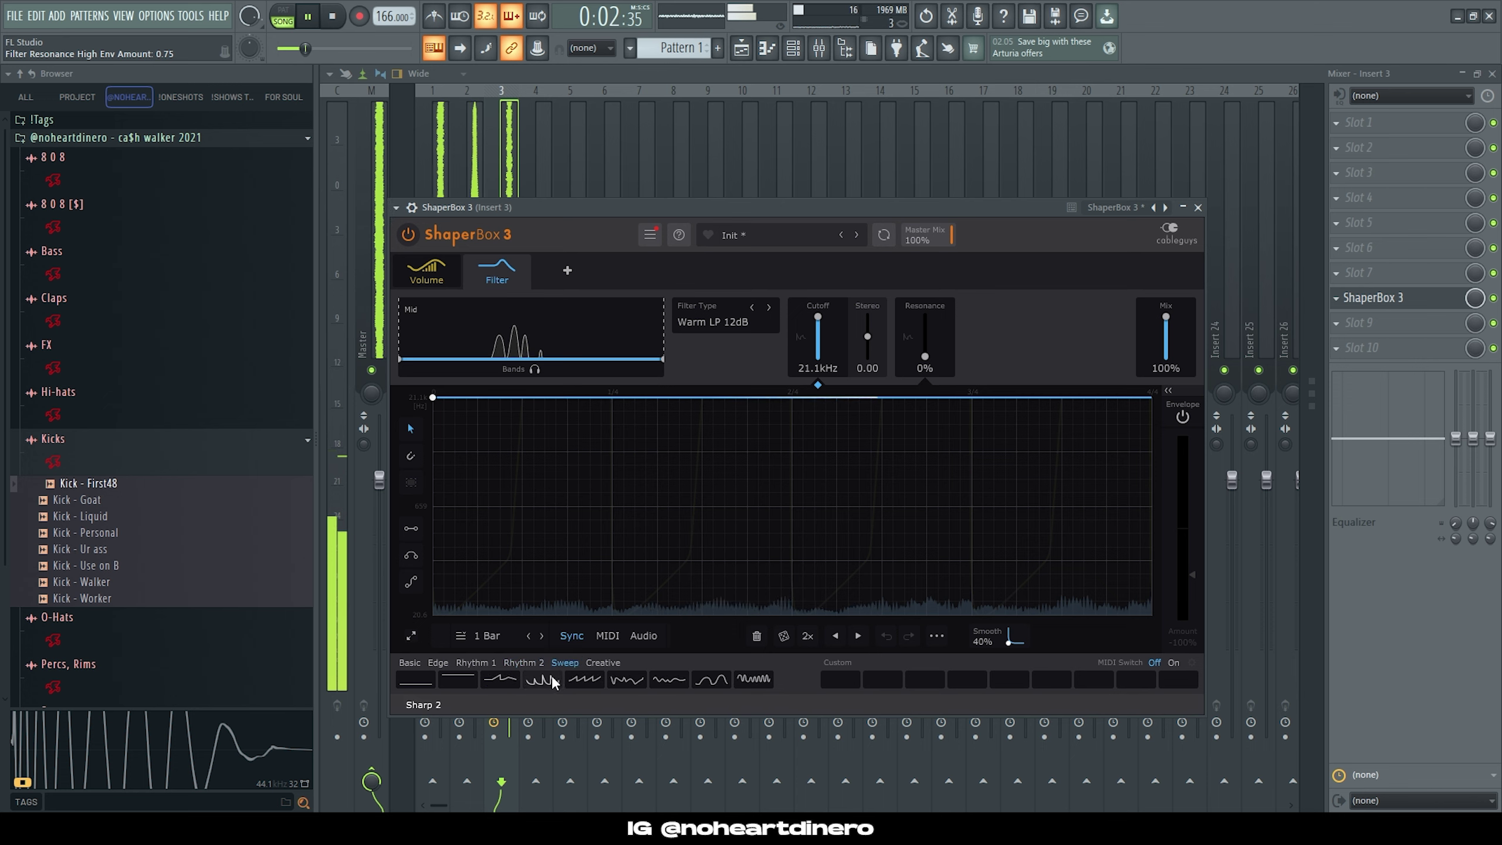
pyautogui.click(580, 681)
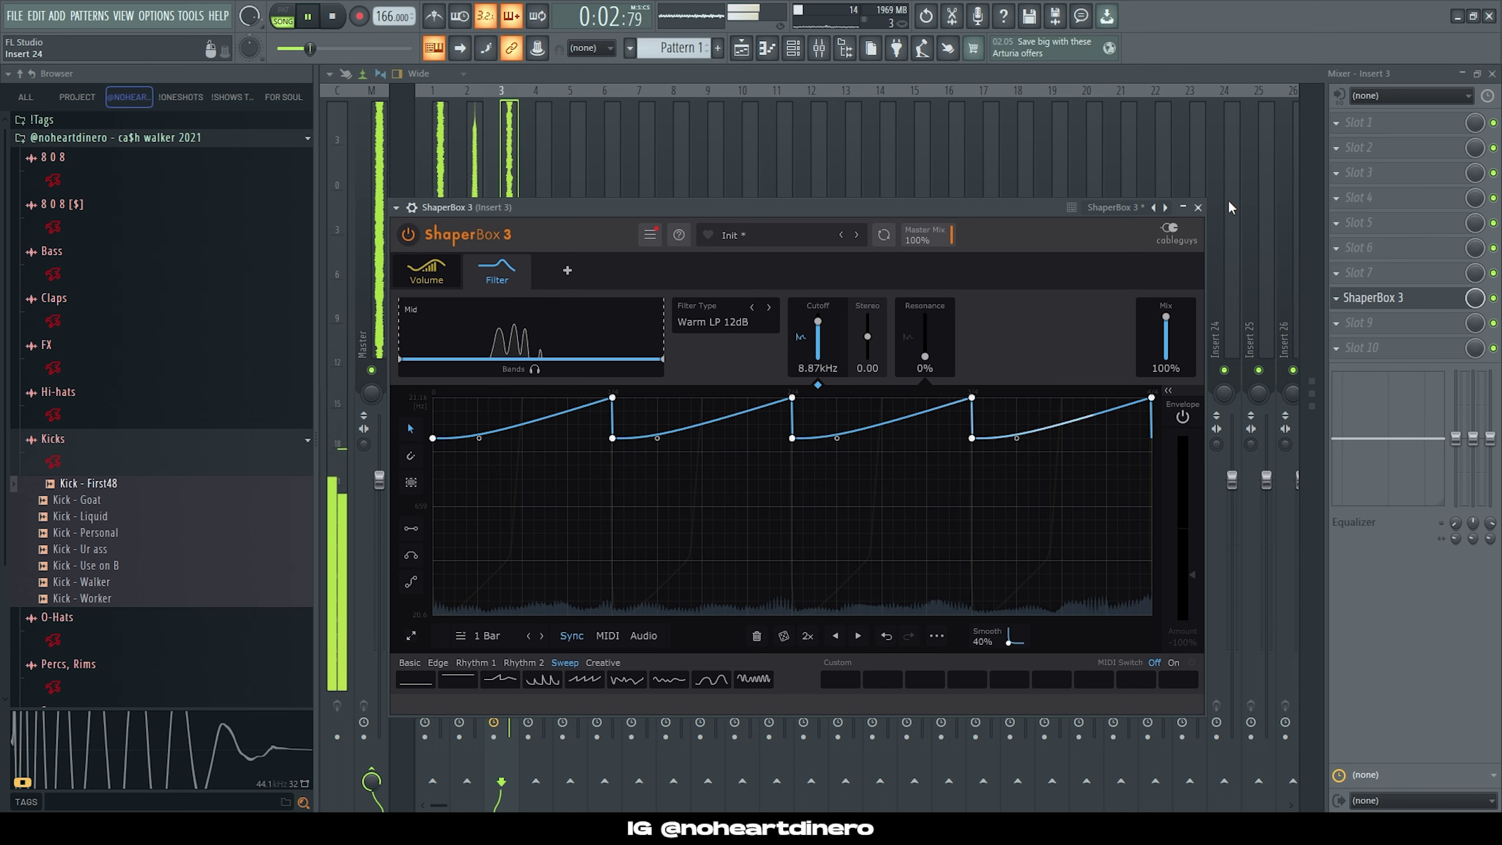
pyautogui.click(1199, 208)
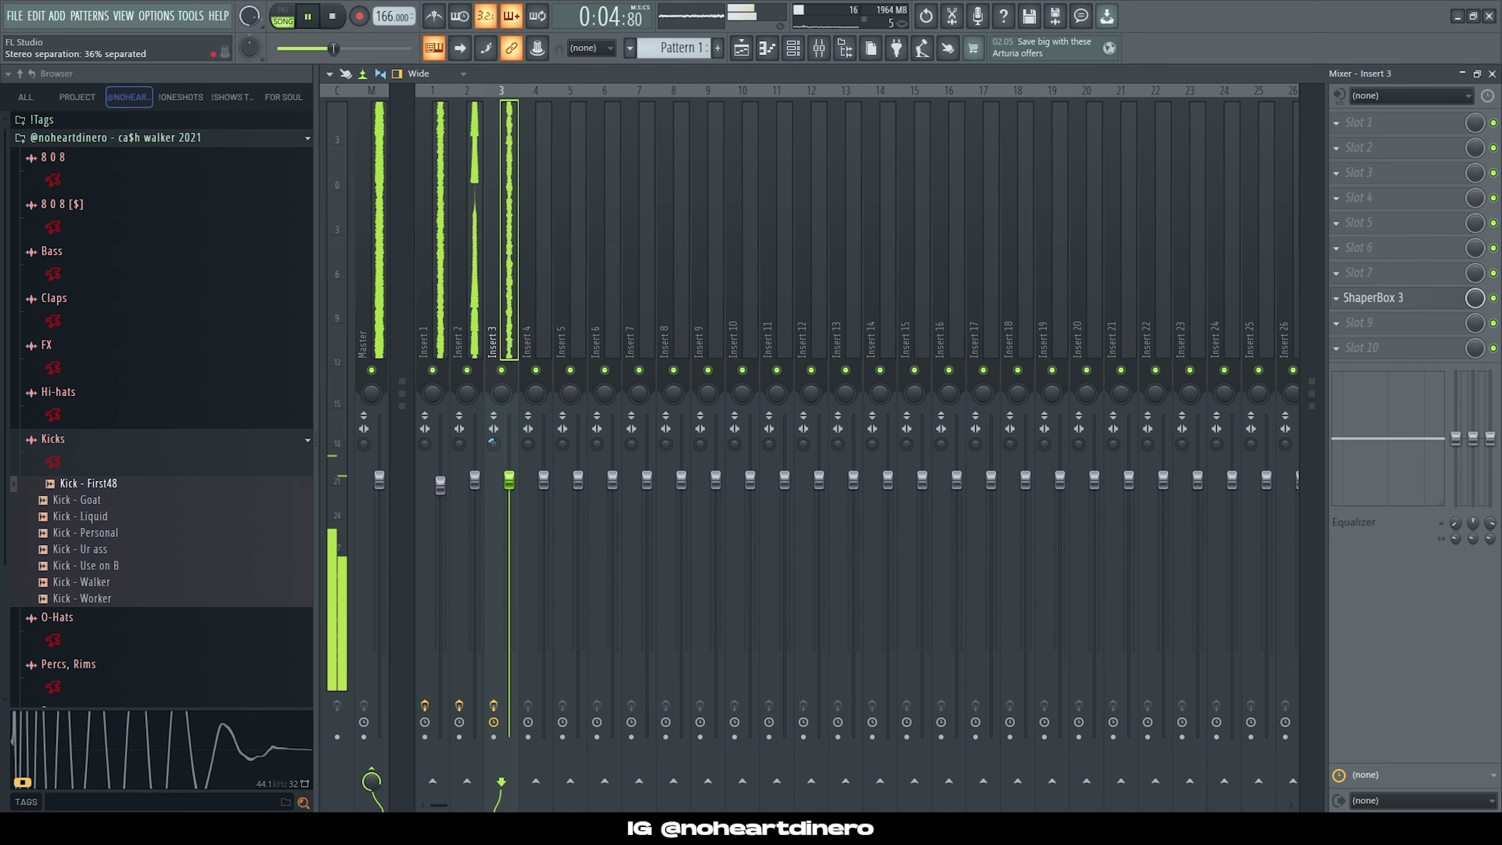
# Step: Load Fruity Flanger into effect slot 2 of mixer Insert 3 and turn down its slot mix
pyautogui.click(1360, 149)
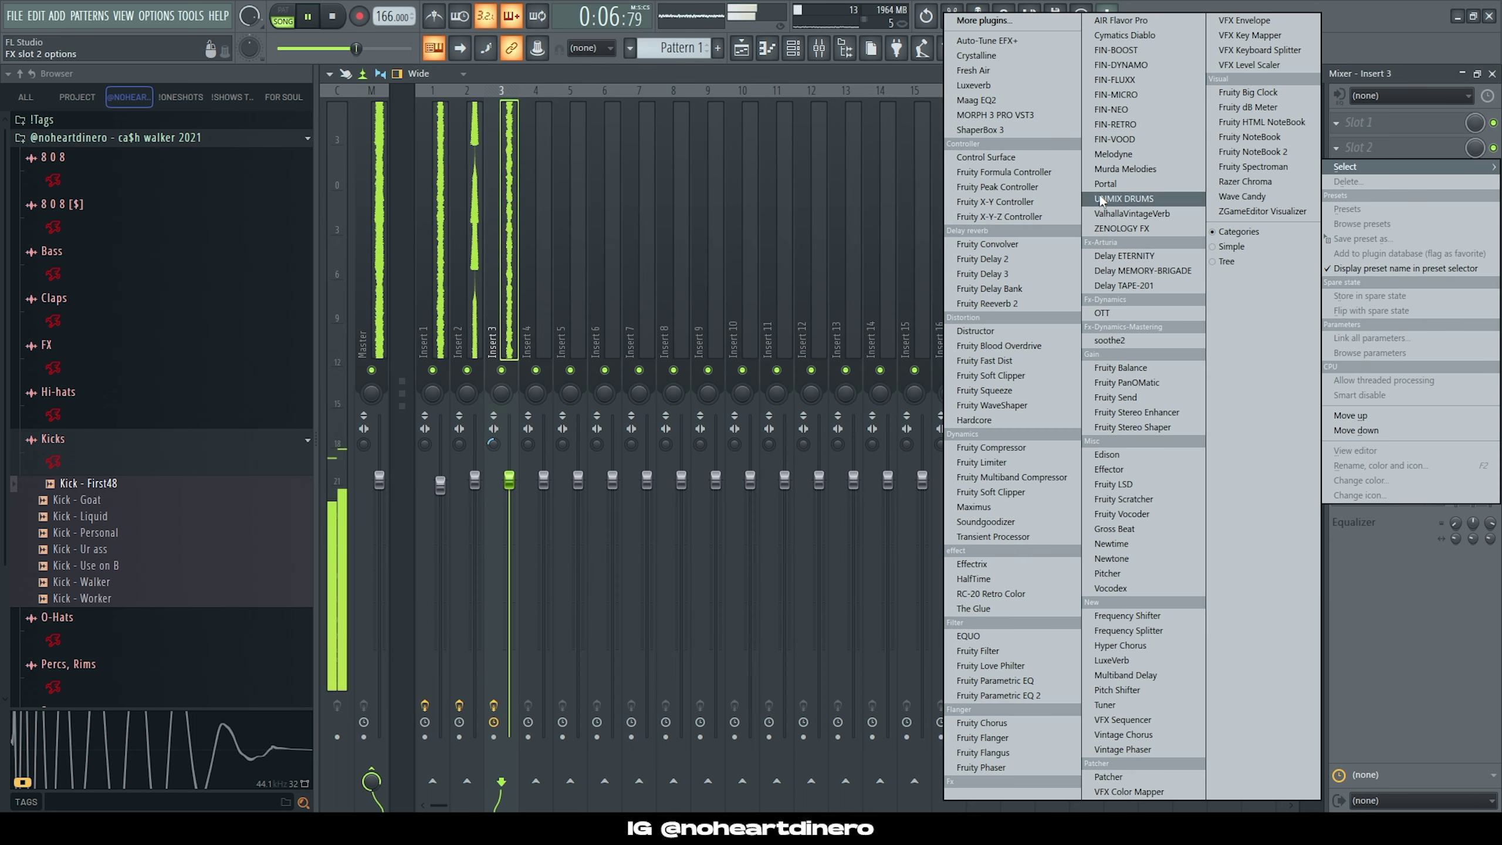
pyautogui.click(1007, 737)
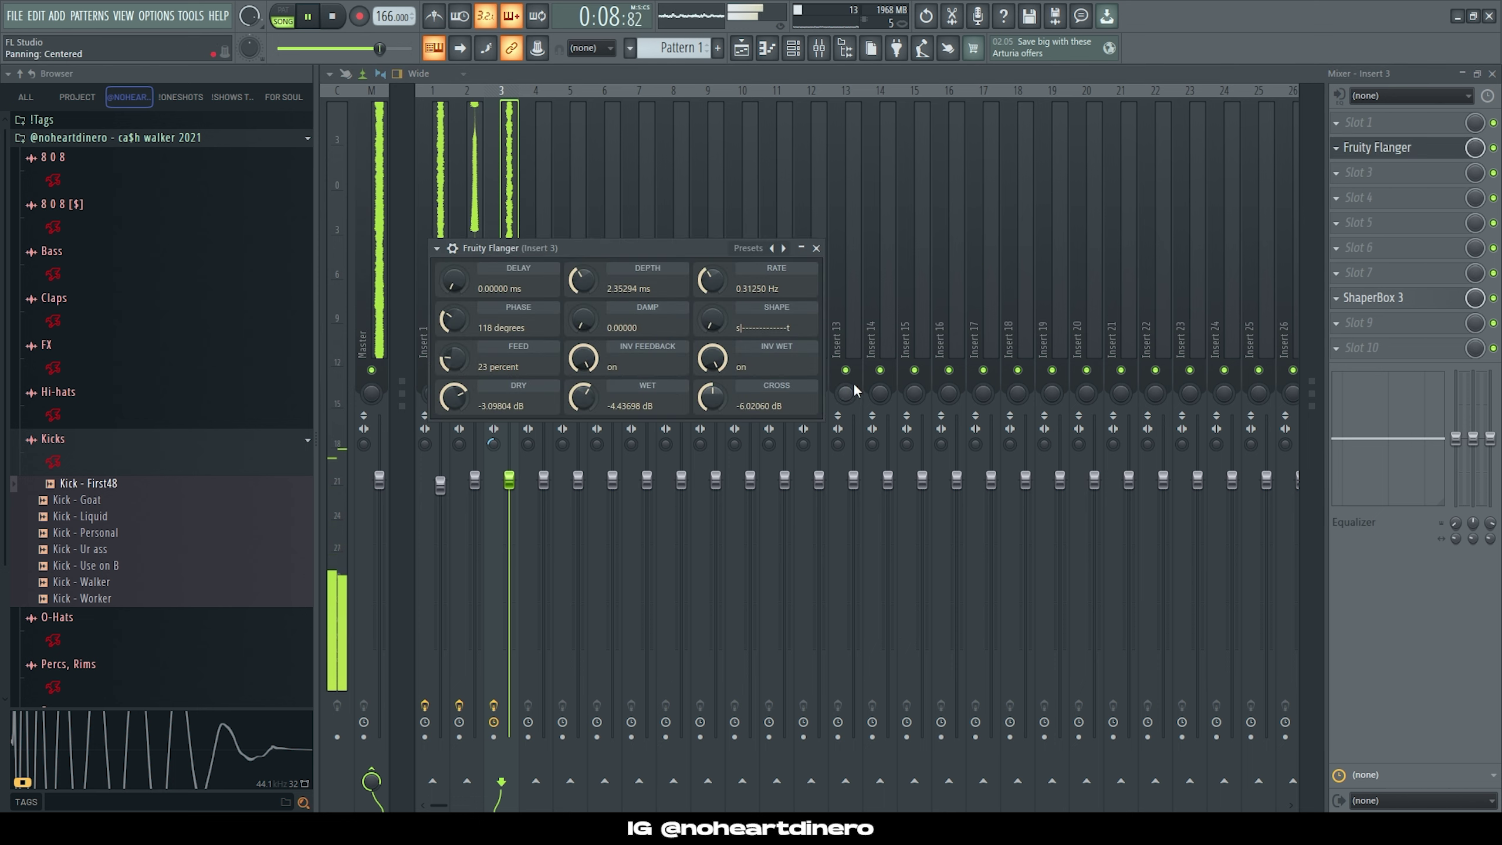
pyautogui.moveTo(1479, 148); pyautogui.dragTo(1479, 199)
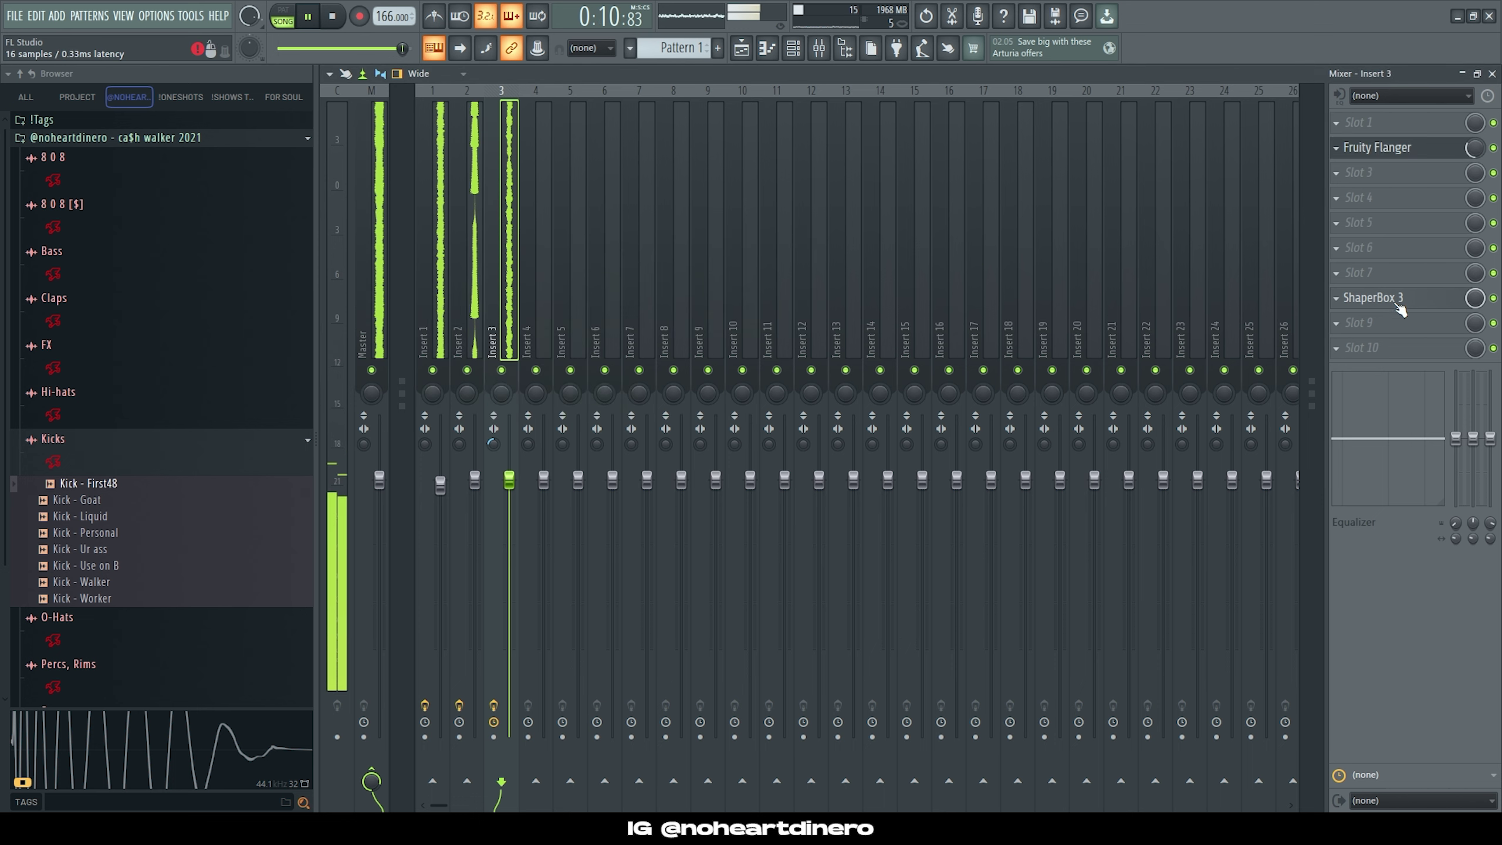
# Step: Add ValhallaVintageVerb to Insert 3 with the 1980s color, place it below ShaperBox 3, and close its window
pyautogui.click(1358, 173)
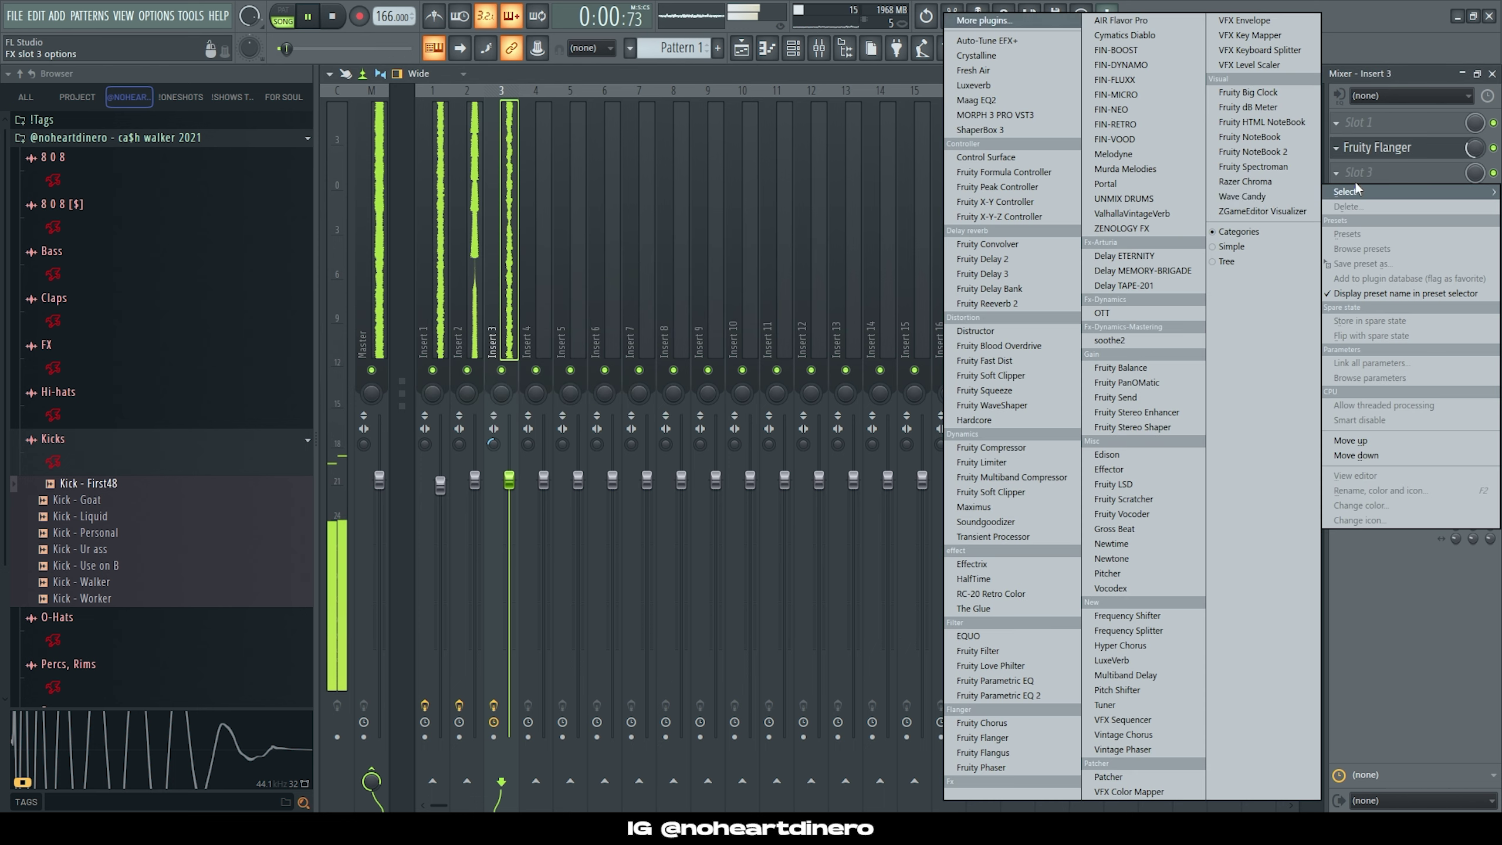
pyautogui.click(1119, 212)
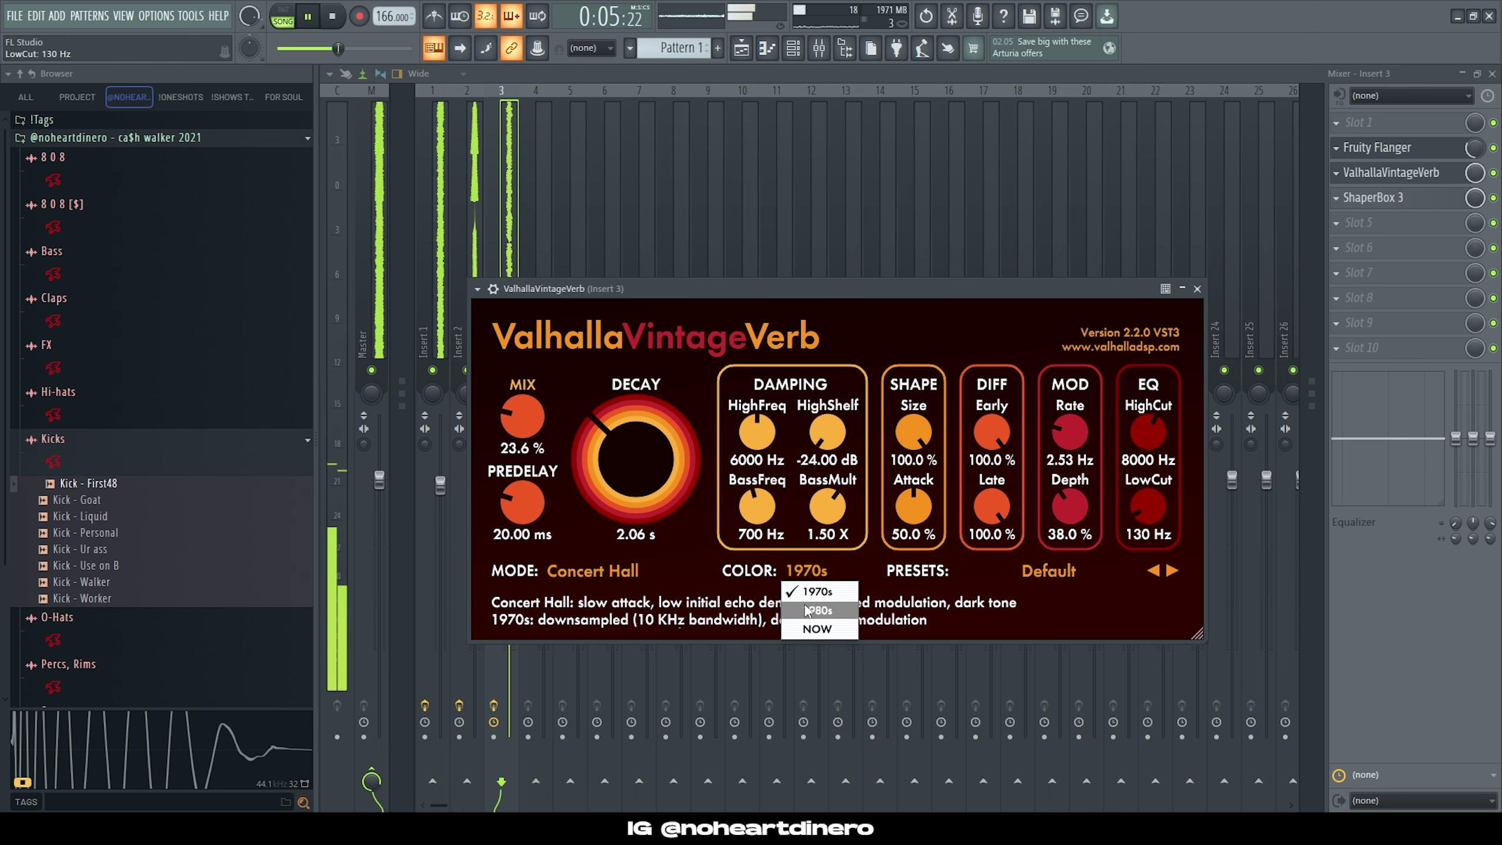
pyautogui.click(808, 610)
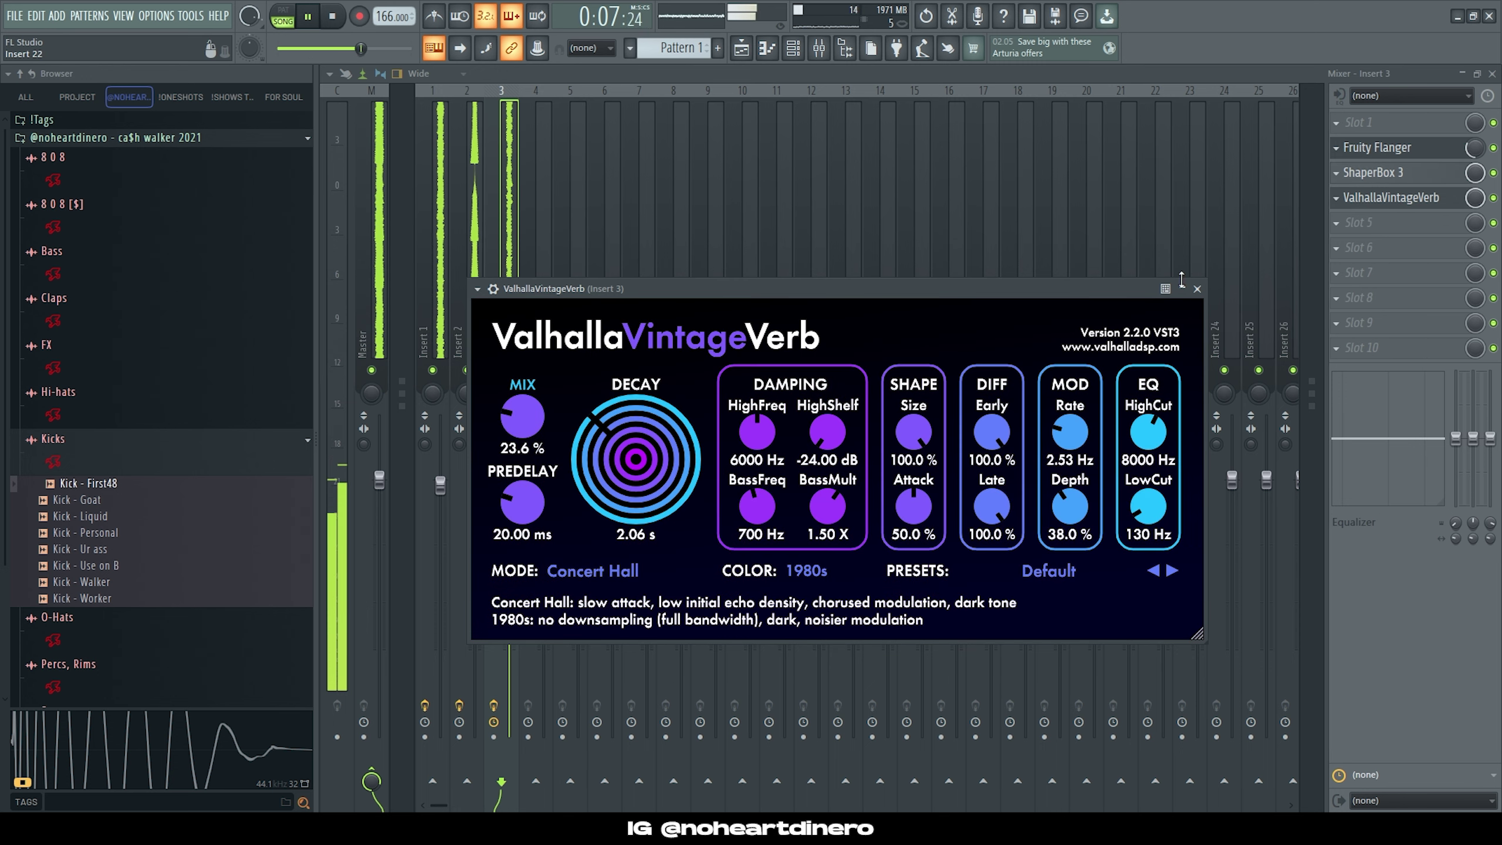
pyautogui.click(1197, 288)
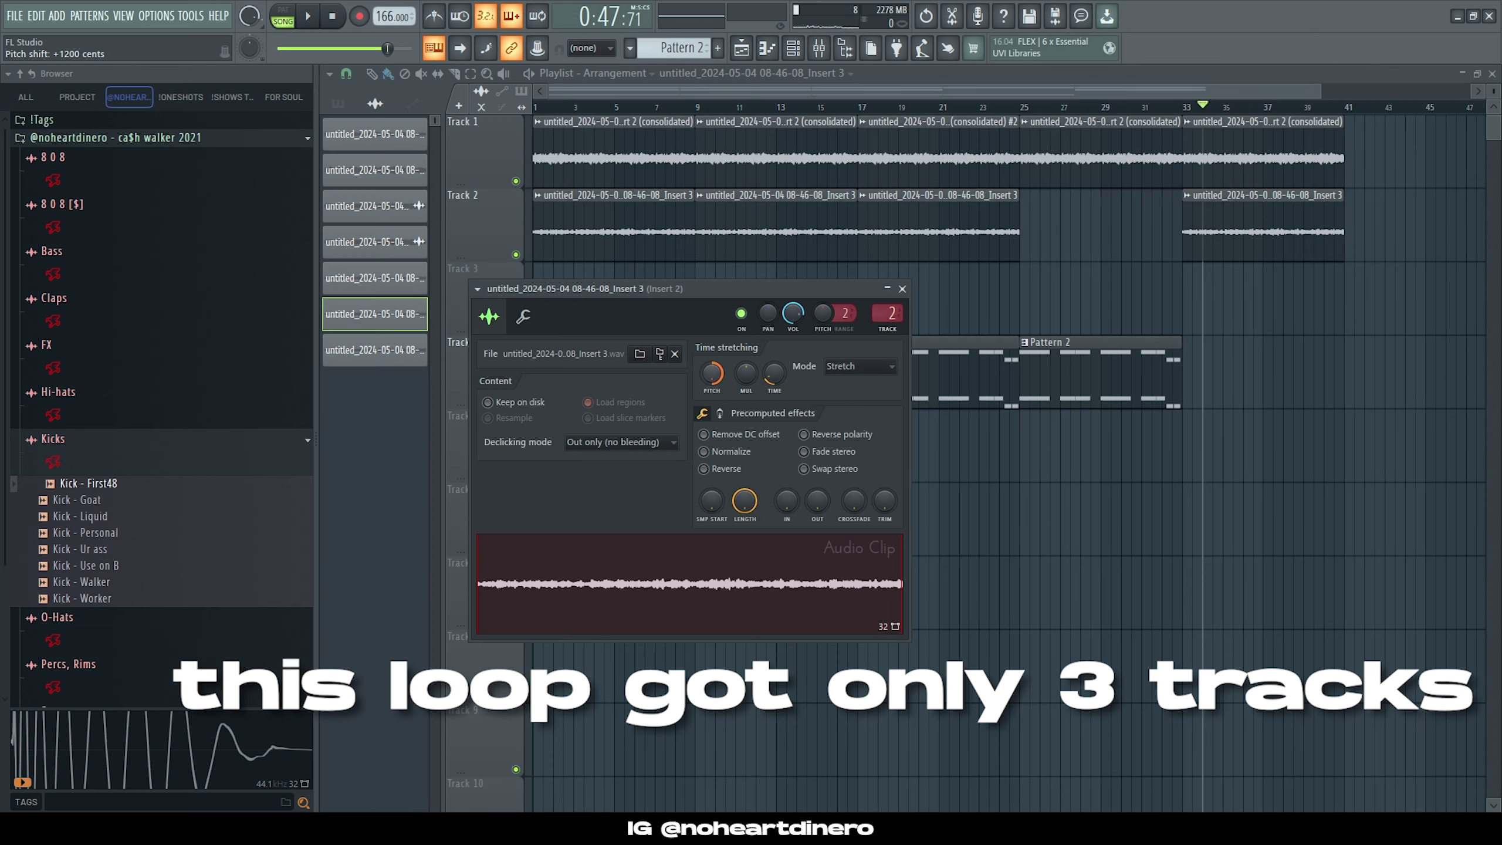
# Step: Play the arrangement from bar 32 and reset the time-stretching pitch of the last audio clip on Track 2
pyautogui.click(1176, 109)
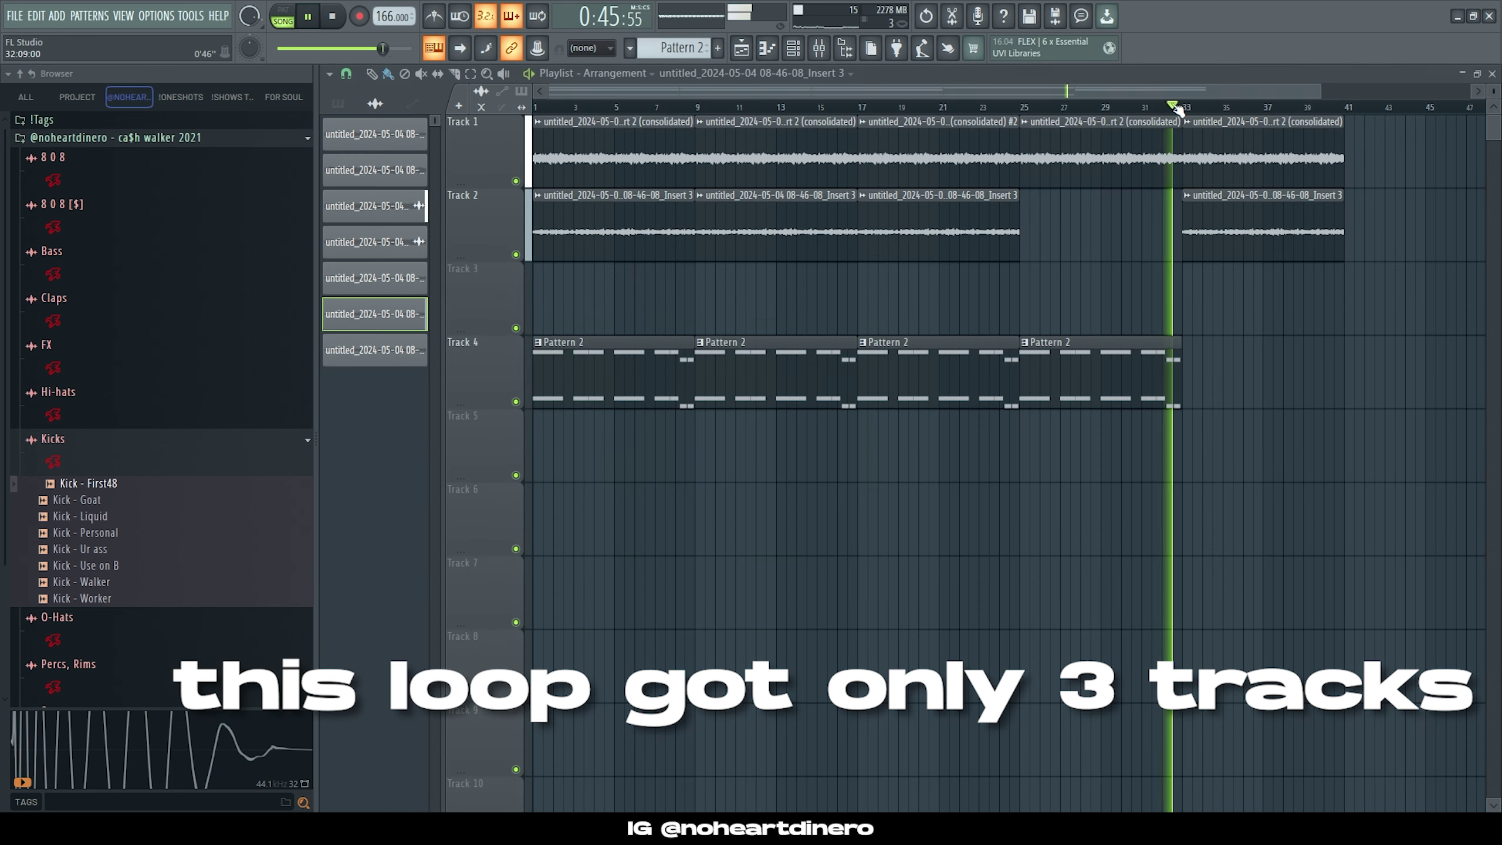
pyautogui.doubleClick(1225, 236)
pyautogui.click(1224, 236)
pyautogui.doubleClick(1225, 236)
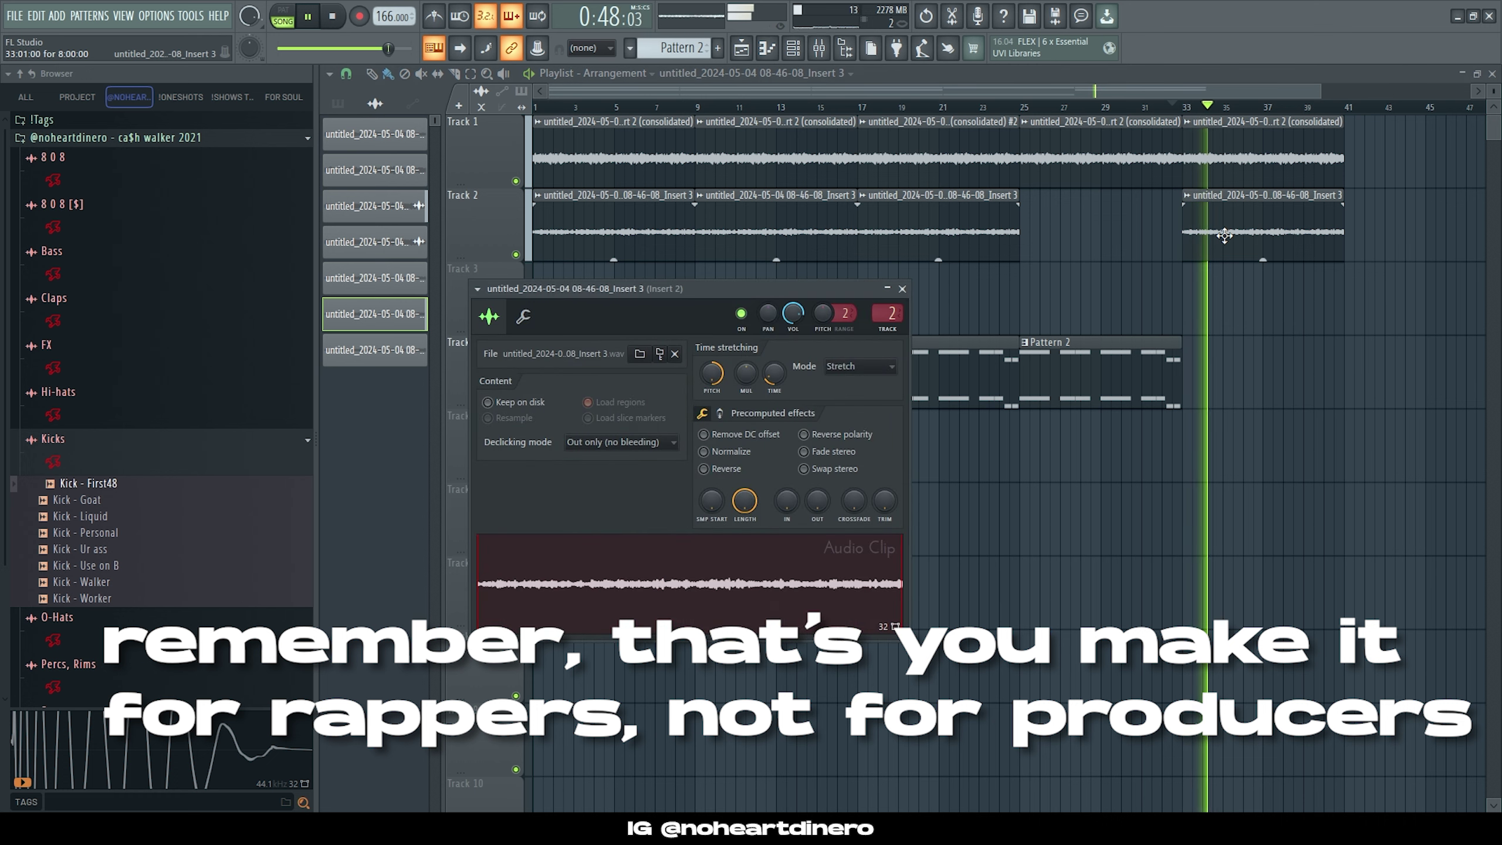
pyautogui.rightClick(711, 376)
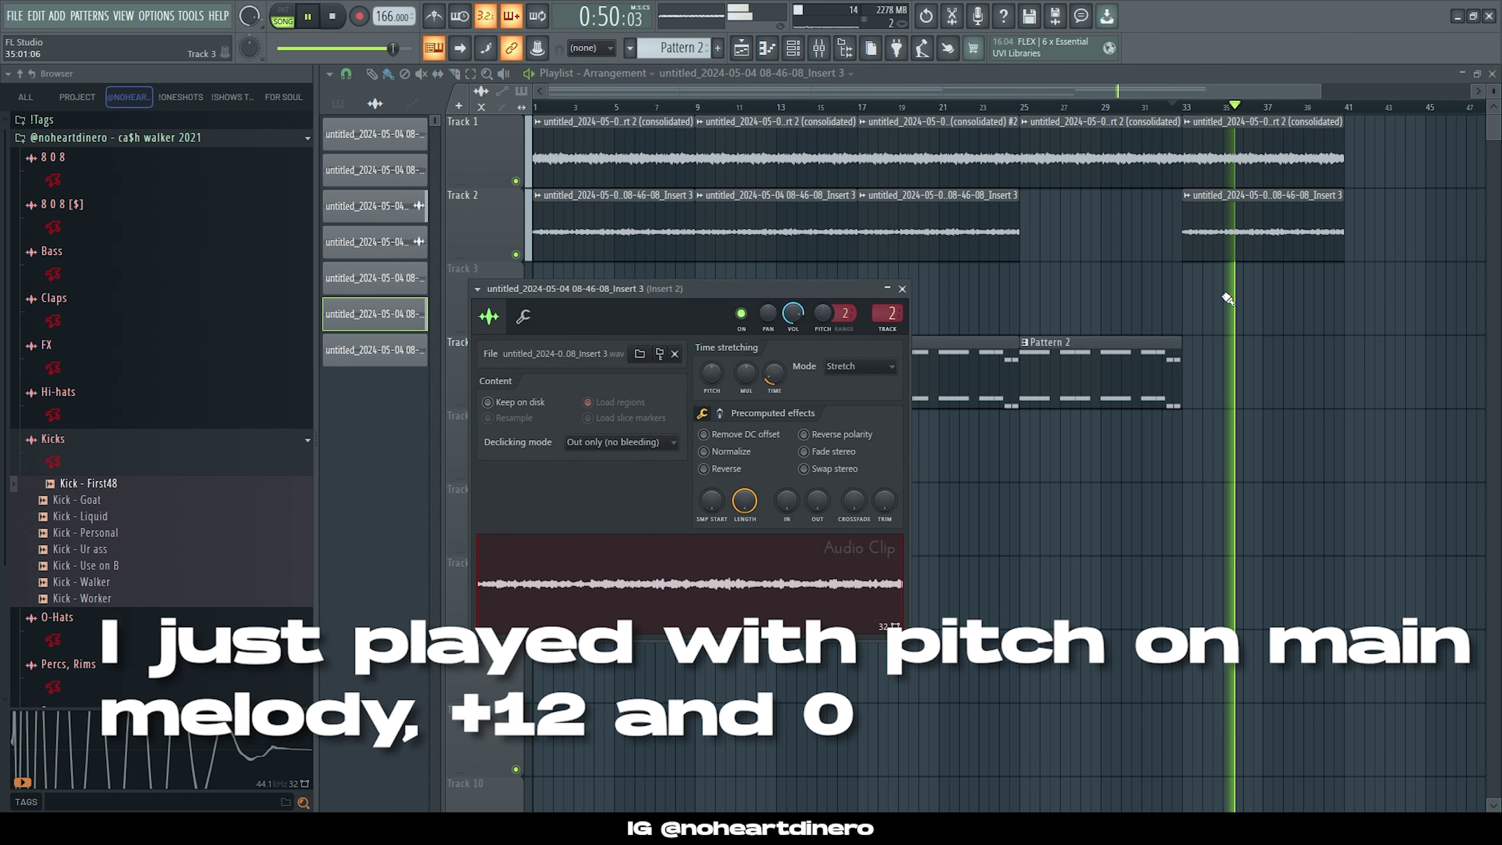
# Step: Duplicate the last Pattern 2 clip into the empty section starting at bar 33 of the playlist
pyautogui.keyDown('ctrl'); pyautogui.moveTo(1191, 337); pyautogui.dragTo(1100, 409); pyautogui.keyUp('ctrl')
pyautogui.hotkey('ctrl', 'b')
pyautogui.keyDown('ctrl'); pyautogui.scroll(-1, 1037, 359); pyautogui.keyUp('ctrl')
pyautogui.keyDown('ctrl'); pyautogui.rightClick(1063, 319); pyautogui.keyUp('ctrl')
pyautogui.keyDown('ctrl'); pyautogui.scroll(-1, 1063, 319); pyautogui.keyUp('ctrl')
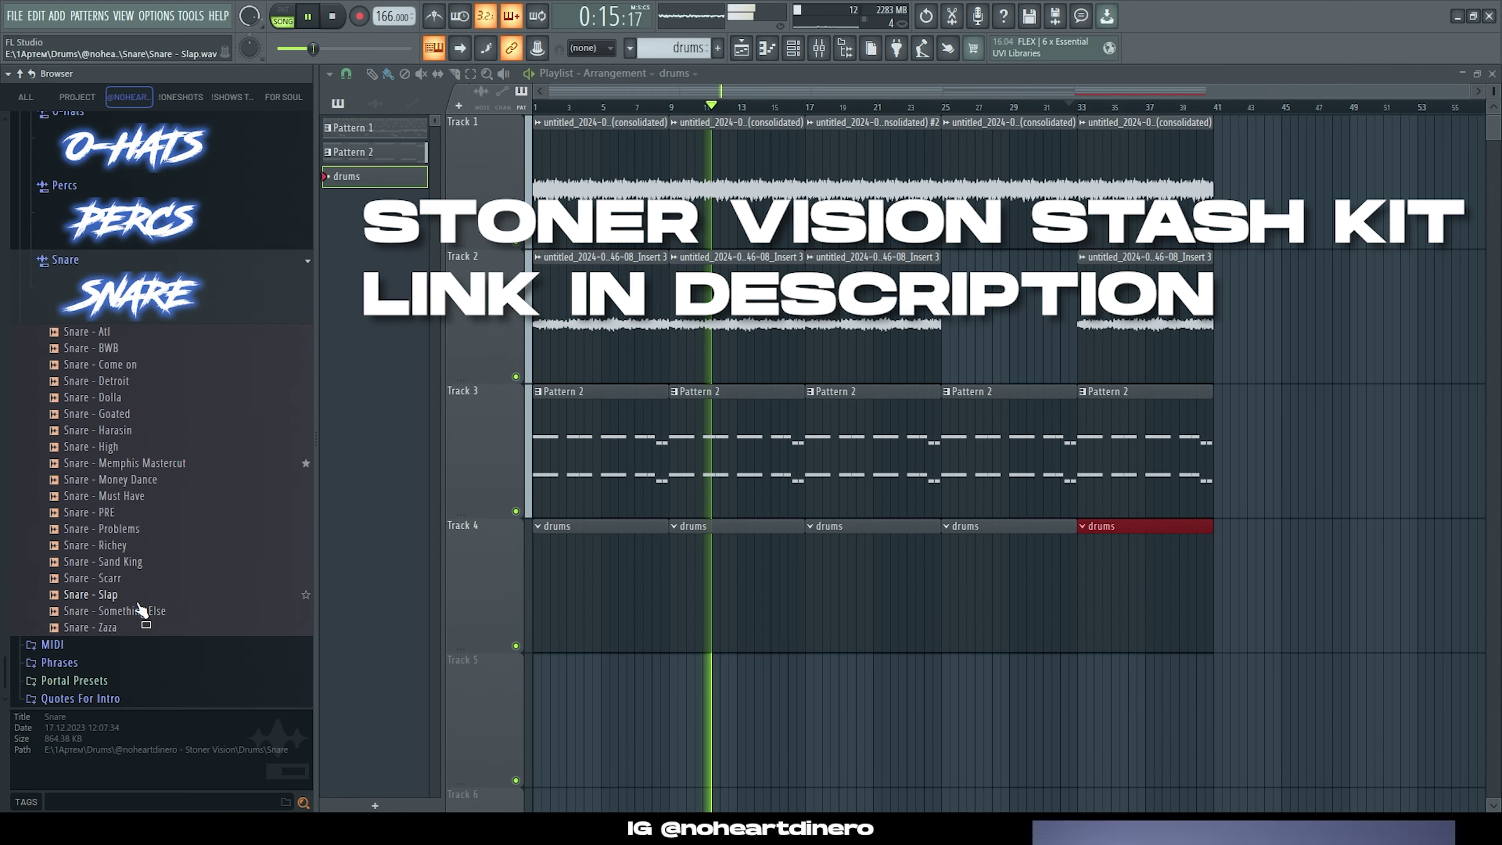
# Step: Audition snare samples, add Snare - Slap to the channel rack as a new channel, and open its piano roll
pyautogui.click(138, 601)
pyautogui.click(130, 470)
pyautogui.click(104, 602)
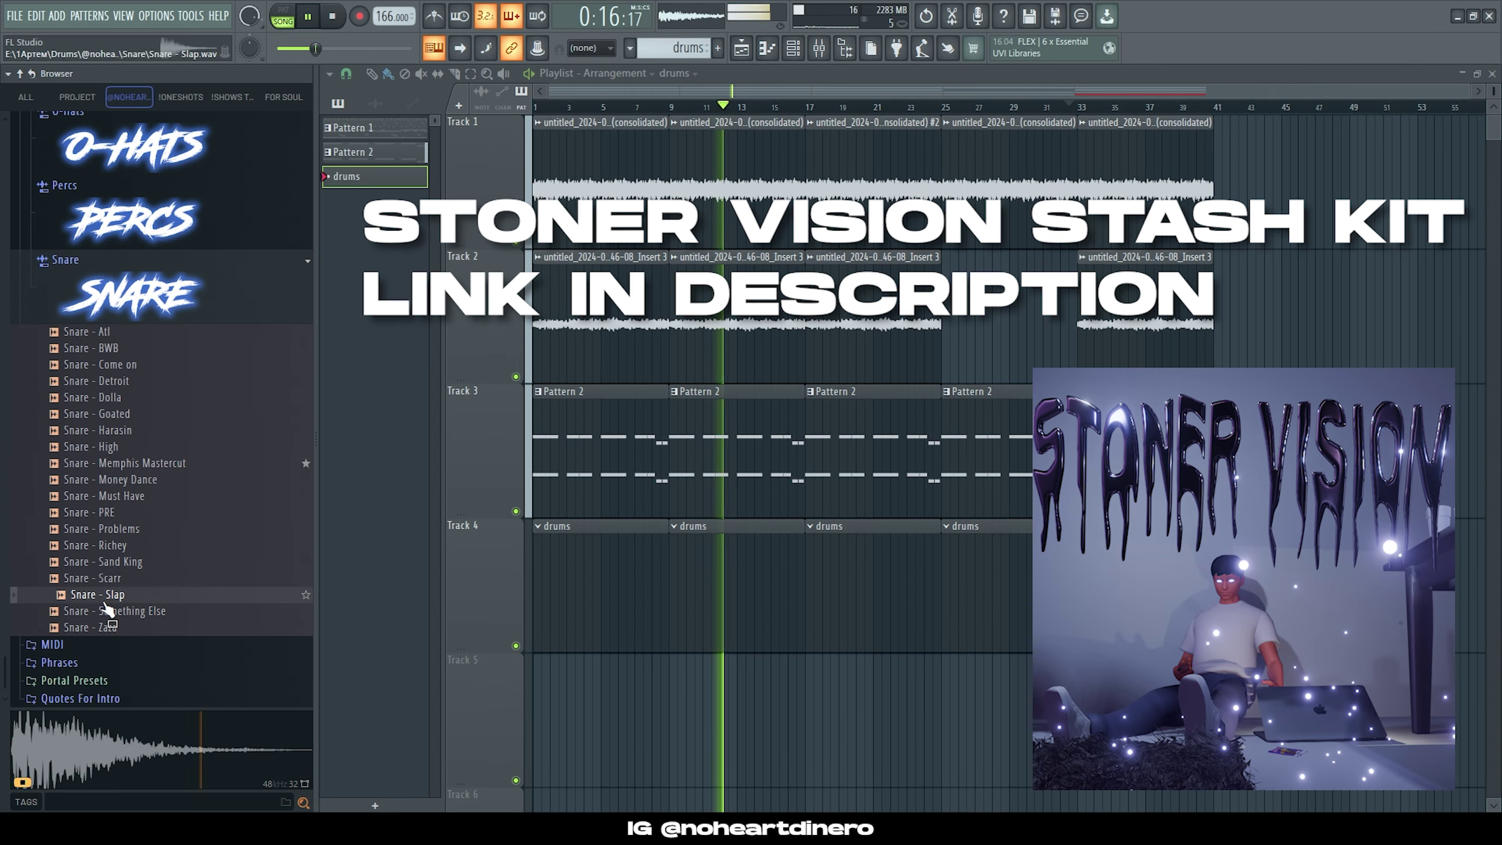
pyautogui.click(107, 611)
pyautogui.moveTo(108, 596); pyautogui.dragTo(707, 255)
pyautogui.press('F6')
pyautogui.click(789, 272)
pyautogui.press('F6')
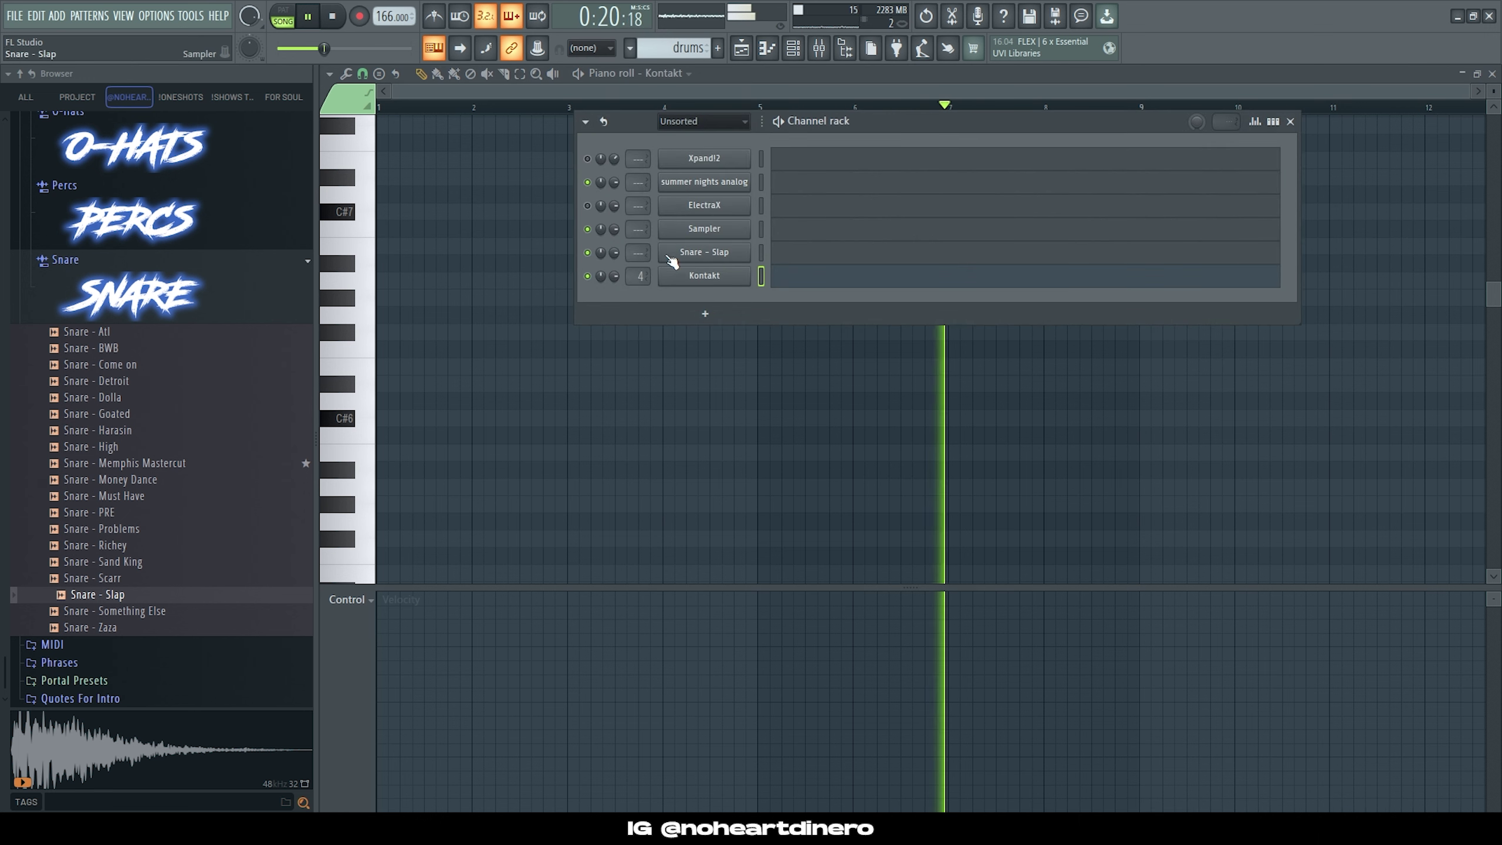
pyautogui.press('F6')
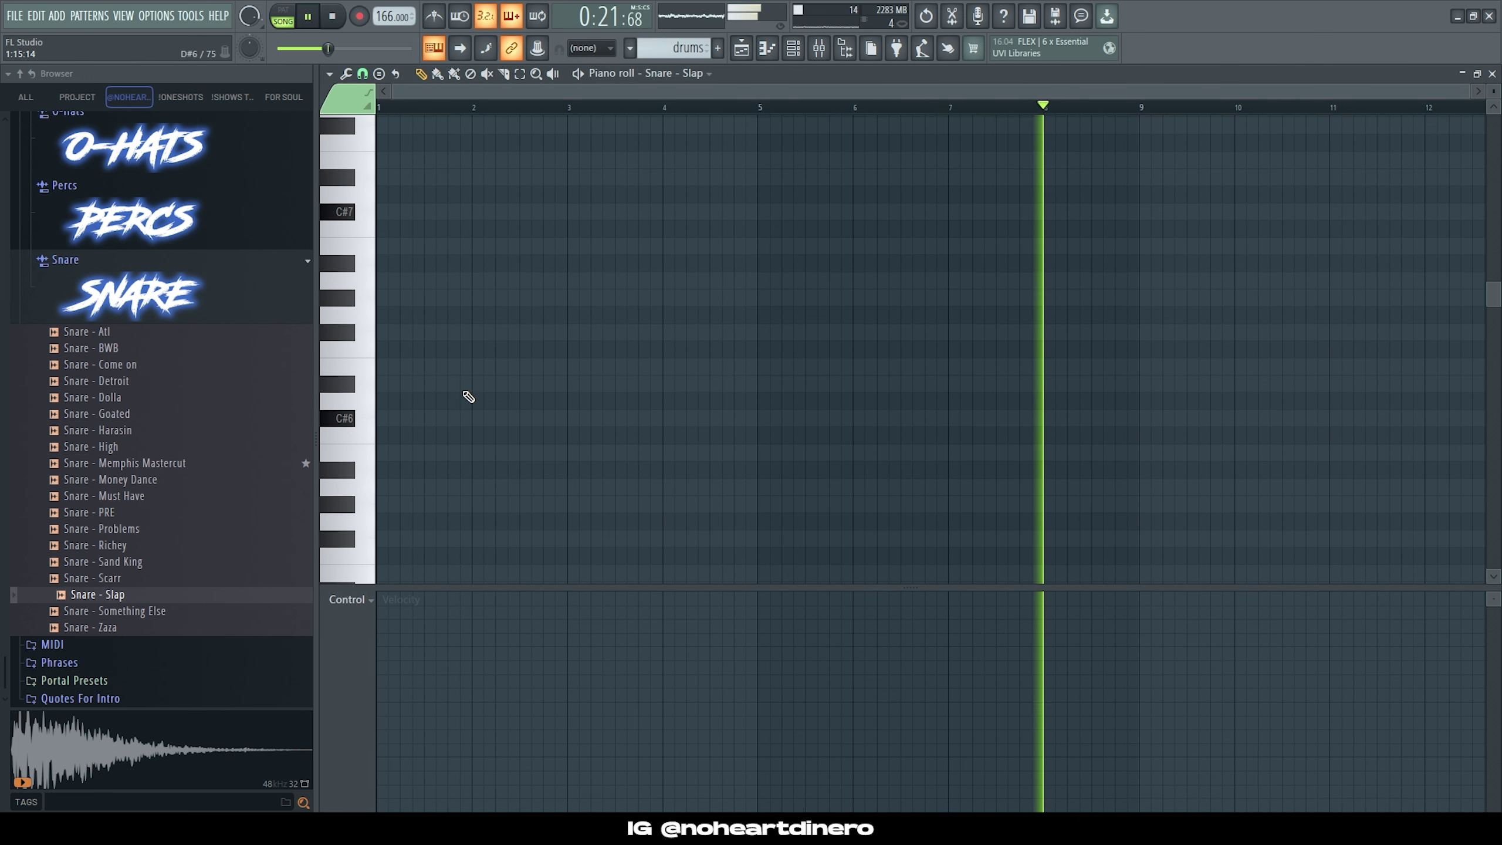
# Step: Place C5 snare notes midway through each of bars 1 to 4, plus an extra hit near the end of bar 3
pyautogui.click(429, 435)
pyautogui.hotkey('ctrl', 'Down')
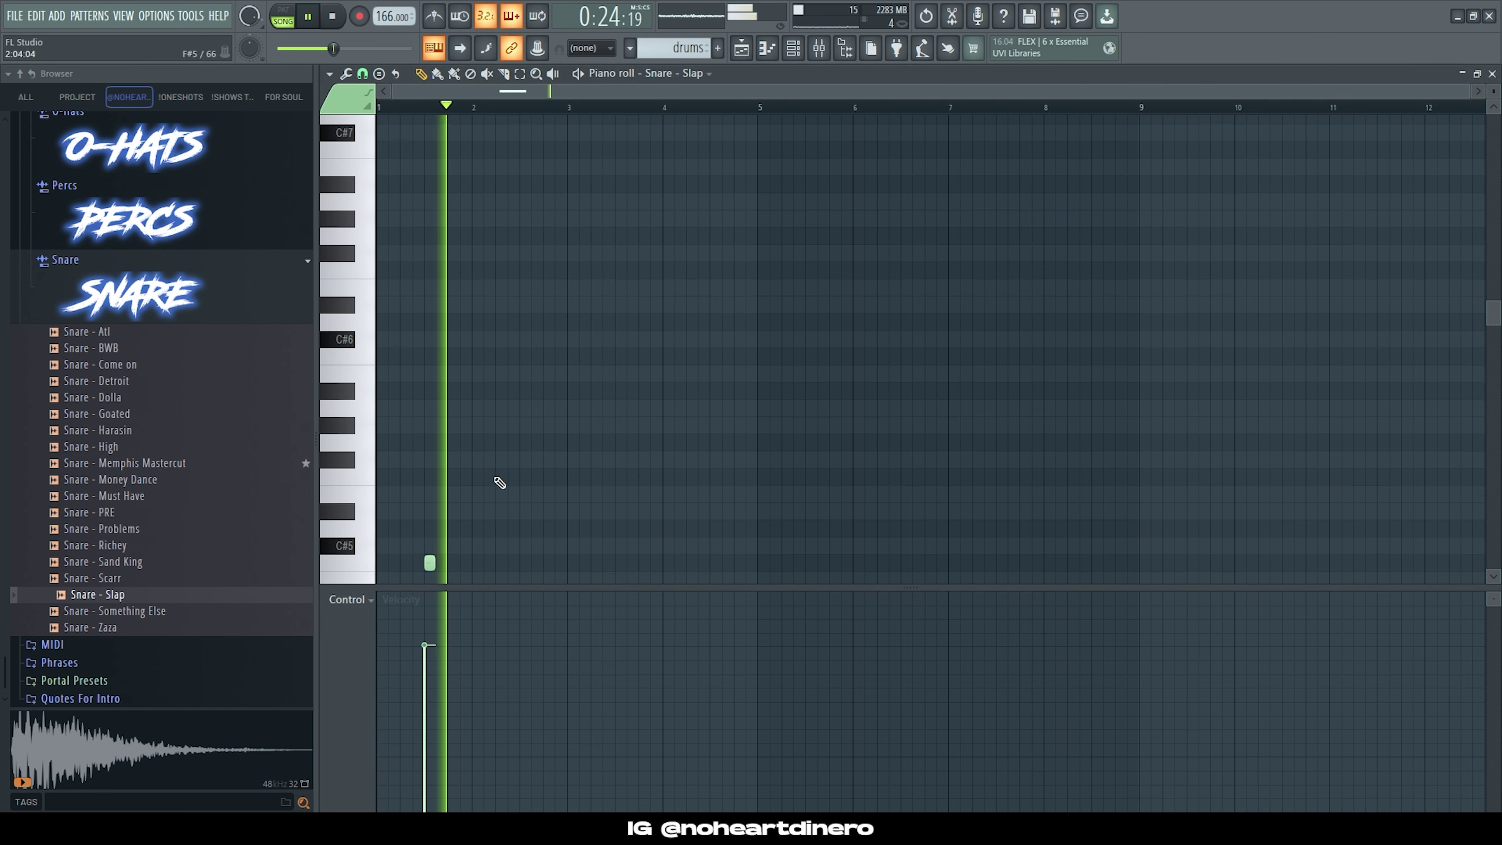
pyautogui.click(524, 564)
pyautogui.click(618, 562)
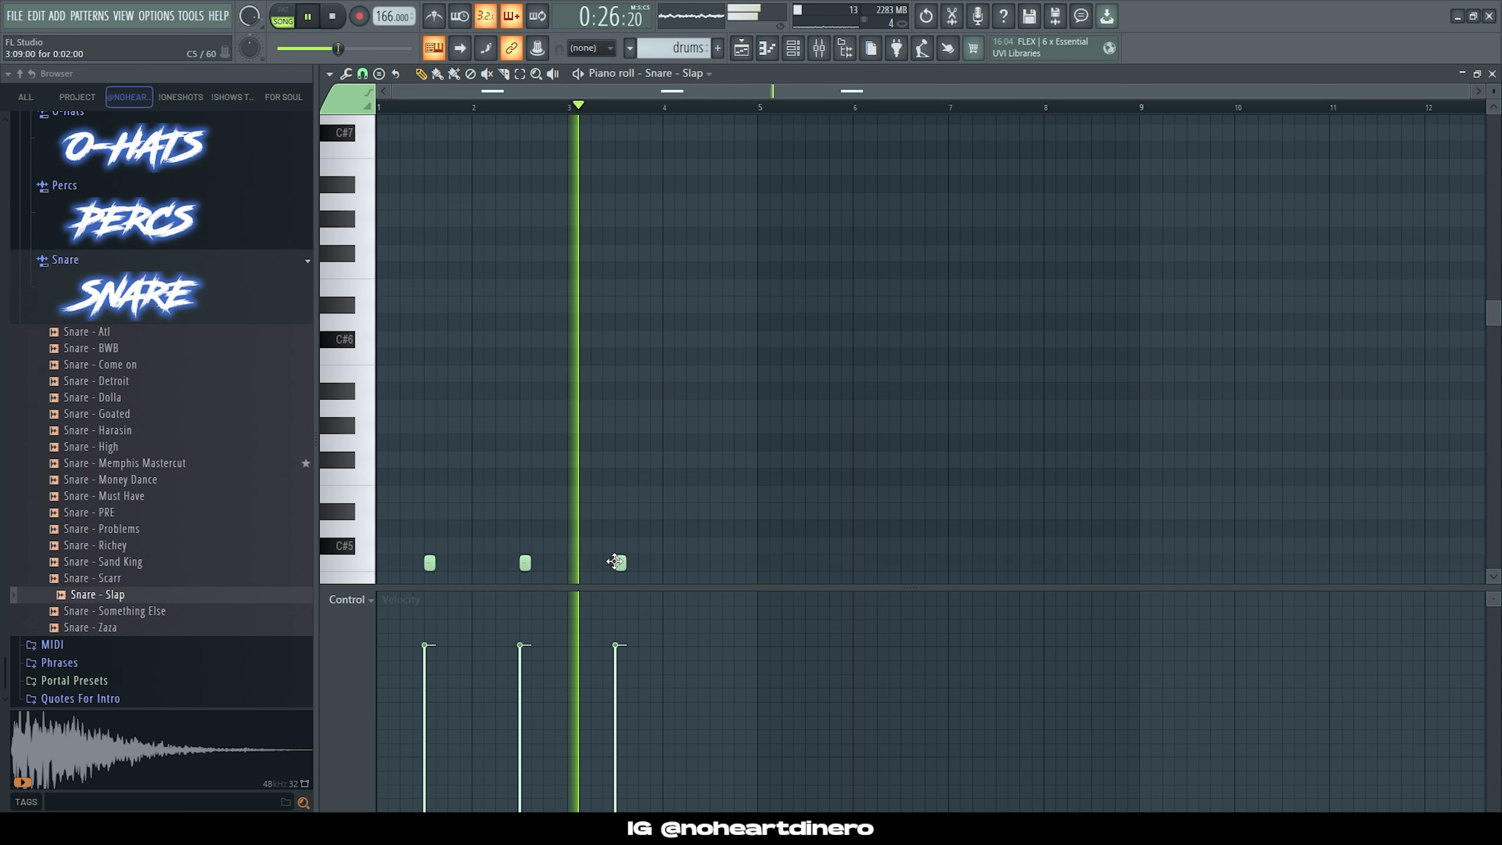
pyautogui.click(653, 563)
pyautogui.click(712, 563)
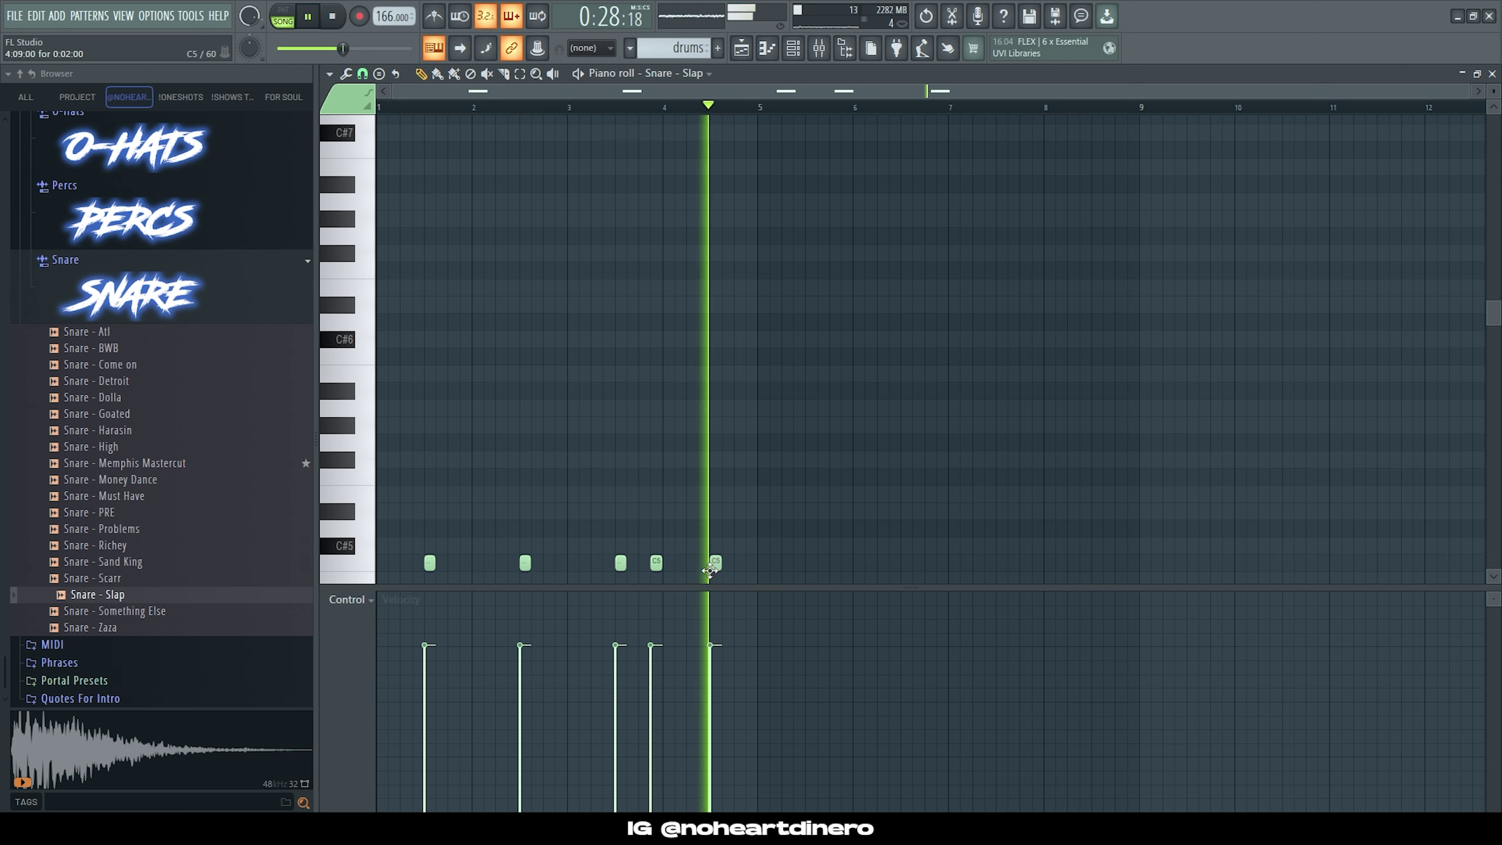
# Step: Raise the velocity of all the snare notes and duplicate the four-bar pattern into bars 5 to 8
pyautogui.keyDown('ctrl'); pyautogui.moveTo(750, 569); pyautogui.dragTo(4, 454); pyautogui.keyUp('ctrl')
pyautogui.keyDown('alt'); pyautogui.scroll(3, 722, 438); pyautogui.keyUp('alt')
pyautogui.scroll(-1, 513, 503)
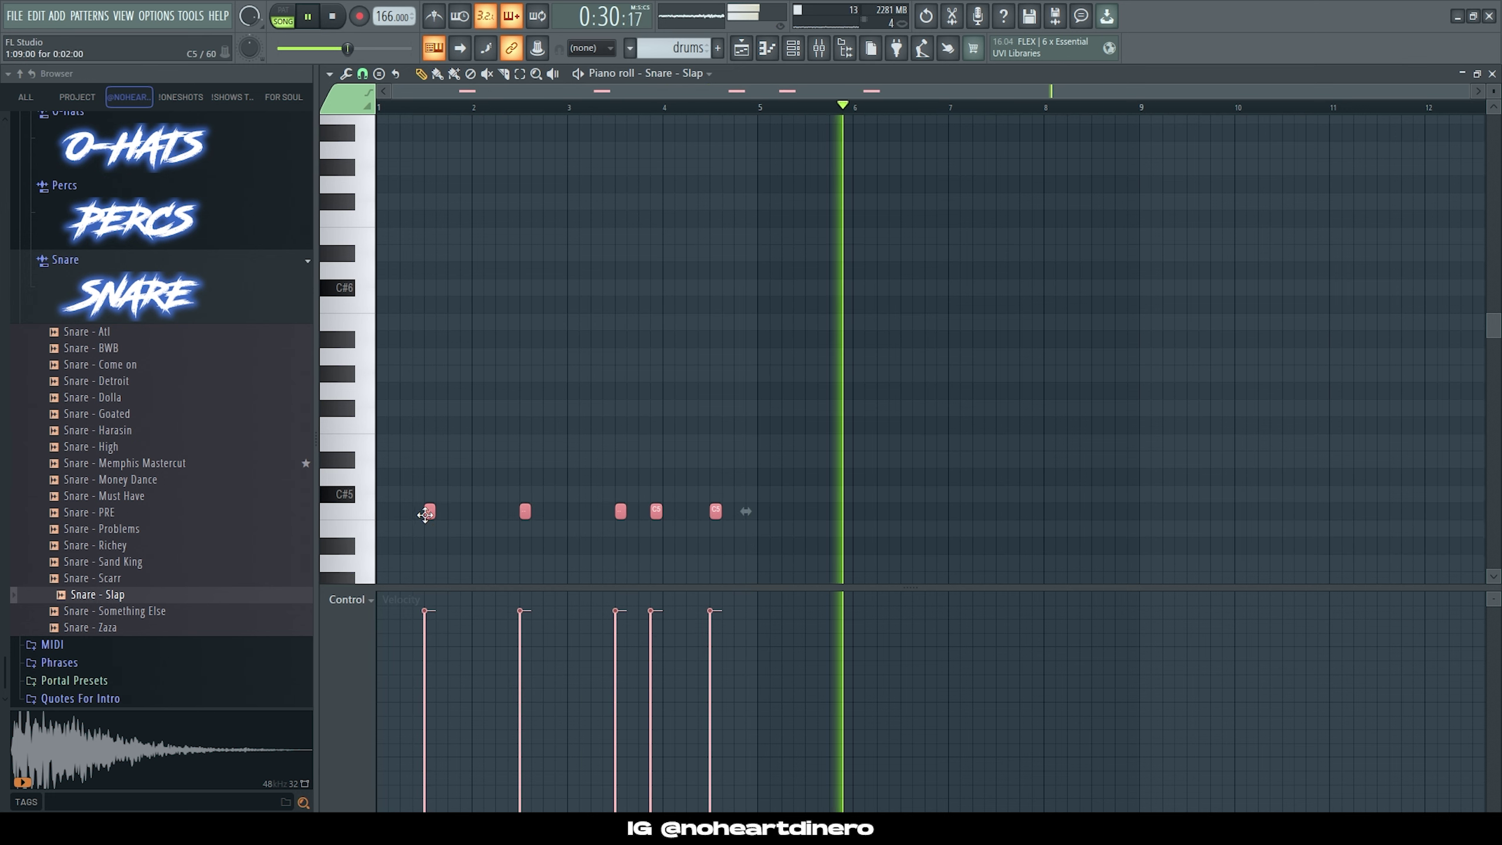
pyautogui.hotkey('ctrl', 'b')
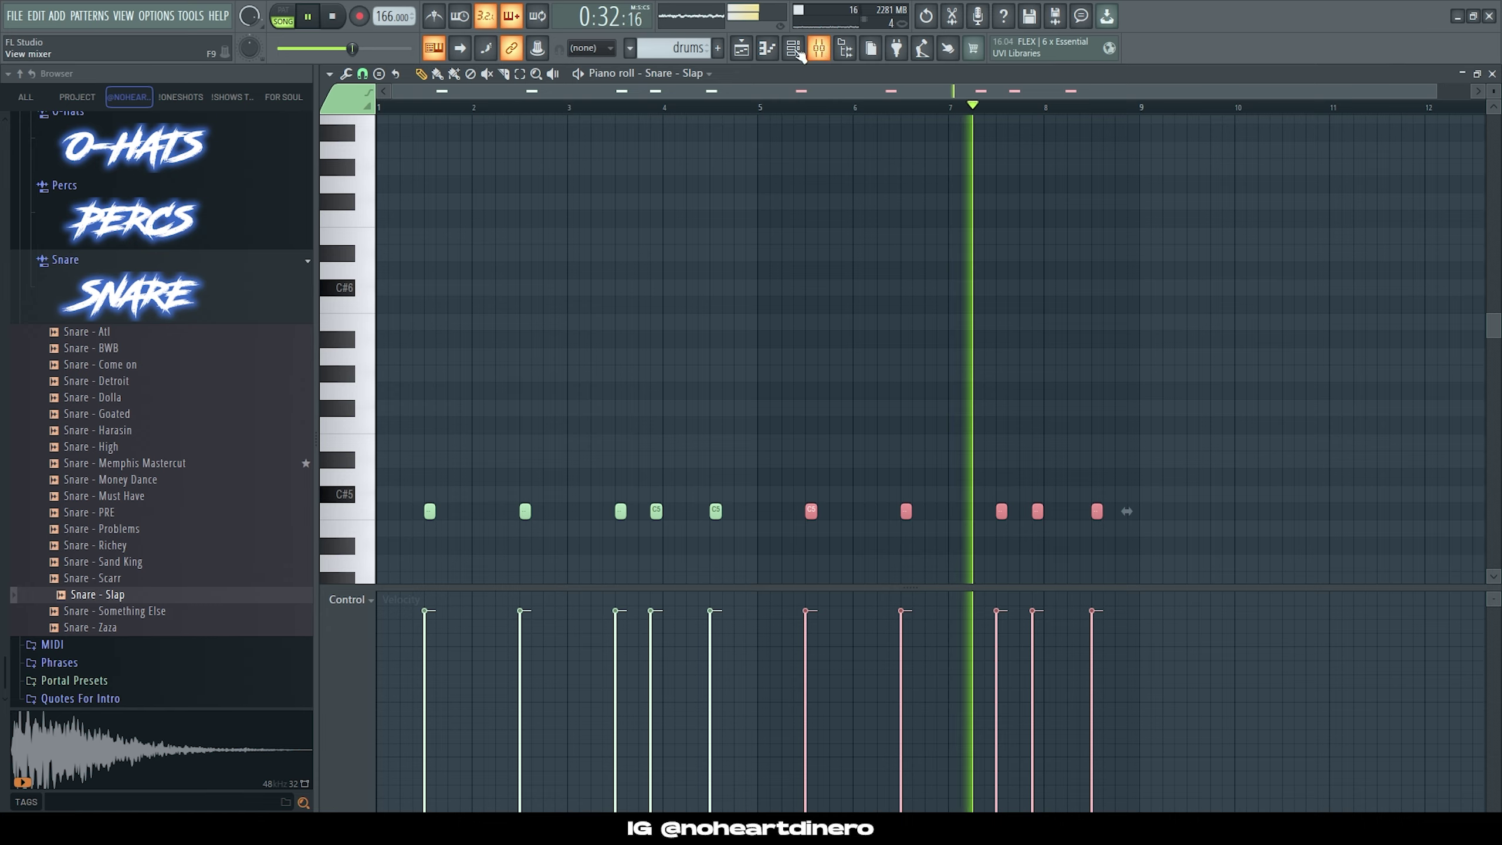
# Step: Load Fruity Soft Clipper into effect slot 7 of the Master track and close its window
pyautogui.press('F9')
pyautogui.click(1358, 272)
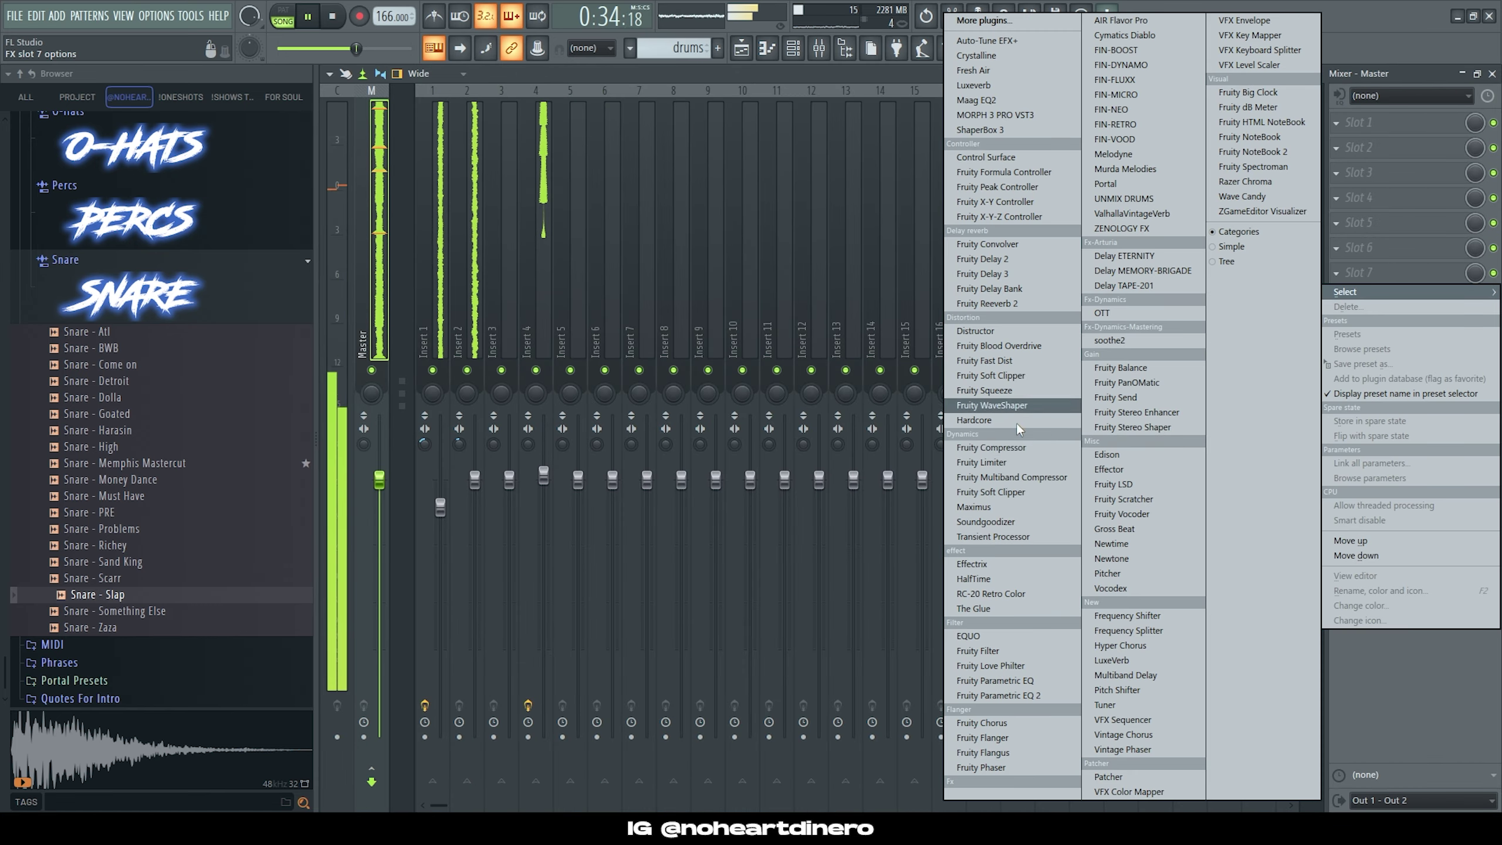
pyautogui.click(1007, 378)
pyautogui.click(534, 146)
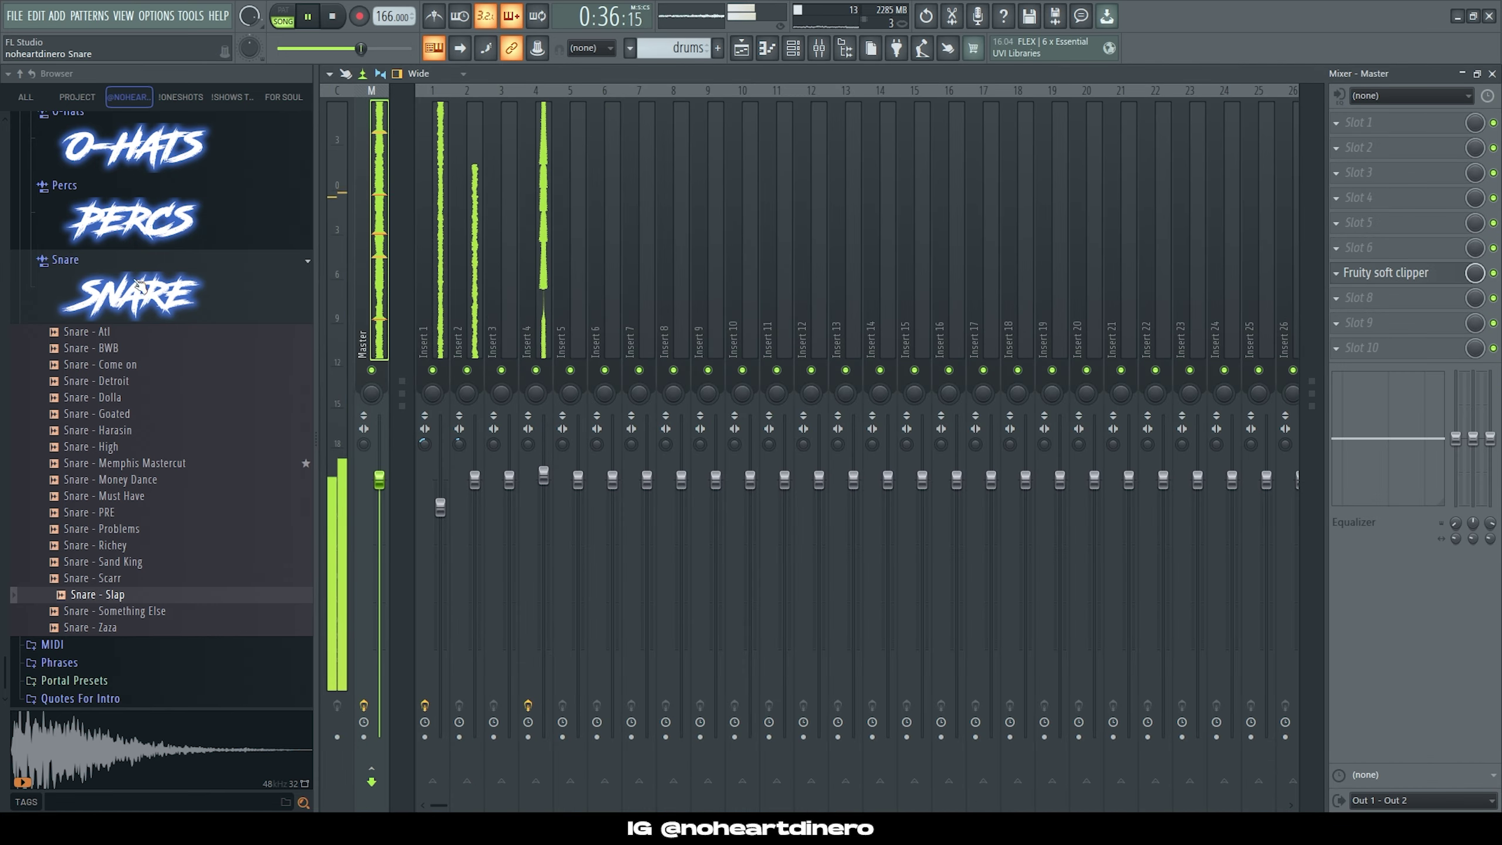
# Step: Find HiHat - Flex in the drum kit's HiHats folder, add it as a new channel, and open its piano roll
pyautogui.scroll(5, 146, 293)
pyautogui.click(145, 292)
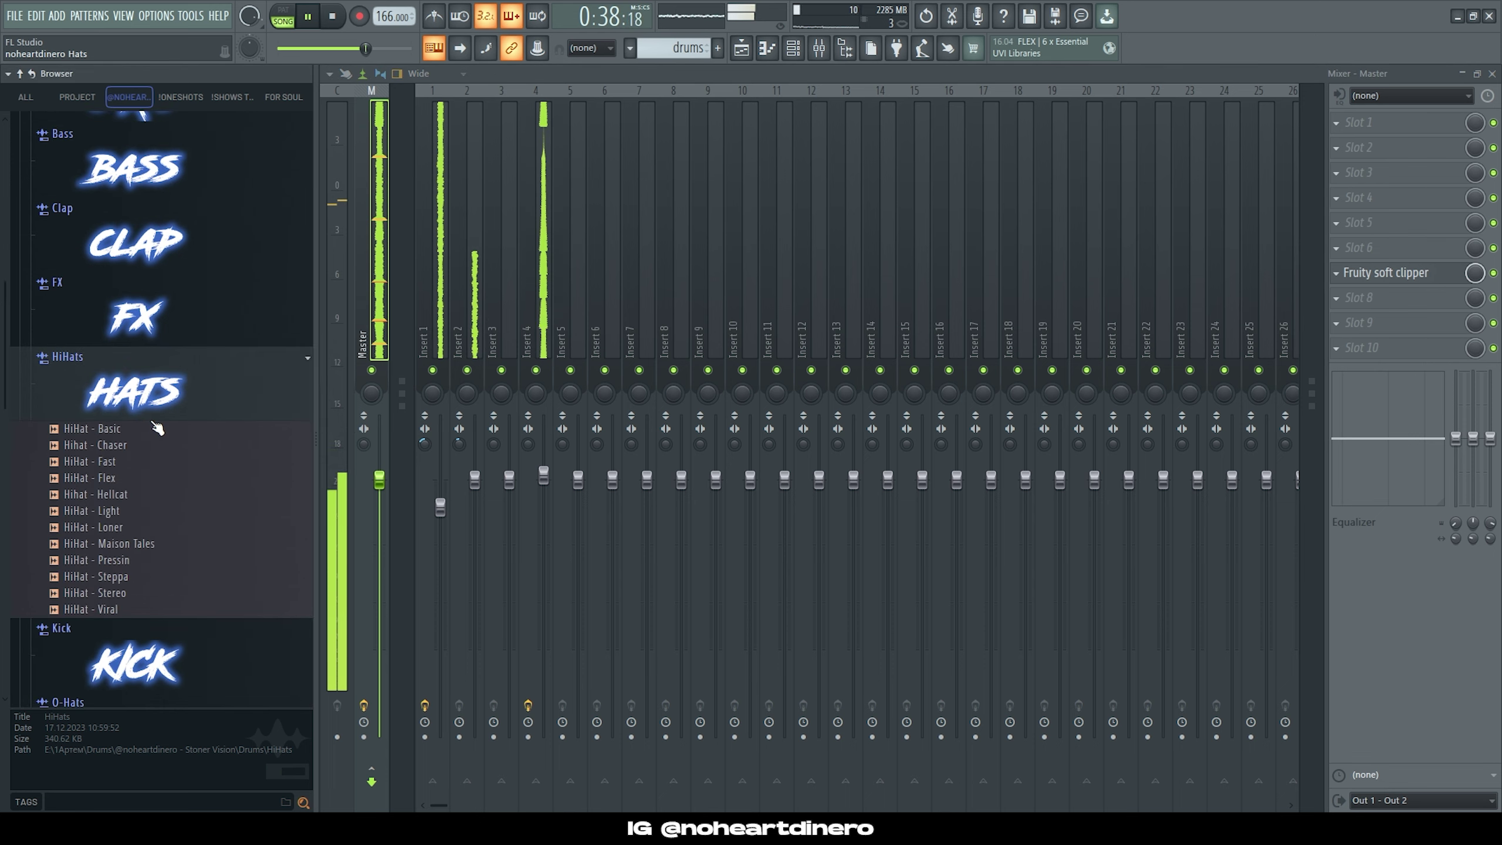
pyautogui.click(150, 405)
pyautogui.click(148, 405)
pyautogui.click(123, 480)
pyautogui.moveTo(314, 449); pyautogui.dragTo(783, 41)
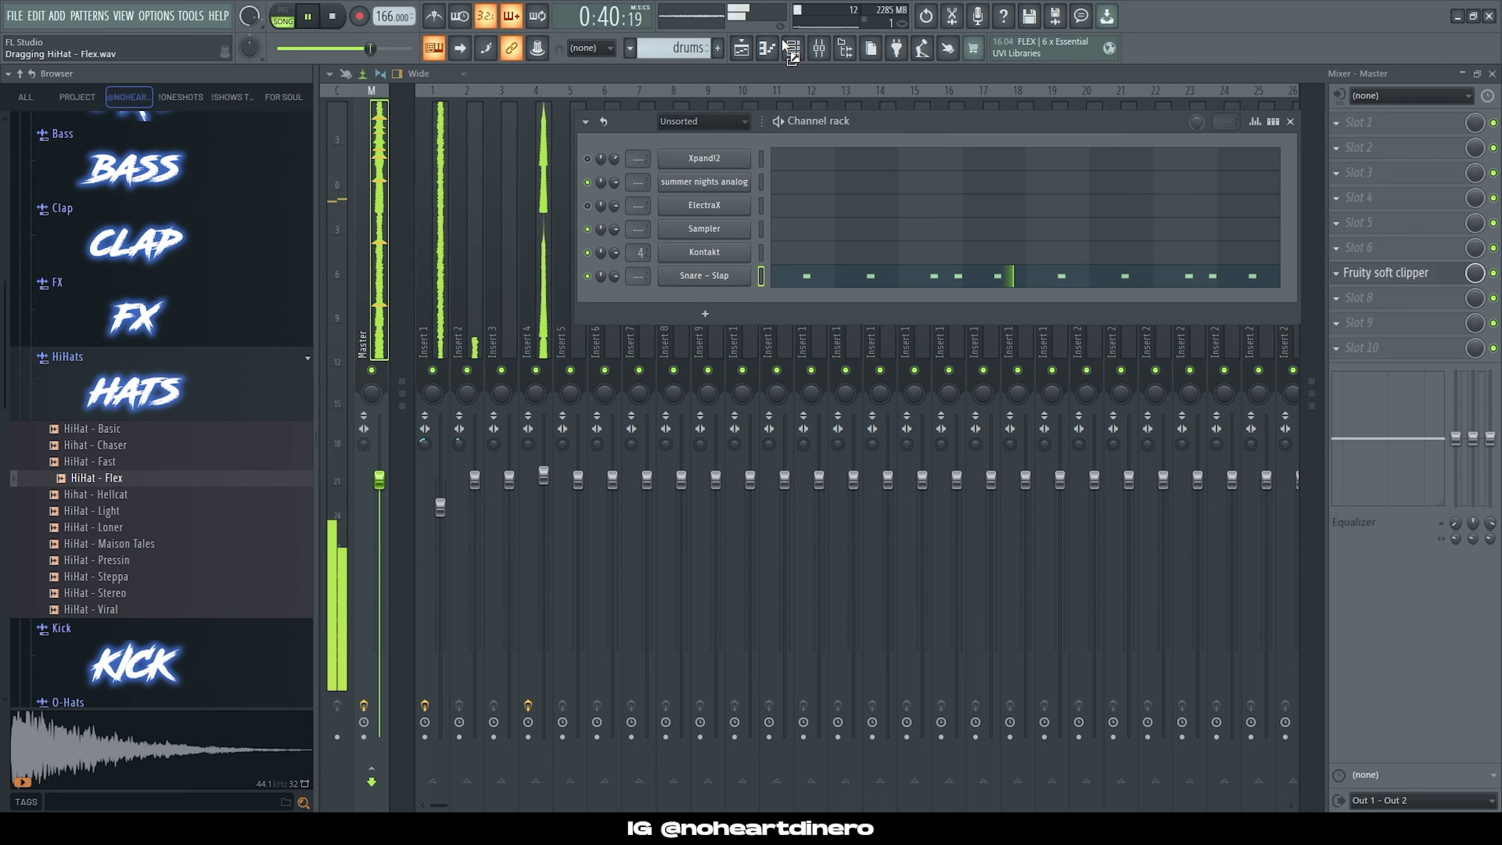
pyautogui.moveTo(704, 301); pyautogui.dragTo(703, 301)
pyautogui.press('F7')
# Step: Fill bars 1 to 8 with back-to-back C5 hi-hat notes, alternating between higher and slightly lower velocity
pyautogui.click(382, 460)
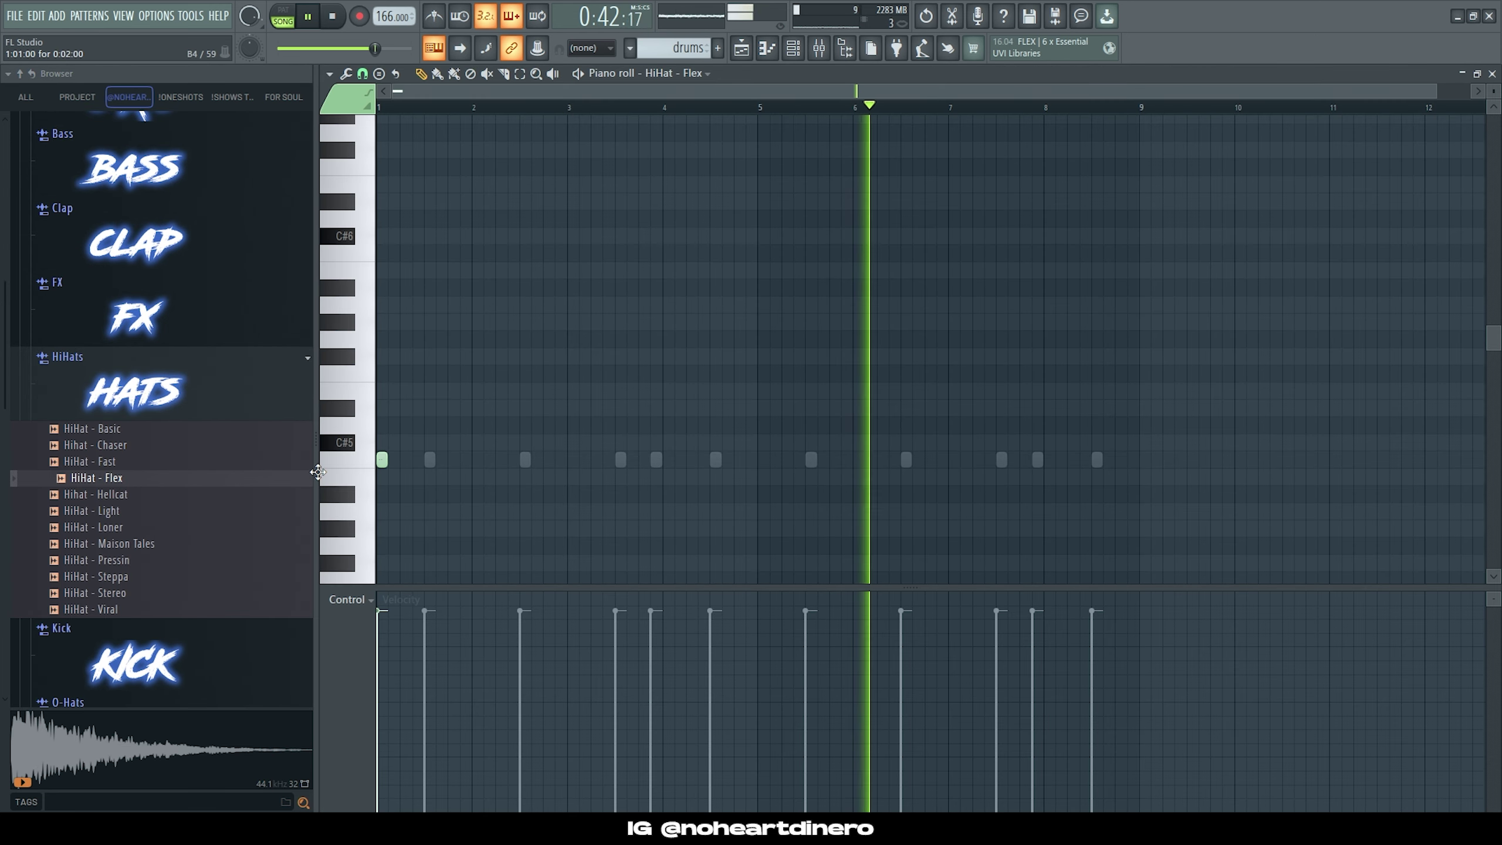
pyautogui.hotkey('ctrl', 'b')
pyautogui.scroll(-2, 502, 480)
pyautogui.hotkey('ctrl', 'b')
pyautogui.moveTo(692, 530); pyautogui.dragTo(98, 440)
pyautogui.hotkey('ctrl', 'b')
pyautogui.hotkey('ctrl', 'b')
pyautogui.hotkey('ctrl', 'b')
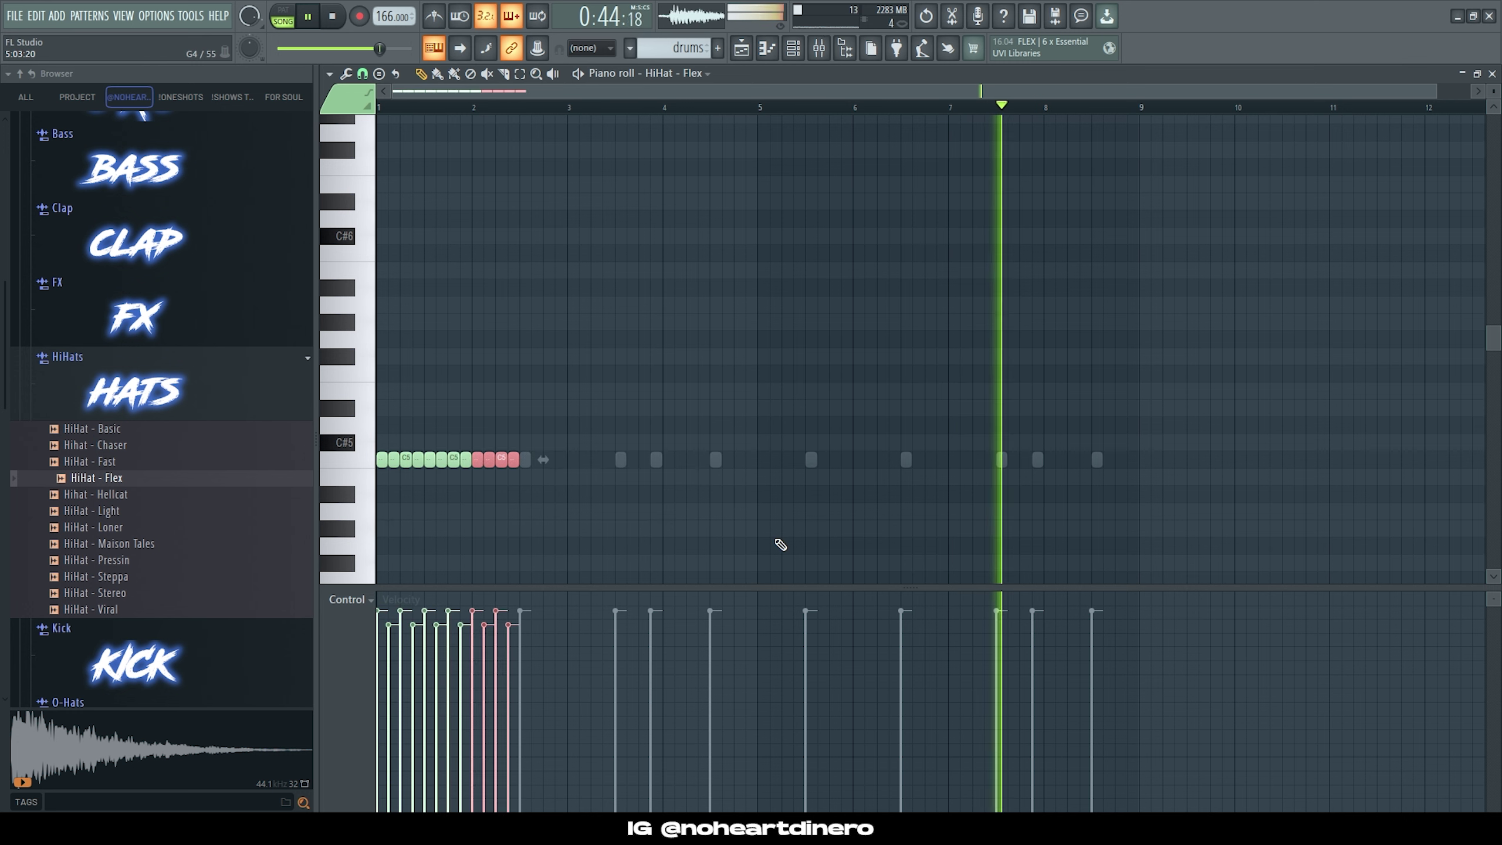
pyautogui.hotkey('ctrl', 'b')
pyautogui.hotkey('ctrl', 'b')
pyautogui.hotkey('ctrl', 'b')
pyautogui.hotkey('ctrl', 'b')
pyautogui.hotkey('ctrl', 'd')
pyautogui.hotkey('ctrl', 'b')
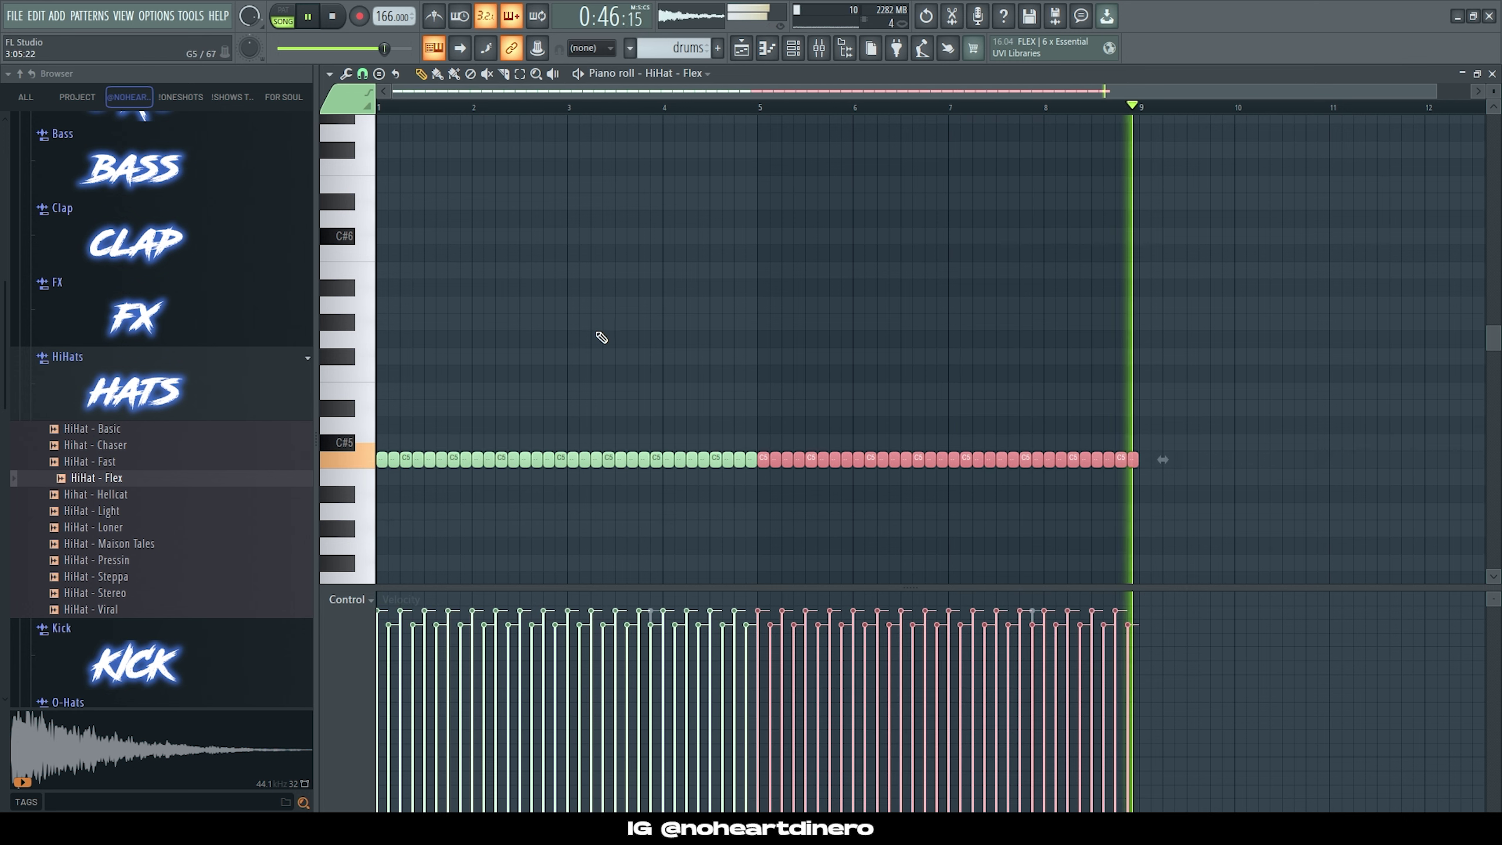
# Step: Select all the hi-hat notes, lower their velocities slightly, and deselect them
pyautogui.hotkey('ctrl', 'd')
pyautogui.moveTo(1330, 486); pyautogui.dragTo(6, 372)
pyautogui.scroll(-1, 986, 386)
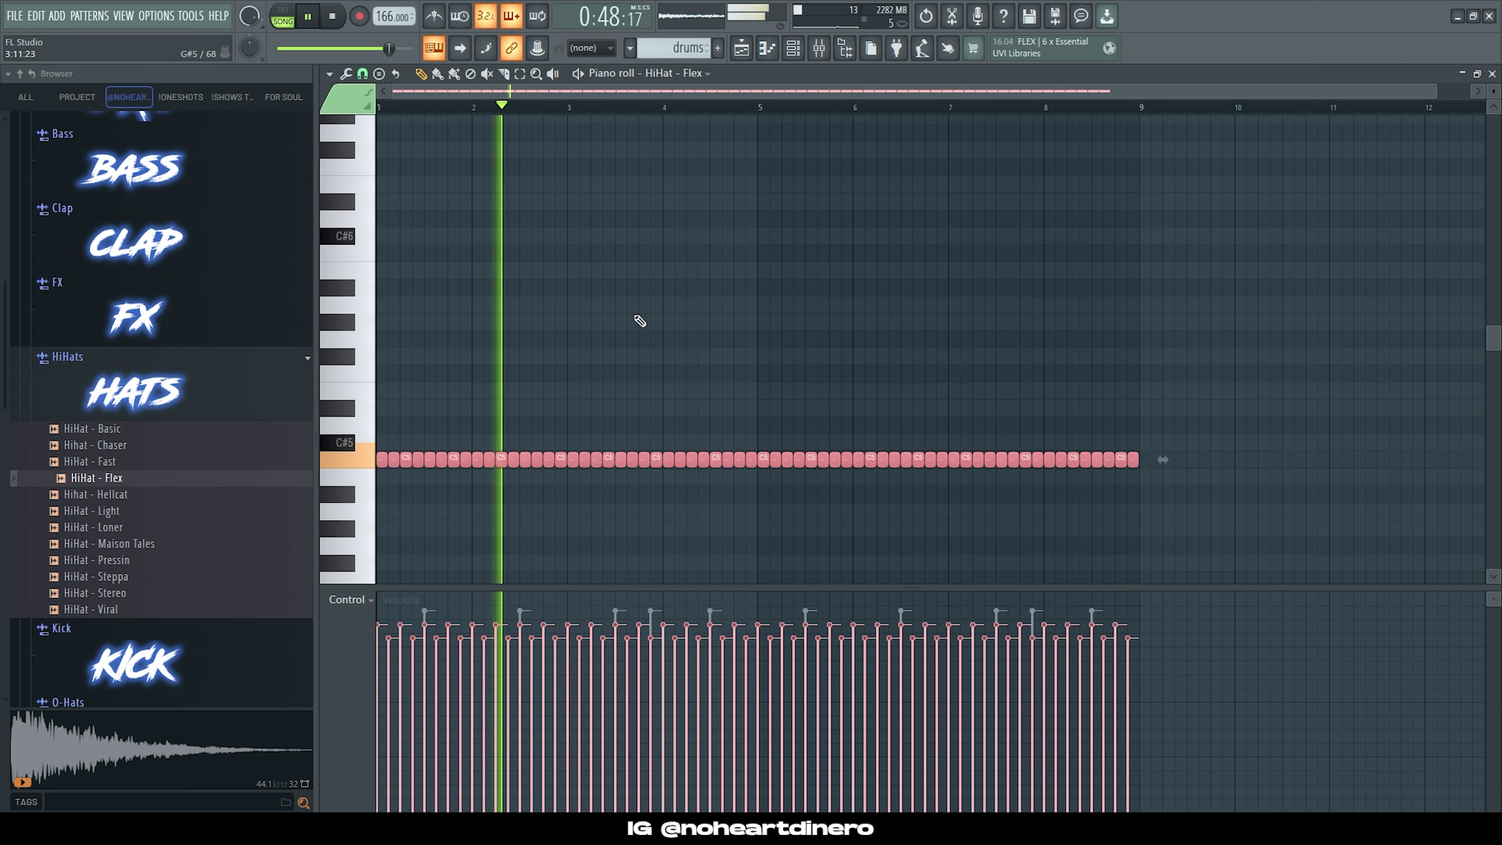
pyautogui.hotkey('ctrl', 'd')
# Step: Discard the lengths of all the hi-hat notes so they become short hits
pyautogui.scroll(-3, 355, 328)
pyautogui.scroll(3, 419, 354)
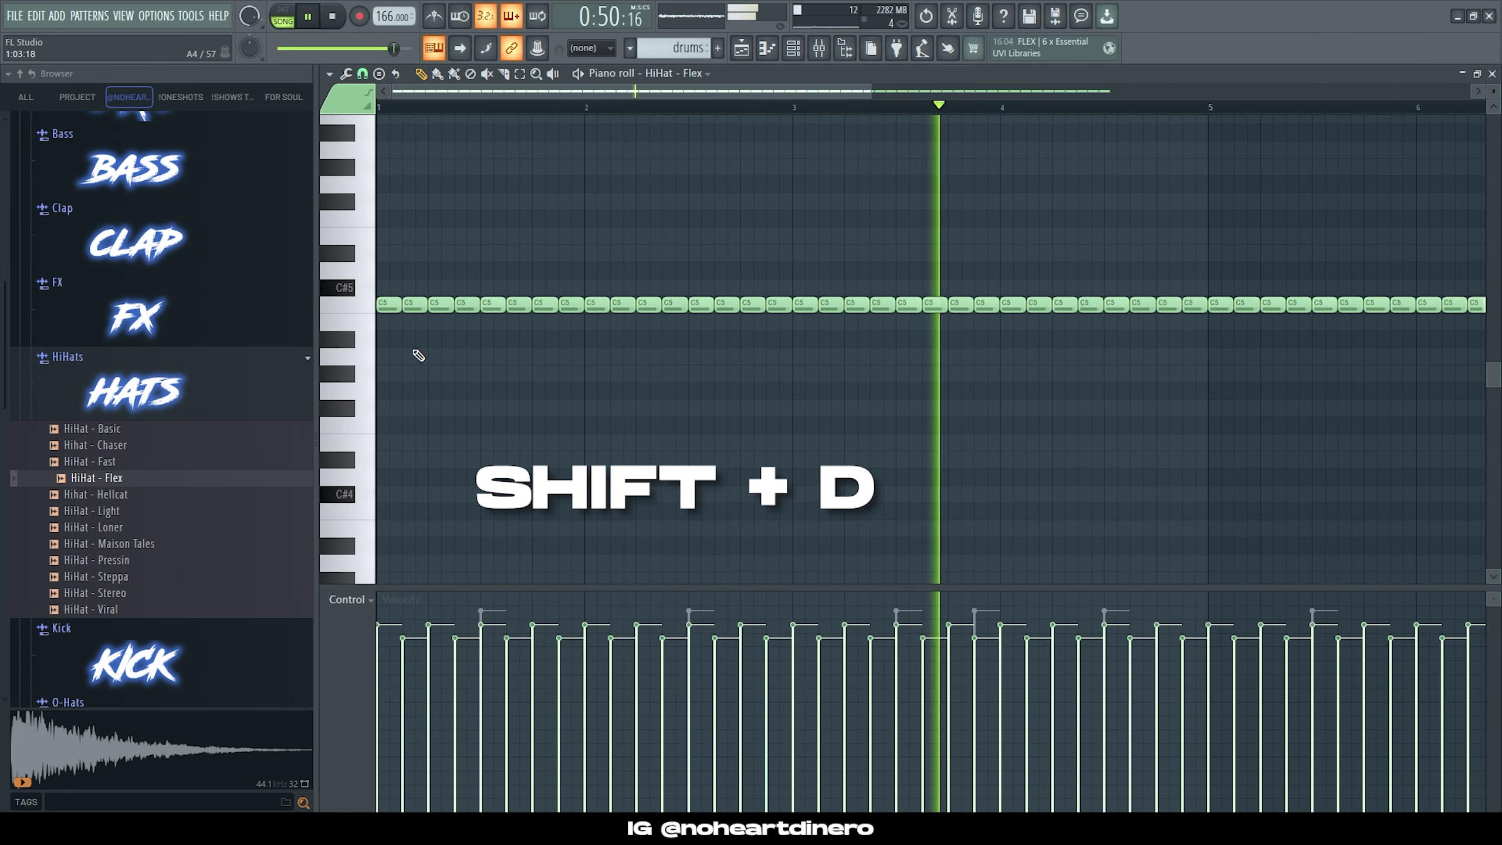
pyautogui.hotkey('shift', 'd')
pyautogui.scroll(2, 423, 347)
pyautogui.scroll(-2, 480, 339)
# Step: Add a fast C5 hi-hat roll in the last quarter of bar 1 with falling velocities
pyautogui.keyDown('ctrl'); pyautogui.click(565, 307); pyautogui.keyUp('ctrl')
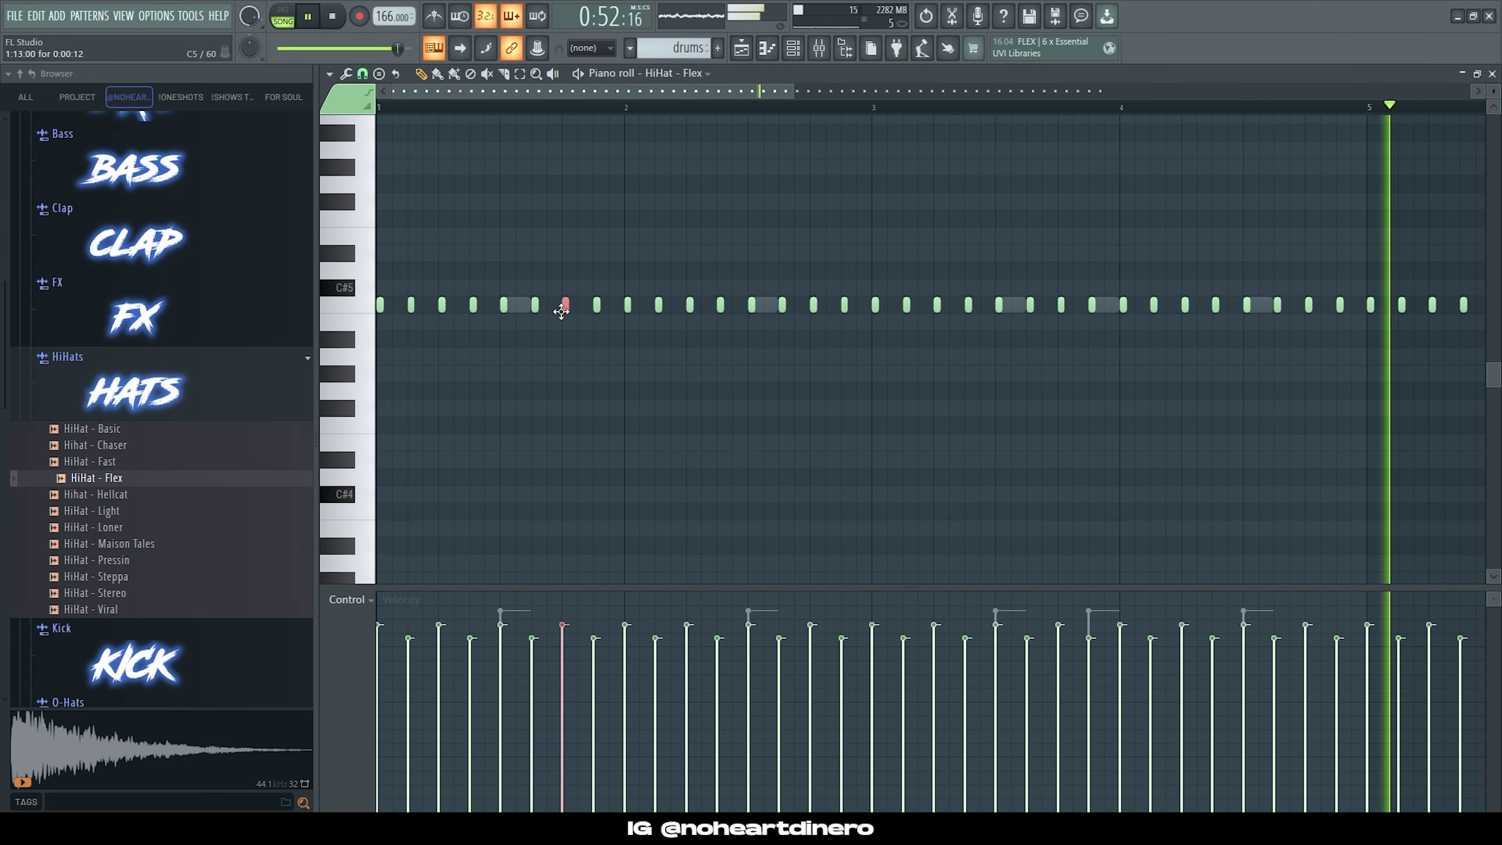
pyautogui.hotkey('ctrl', 'b')
pyautogui.hotkey('ctrl', 'b')
pyautogui.hotkey('ctrl', 'b')
pyautogui.keyDown('ctrl'); pyautogui.click(590, 309); pyautogui.keyUp('ctrl')
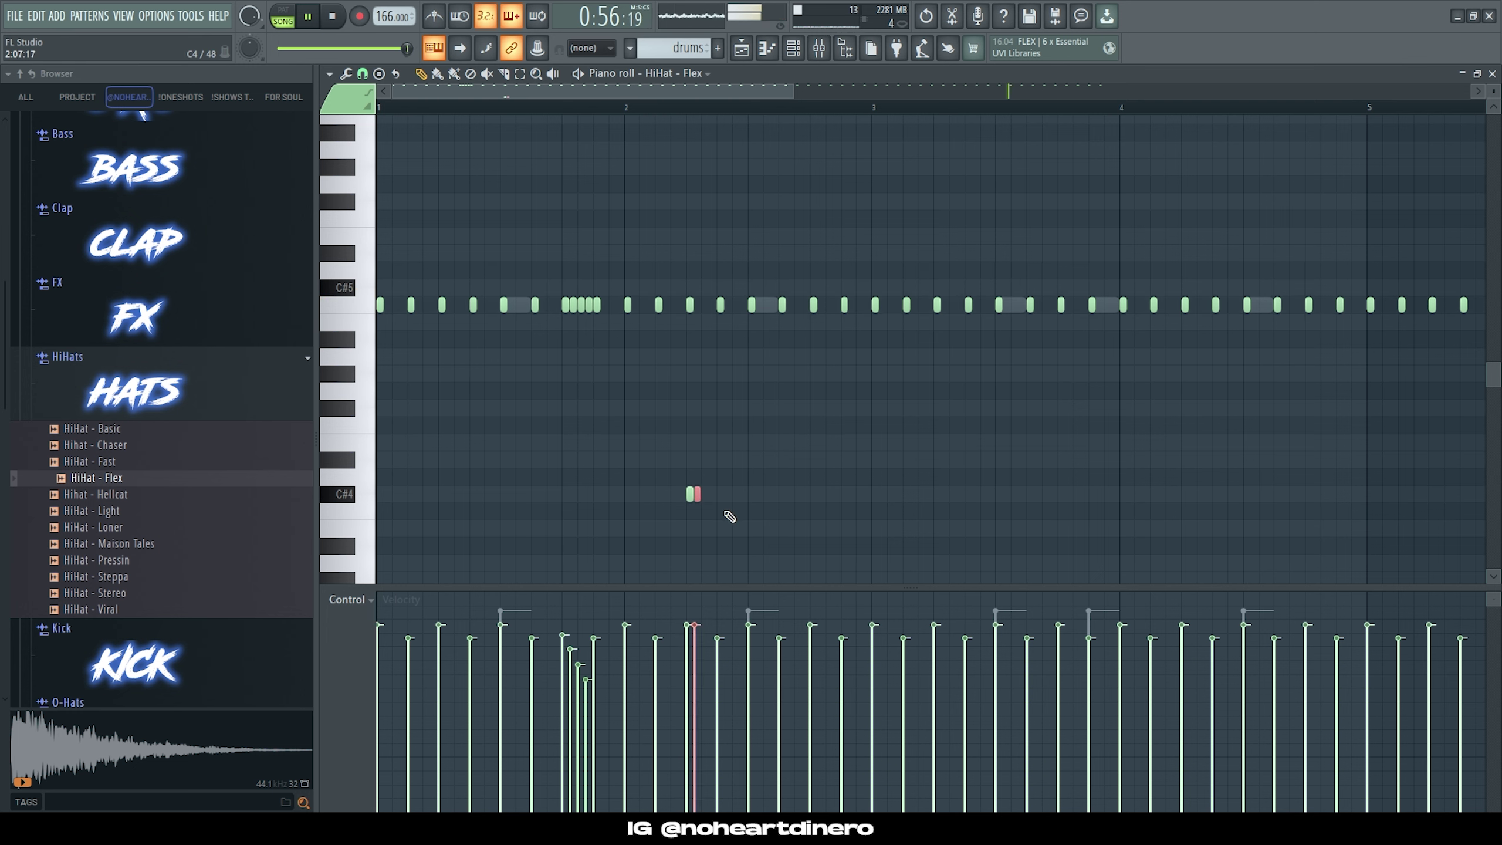
# Step: Build a very fast hi-hat roll at C4 leading to the middle of bar 2, with steadily rising velocities
pyautogui.moveTo(744, 494); pyautogui.dragTo(772, 494)
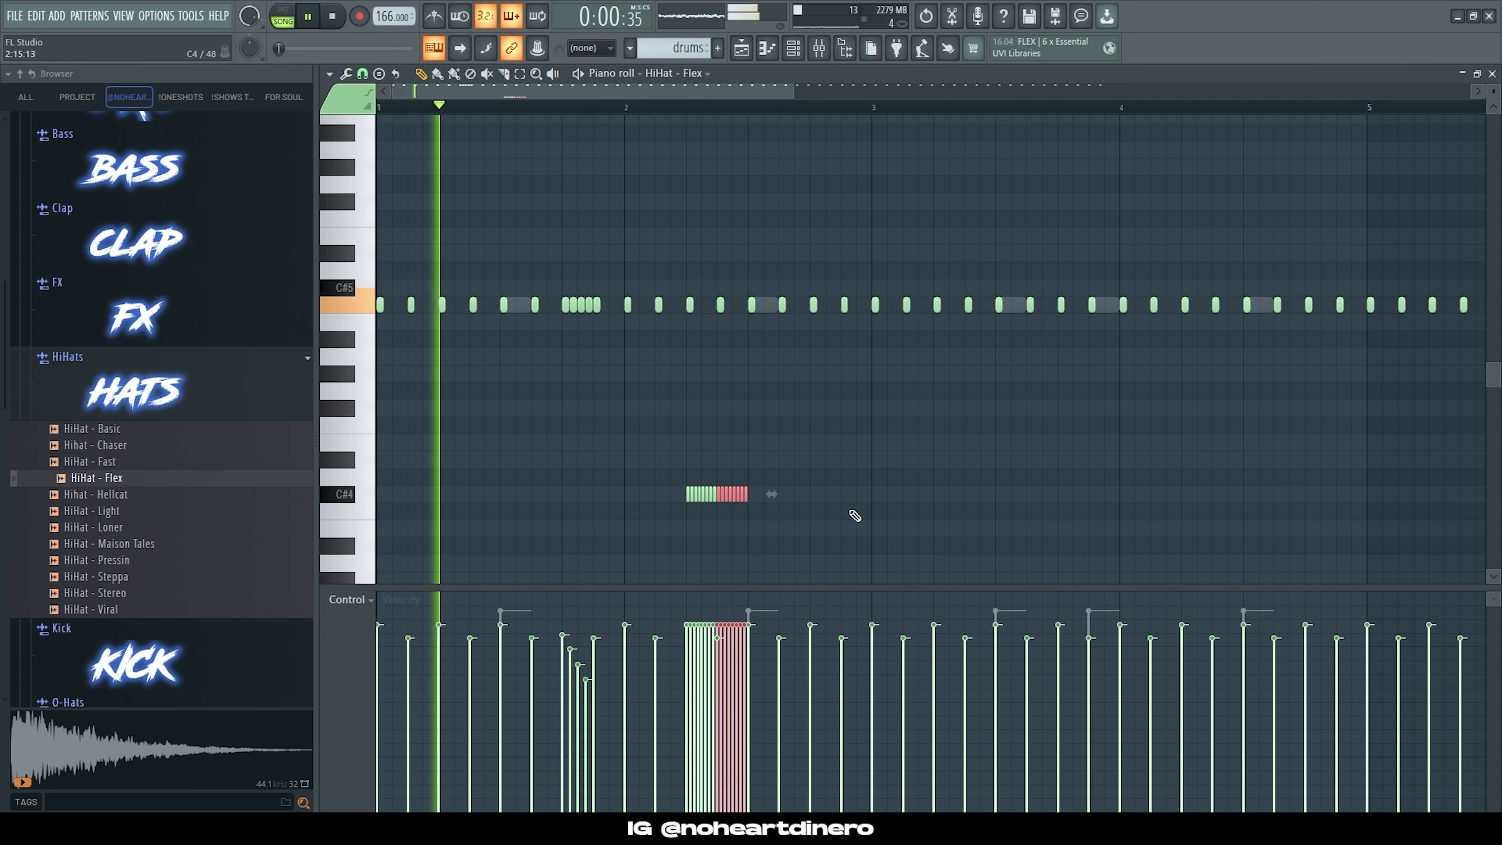
pyautogui.moveTo(686, 718); pyautogui.dragTo(779, 591)
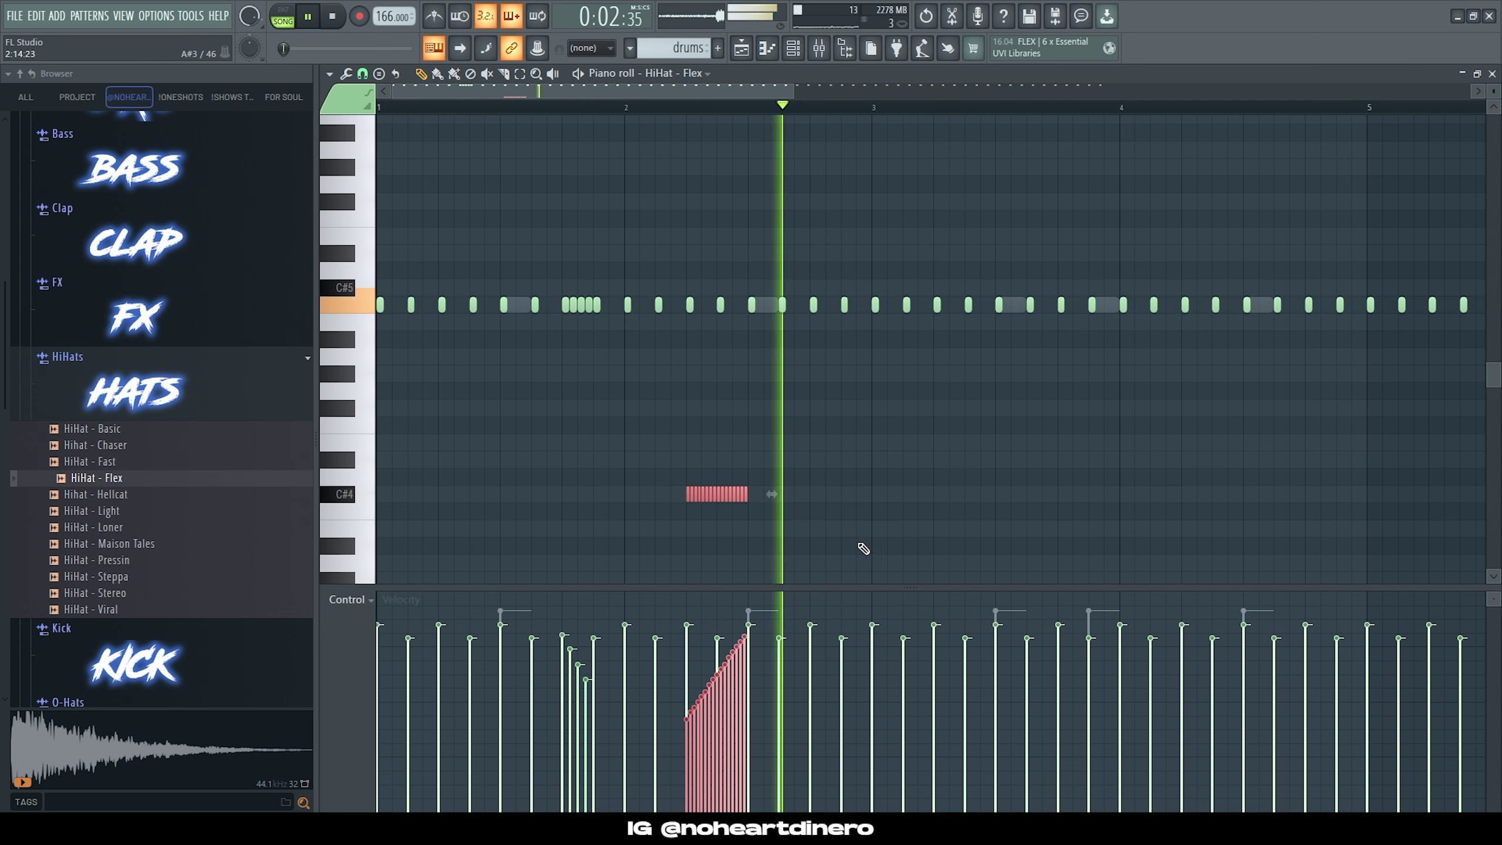
pyautogui.keyDown('ctrl'); pyautogui.click(960, 385); pyautogui.keyUp('ctrl')
# Step: Insert extra C5 hi-hat hits before the middle and near the end of bar 3, lowering the first one's velocity
pyautogui.moveTo(959, 306); pyautogui.dragTo(953, 306)
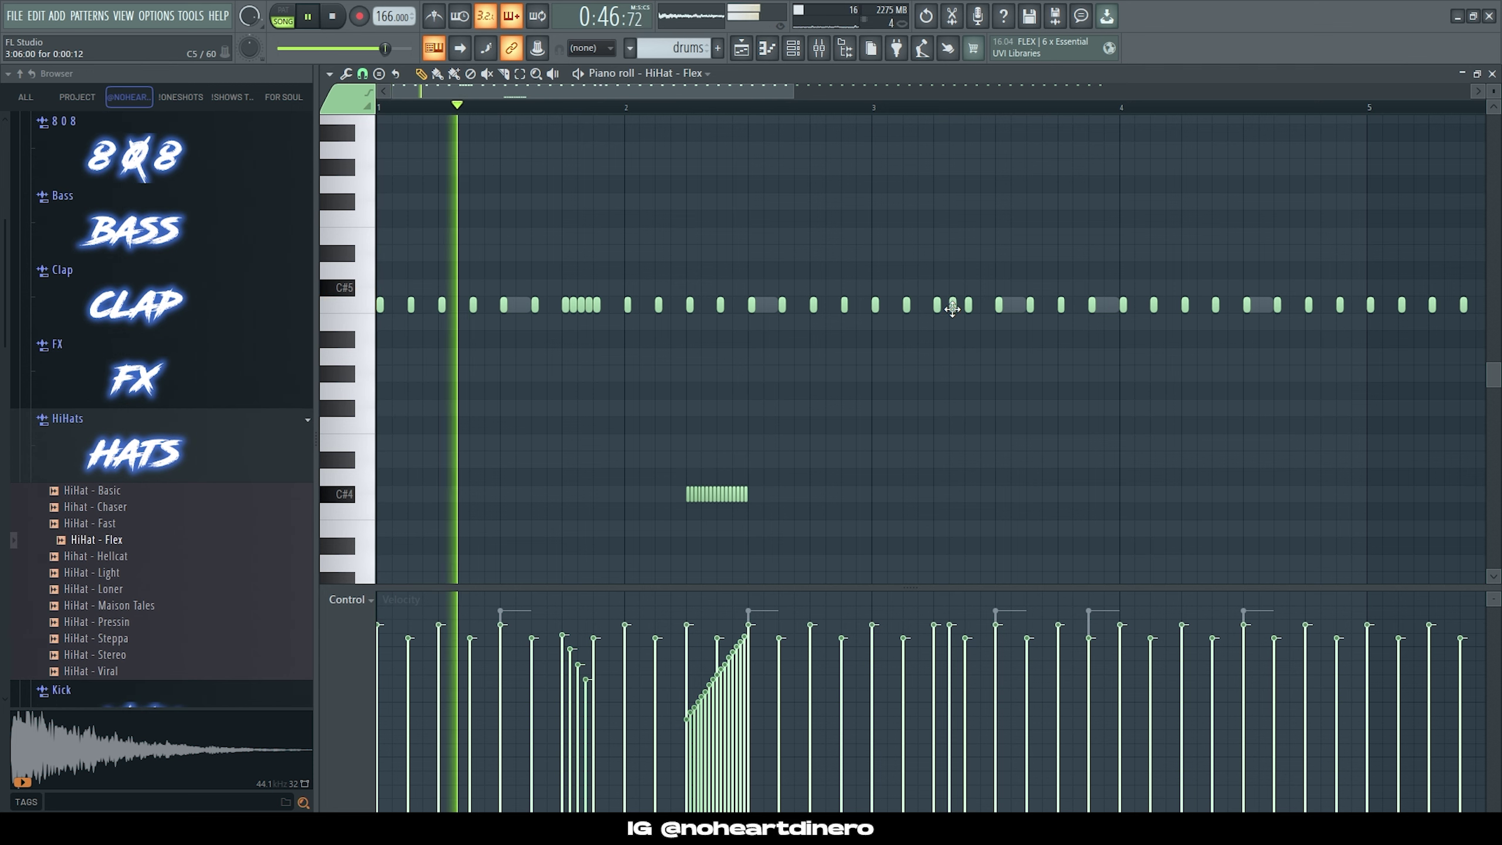
pyautogui.click(951, 650)
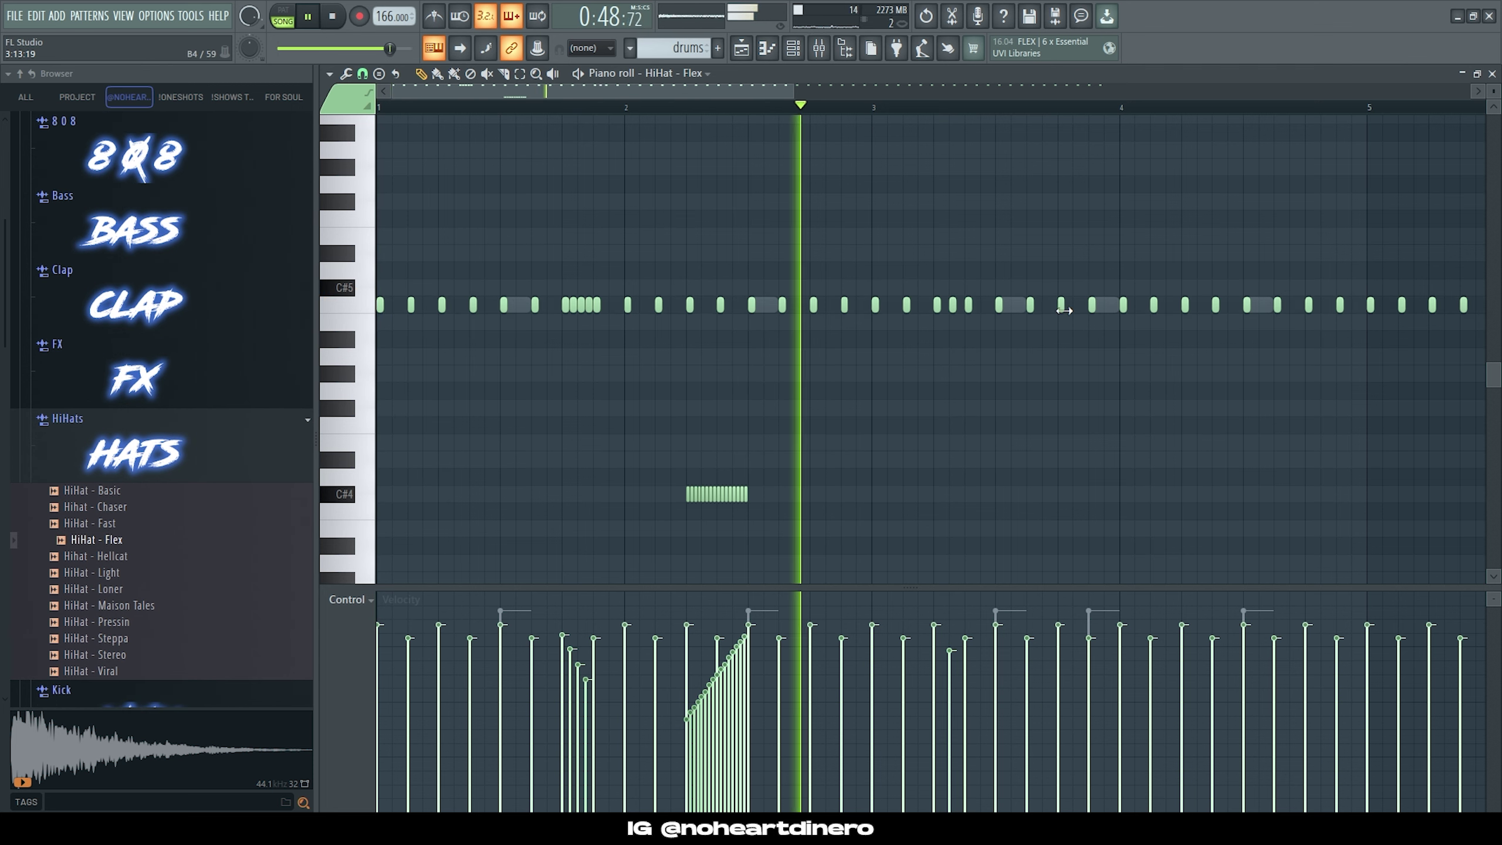
pyautogui.scroll(-1, 750, 361)
pyautogui.scroll(1, 925, 372)
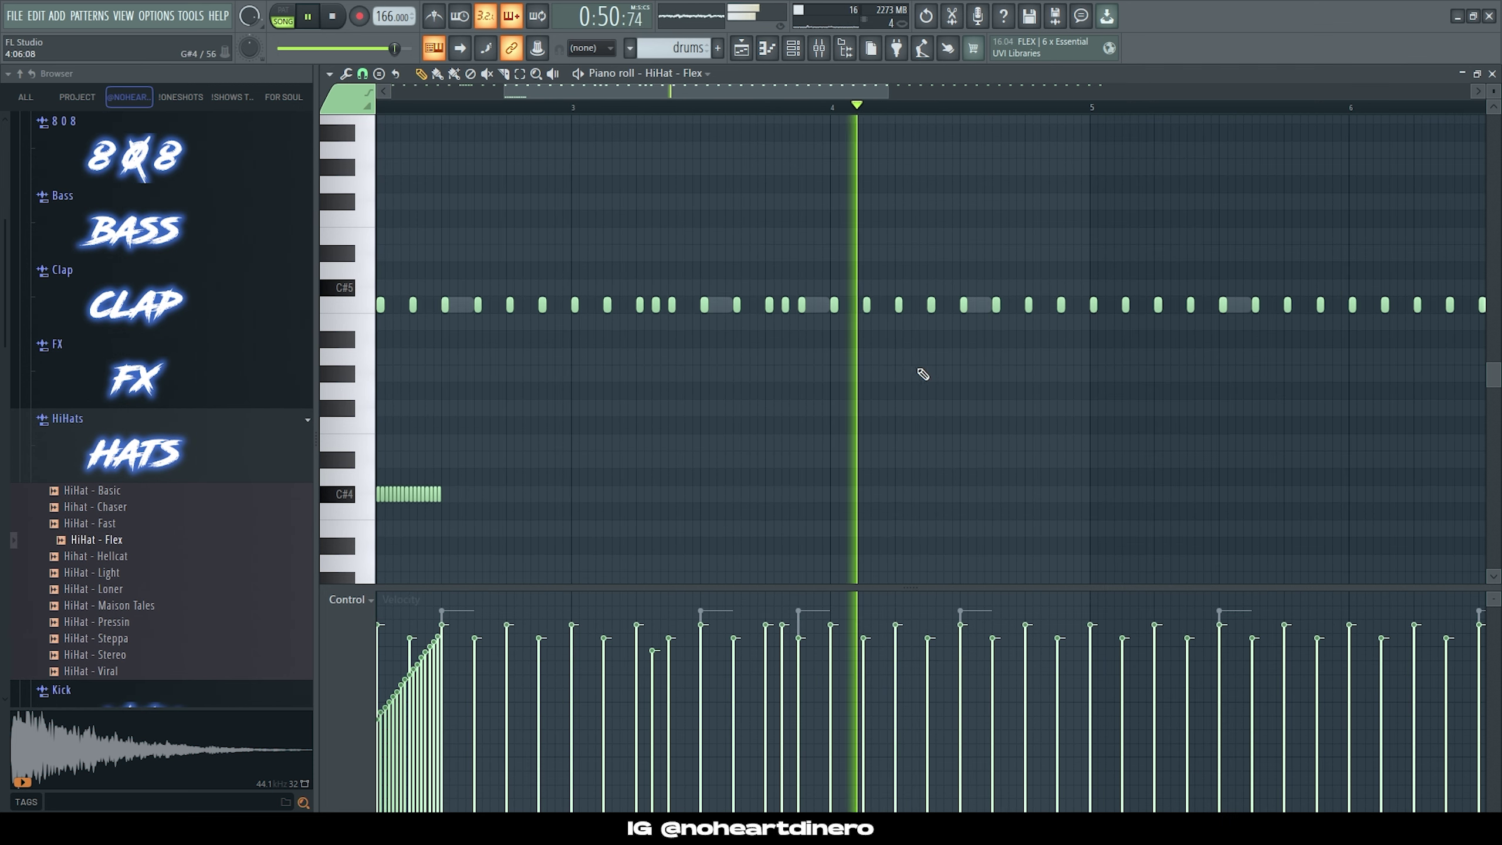
# Step: Finish bar 4 with a falling-velocity C5 hi-hat roll and paired G#4 and F4 hits, make the notes legato, and repeat the pattern in bars 5 to 8
pyautogui.press('space')
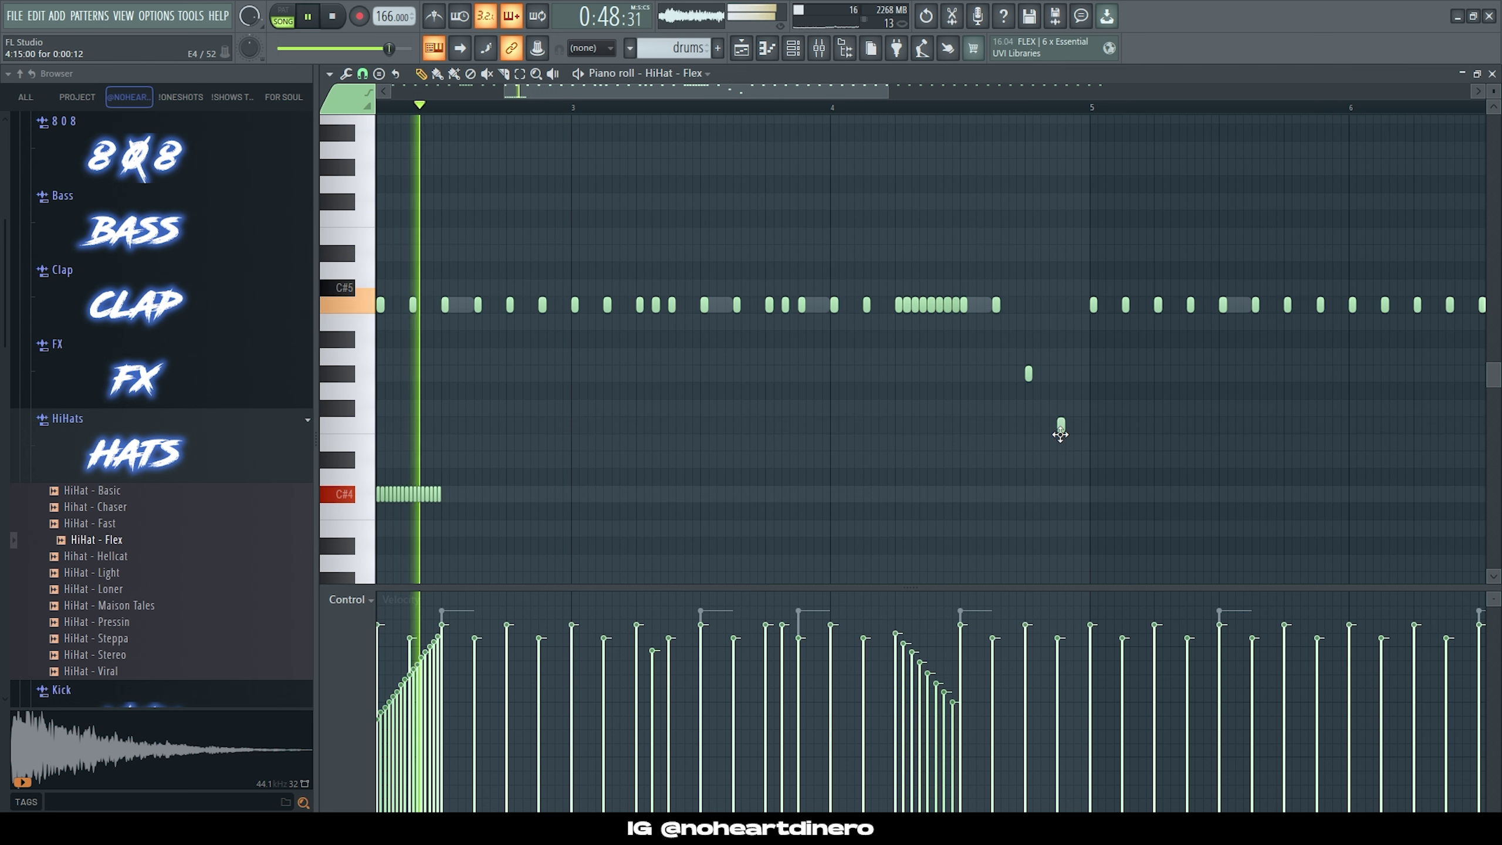
pyautogui.hotkey('ctrl', 'l')
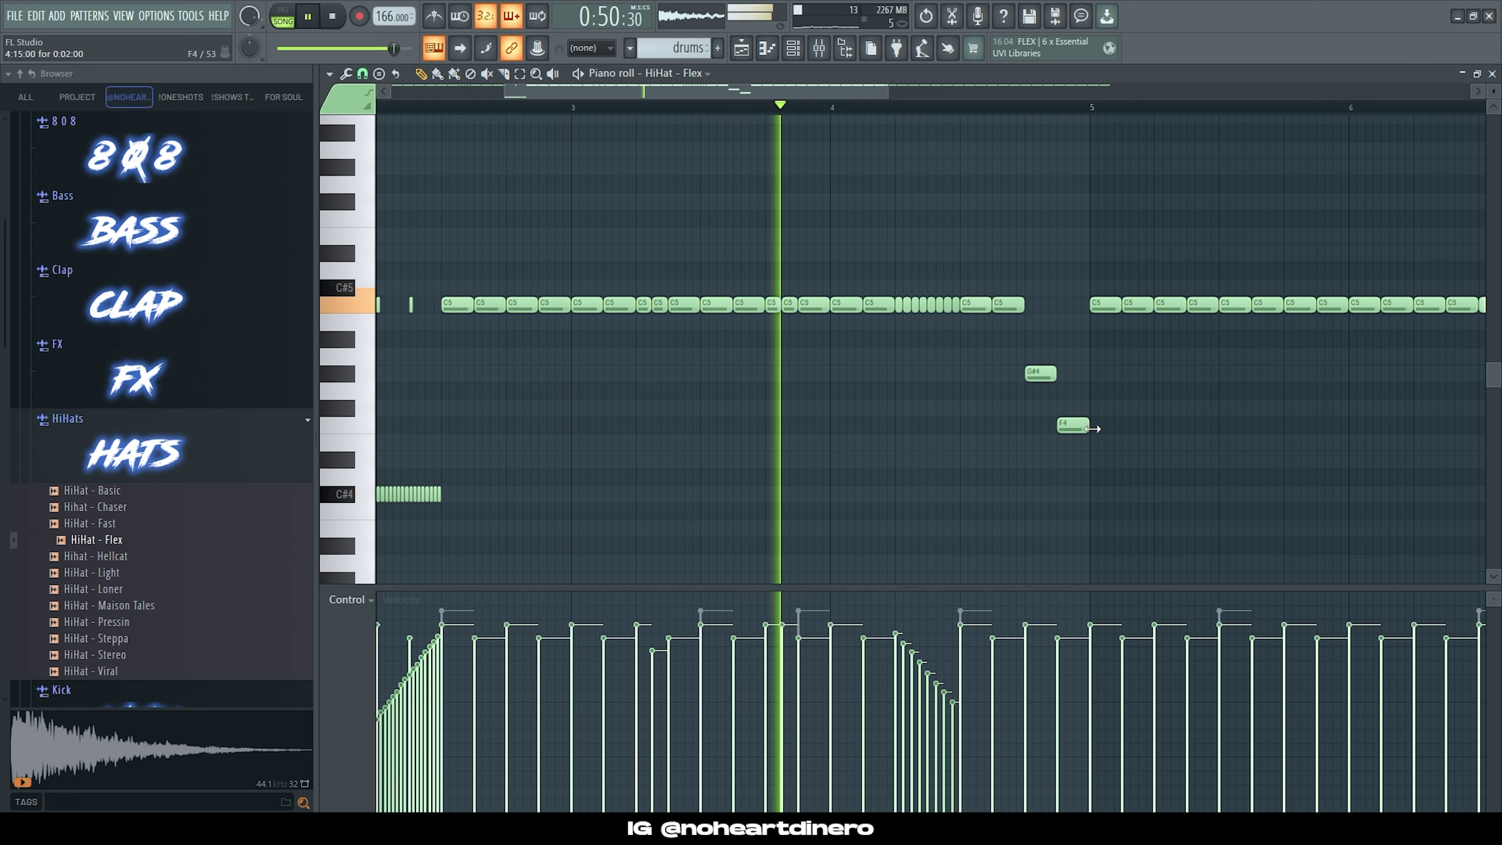
pyautogui.moveTo(1092, 428); pyautogui.dragTo(945, 437)
pyautogui.scroll(-2, 827, 395)
# Step: Add the OpenHat - Shaper sample as a channel and place C5 hits at the start of bar 1 and a quarter into bar 2
pyautogui.press('space')
pyautogui.press('space')
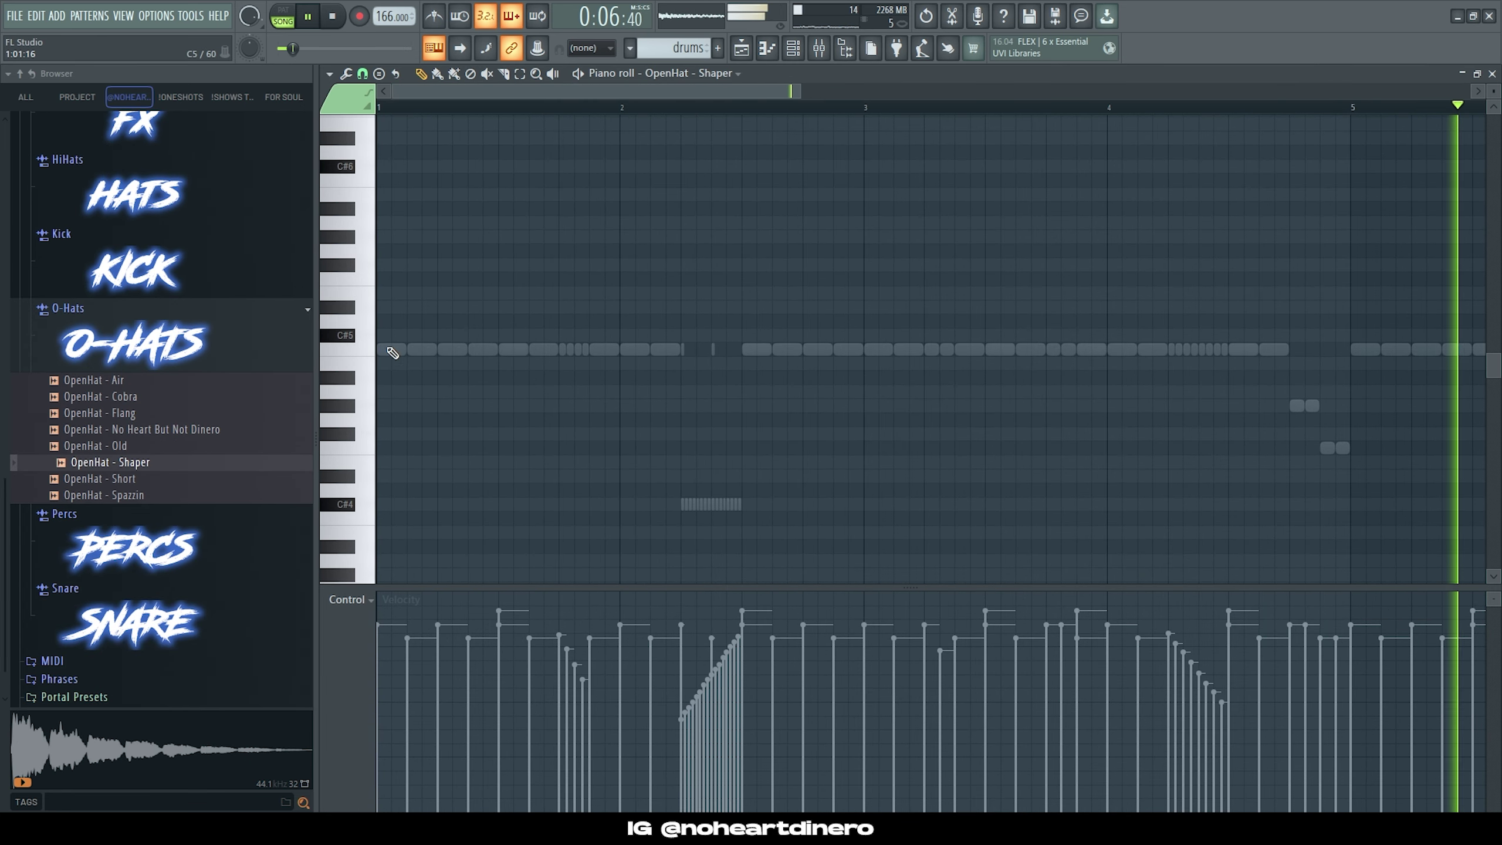
pyautogui.scroll(-2, 383, 349)
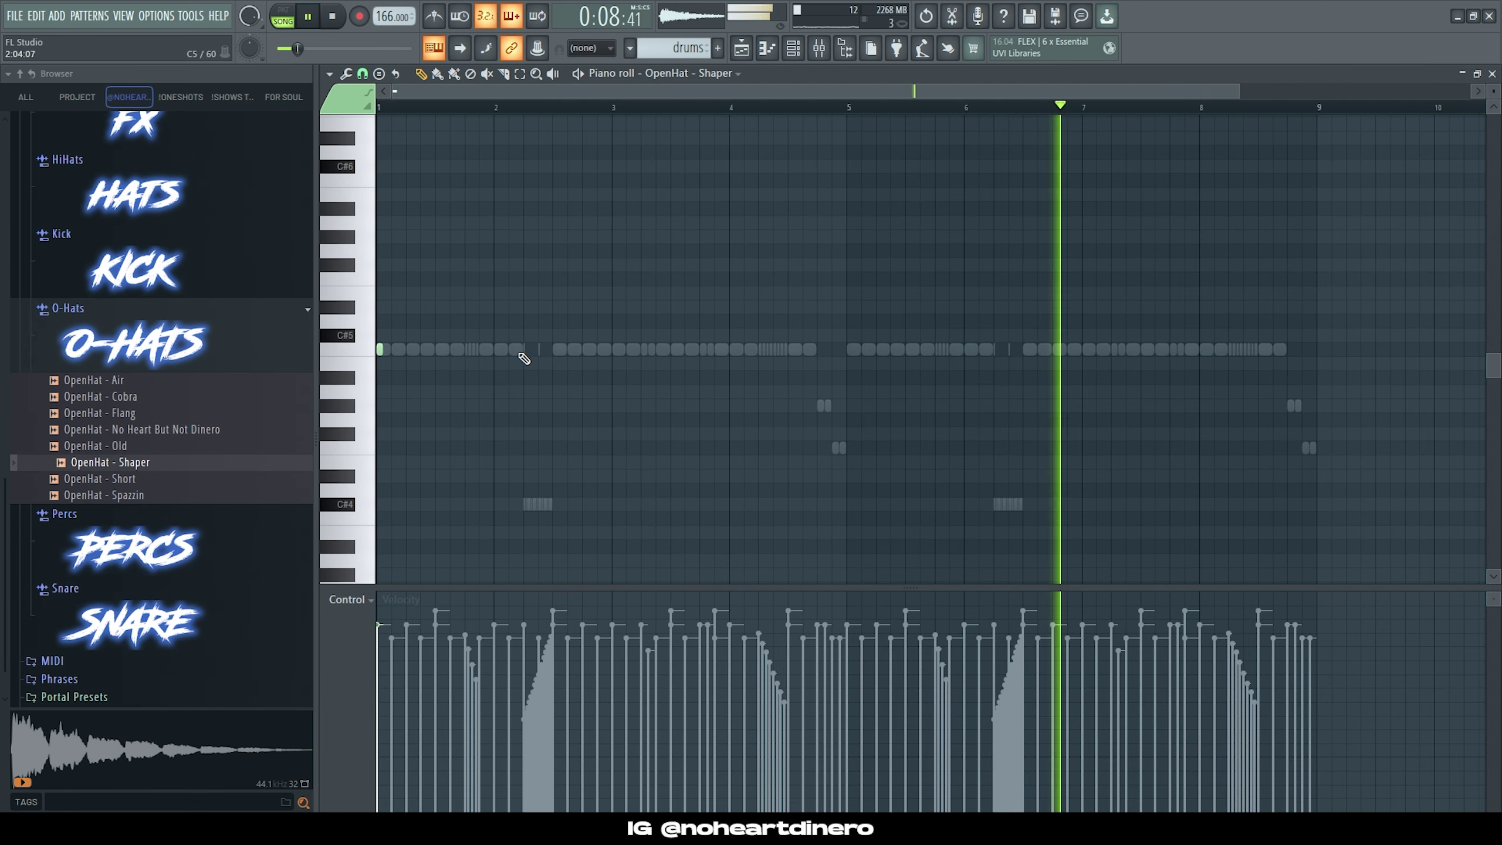
pyautogui.moveTo(521, 353); pyautogui.dragTo(527, 353)
# Step: Duplicate the two open-hat hits every two bars until the pattern fills eight bars
pyautogui.hotkey('ctrl', 'a')
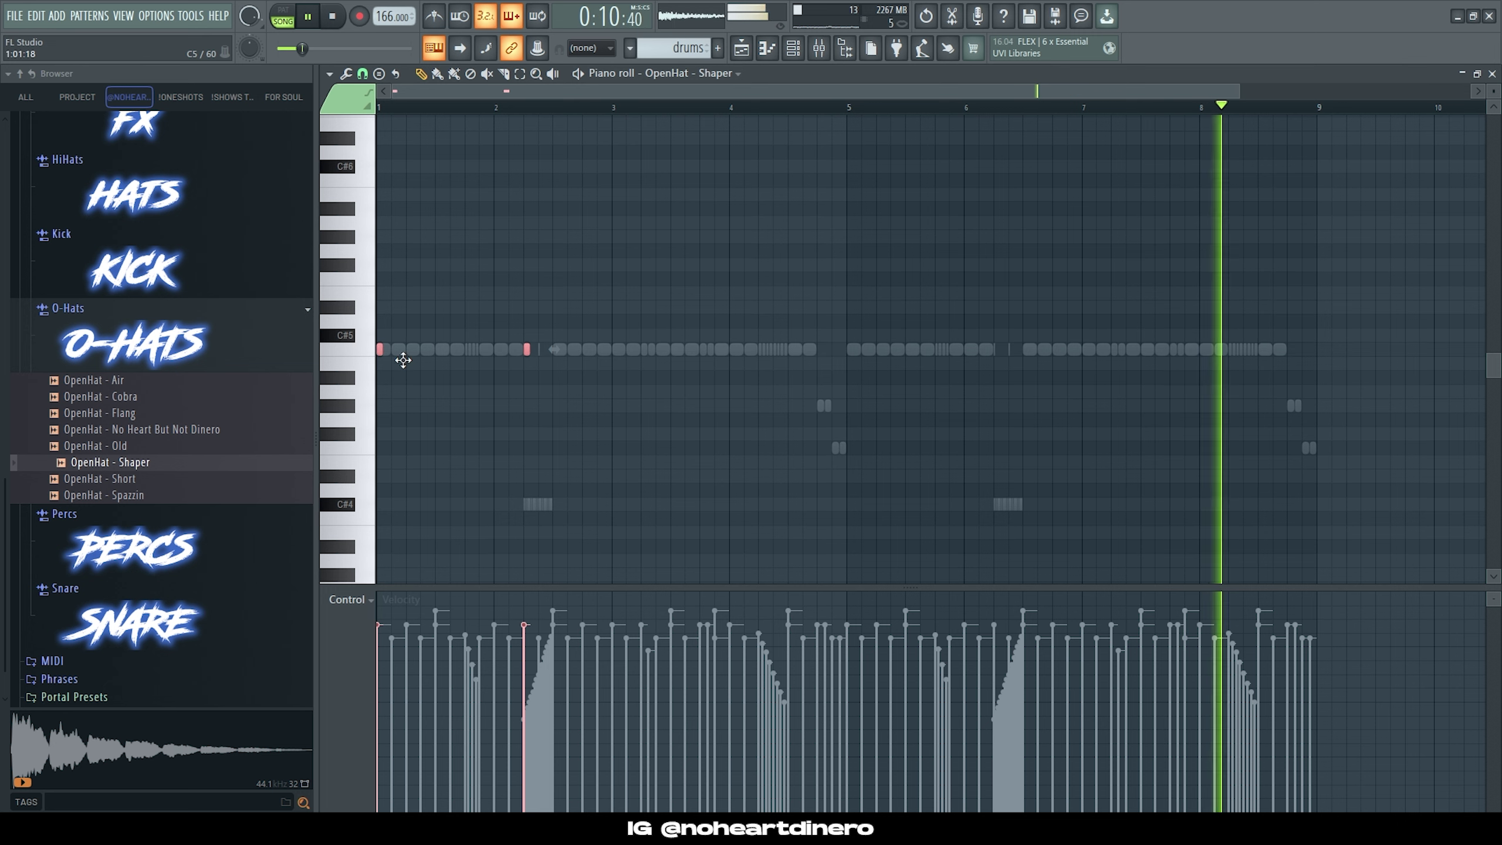
pyautogui.hotkey('ctrl', 'b')
pyautogui.hotkey('ctrl', 'a')
pyautogui.hotkey('ctrl', 'b')
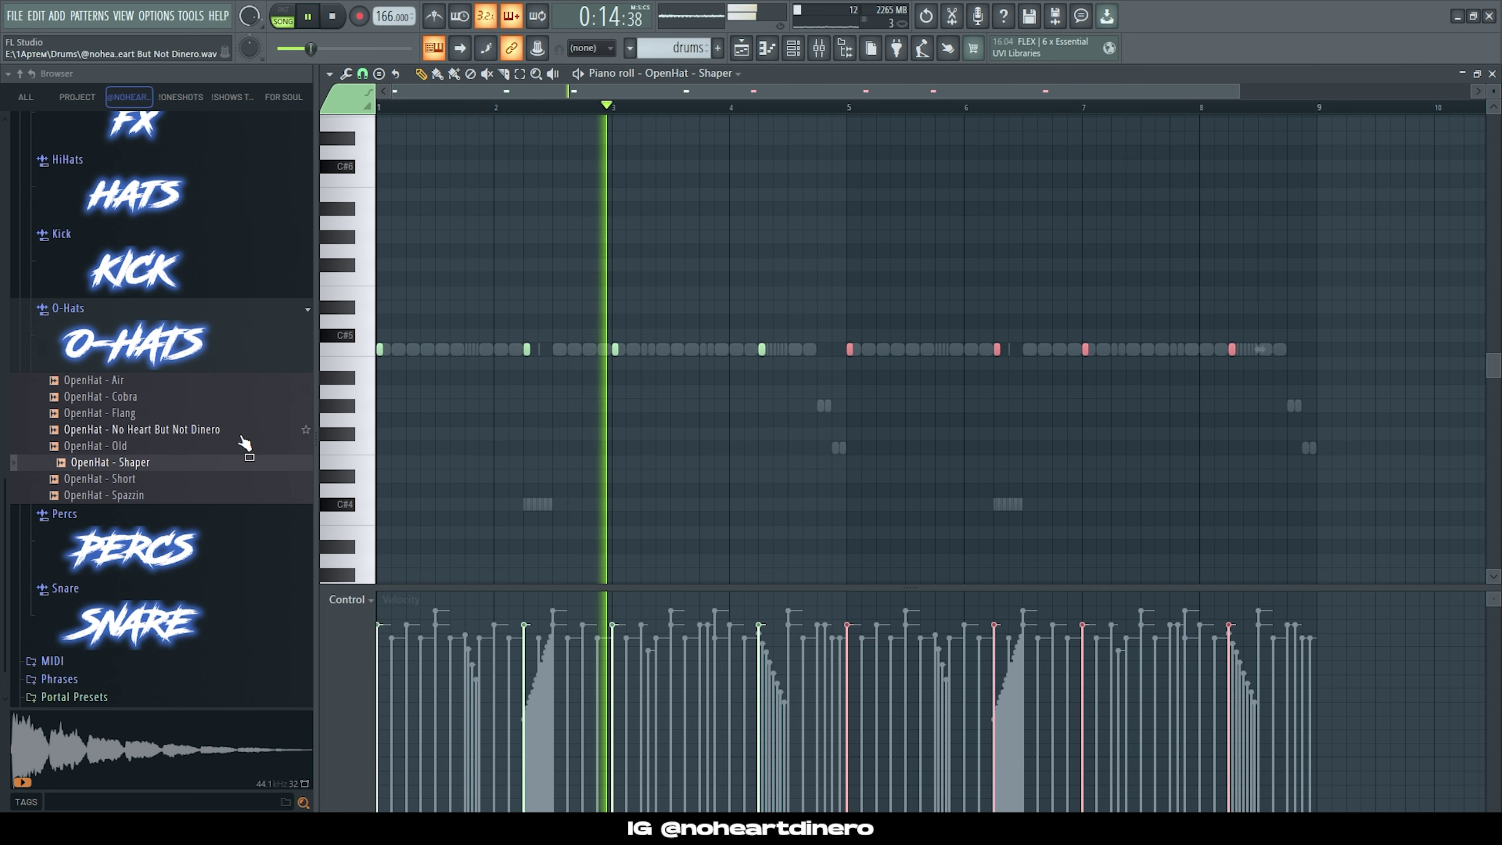
# Step: Add the Perc - Zap 2024 and Perc - Fav Boston samples as new channels in the channel rack
pyautogui.scroll(-2, 236, 439)
pyautogui.click(137, 532)
pyautogui.scroll(-3, 137, 542)
pyautogui.click(118, 472)
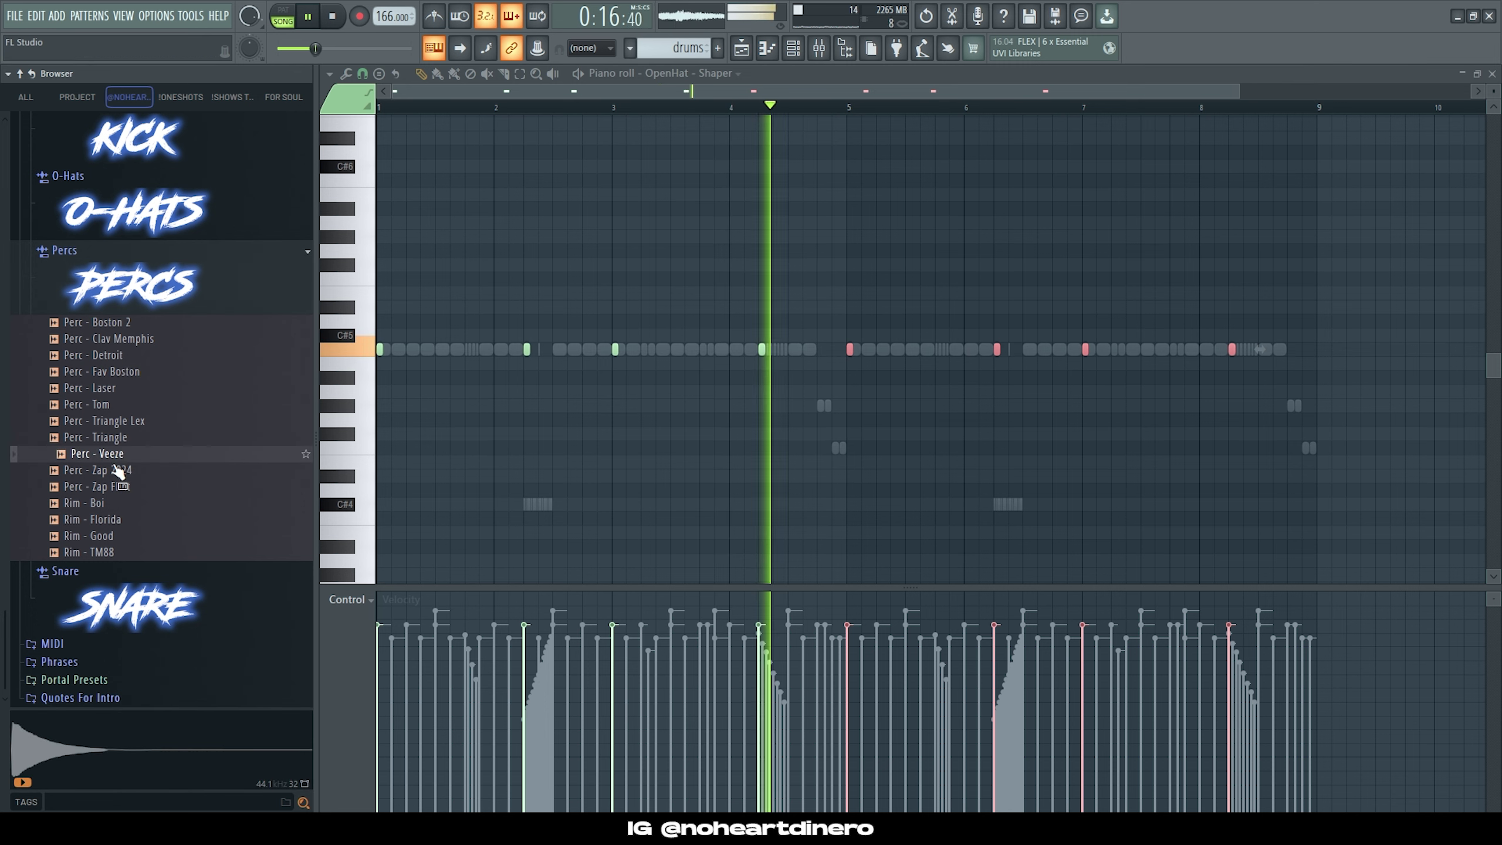
pyautogui.moveTo(118, 471); pyautogui.dragTo(799, 49)
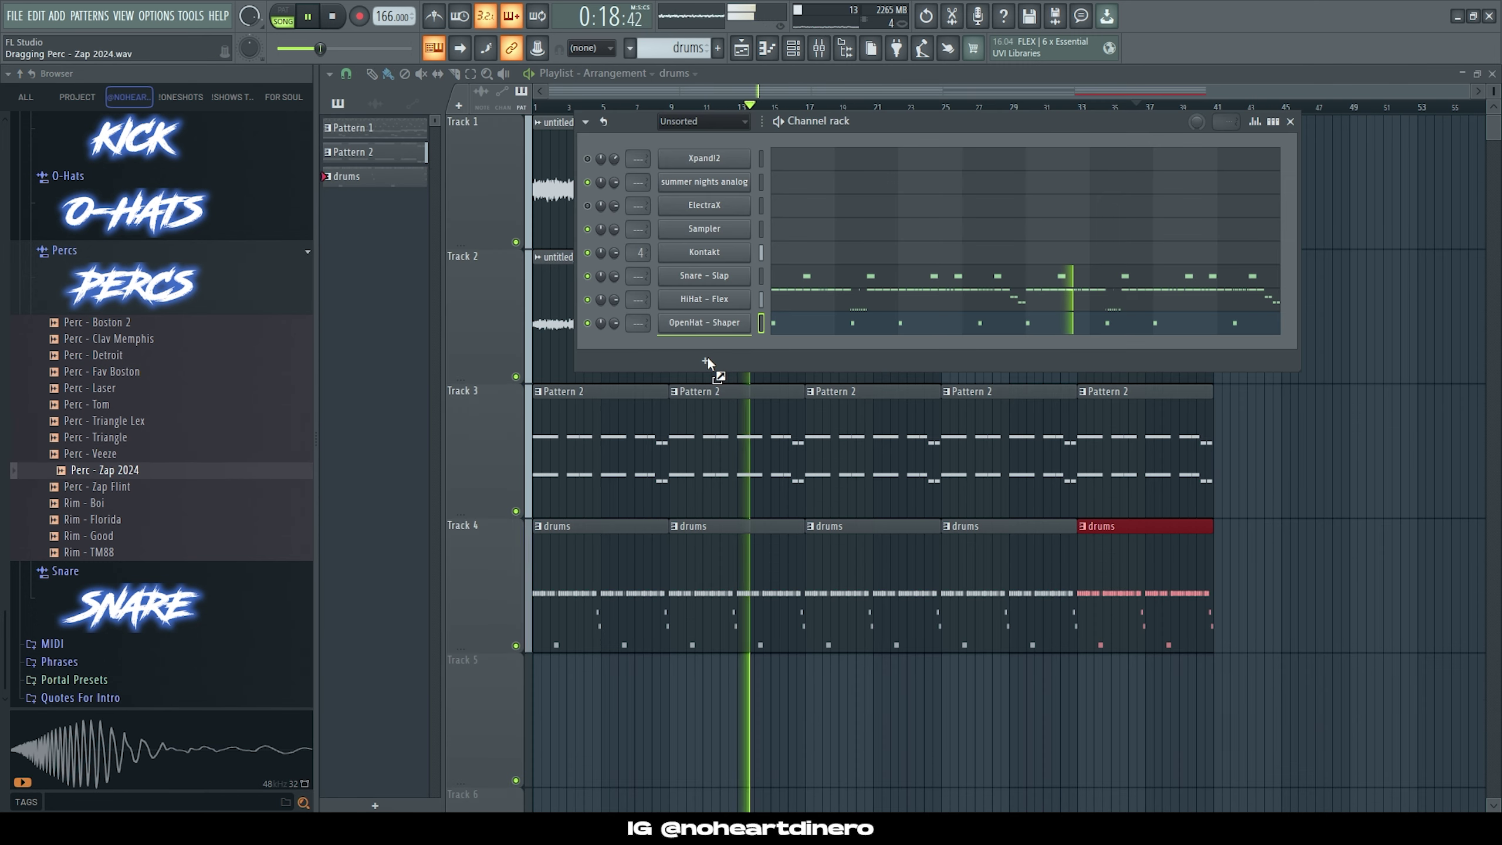
pyautogui.moveTo(708, 363); pyautogui.dragTo(707, 359)
pyautogui.moveTo(139, 371); pyautogui.dragTo(680, 359)
# Step: Place four consecutive C5 Perc - Zap 2024 hits in the last quarter of bar 2 with slightly falling velocities
pyautogui.press('F7')
pyautogui.scroll(3, 446, 377)
pyautogui.scroll(-2, 516, 371)
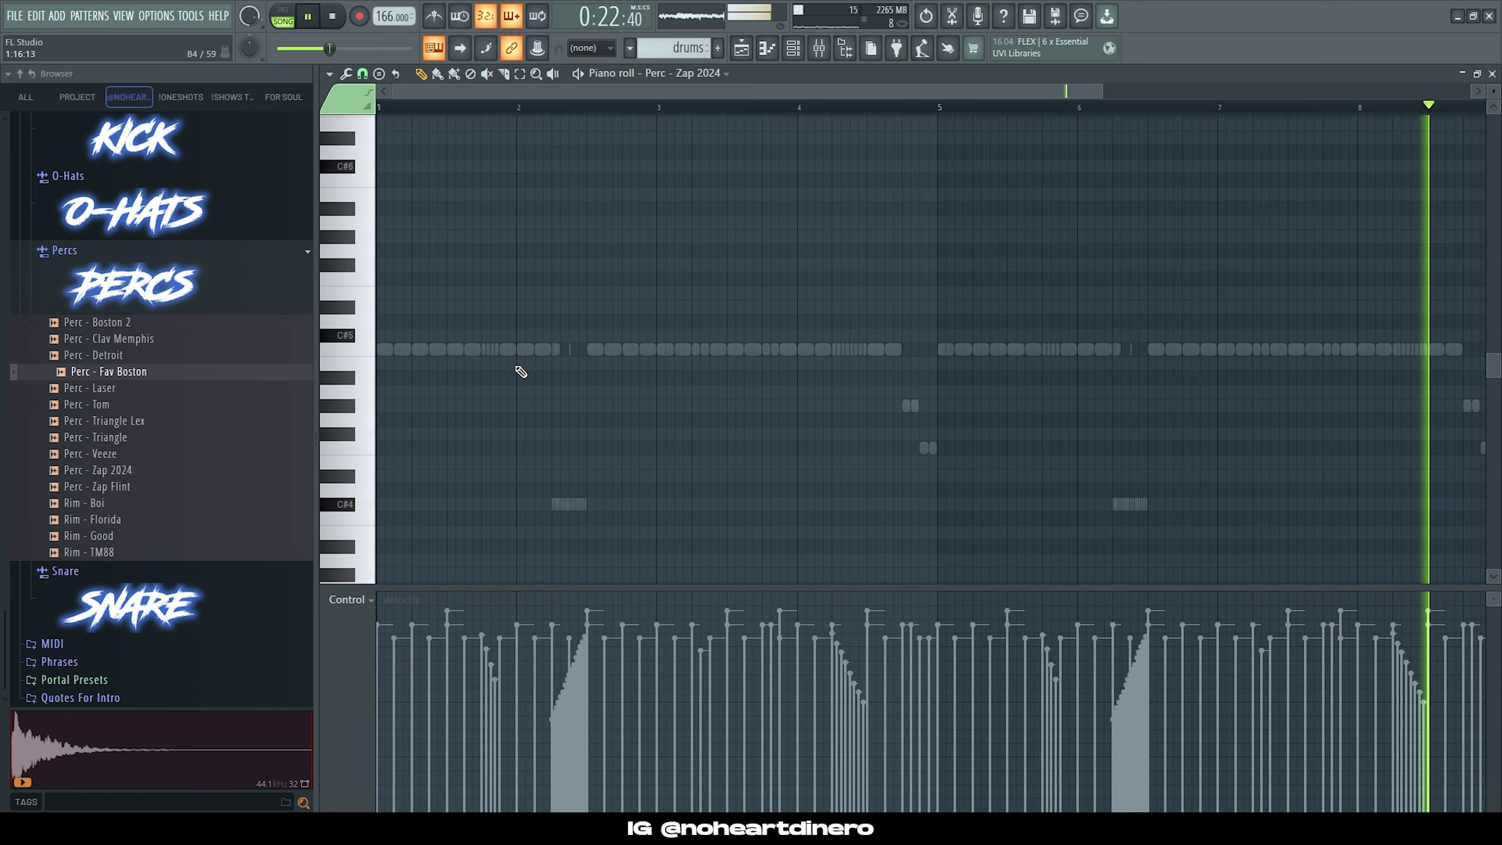
pyautogui.click(625, 352)
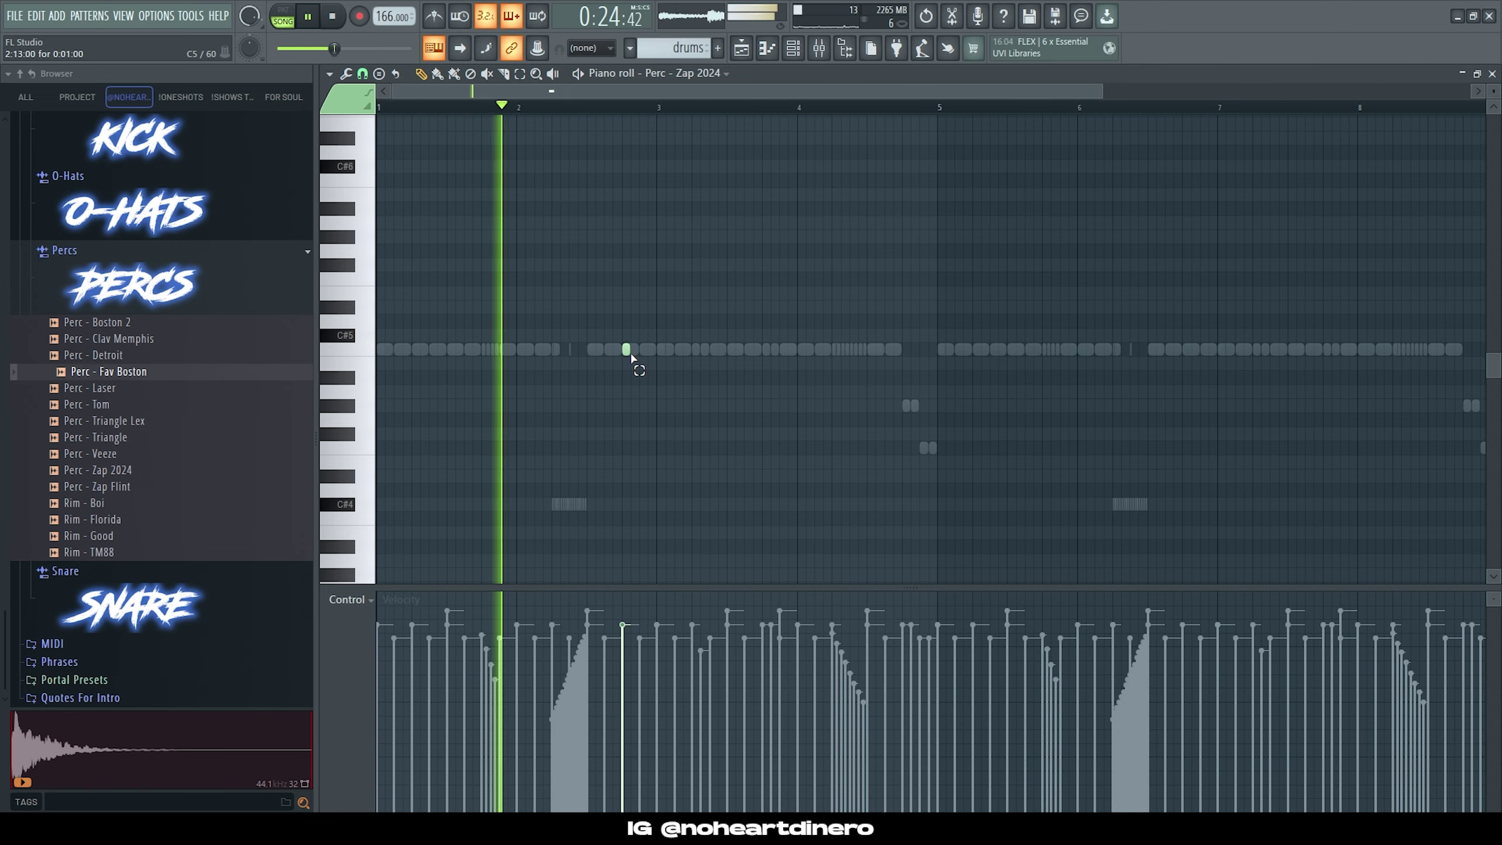
pyautogui.hotkey('ctrl', 'b')
pyautogui.hotkey('ctrl', 'b')
pyautogui.hotkey('ctrl', 'b')
pyautogui.hotkey('ctrl', 'a')
pyautogui.moveTo(621, 631); pyautogui.dragTo(650, 644)
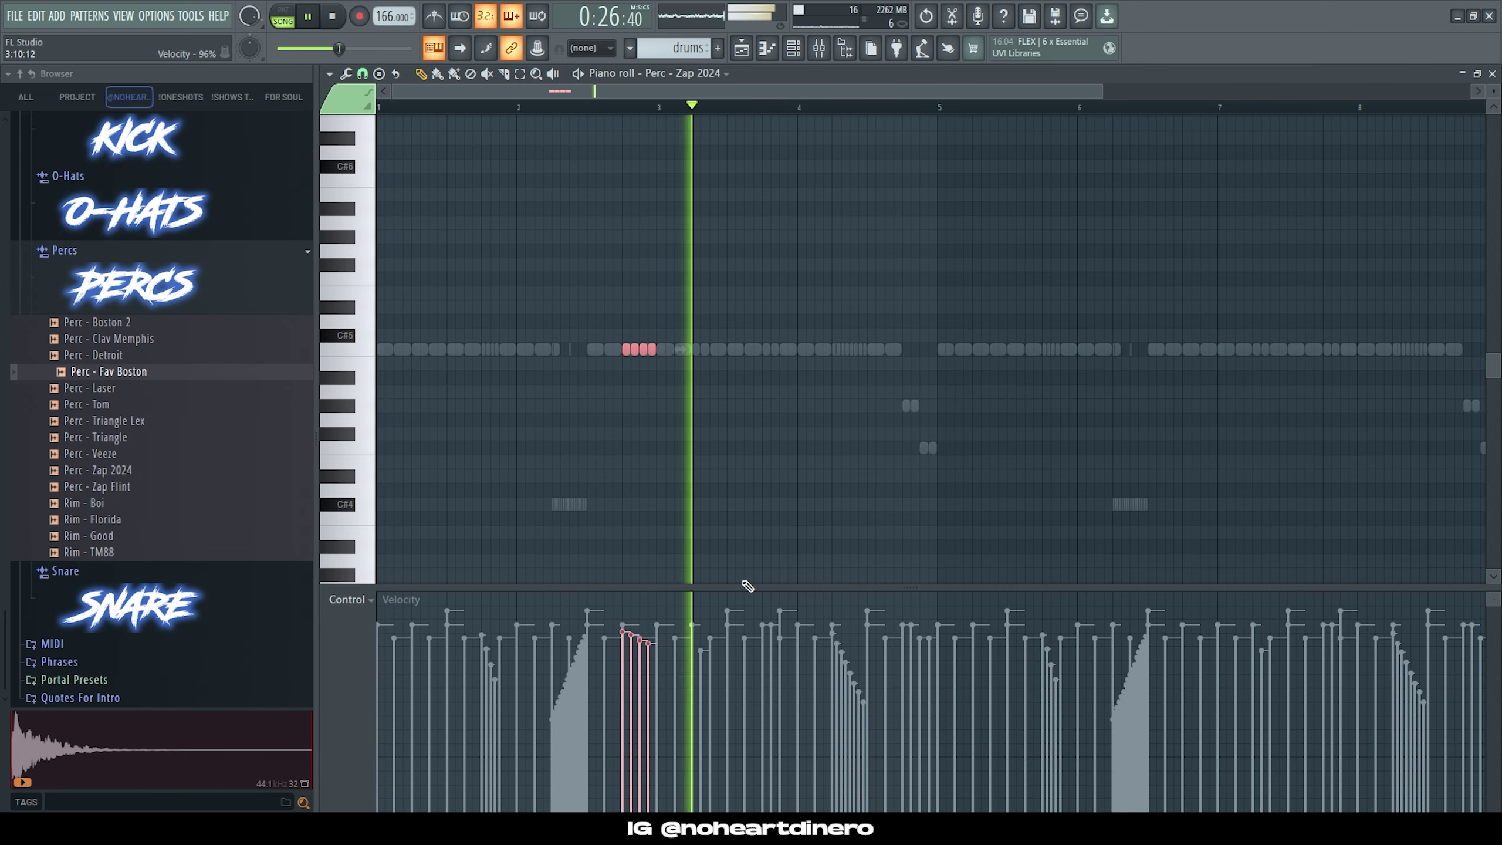
pyautogui.hotkey('ctrl', 'd')
# Step: Add three consecutive C5 Zap hits at the start of bar 4's last quarter, with slightly falling velocities
pyautogui.click(904, 350)
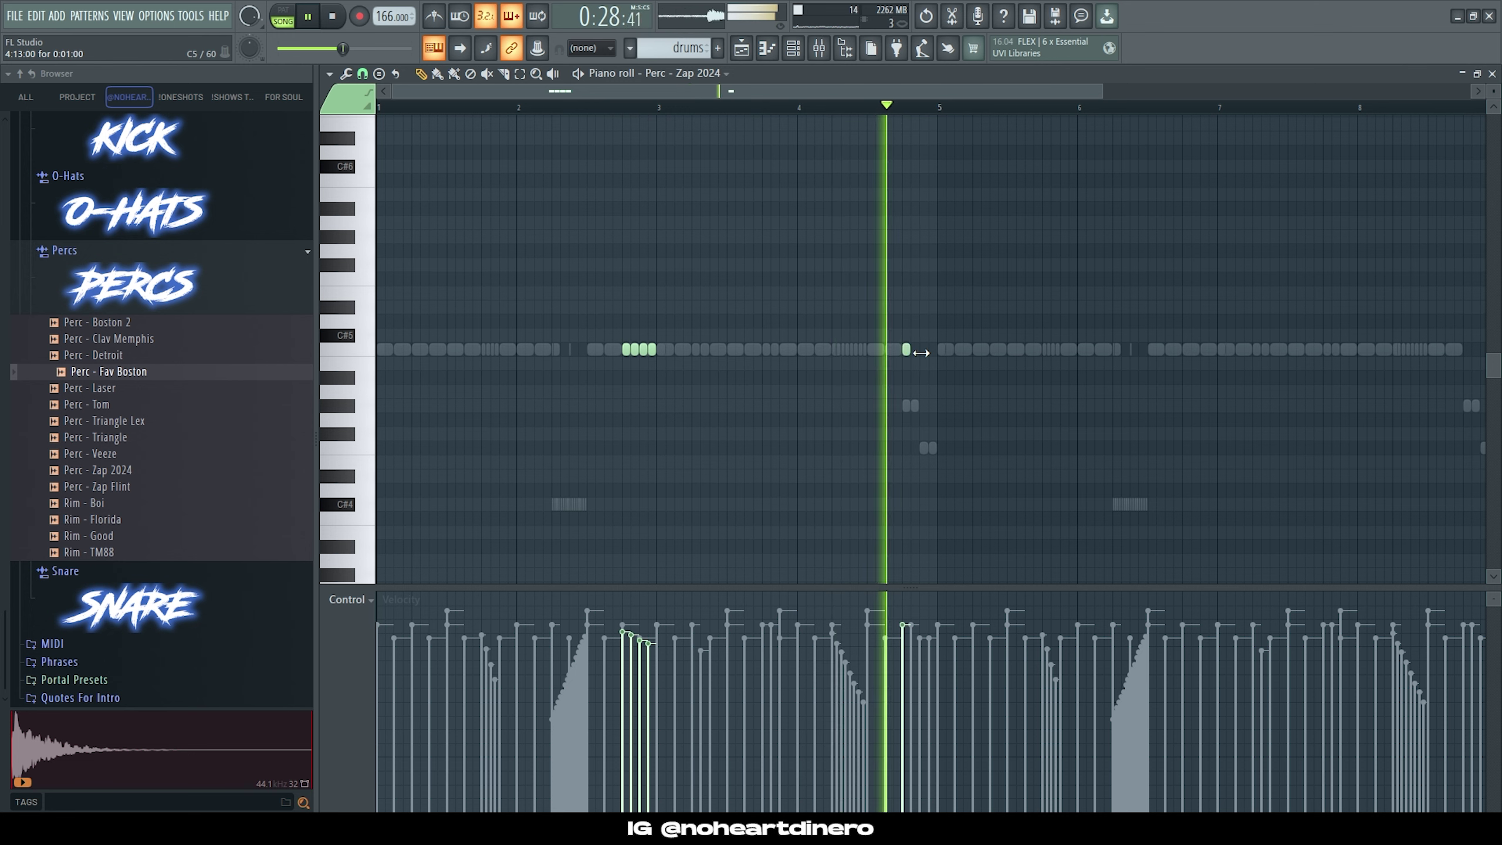
pyautogui.click(914, 350)
pyautogui.click(923, 349)
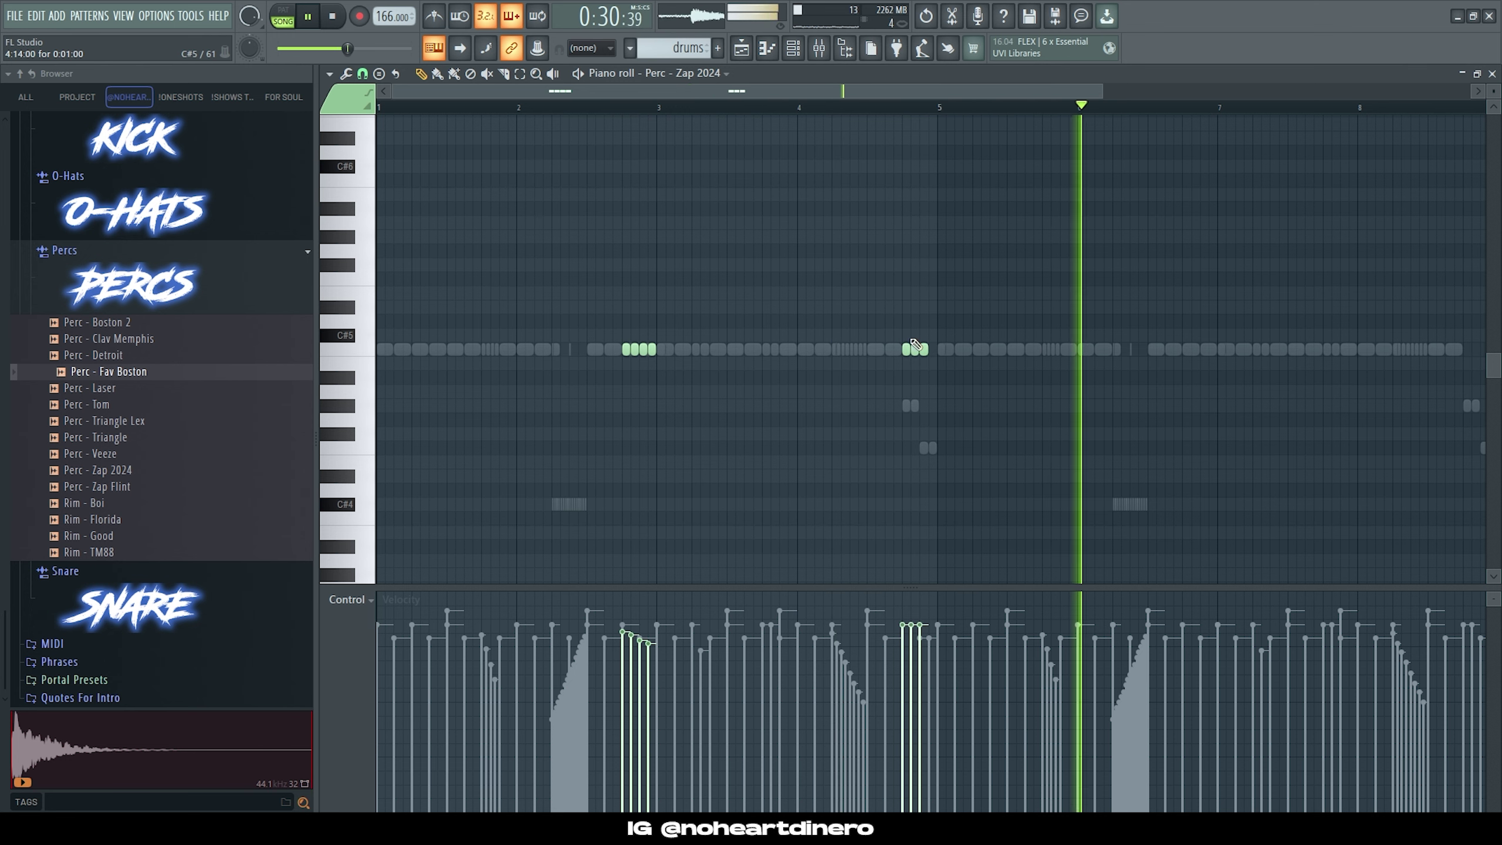
pyautogui.moveTo(903, 626); pyautogui.dragTo(920, 639)
# Step: Copy both groups of Zap hits four bars ahead into bars 6 and 8
pyautogui.moveTo(1086, 463); pyautogui.dragTo(473, 269)
pyautogui.moveTo(638, 351)
pyautogui.mouseDown()
pyautogui.moveTo(1253, 359)
pyautogui.moveTo(1199, 361)
pyautogui.mouseUp()
pyautogui.keyDown('ctrl'); pyautogui.rightClick(757, 418); pyautogui.keyUp('ctrl')
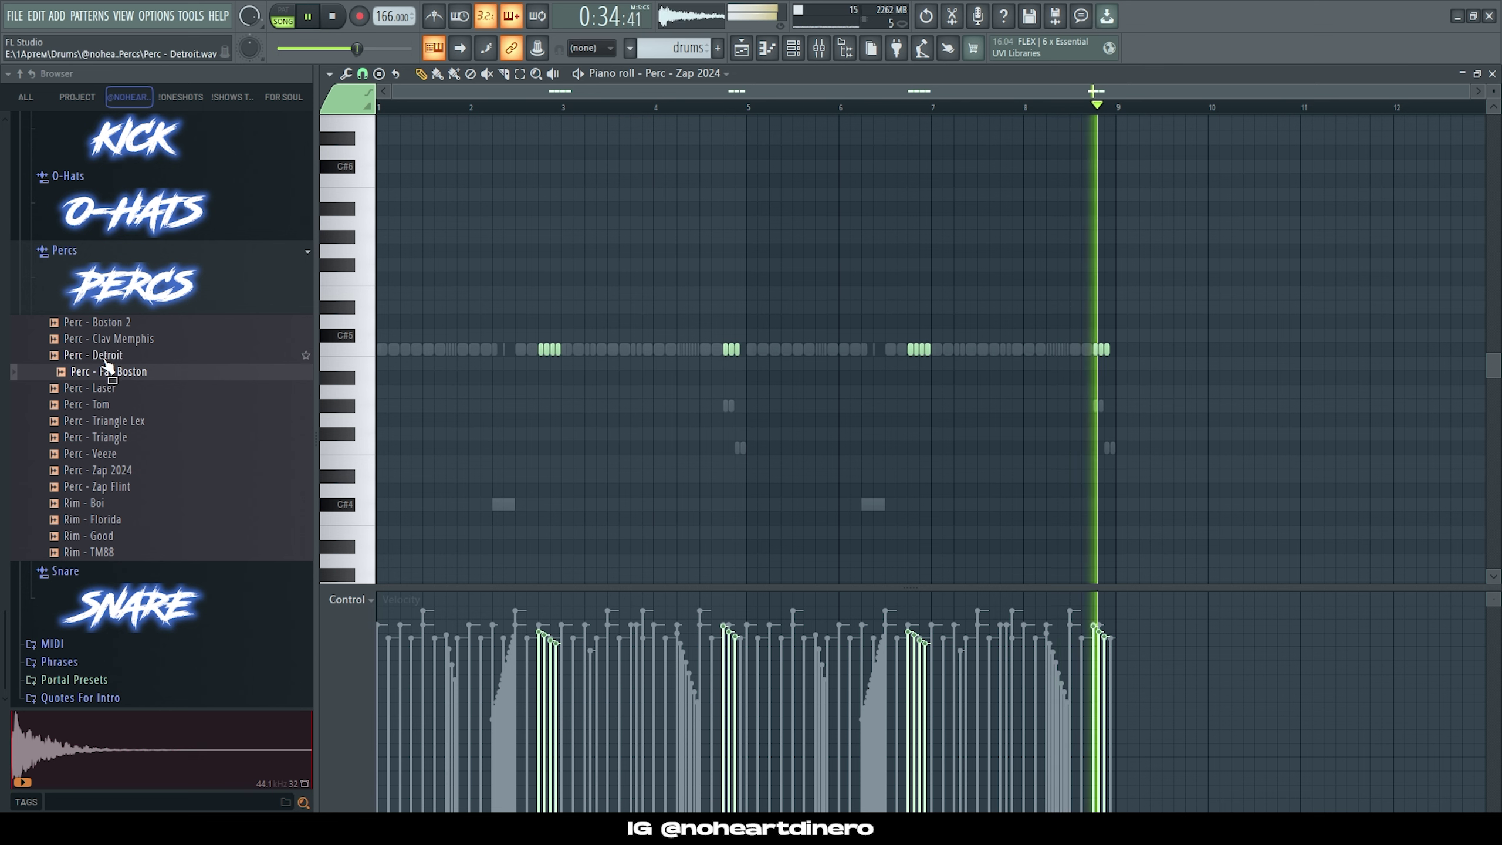
# Step: Place two-step C5 Perc - Fav Boston hits a quarter into bar 1 and as a consecutive pair a quarter into bar 3
pyautogui.press('F6')
pyautogui.click(793, 370)
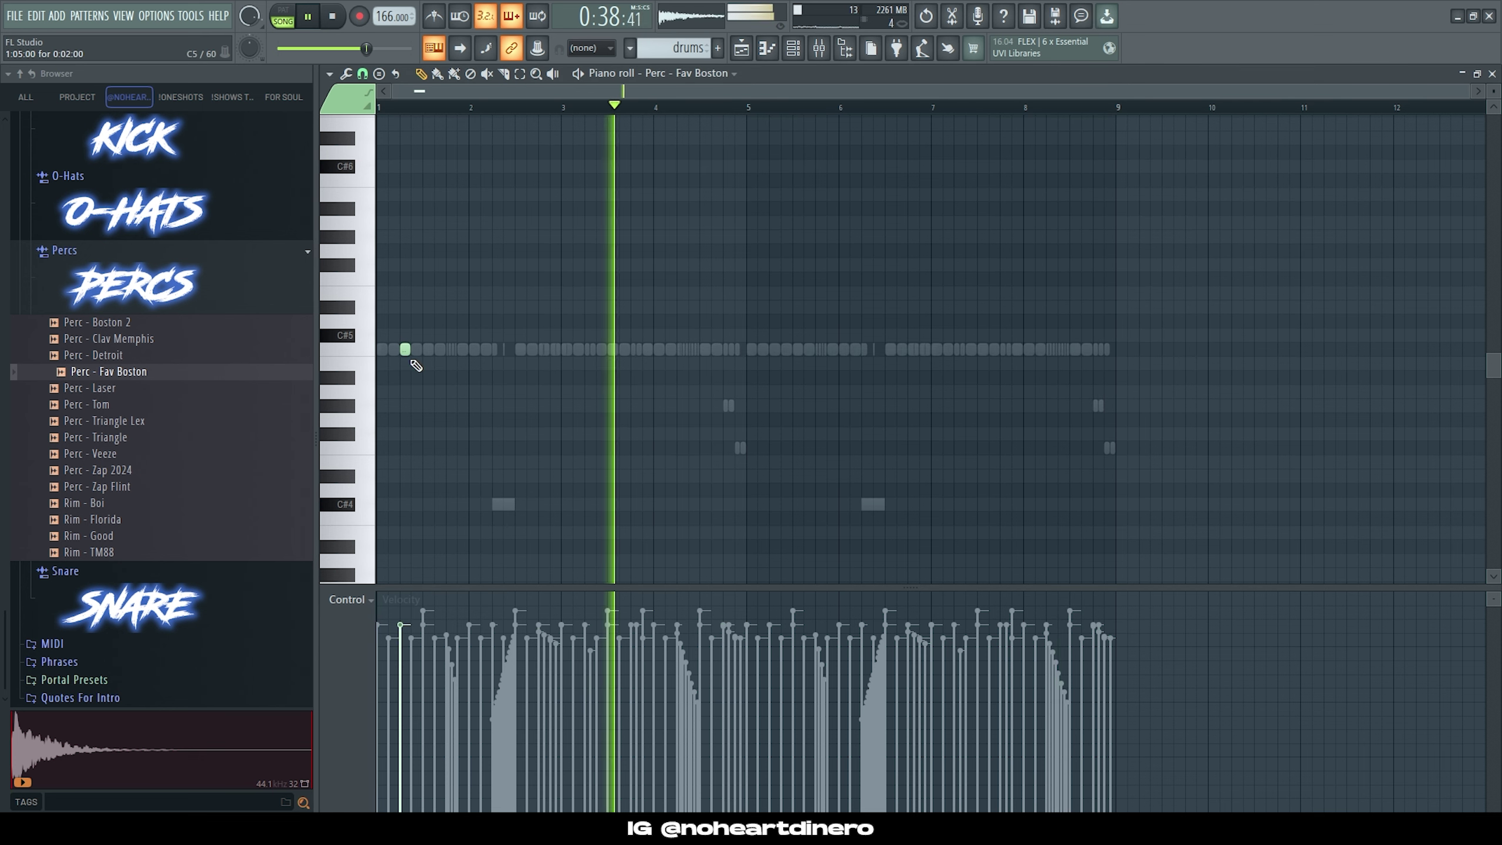
pyautogui.click(798, 50)
pyautogui.click(704, 371)
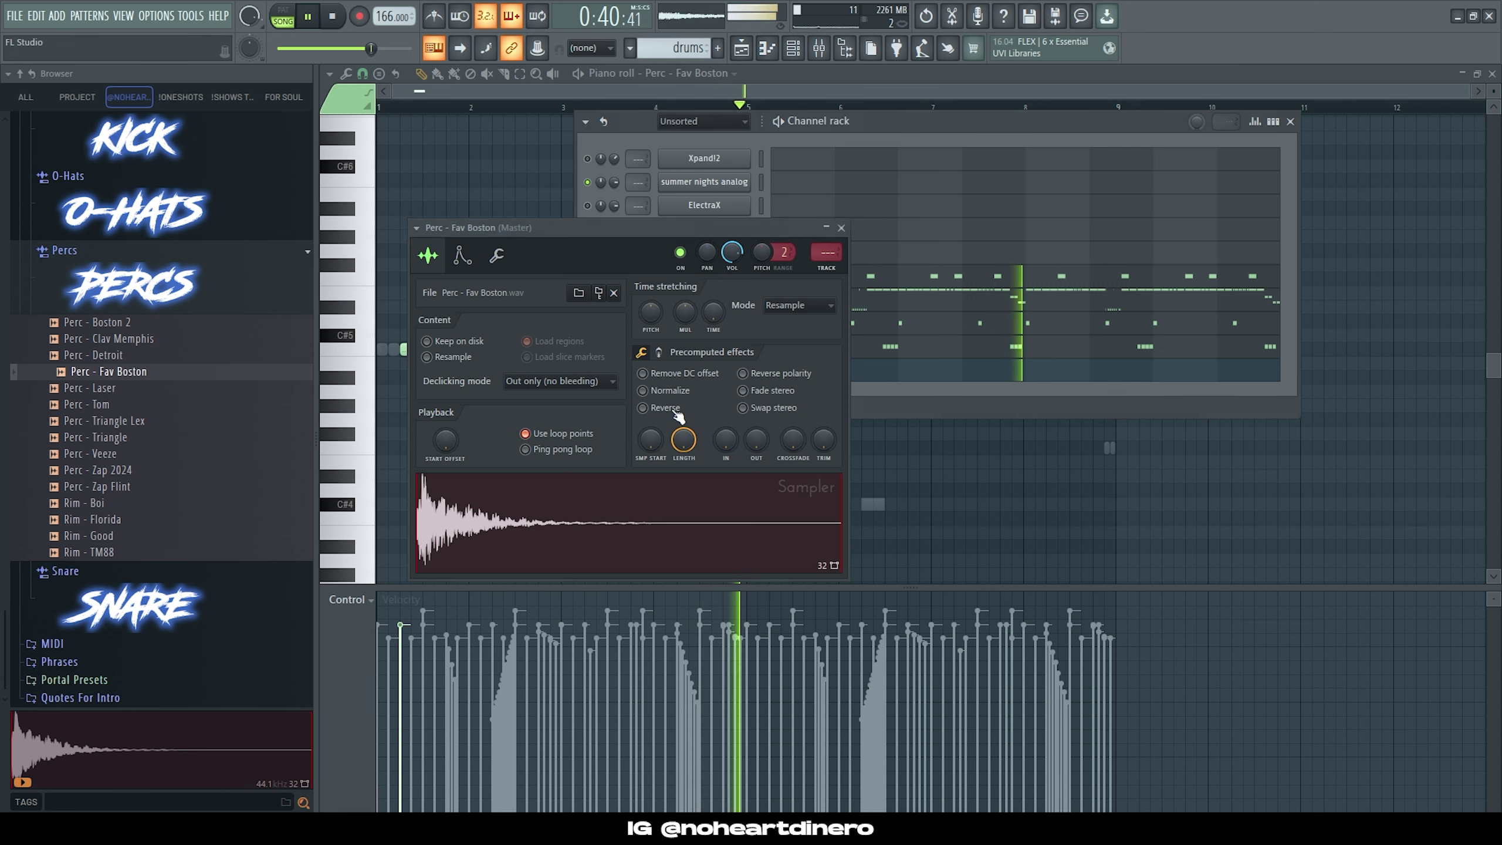
pyautogui.click(979, 500)
pyautogui.scroll(2, 645, 400)
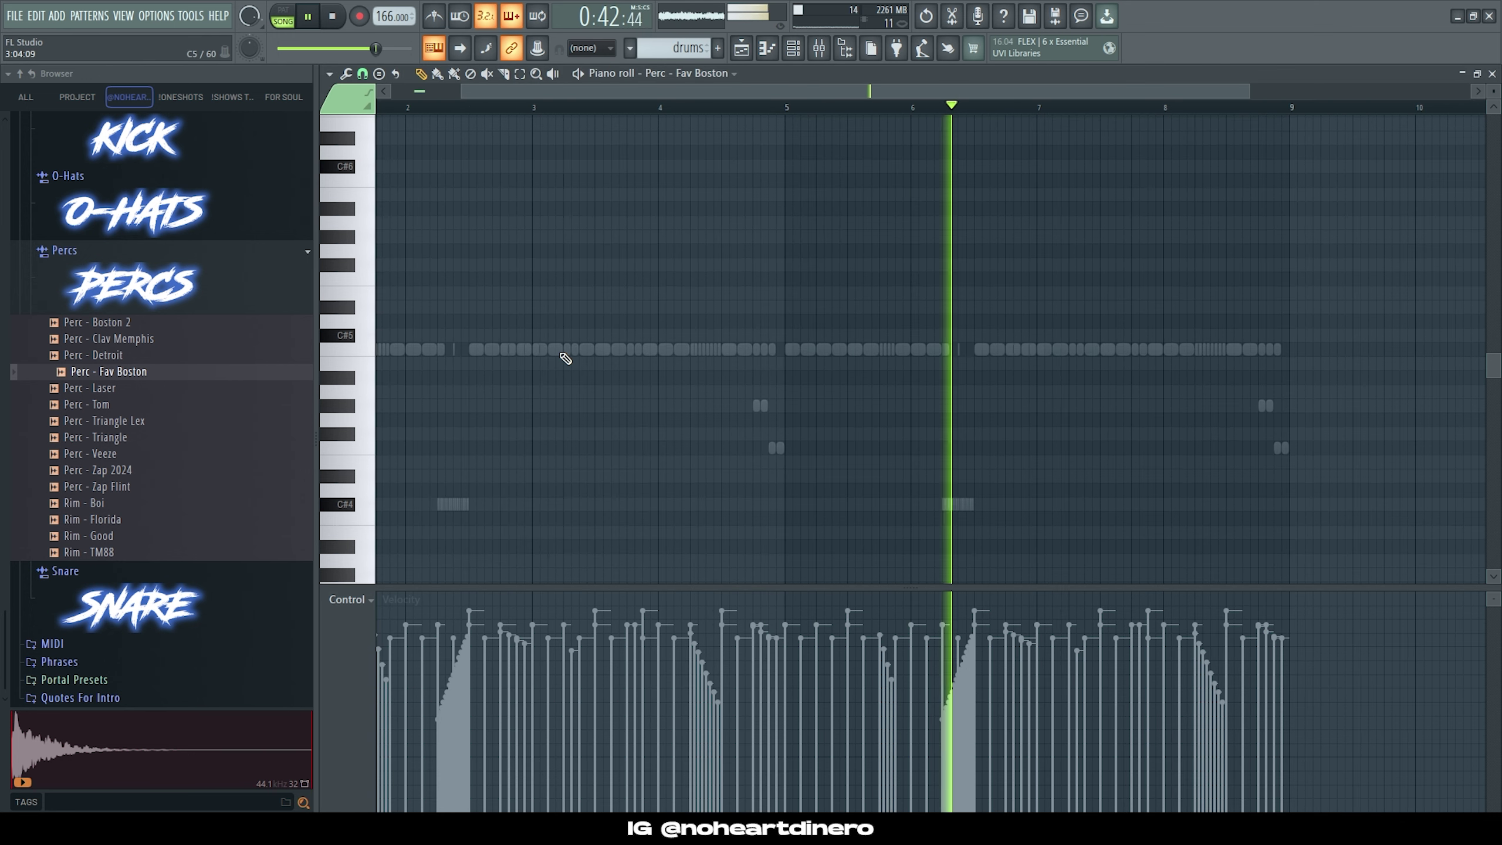
pyautogui.click(564, 354)
pyautogui.click(584, 350)
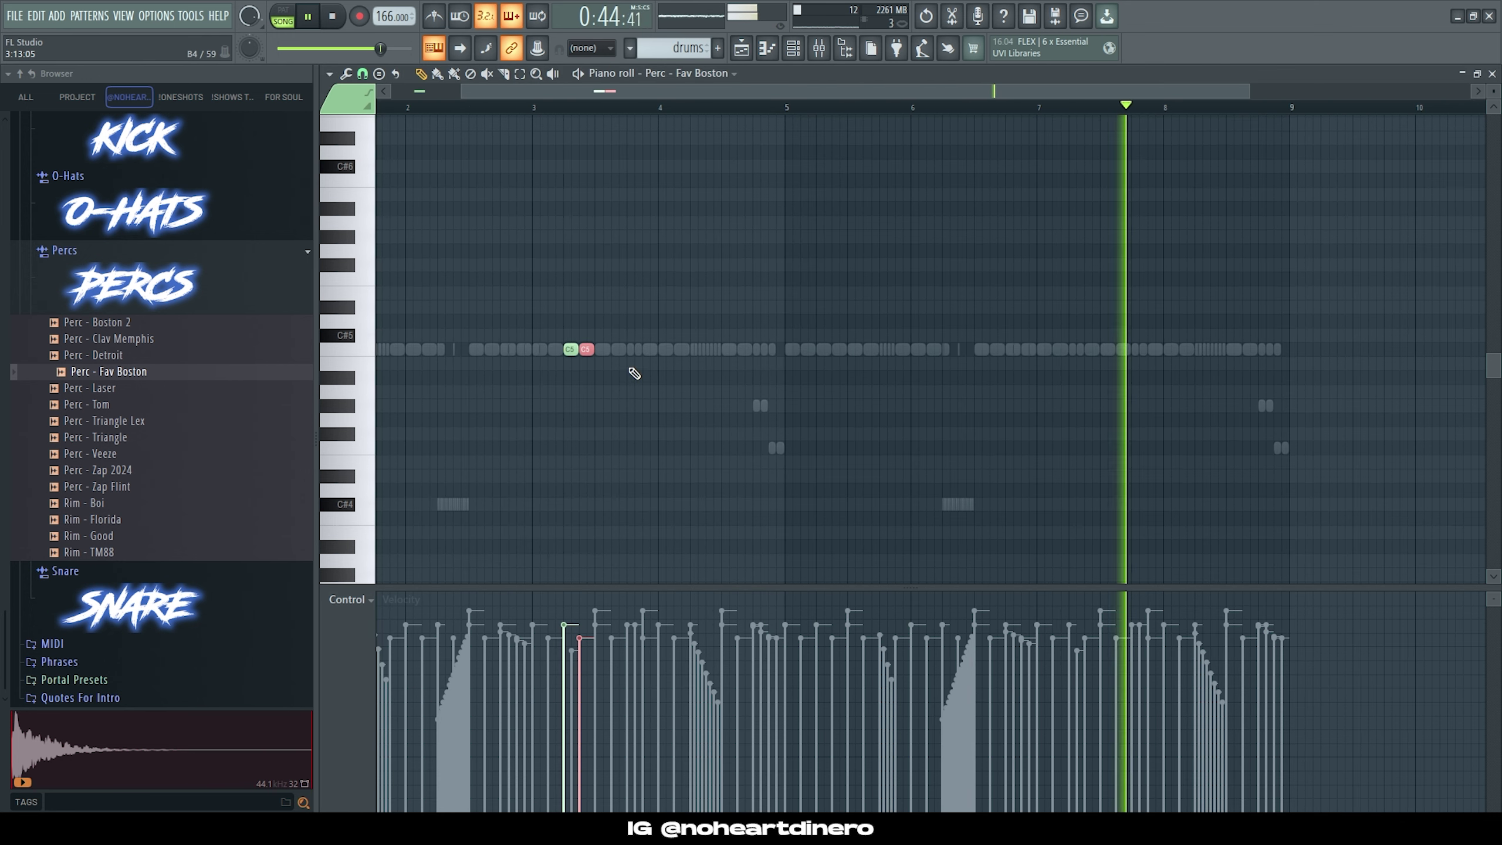
# Step: Copy the three Fav Boston hits four bars ahead into bars 5 and 7
pyautogui.scroll(-1, 632, 378)
pyautogui.moveTo(890, 502); pyautogui.dragTo(772, 384)
pyautogui.click(775, 394)
# Step: Audition 808 samples from the Stoner Vision drum kit and add 8 0 8 - A+ as a channel below the hi-hat
pyautogui.scroll(8, 201, 343)
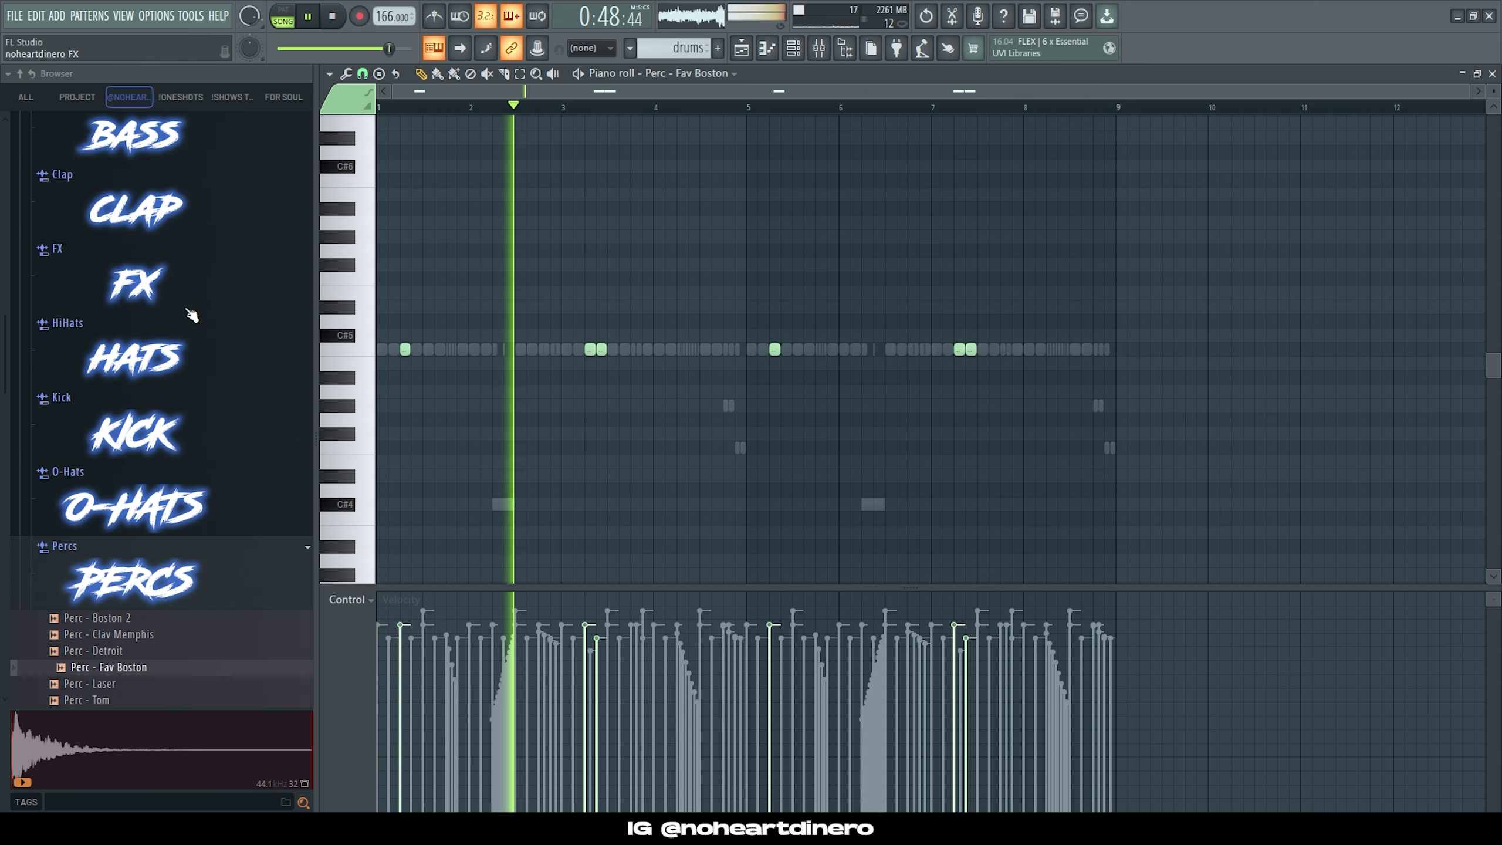
pyautogui.click(156, 264)
pyautogui.scroll(-3, 145, 291)
pyautogui.click(131, 287)
pyautogui.scroll(3, 126, 299)
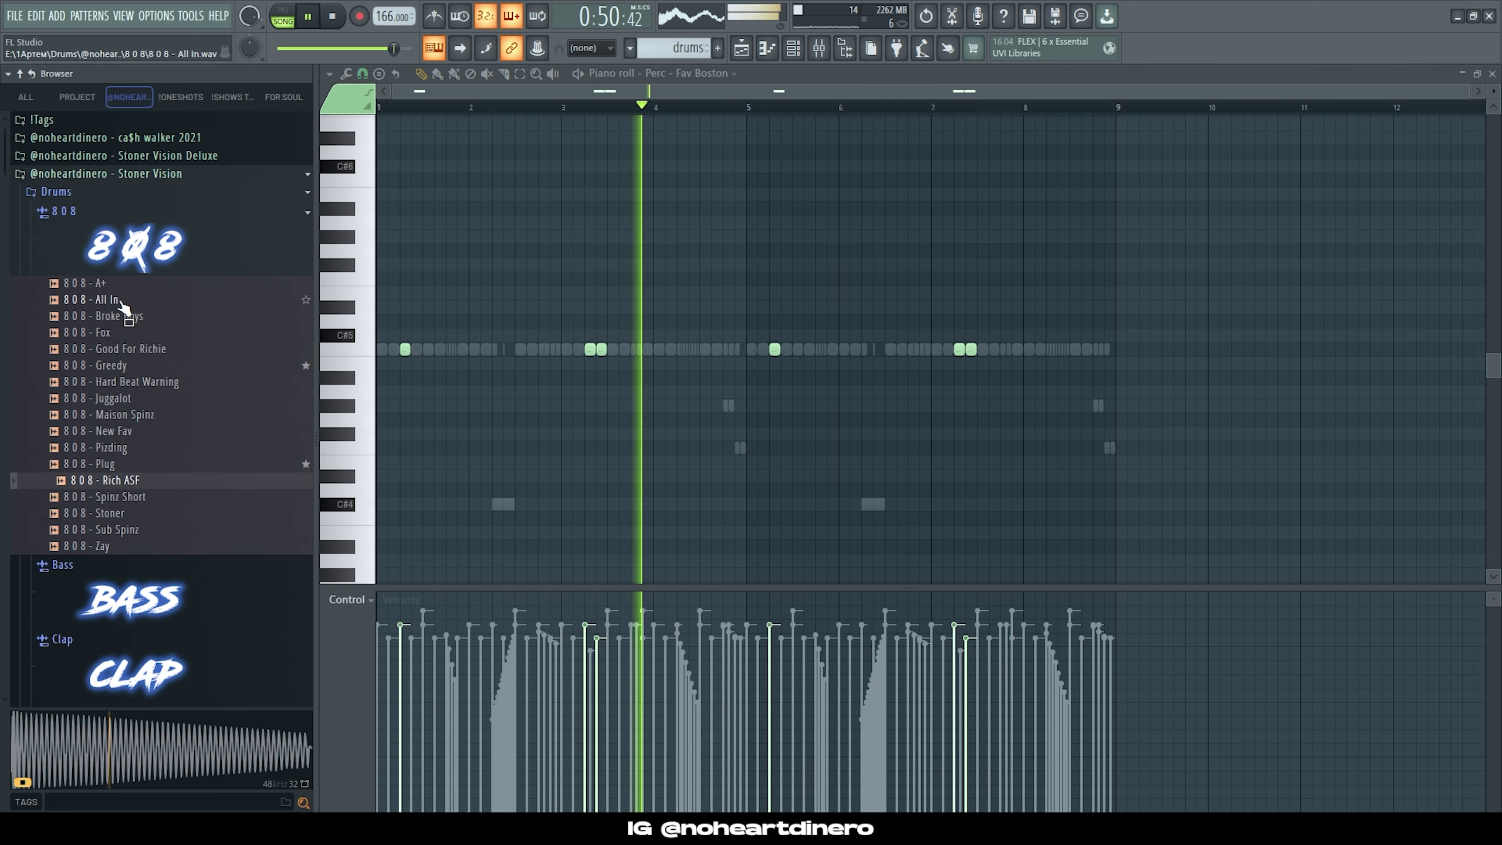
pyautogui.click(131, 317)
pyautogui.moveTo(111, 286); pyautogui.dragTo(708, 324)
pyautogui.rightClick(713, 390)
pyautogui.click(780, 494)
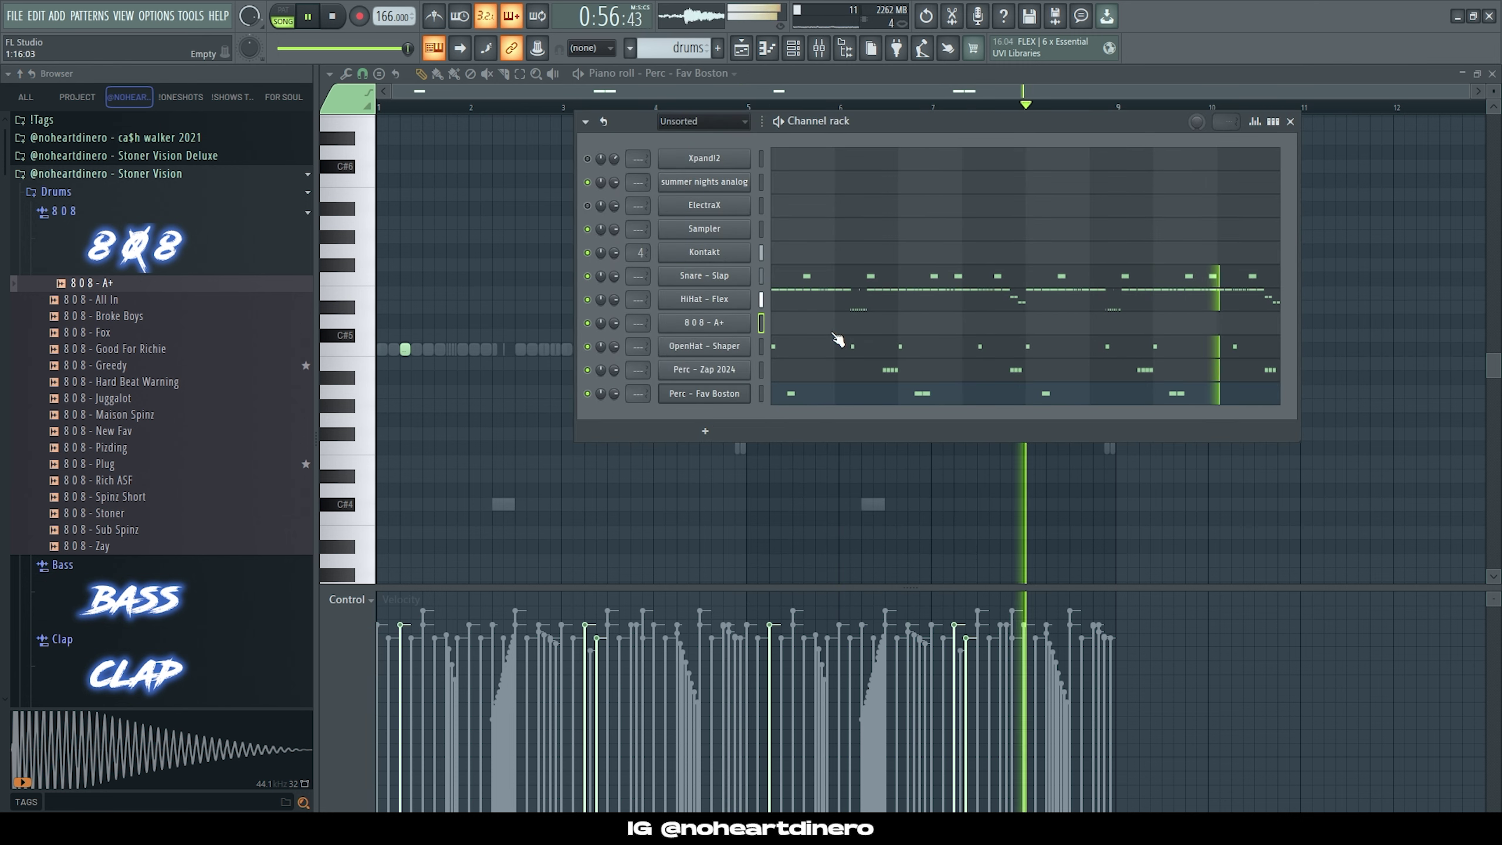
# Step: Place four short C#5 notes for the 808 at steps 1, 7 and 13 of bar 1 and step 5 of bar 2
pyautogui.click(834, 330)
pyautogui.click(381, 335)
pyautogui.scroll(2, 409, 337)
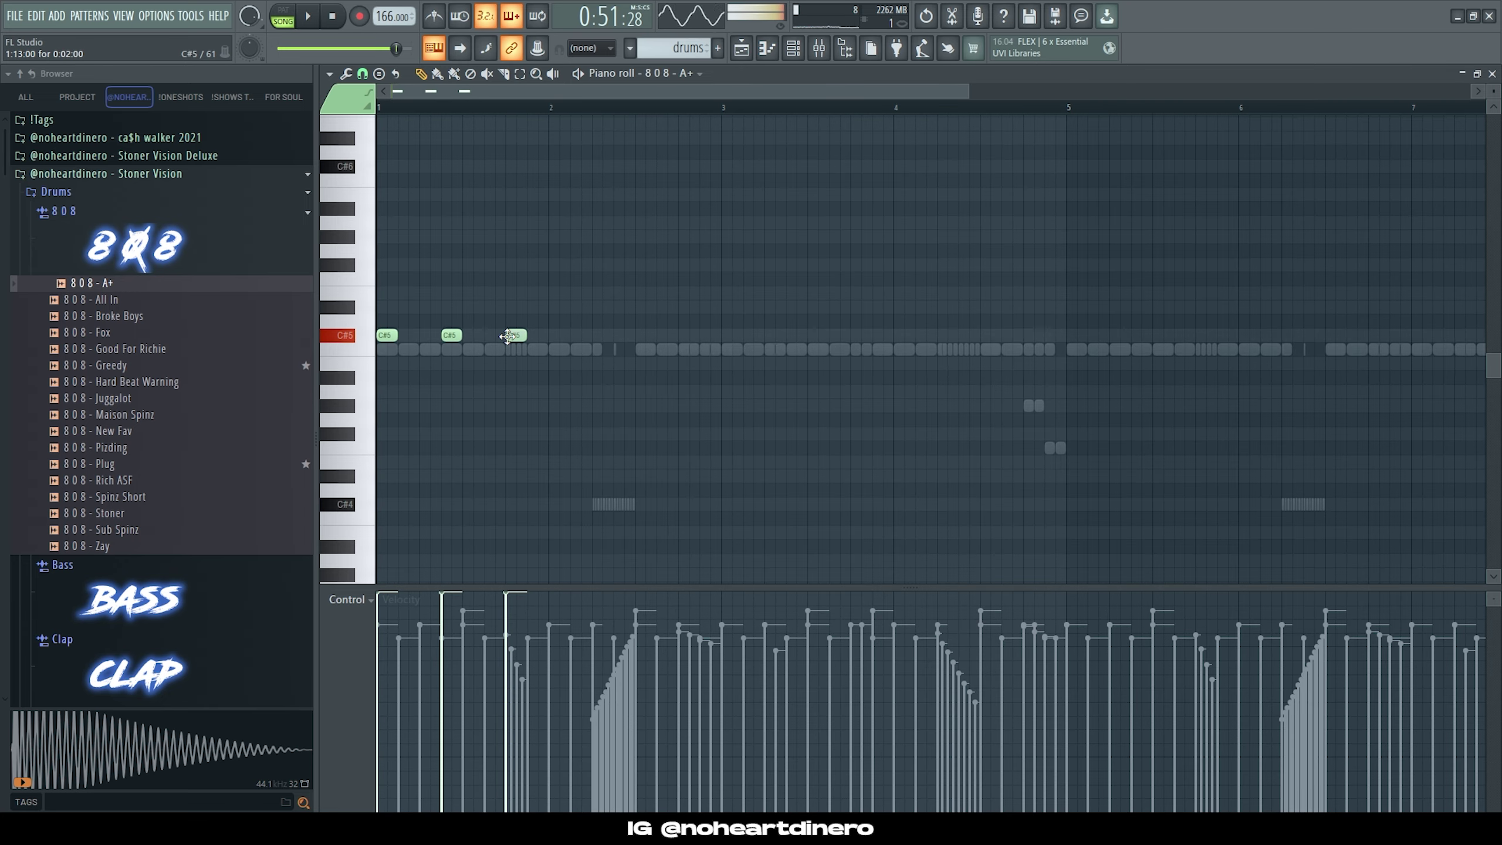
pyautogui.click(598, 335)
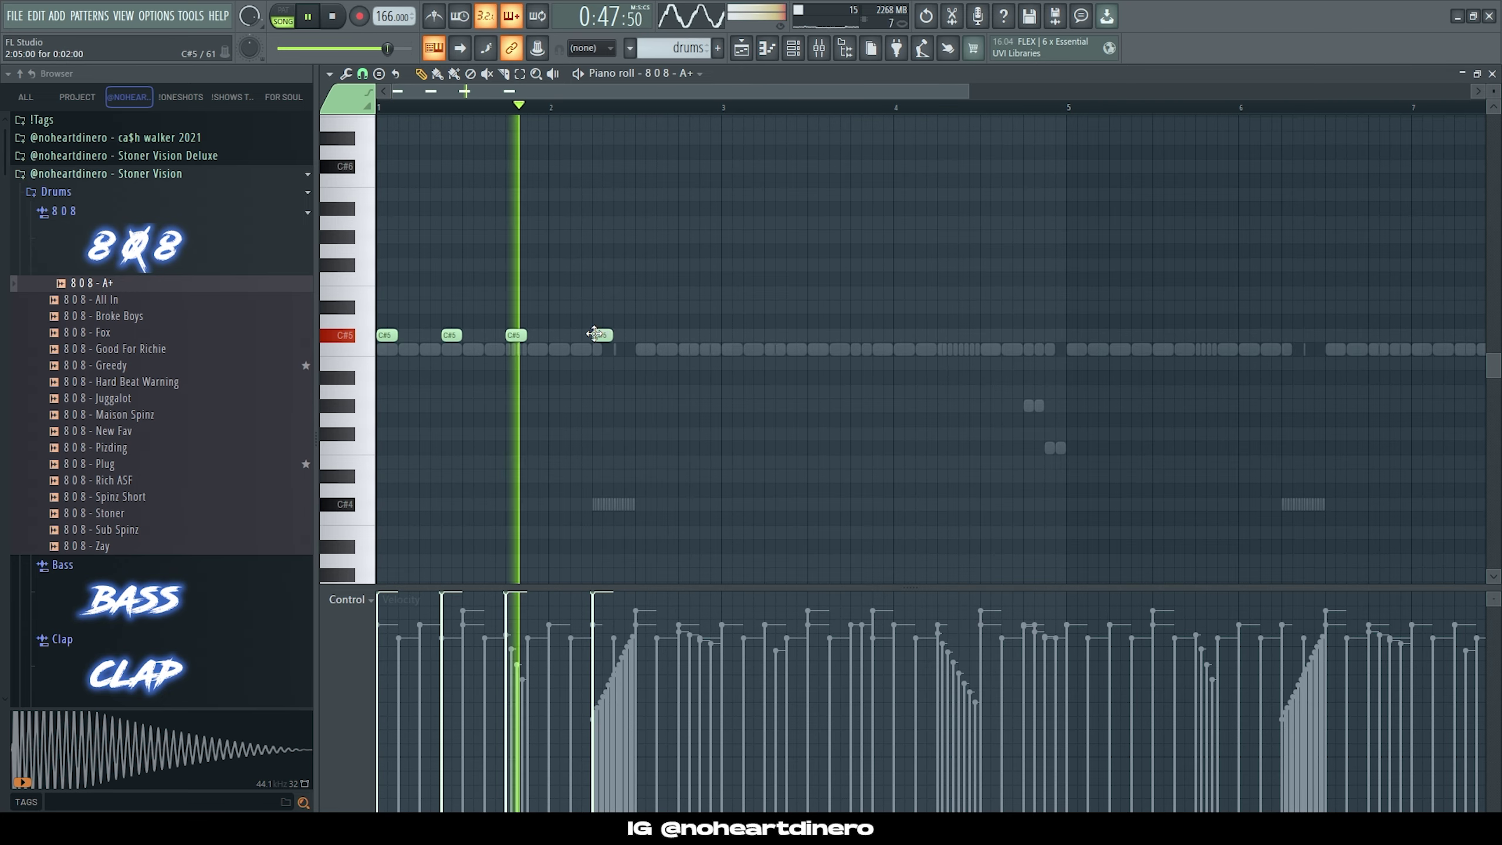
pyautogui.press('F6')
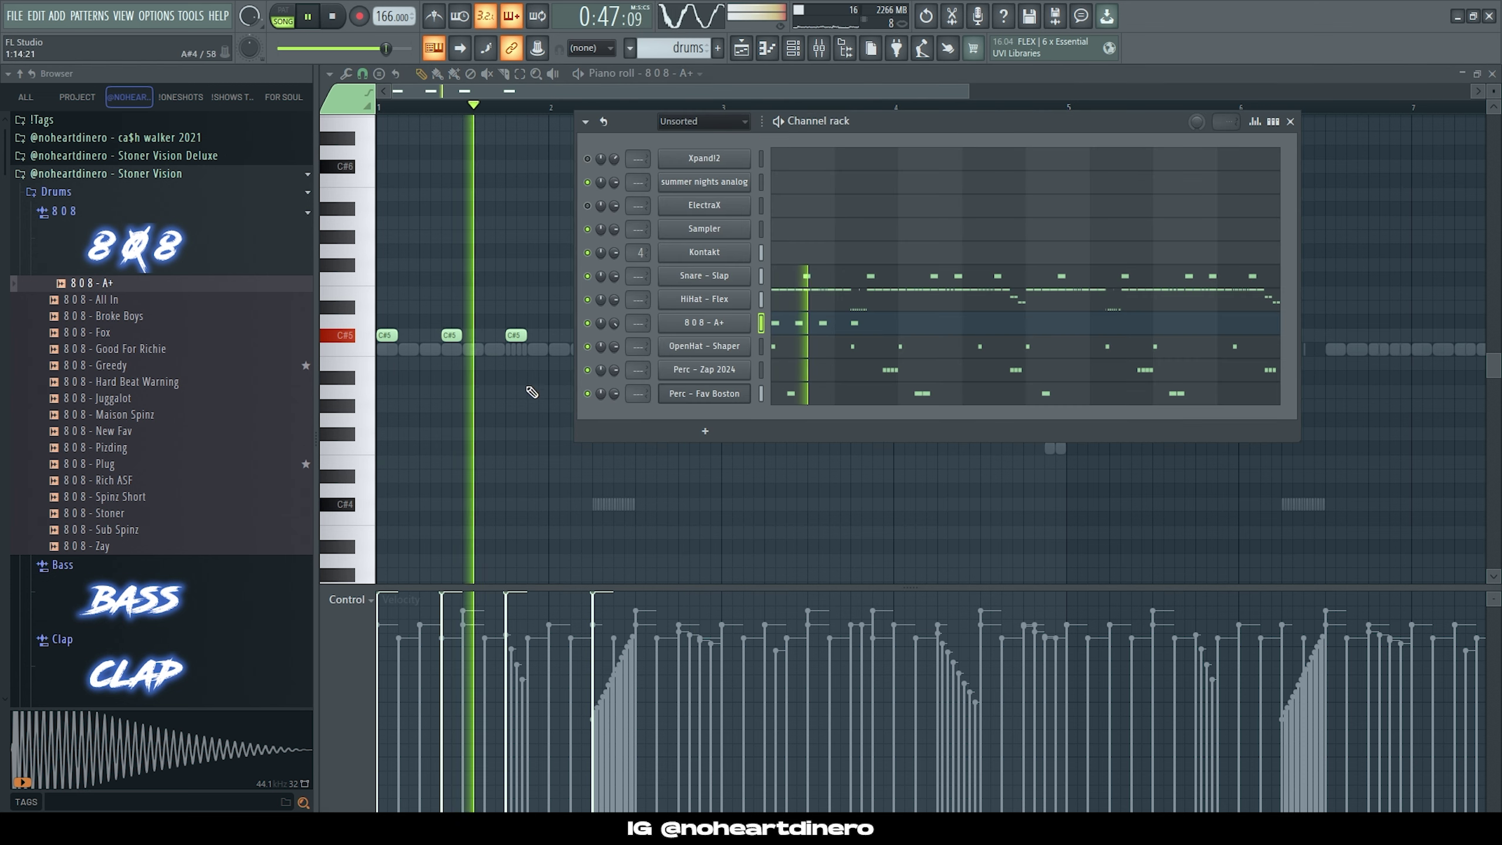
pyautogui.press('F6')
# Step: Try 8 0 8 - All In in the 808 channel, audition Broke Boys and Fox, and switch the channel back to 8 0 8 - A+
pyautogui.press('space')
pyautogui.rightClick(76, 301)
pyautogui.click(77, 302)
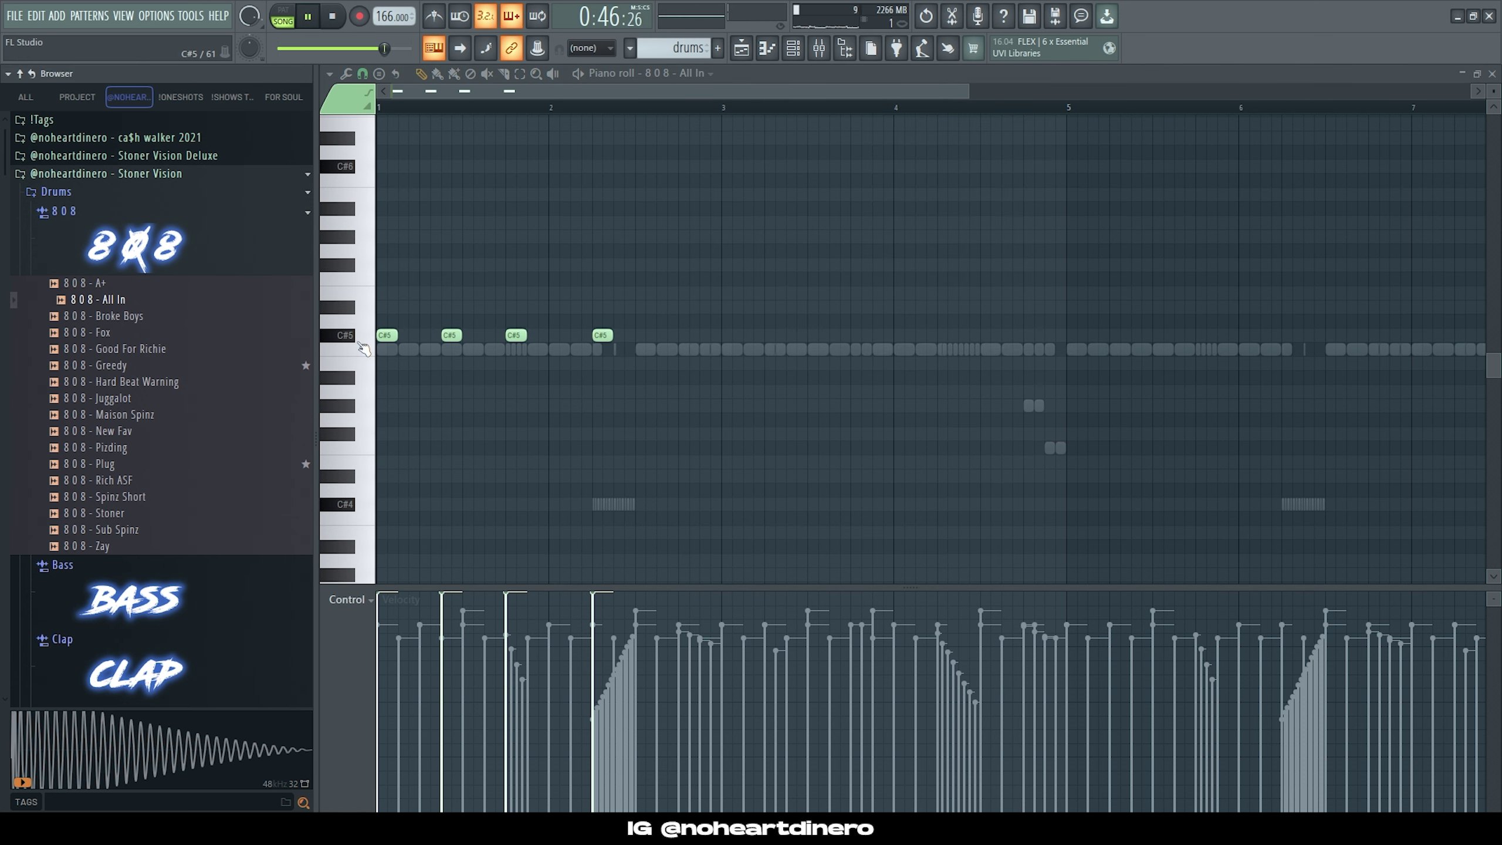
pyautogui.press('space')
pyautogui.click(98, 321)
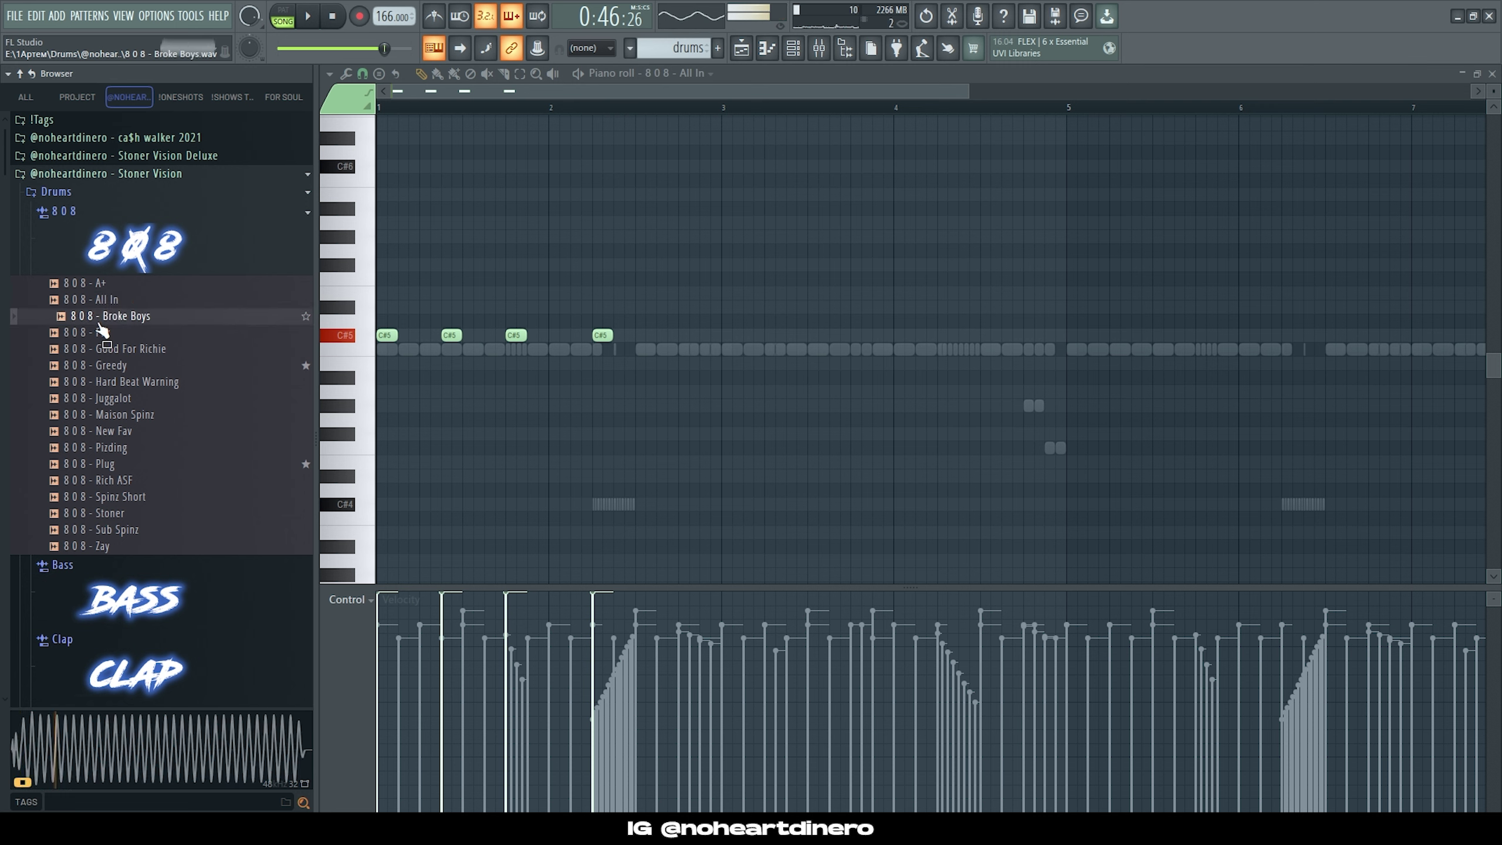
pyautogui.click(99, 334)
pyautogui.click(99, 286)
pyautogui.rightClick(100, 286)
pyautogui.click(102, 288)
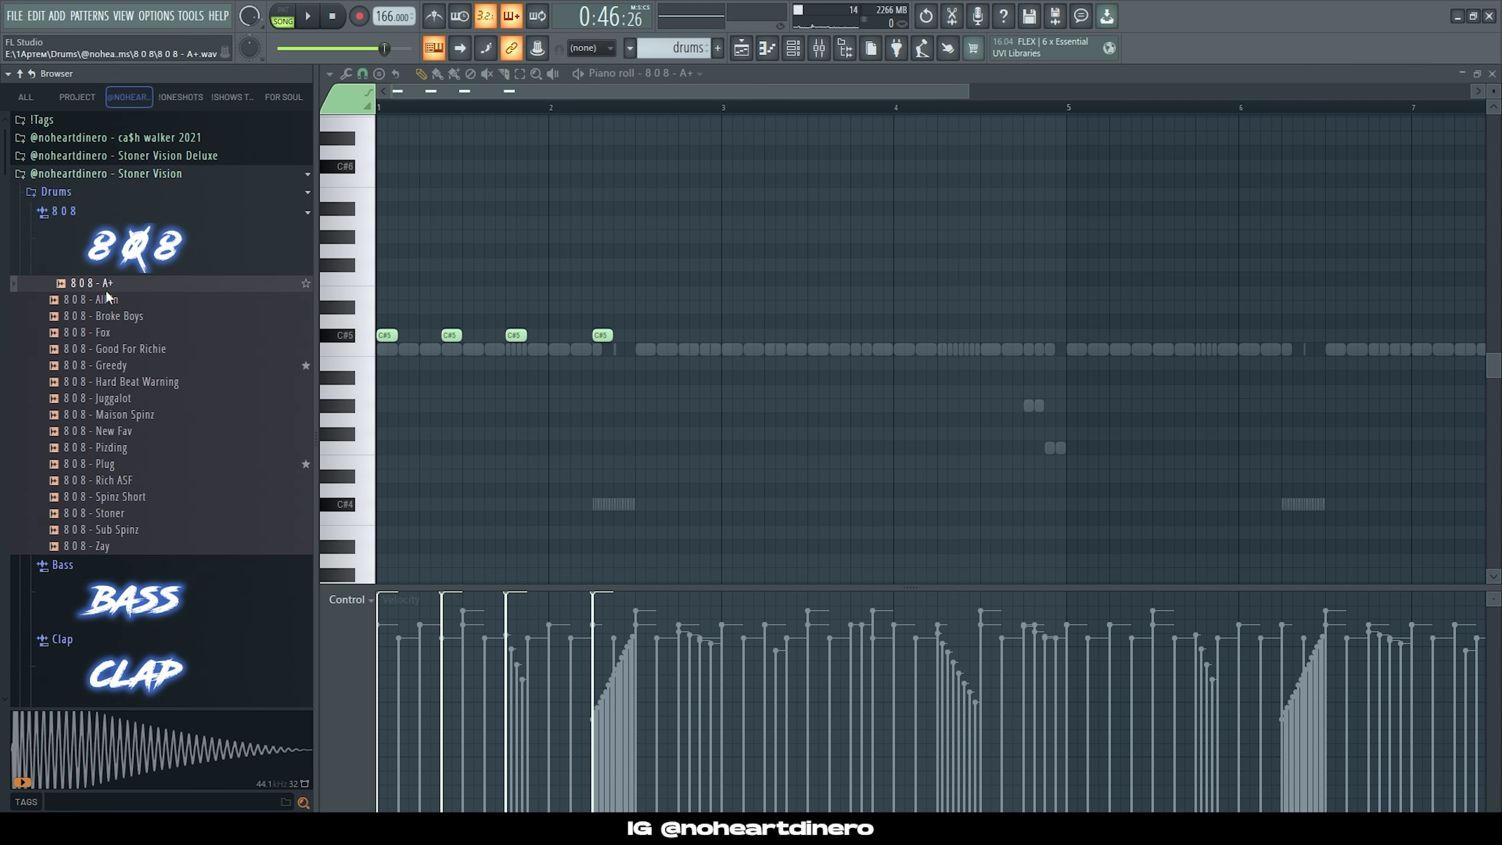
pyautogui.press('space')
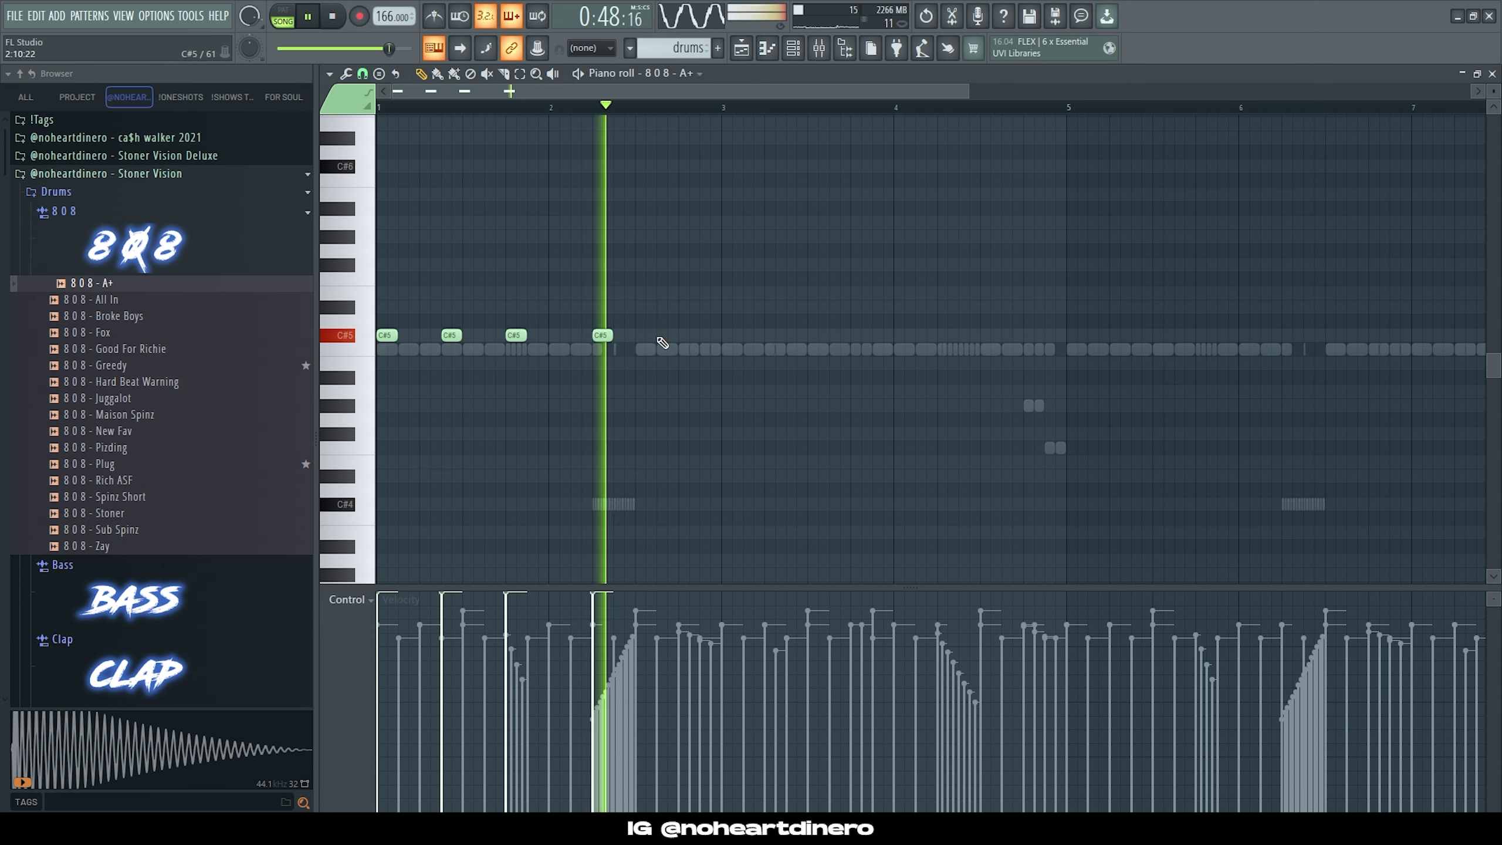
# Step: Add C#5 808 notes at steps 1, 7 and 13 of bar 3 and 5 and 11 of bar 4, and copy the line to bars 5 to 8
pyautogui.click(791, 336)
pyautogui.click(855, 336)
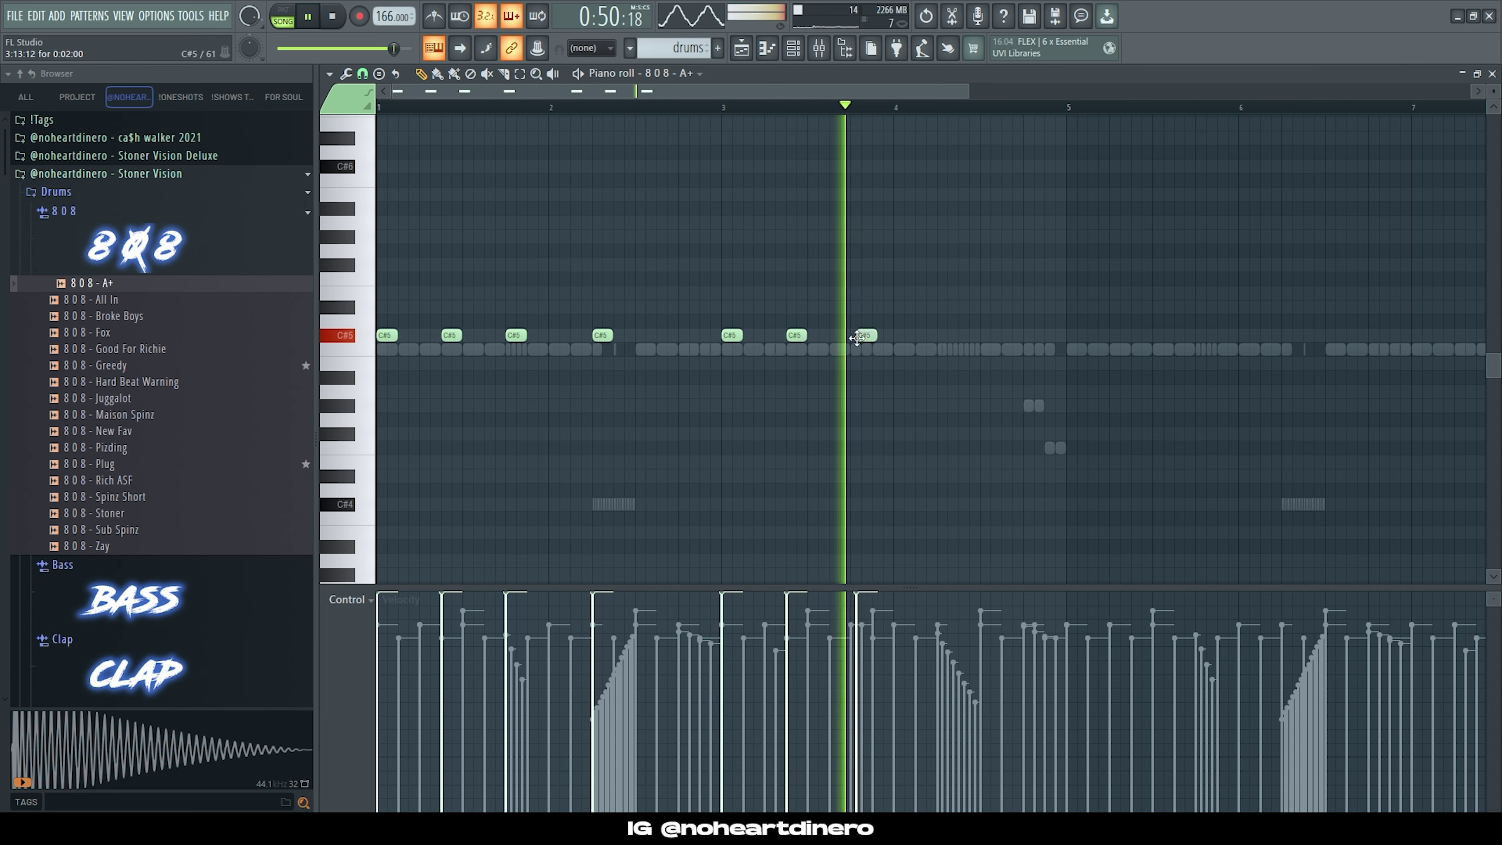
pyautogui.click(942, 337)
pyautogui.click(1003, 335)
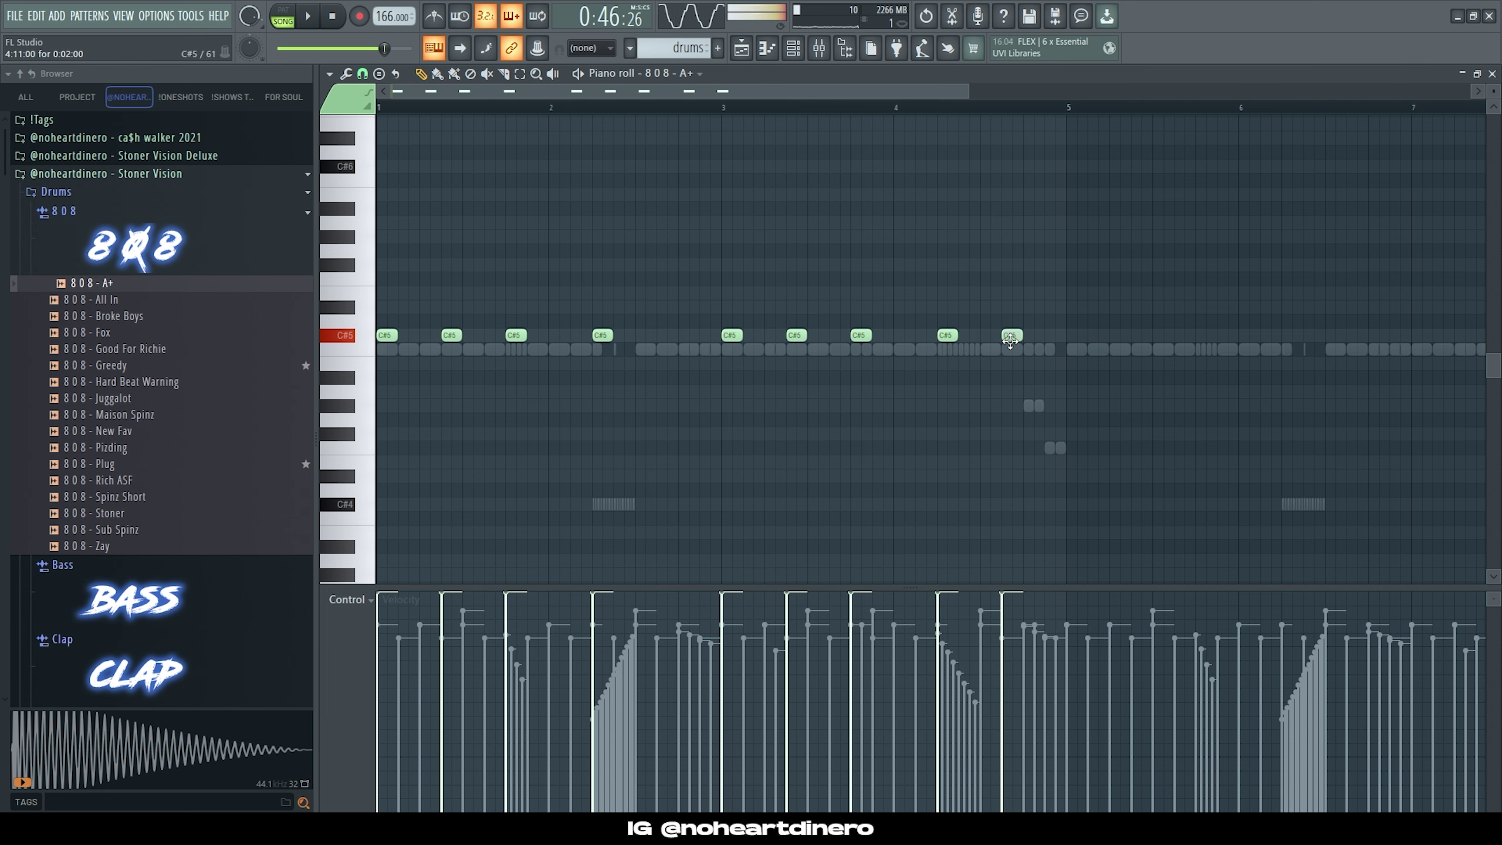
pyautogui.scroll(-2, 999, 384)
pyautogui.moveTo(809, 332); pyautogui.dragTo(837, 333)
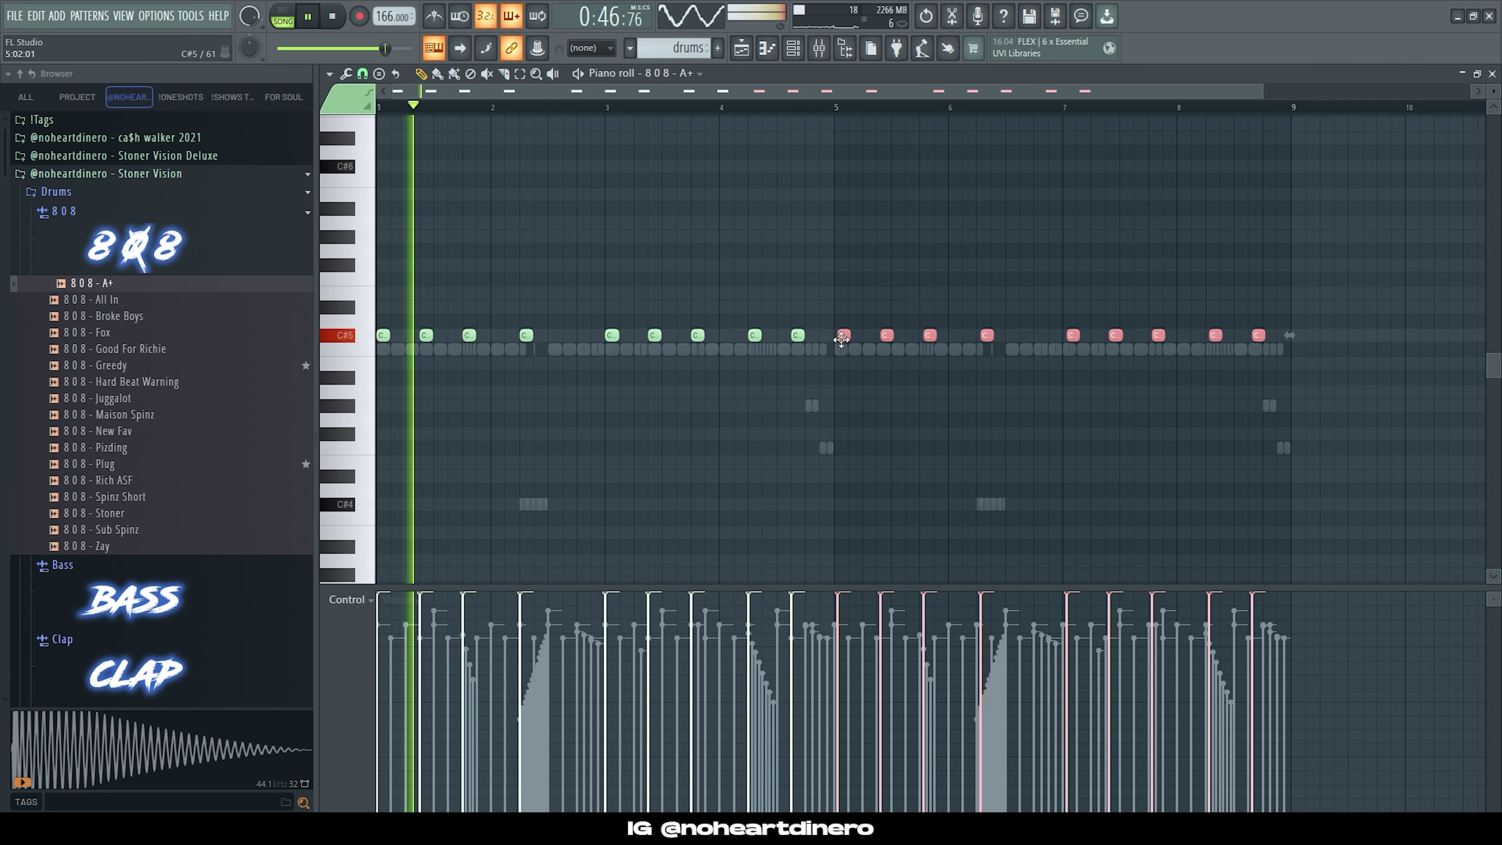
# Step: Vary the 808 ending in bar 8: move the last two notes to B4 and B5 and add a short and a longer G#5 note
pyautogui.moveTo(1312, 370); pyautogui.dragTo(1256, 382)
pyautogui.hotkey('ctrl', 'Up')
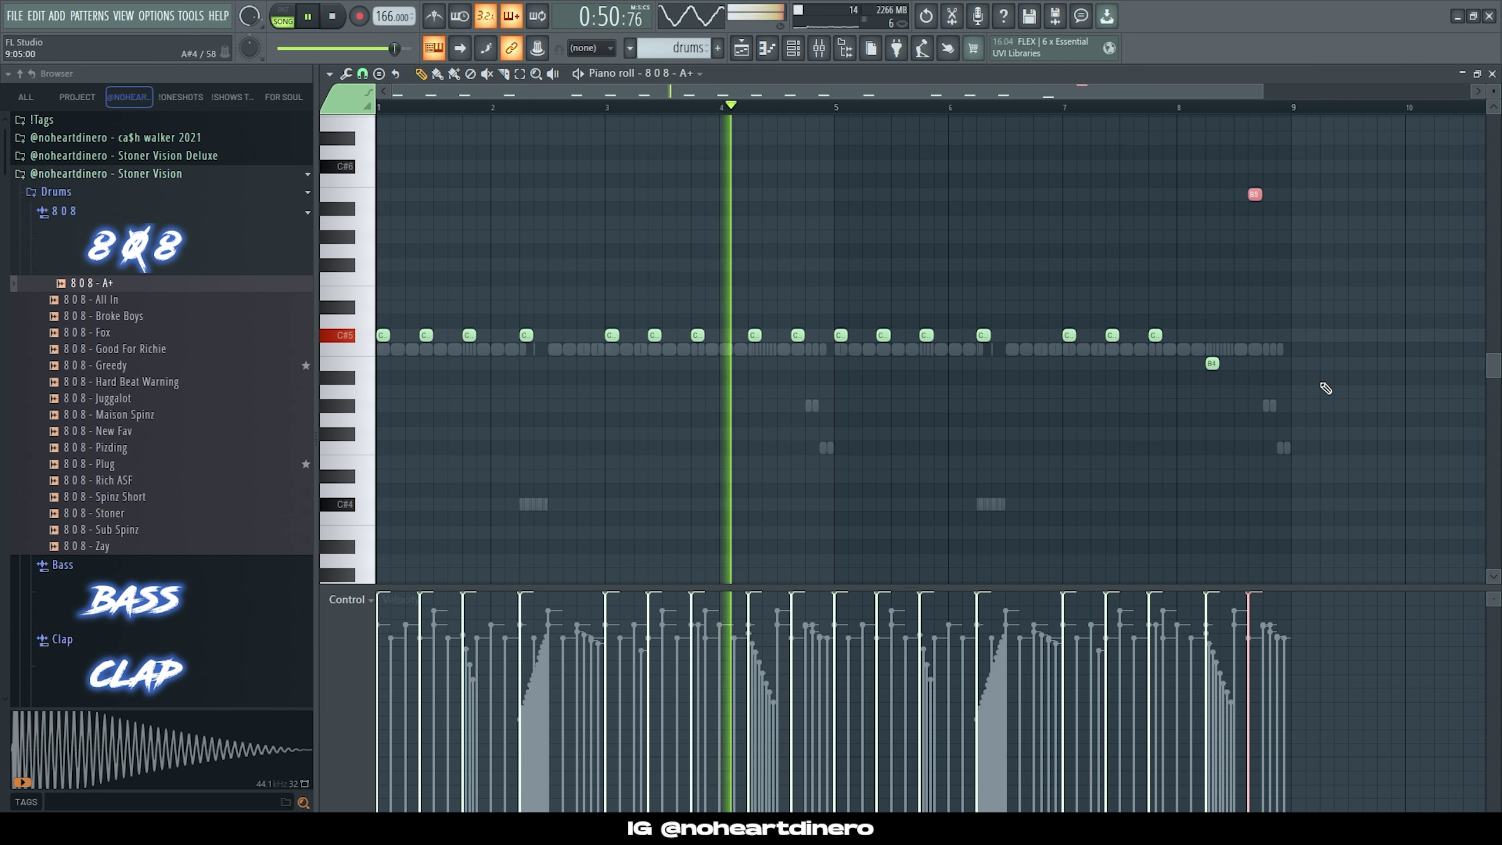
pyautogui.click(1266, 208)
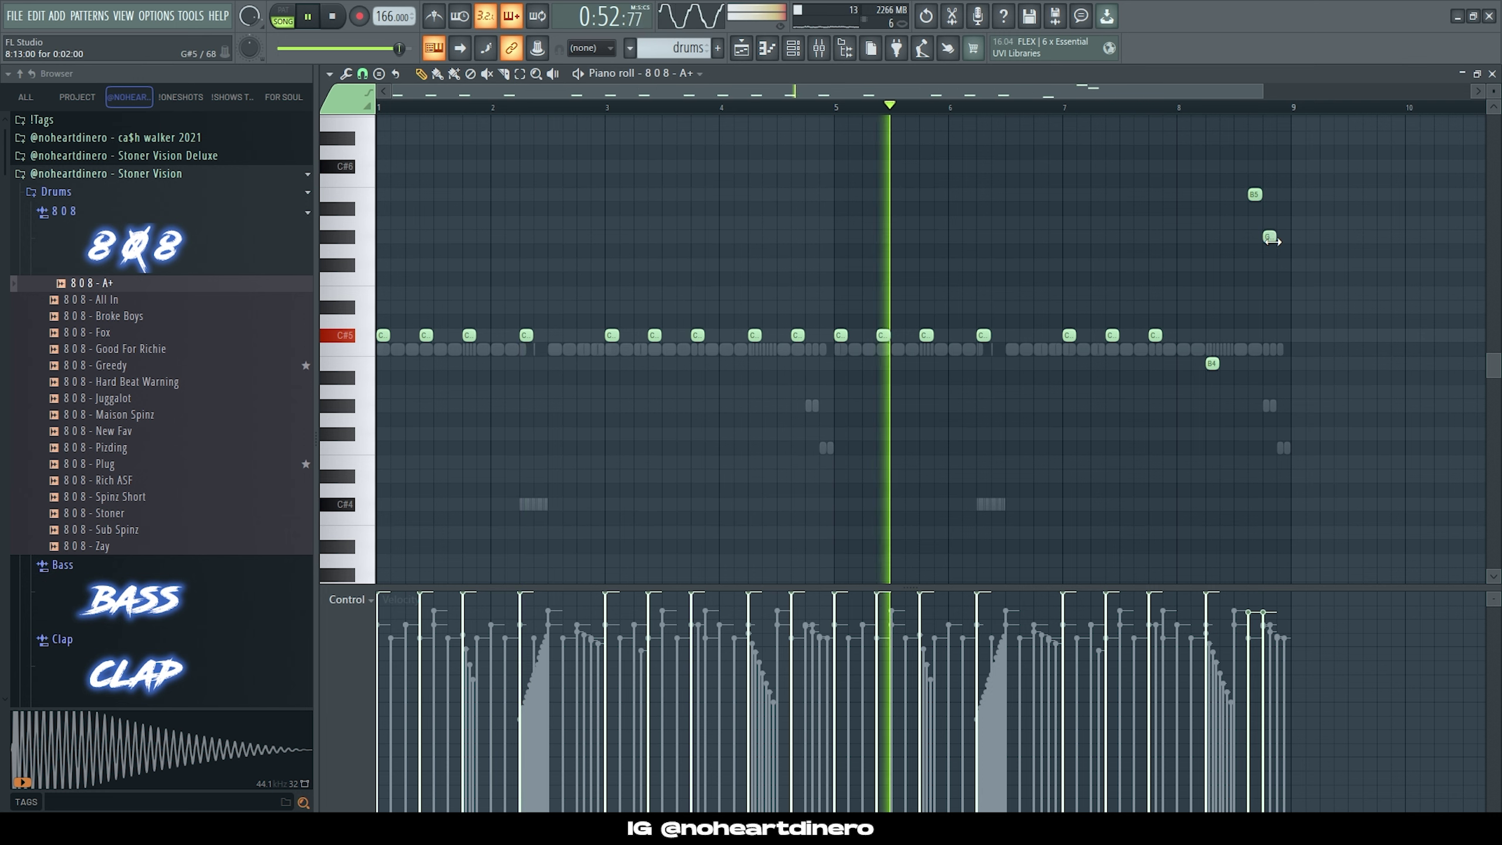
pyautogui.moveTo(1270, 237); pyautogui.dragTo(1284, 238)
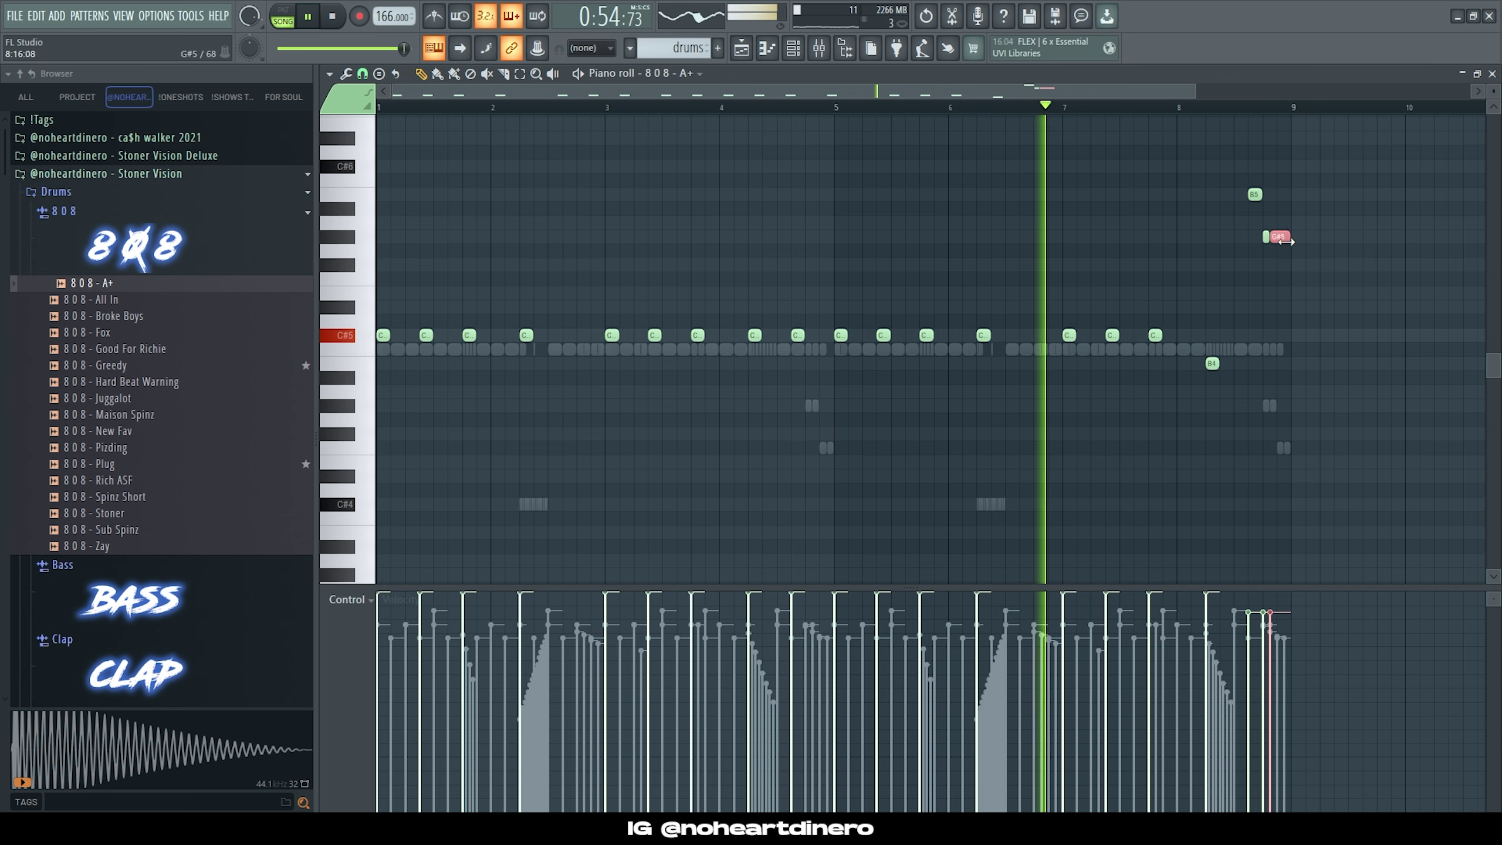
pyautogui.keyDown('ctrl'); pyautogui.rightClick(1360, 337); pyautogui.keyUp('ctrl')
pyautogui.keyDown('ctrl'); pyautogui.rightClick(1307, 416); pyautogui.keyUp('ctrl')
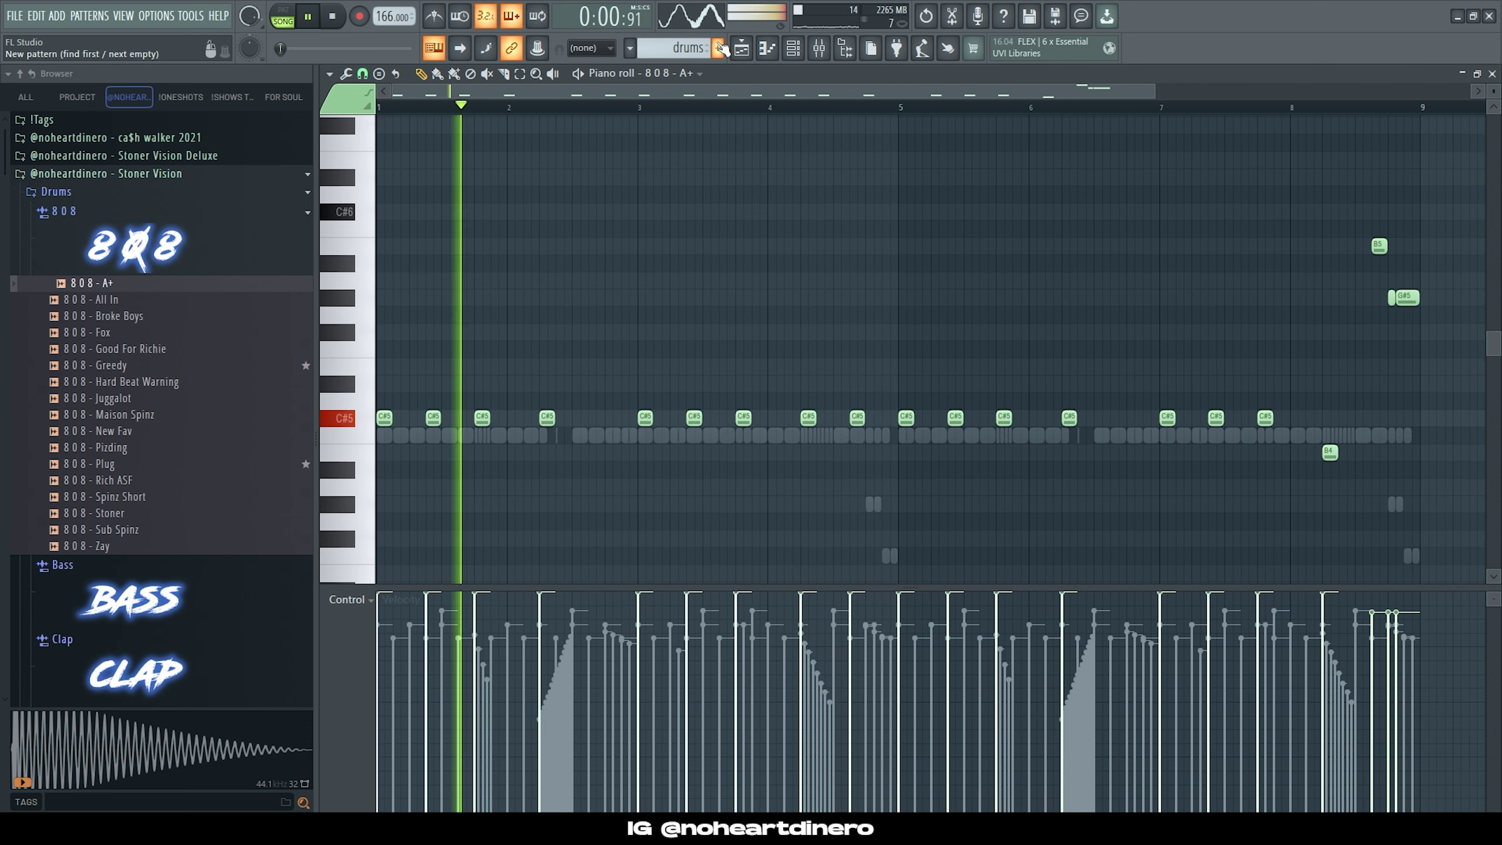
# Step: Move the longer G#5 note at the end of the 808 line's bar 8 down to D#5
pyautogui.click(1272, 91)
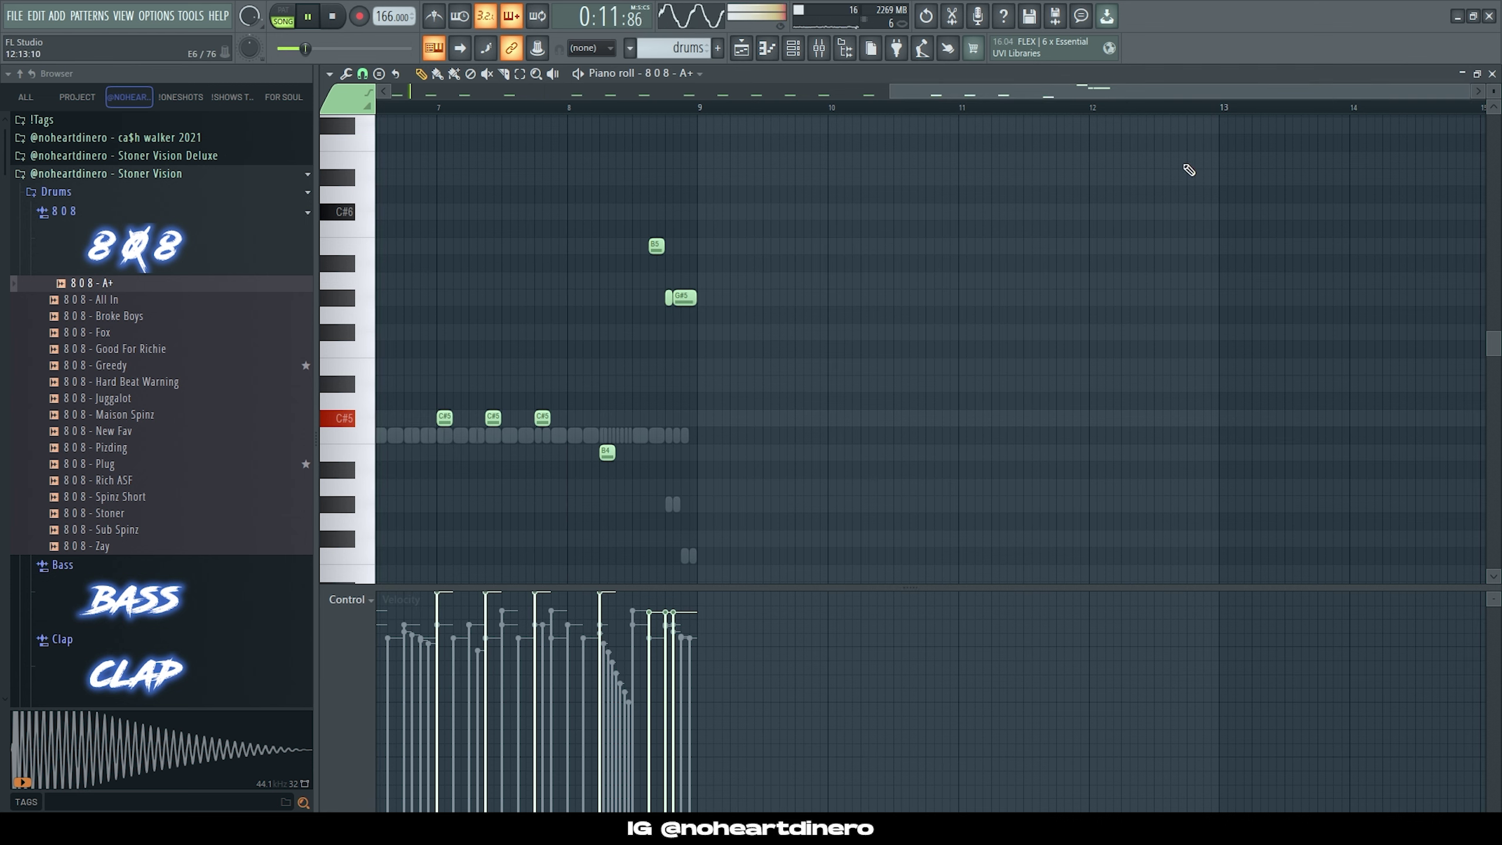
pyautogui.scroll(3, 594, 322)
pyautogui.rightClick(981, 374)
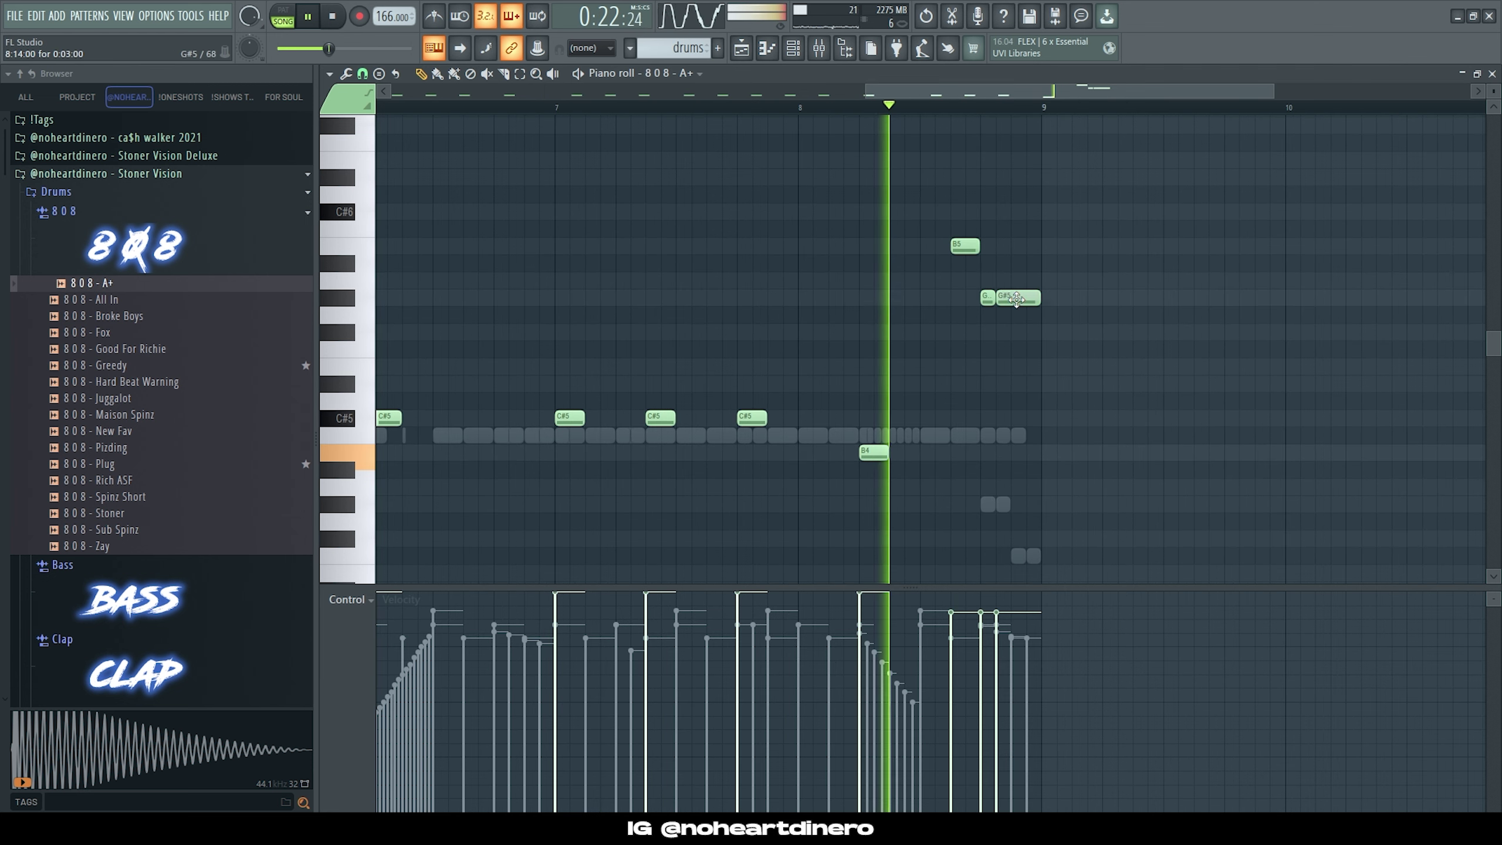
pyautogui.moveTo(1016, 300); pyautogui.dragTo(1015, 394)
pyautogui.press('space')
pyautogui.scroll(-2, 804, 95)
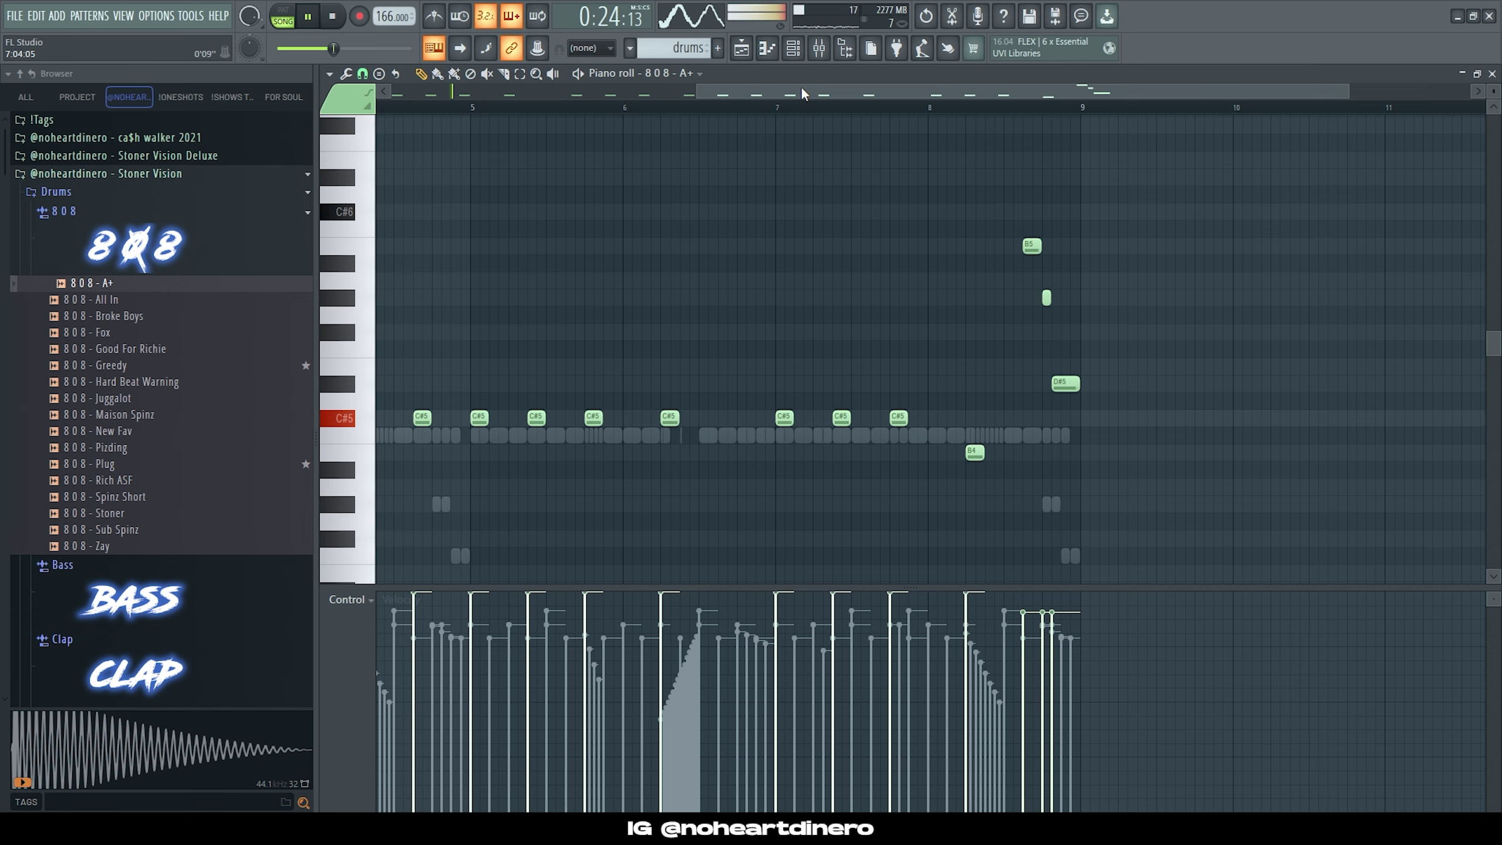
# Step: Add the Kick - Rack sample as a new channel and place it directly below the 808 channel
pyautogui.click(754, 52)
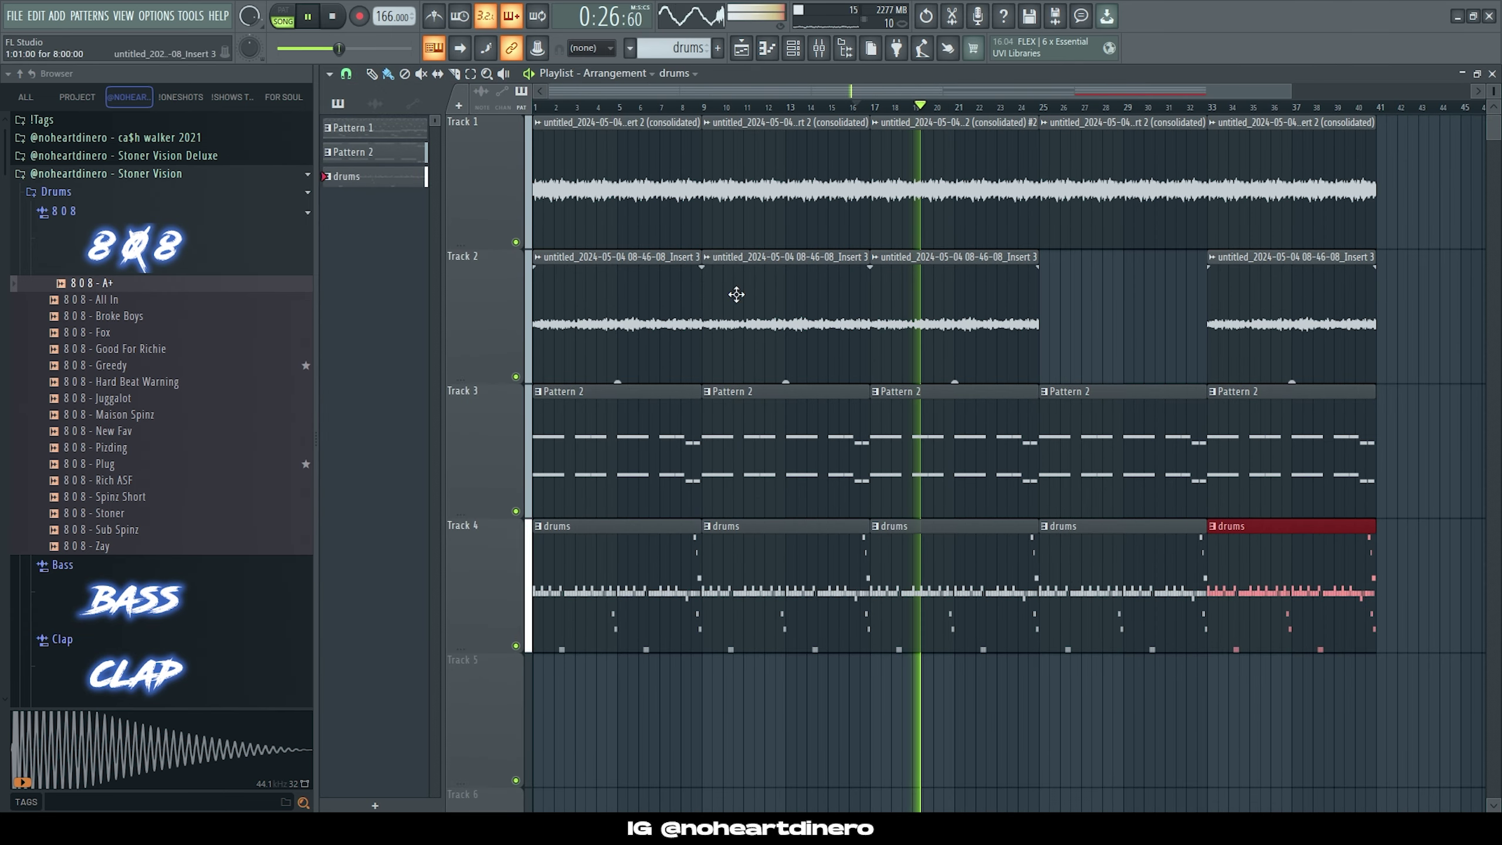
pyautogui.scroll(-4, 111, 355)
pyautogui.click(123, 489)
pyautogui.scroll(-2, 125, 482)
pyautogui.moveTo(127, 475); pyautogui.dragTo(799, 44)
pyautogui.moveTo(718, 433); pyautogui.dragTo(721, 349)
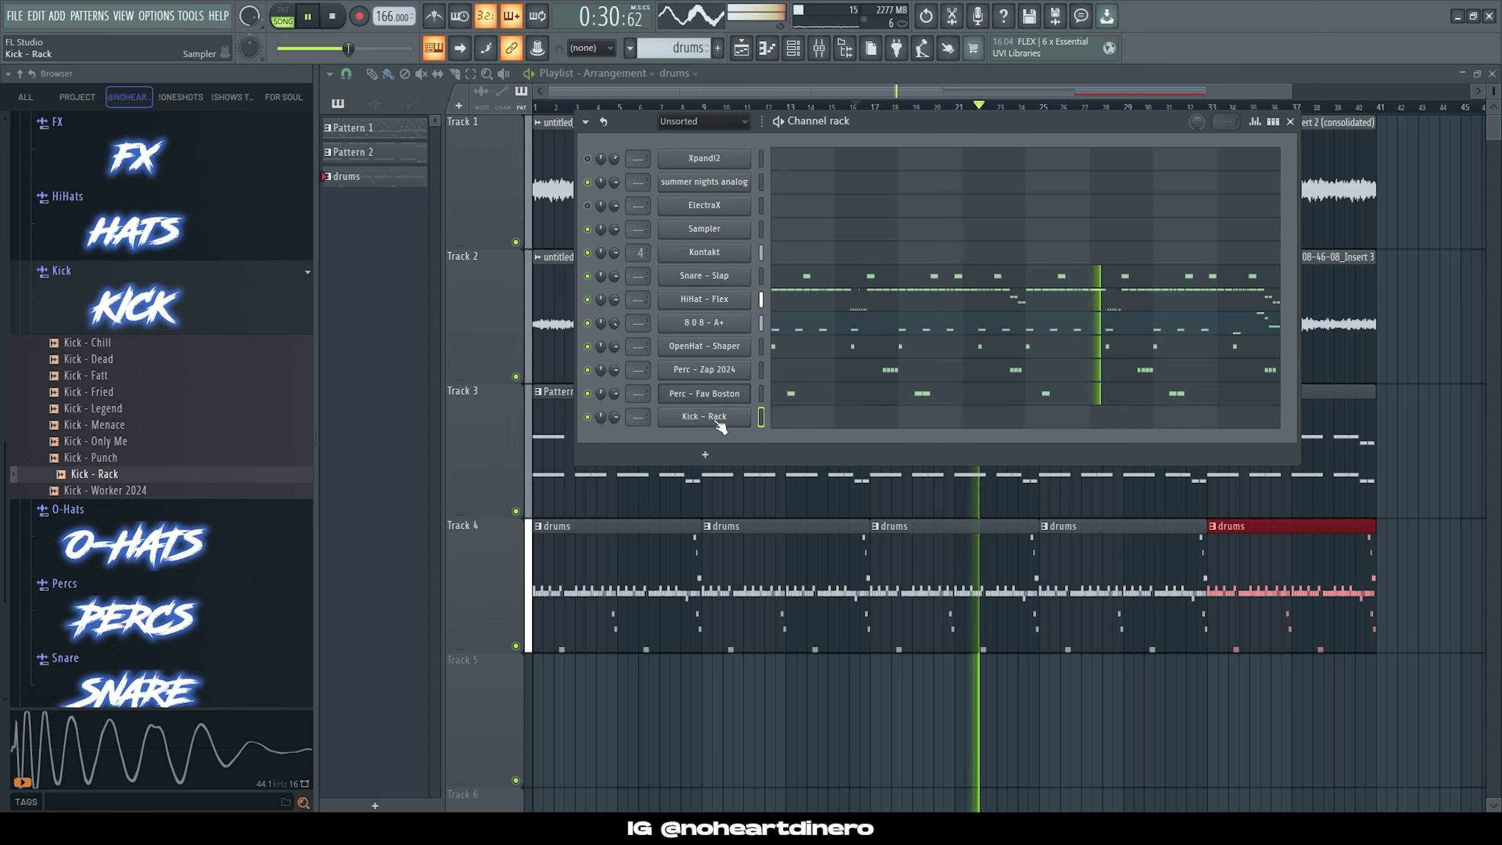
# Step: Copy the 808 rhythm to the Kick - Rack channel as very short C5 notes, leaving out the last three bar 8 notes
pyautogui.click(781, 353)
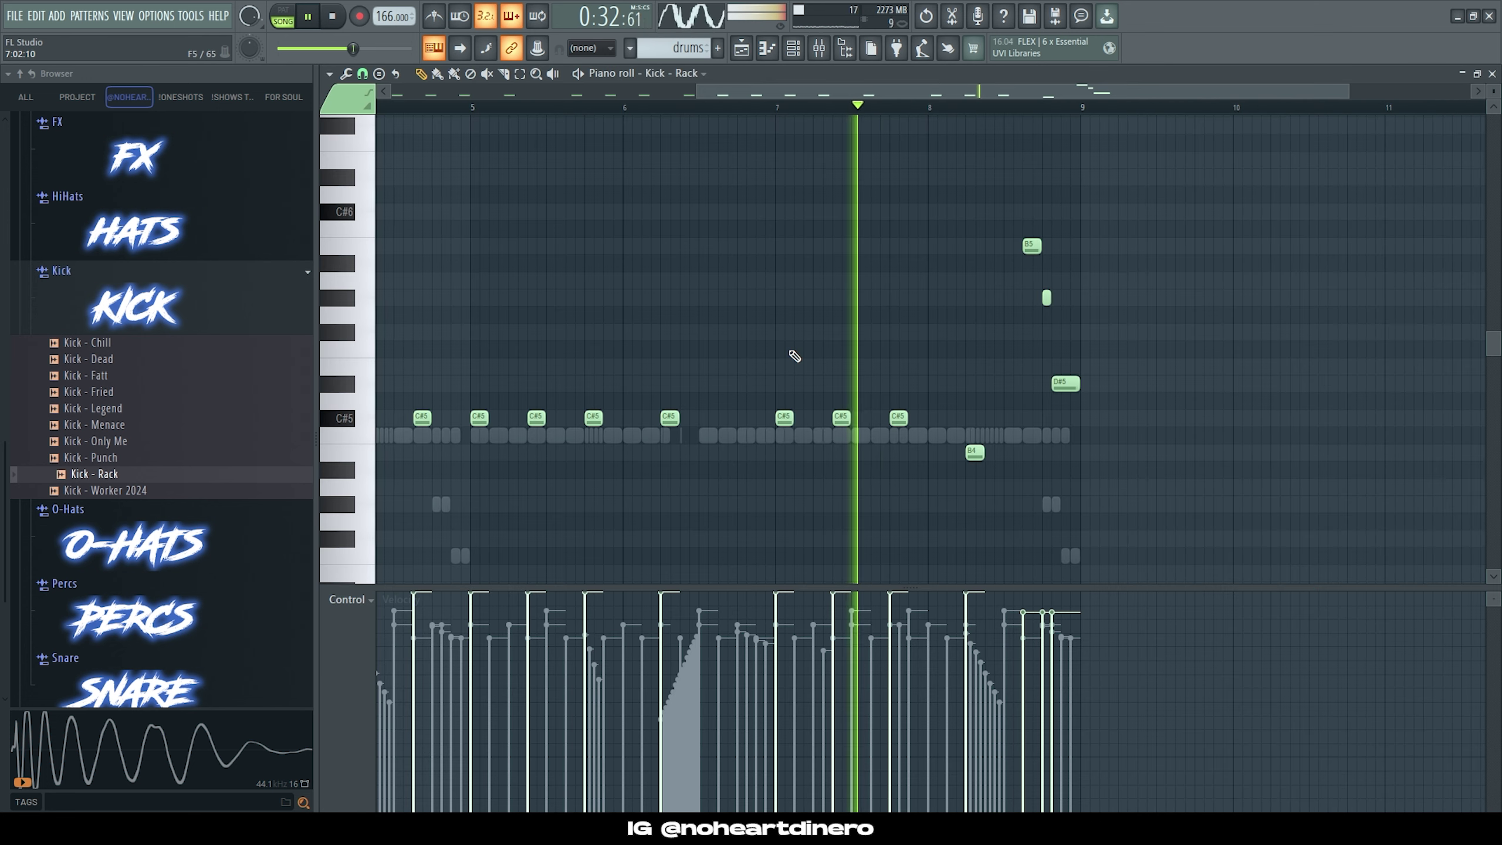
pyautogui.hotkey('alt', 'k')
pyautogui.press('Return')
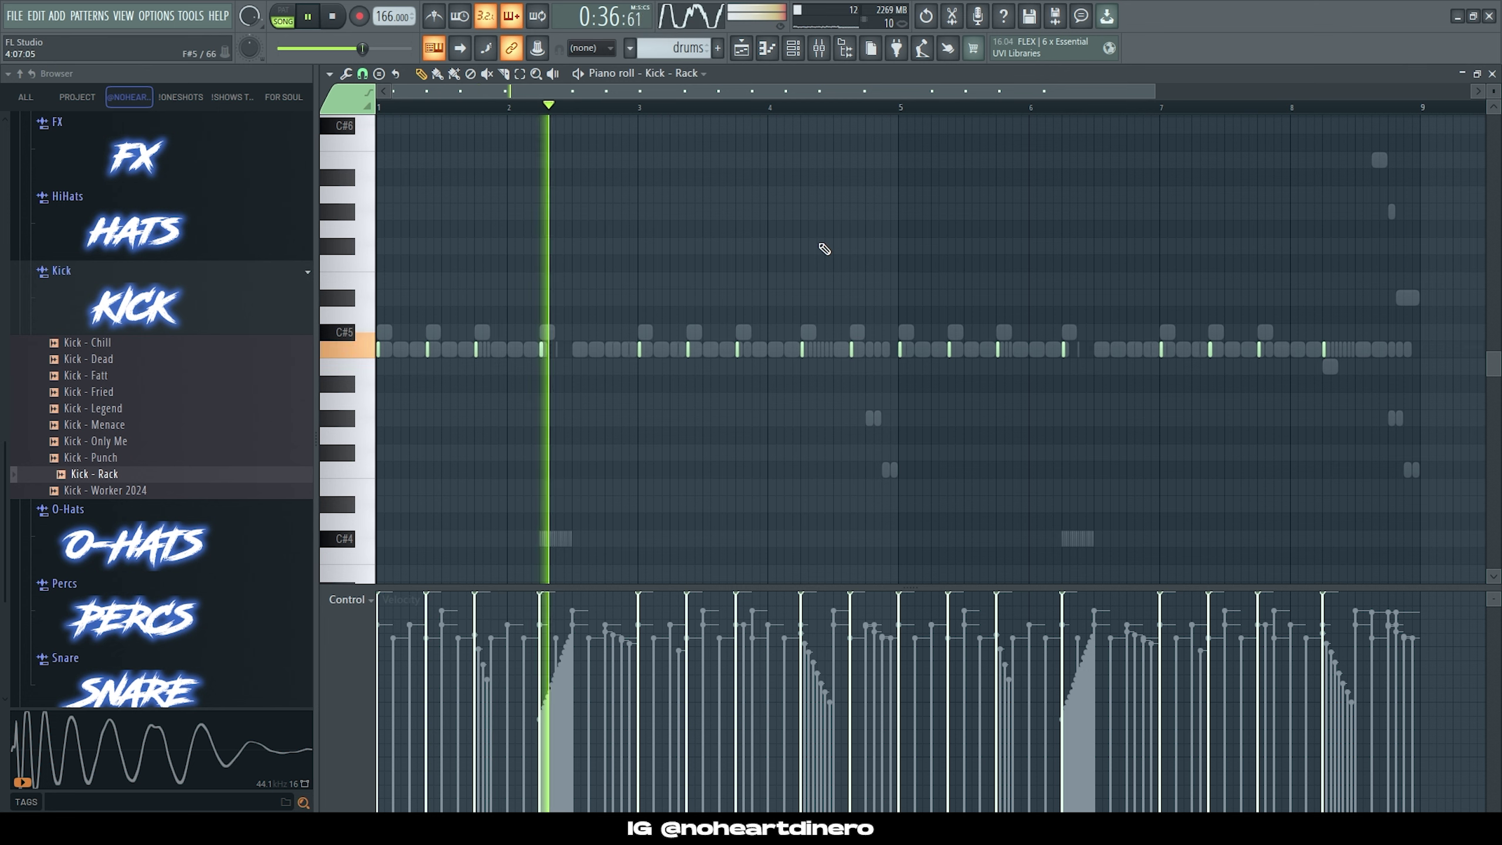
# Step: Turn on Reverse polarity in the Kick - Rack sampler settings
pyautogui.press('F6')
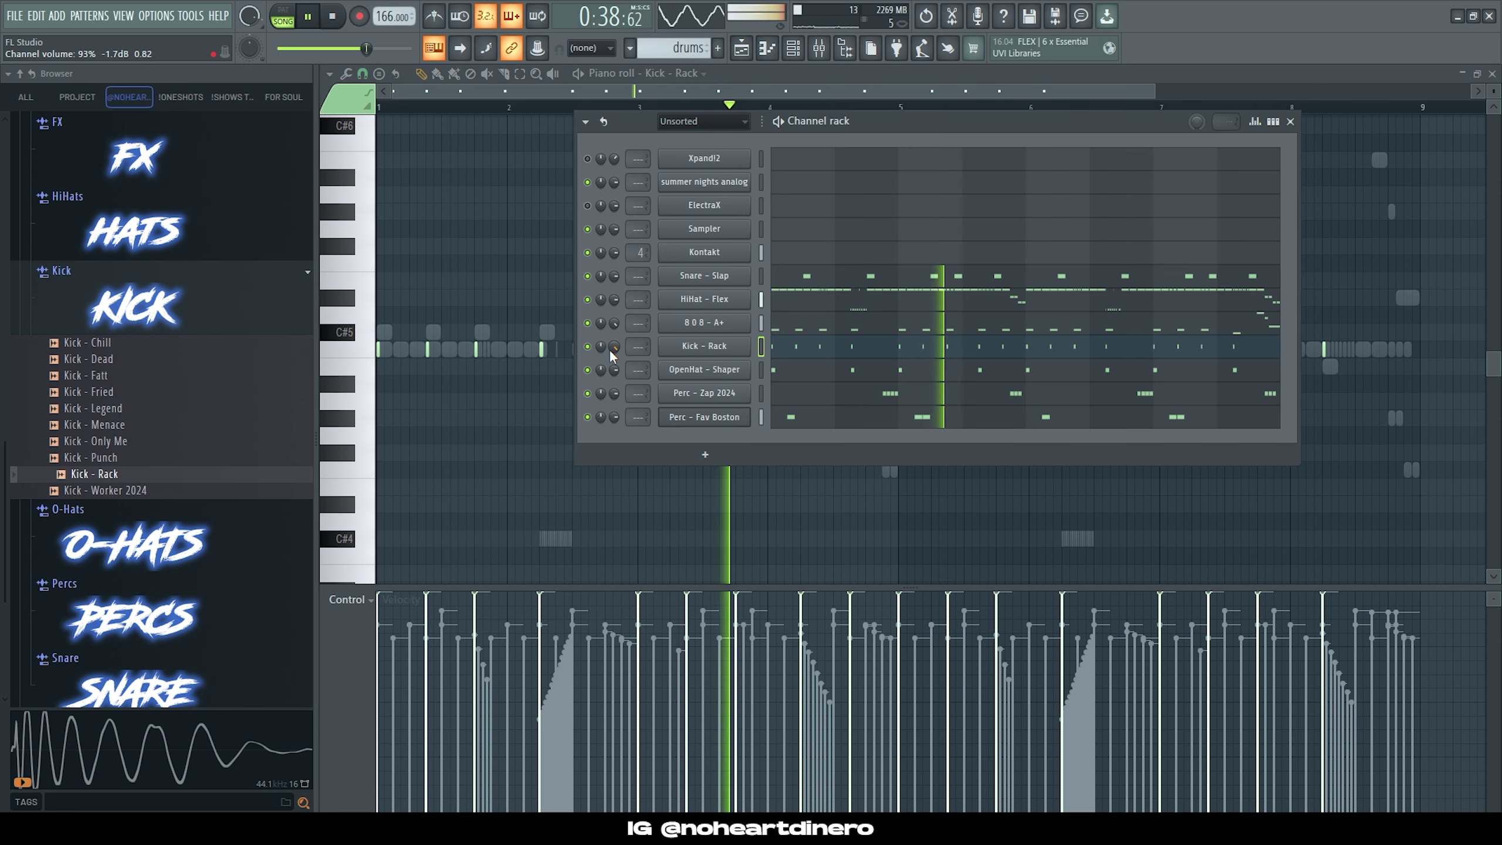
pyautogui.click(703, 346)
pyautogui.click(802, 417)
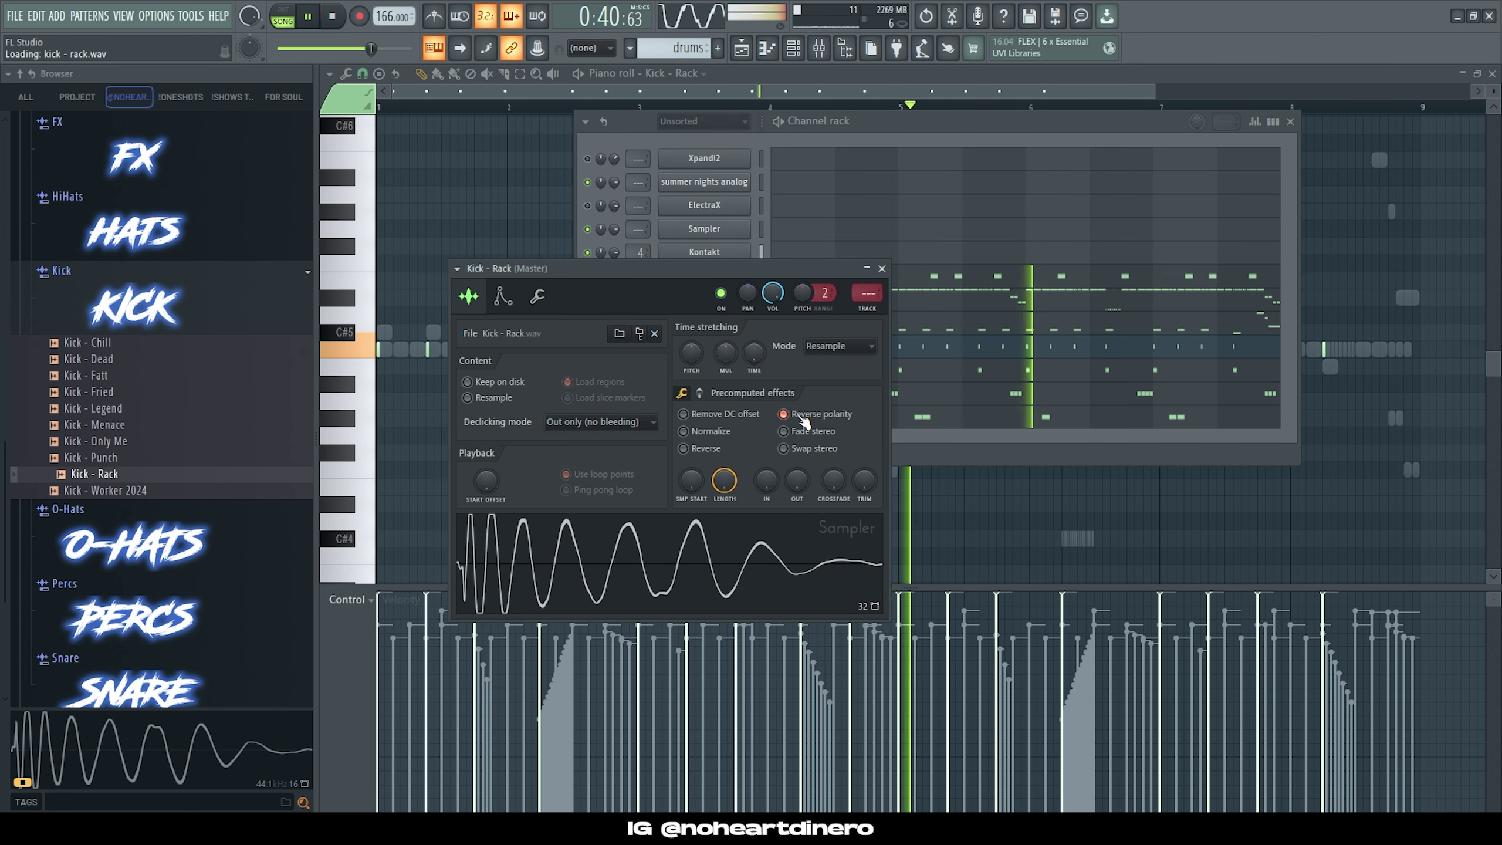
pyautogui.click(883, 268)
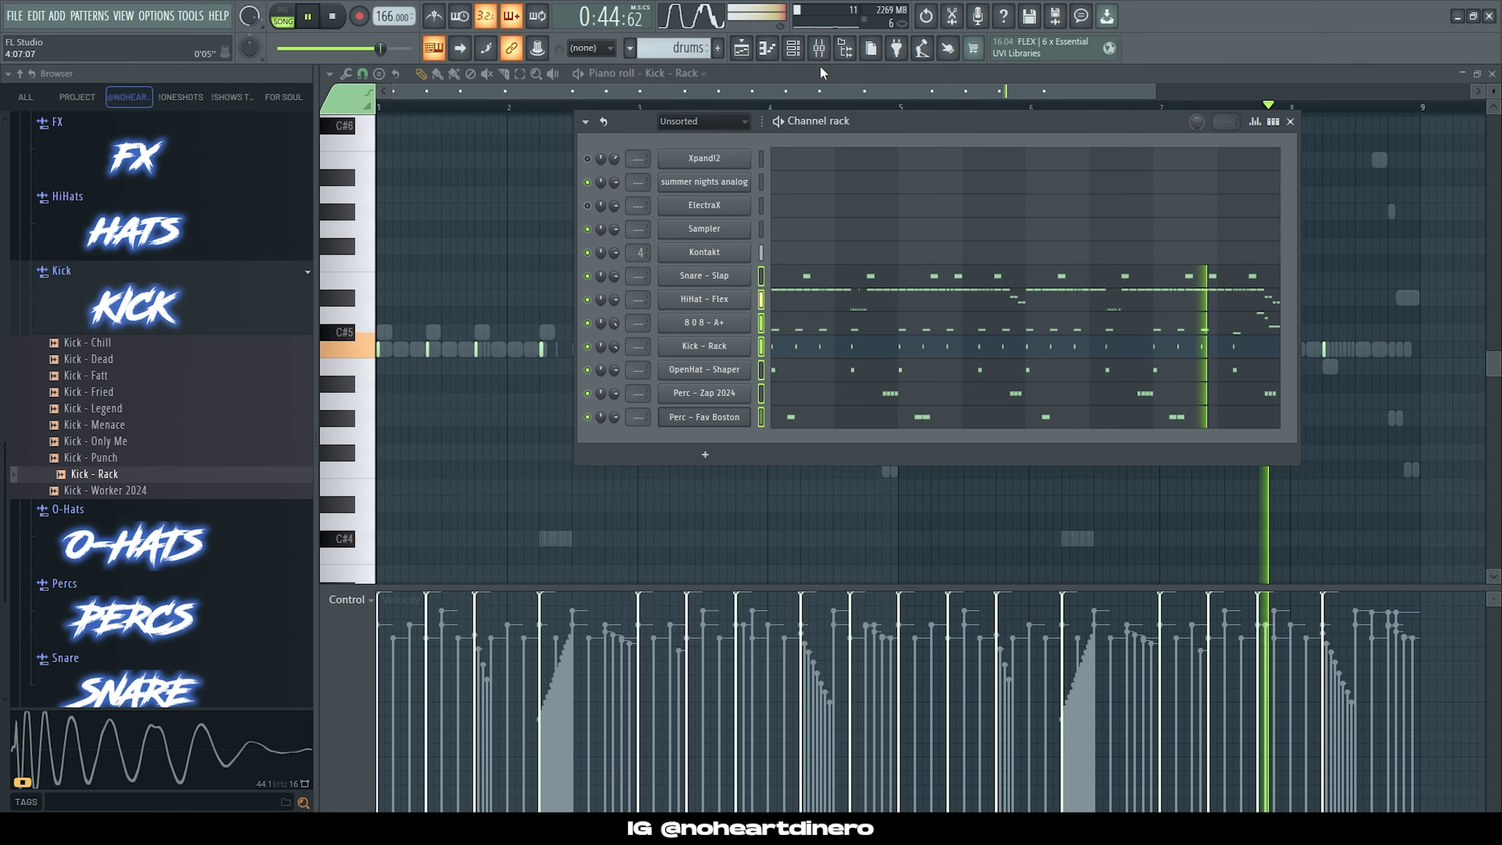
# Step: Route the seven drum channels to mixer tracks starting at Insert 5, and set the 808 and kick stereo separation to 100% merged
pyautogui.press('F9')
pyautogui.click(571, 179)
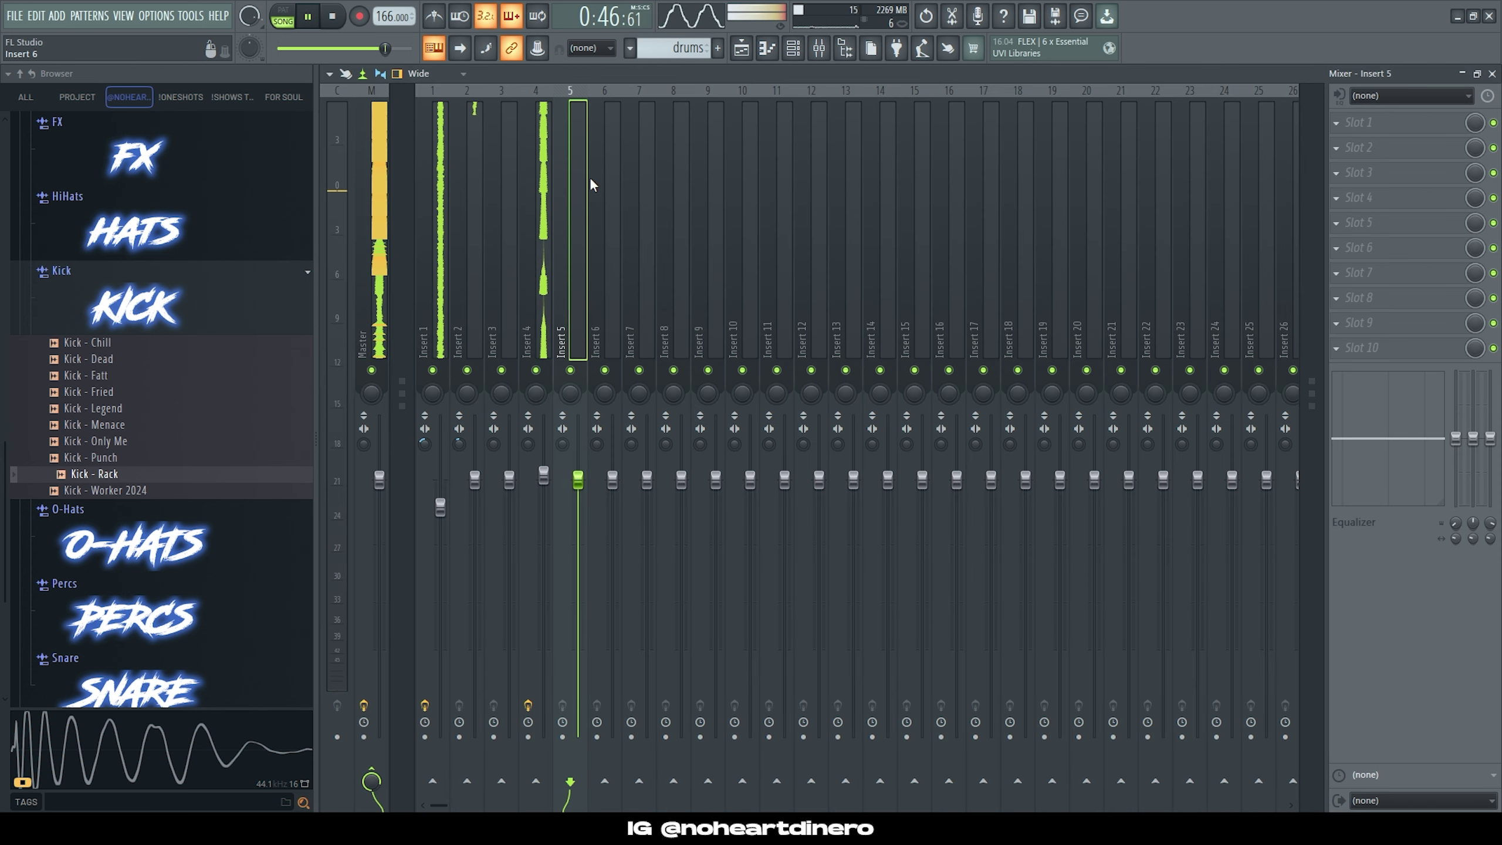
pyautogui.hotkey('ctrl', 'shift', 'l')
pyautogui.click(634, 177)
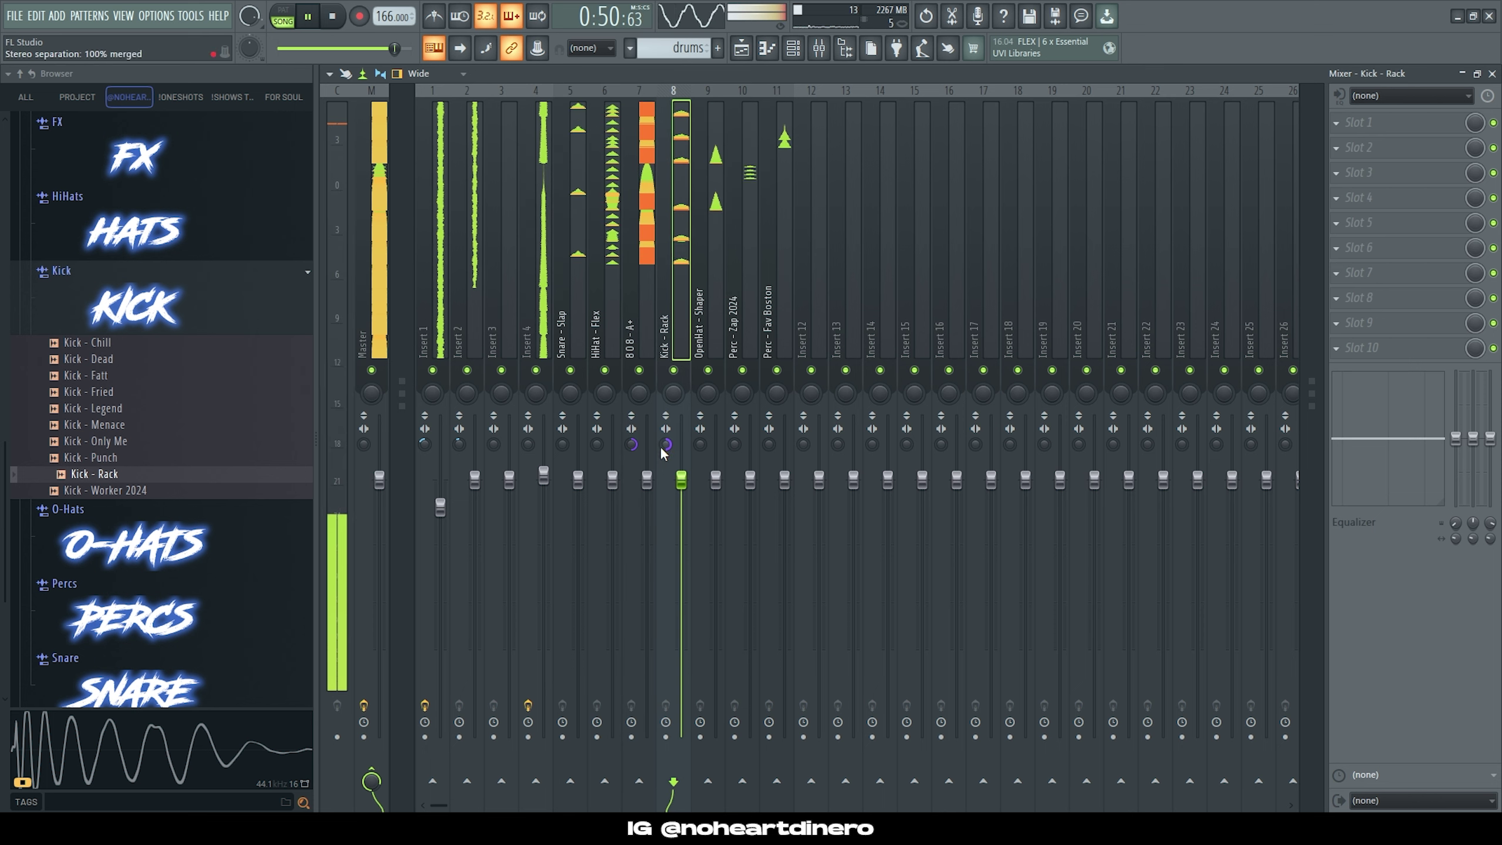
# Step: Lower the 808, OpenHat and HiHat mixer volumes, and set the HiHat stereo separation to 27% separated
pyautogui.moveTo(647, 480); pyautogui.dragTo(716, 504)
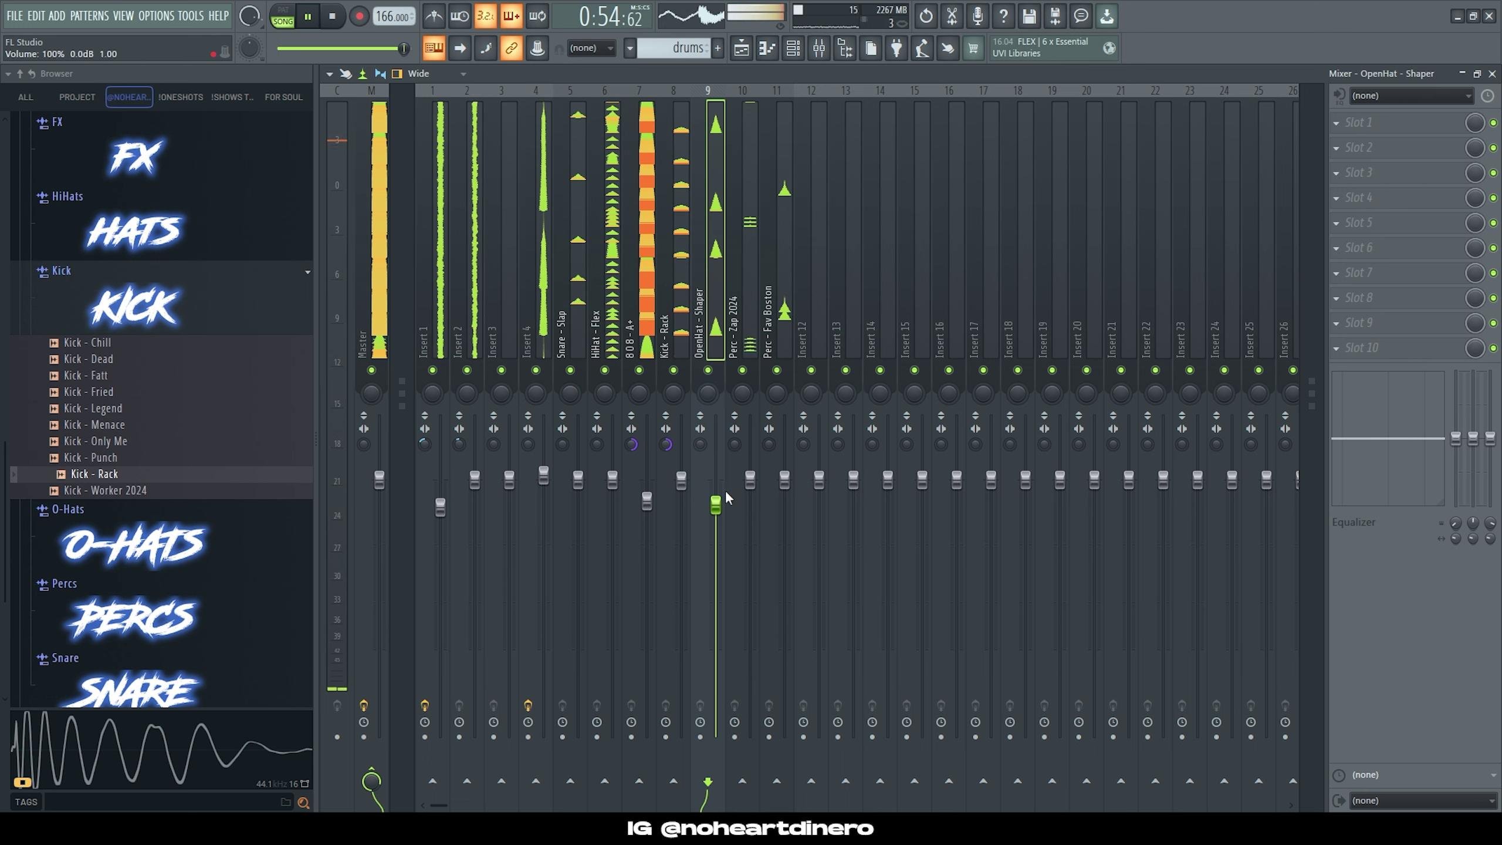
pyautogui.moveTo(612, 479); pyautogui.dragTo(612, 499)
pyautogui.moveTo(596, 443); pyautogui.dragTo(597, 452)
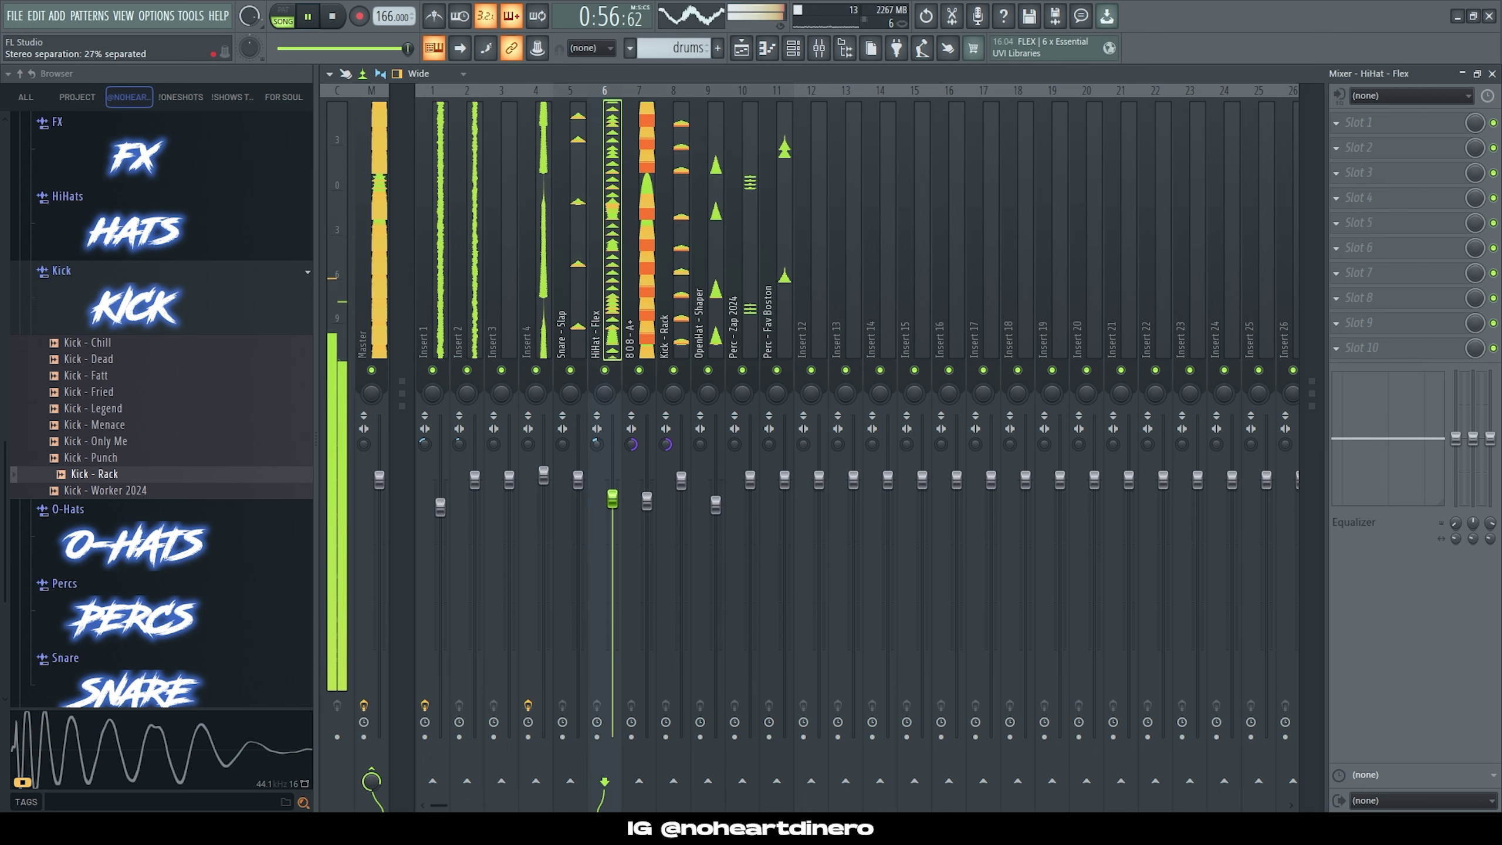
# Step: Add Fruity parametric EQ 2 to slot 6 of the HiHat track, with band 1 as a high pass at about 1750 Hz
pyautogui.click(1463, 258)
pyautogui.click(1012, 696)
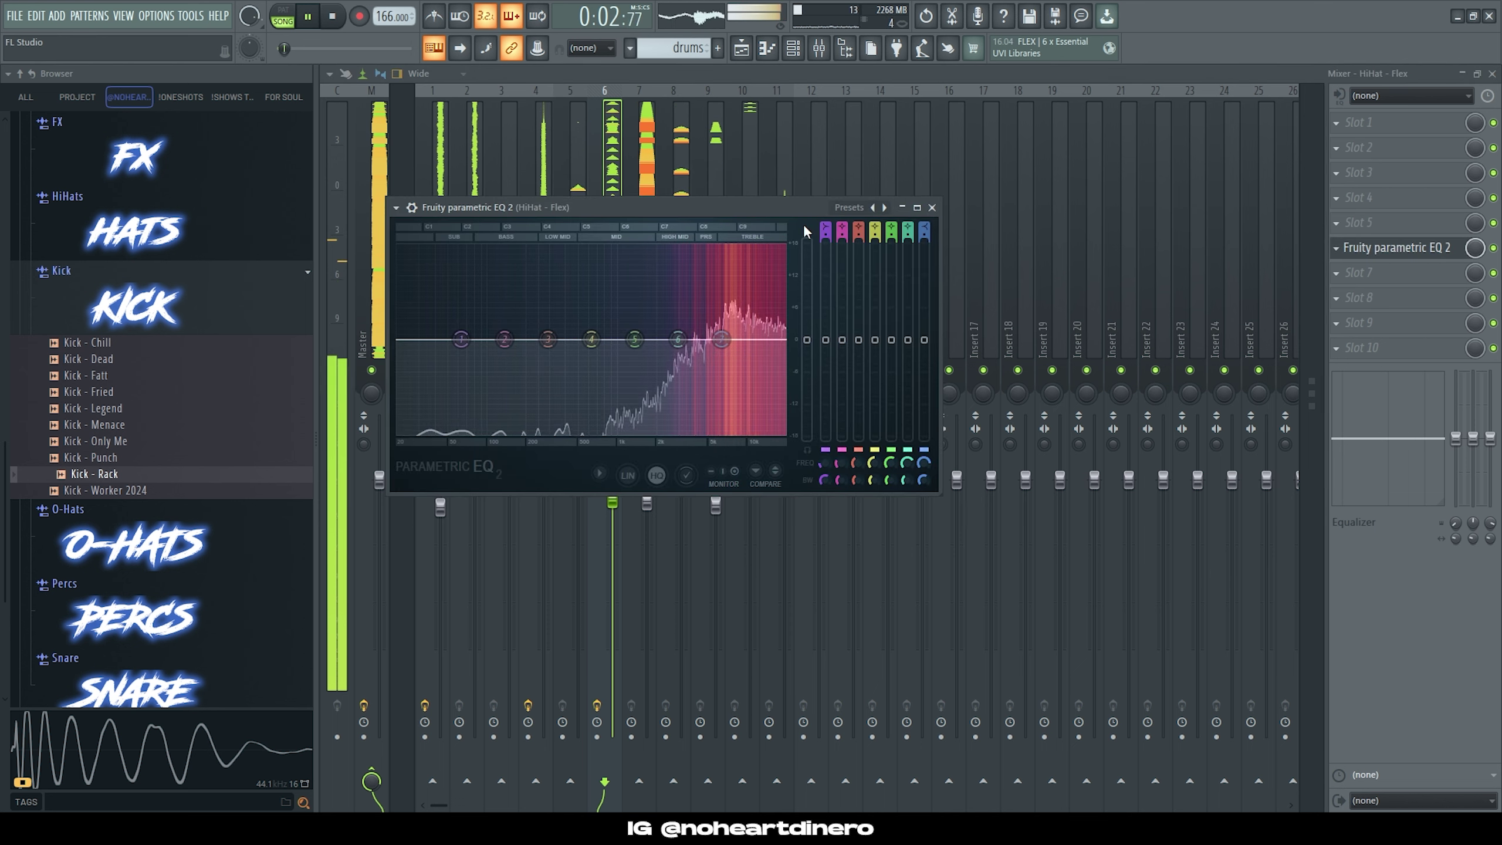
pyautogui.scroll(-2, 824, 227)
pyautogui.scroll(1, 825, 234)
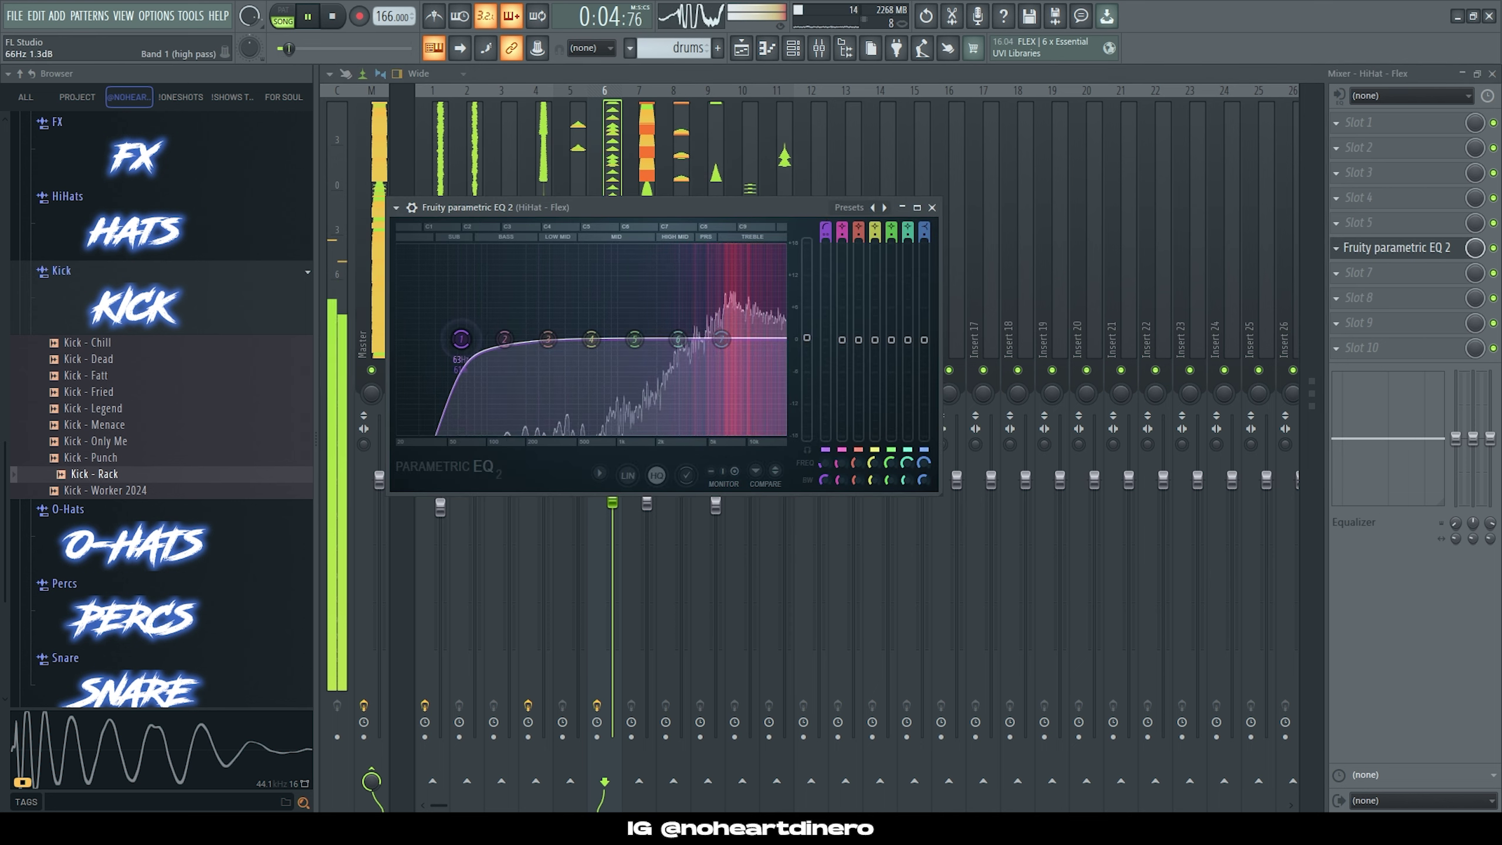
pyautogui.moveTo(461, 338); pyautogui.dragTo(649, 339)
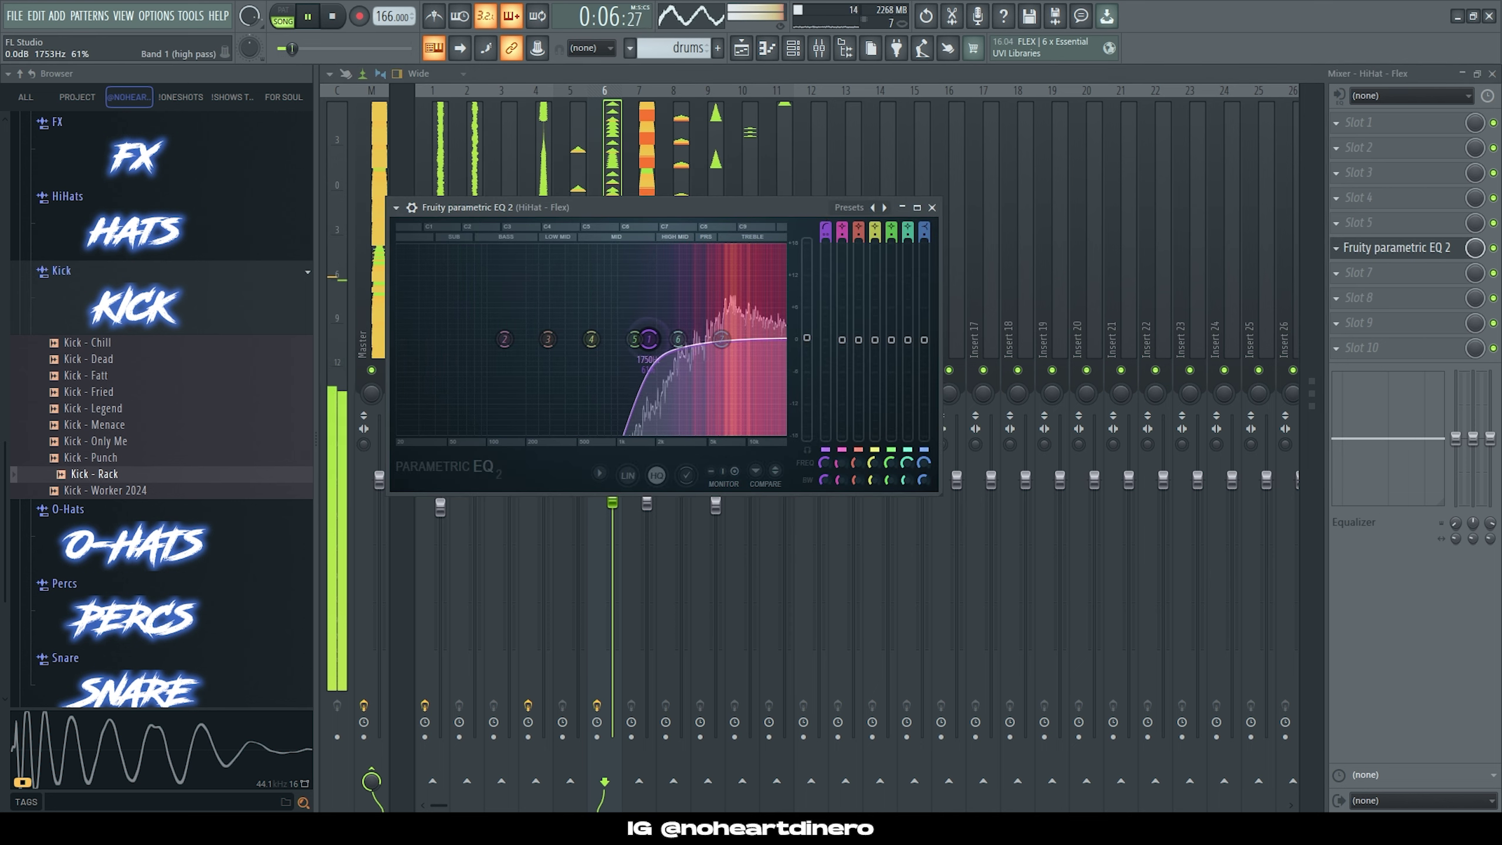
pyautogui.click(932, 207)
# Step: Randomize the panning of the HiHat - Flex notes with a pan level of -15% and a new seed, leaving velocity unrandomized
pyautogui.press('F6')
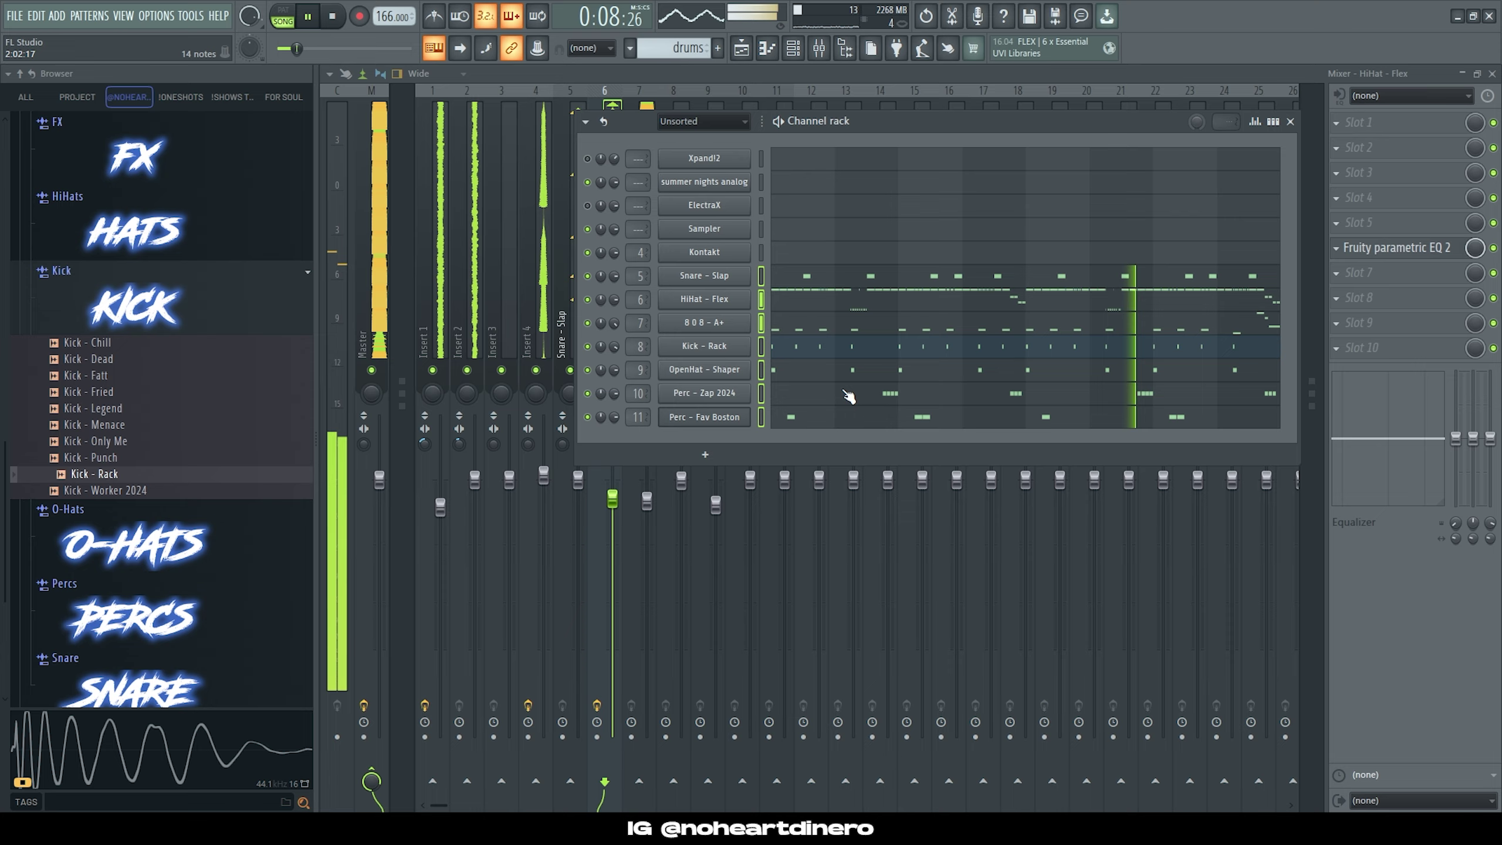
pyautogui.click(802, 298)
pyautogui.click(352, 600)
pyautogui.click(368, 629)
pyautogui.hotkey('alt', 'r')
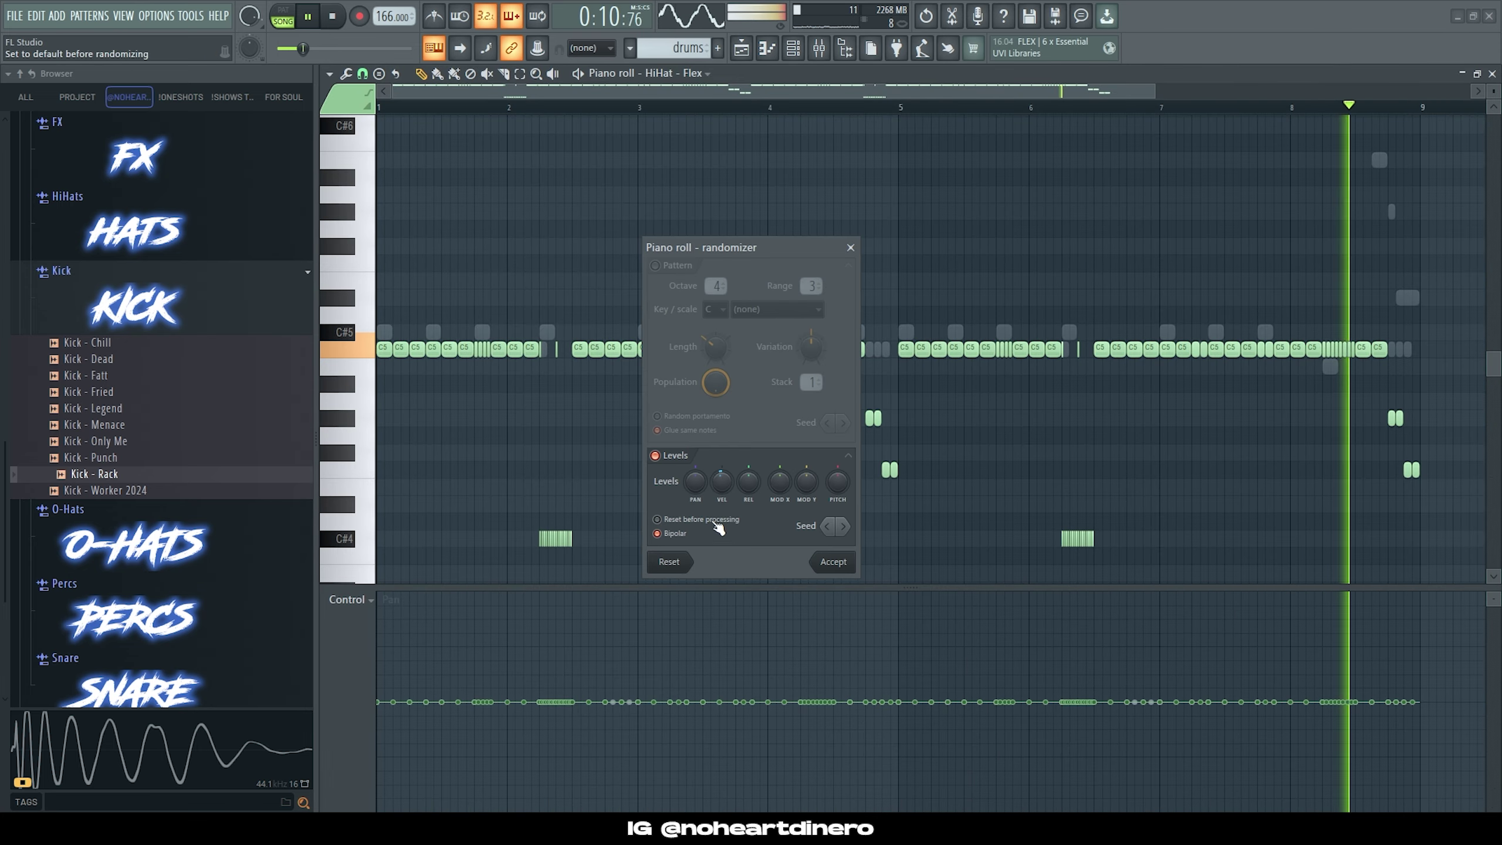
pyautogui.moveTo(722, 483); pyautogui.dragTo(696, 499)
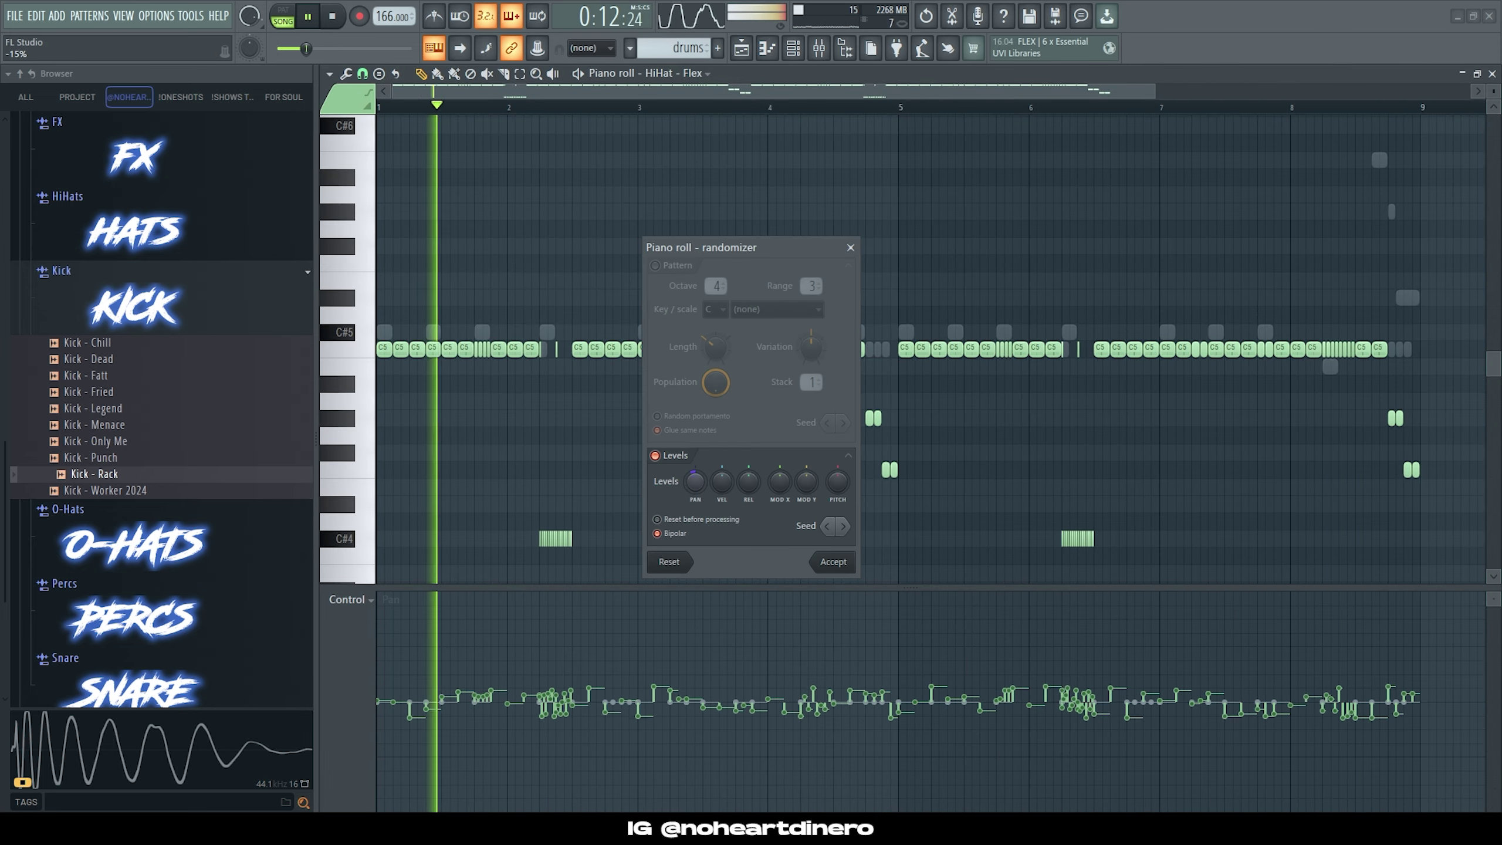
pyautogui.click(844, 525)
pyautogui.click(833, 562)
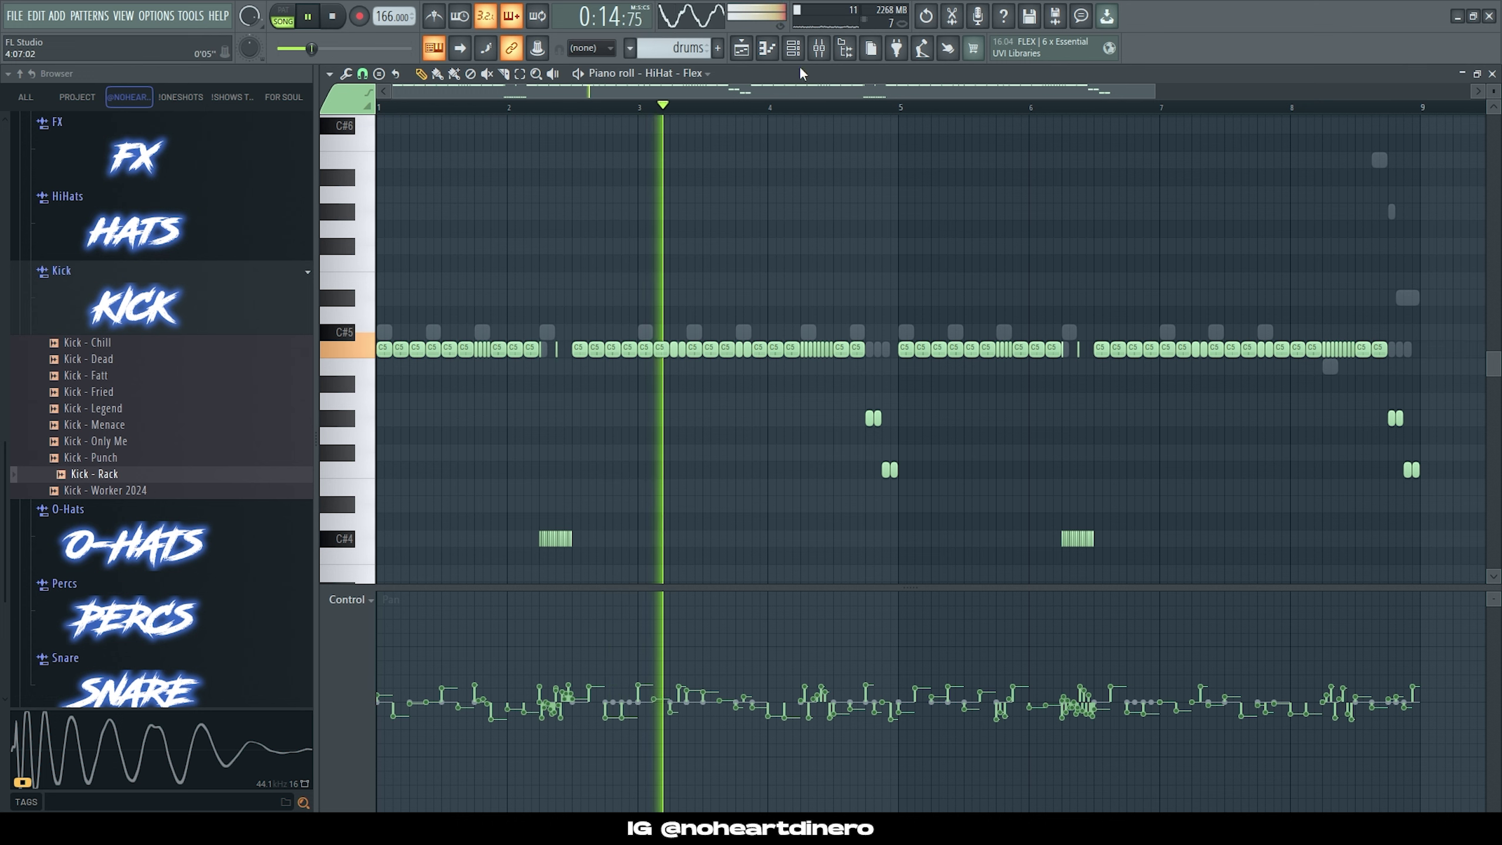
# Step: Pan the OpenHat - Shaper notes in bars 2 and 6 to the right and those in bars 4 and 8 to the left
pyautogui.click(794, 50)
pyautogui.click(799, 372)
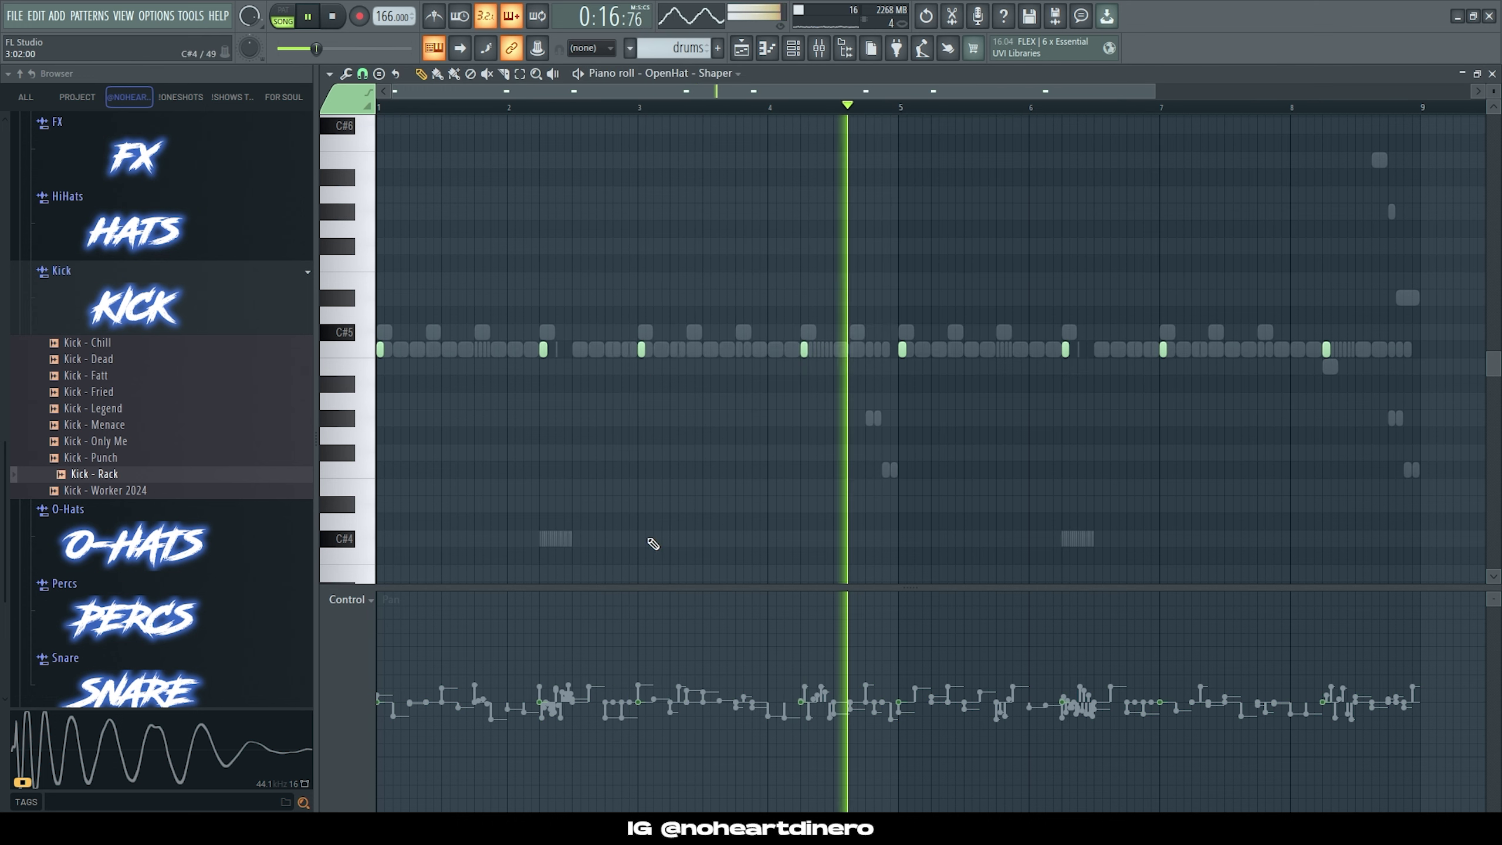
pyautogui.scroll(5, 575, 349)
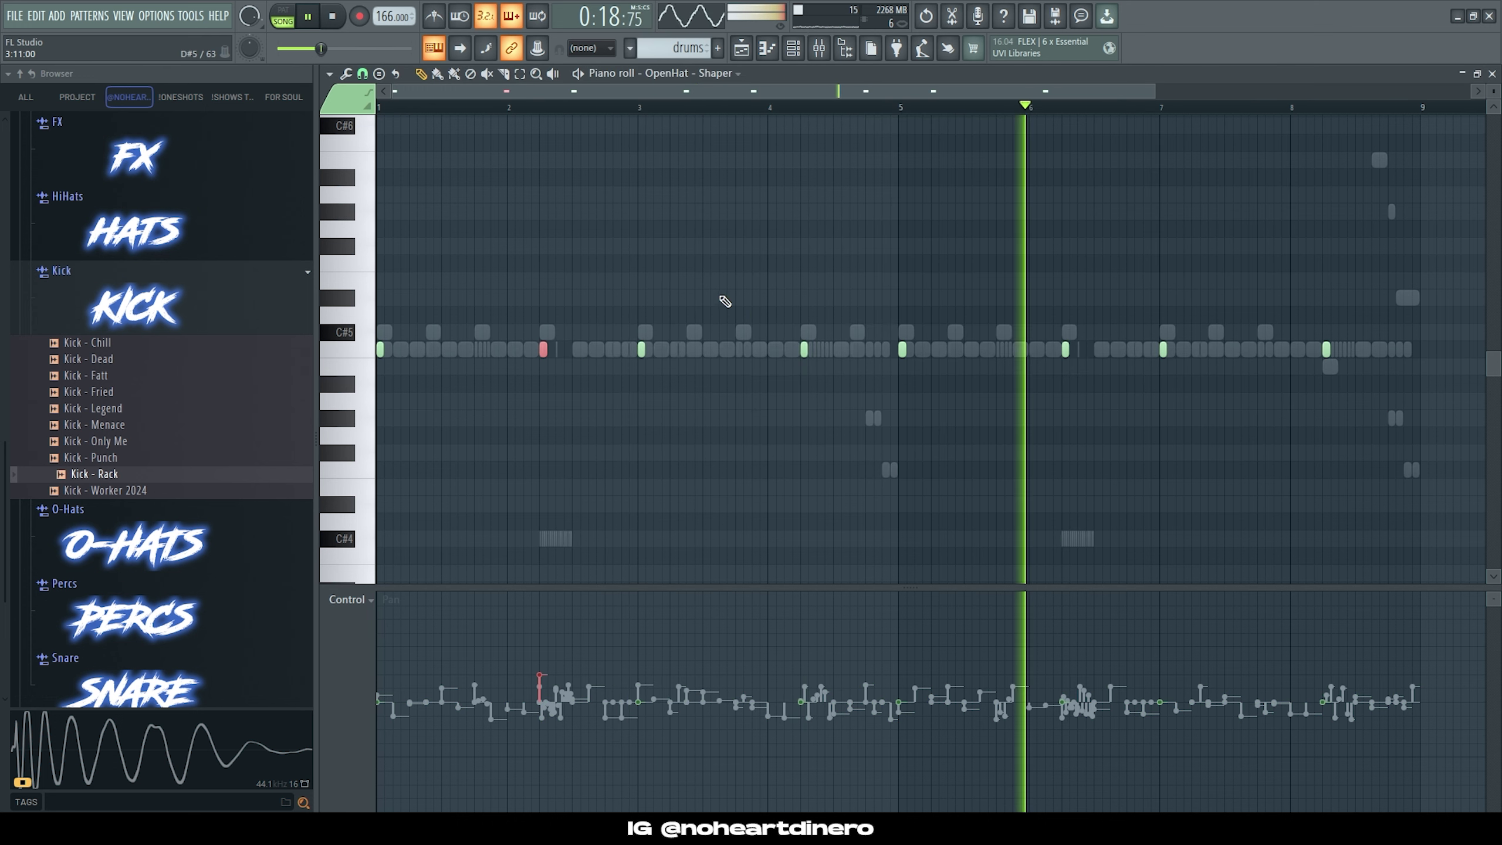
pyautogui.moveTo(720, 295); pyautogui.dragTo(828, 396)
pyautogui.scroll(-5, 829, 397)
pyautogui.moveTo(940, 291); pyautogui.dragTo(1079, 455)
pyautogui.scroll(5, 1052, 483)
pyautogui.moveTo(1295, 296); pyautogui.dragTo(1381, 456)
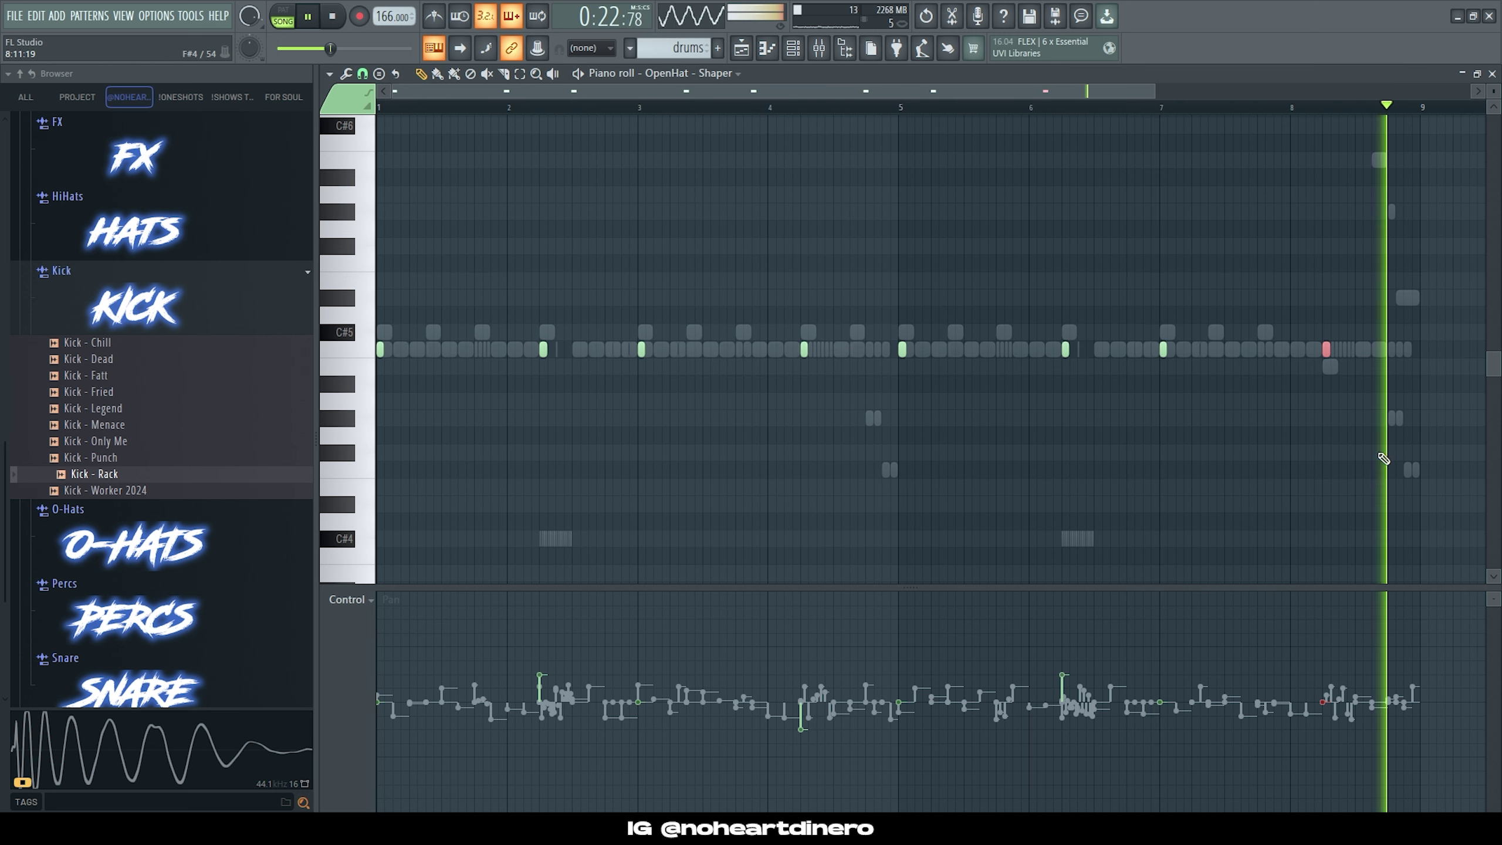
pyautogui.scroll(-5, 1381, 459)
# Step: Pan the Perc - Zap 2024 note groups slightly right in bars 2 and 6 and slightly left in bars 4 and 8
pyautogui.click(767, 54)
pyautogui.click(793, 51)
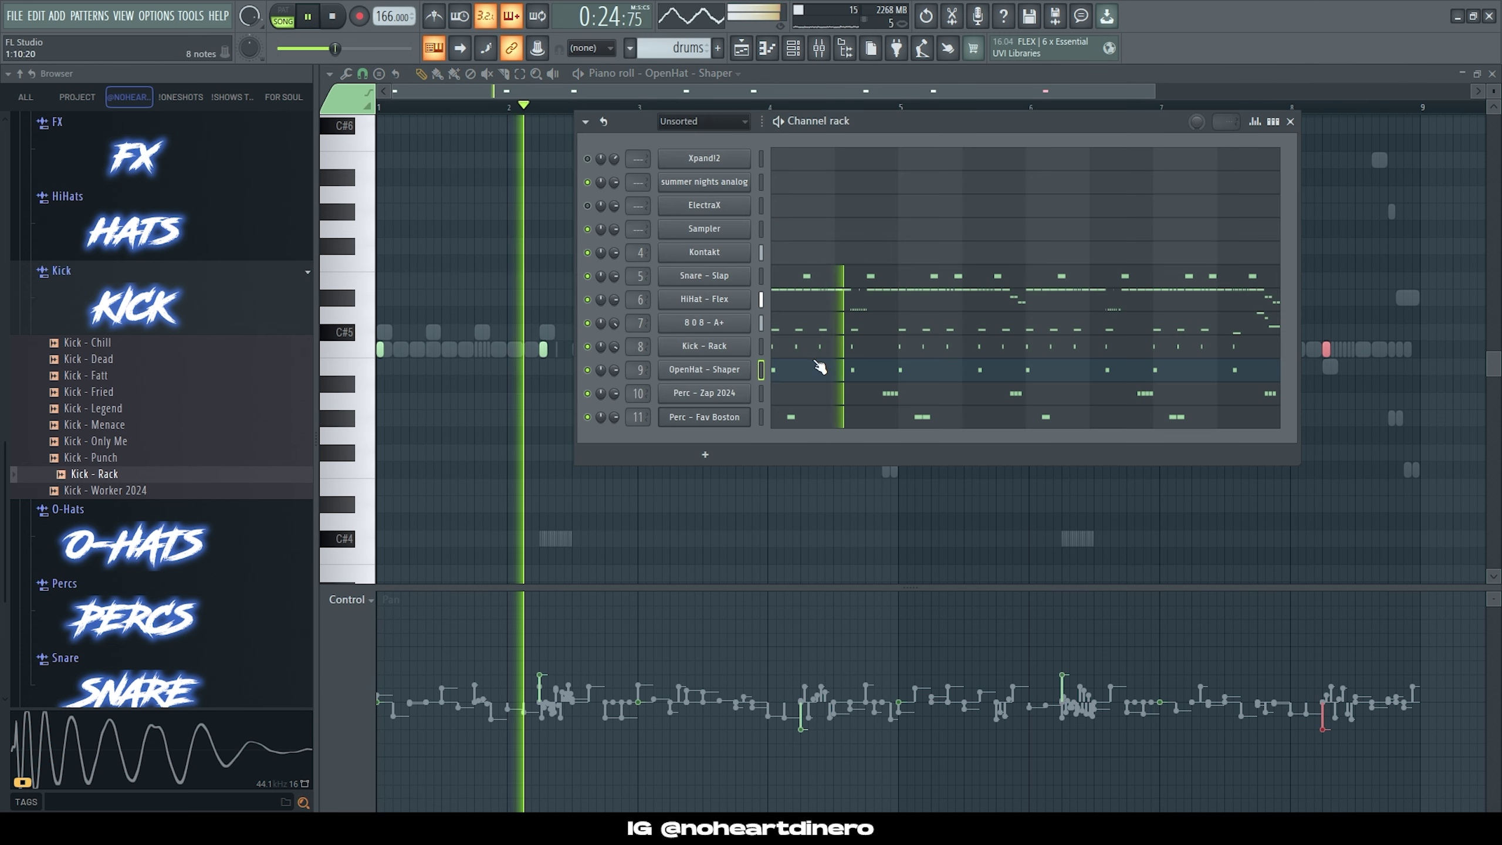
pyautogui.click(889, 404)
pyautogui.moveTo(603, 685); pyautogui.dragTo(632, 687)
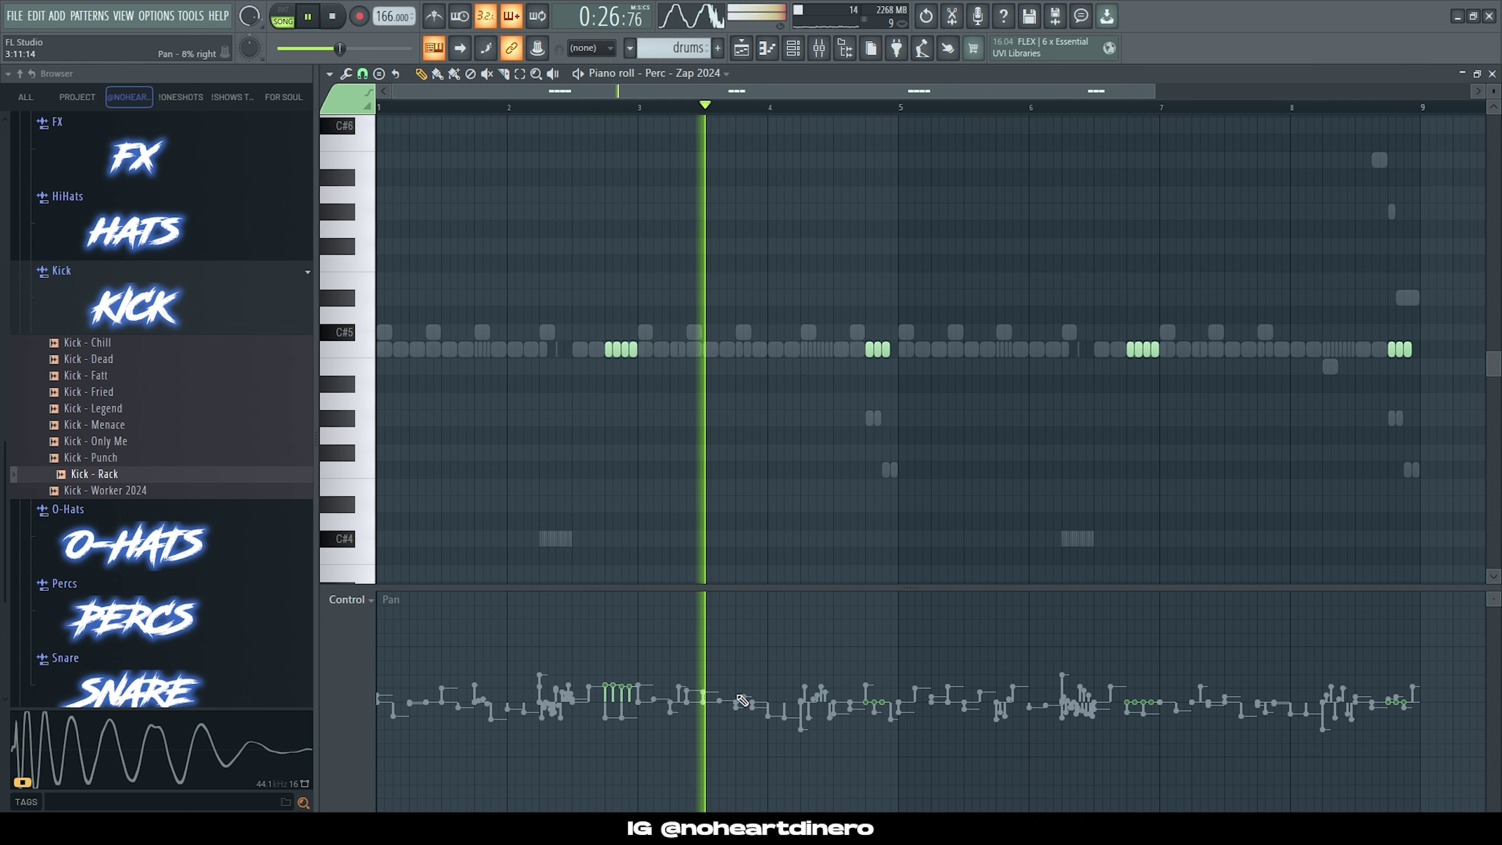
pyautogui.moveTo(864, 722); pyautogui.dragTo(886, 722)
pyautogui.moveTo(1124, 684); pyautogui.dragTo(1153, 683)
pyautogui.moveTo(1385, 719); pyautogui.dragTo(1407, 719)
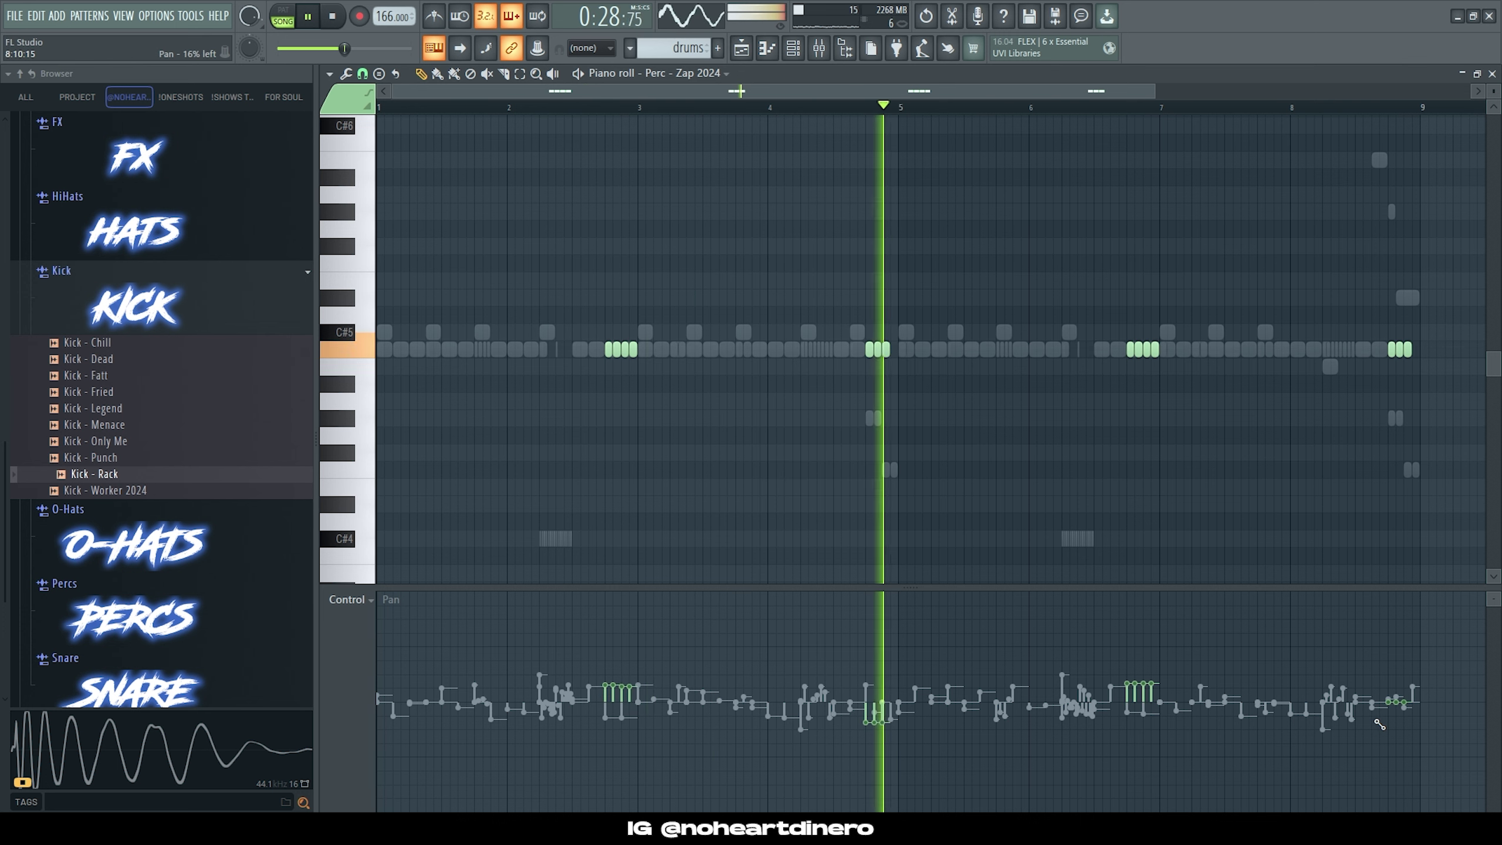
# Step: Pan the Perc - Fav Boston notes slightly left in bars 1 and 3 and slightly right in bars 5 and 7
pyautogui.click(799, 47)
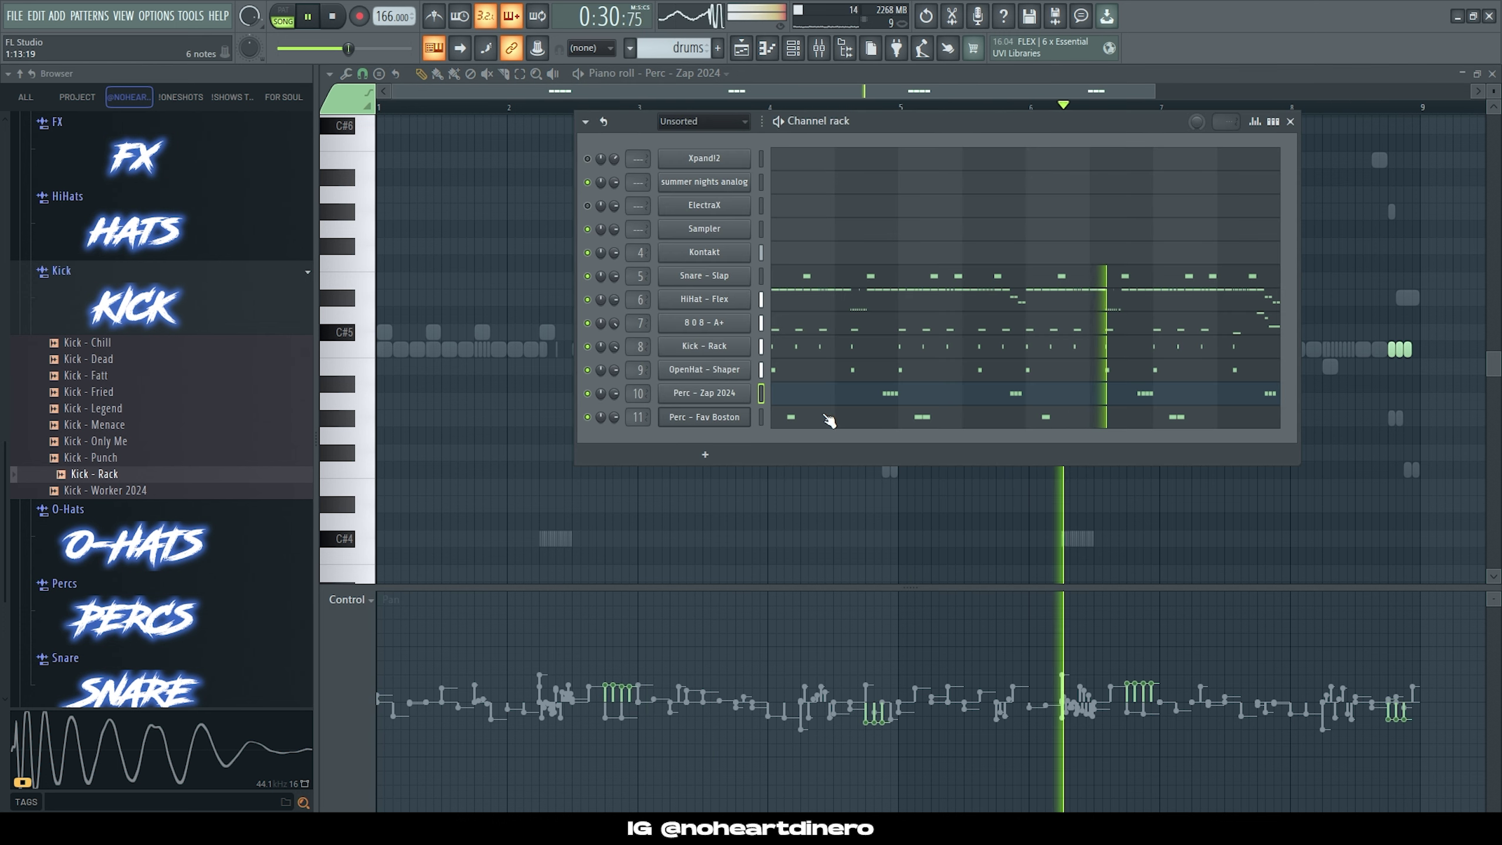
pyautogui.click(825, 416)
pyautogui.moveTo(574, 462); pyautogui.dragTo(388, 345)
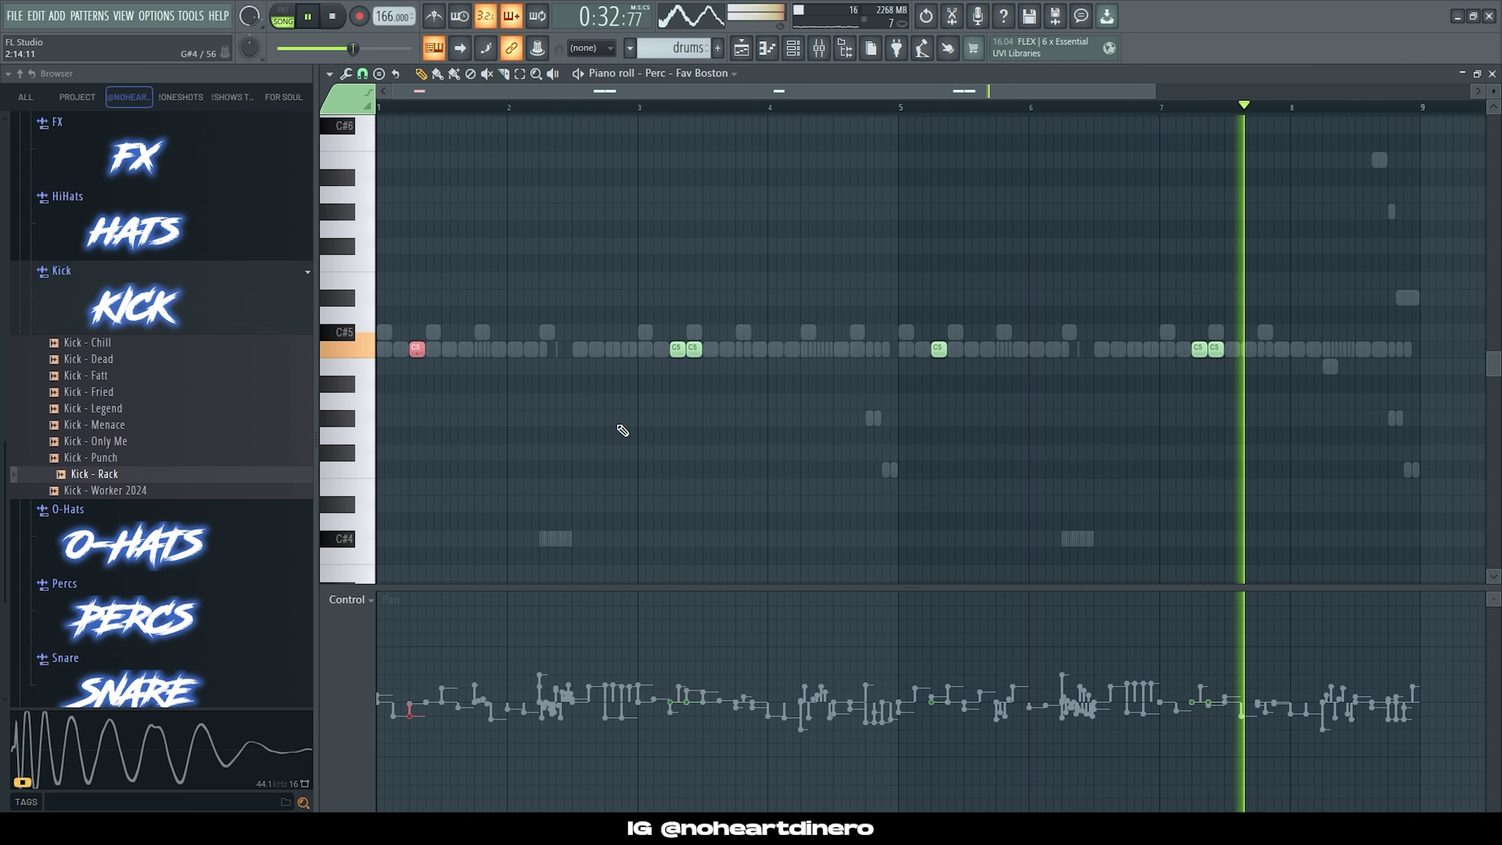
pyautogui.moveTo(623, 430); pyautogui.dragTo(765, 309)
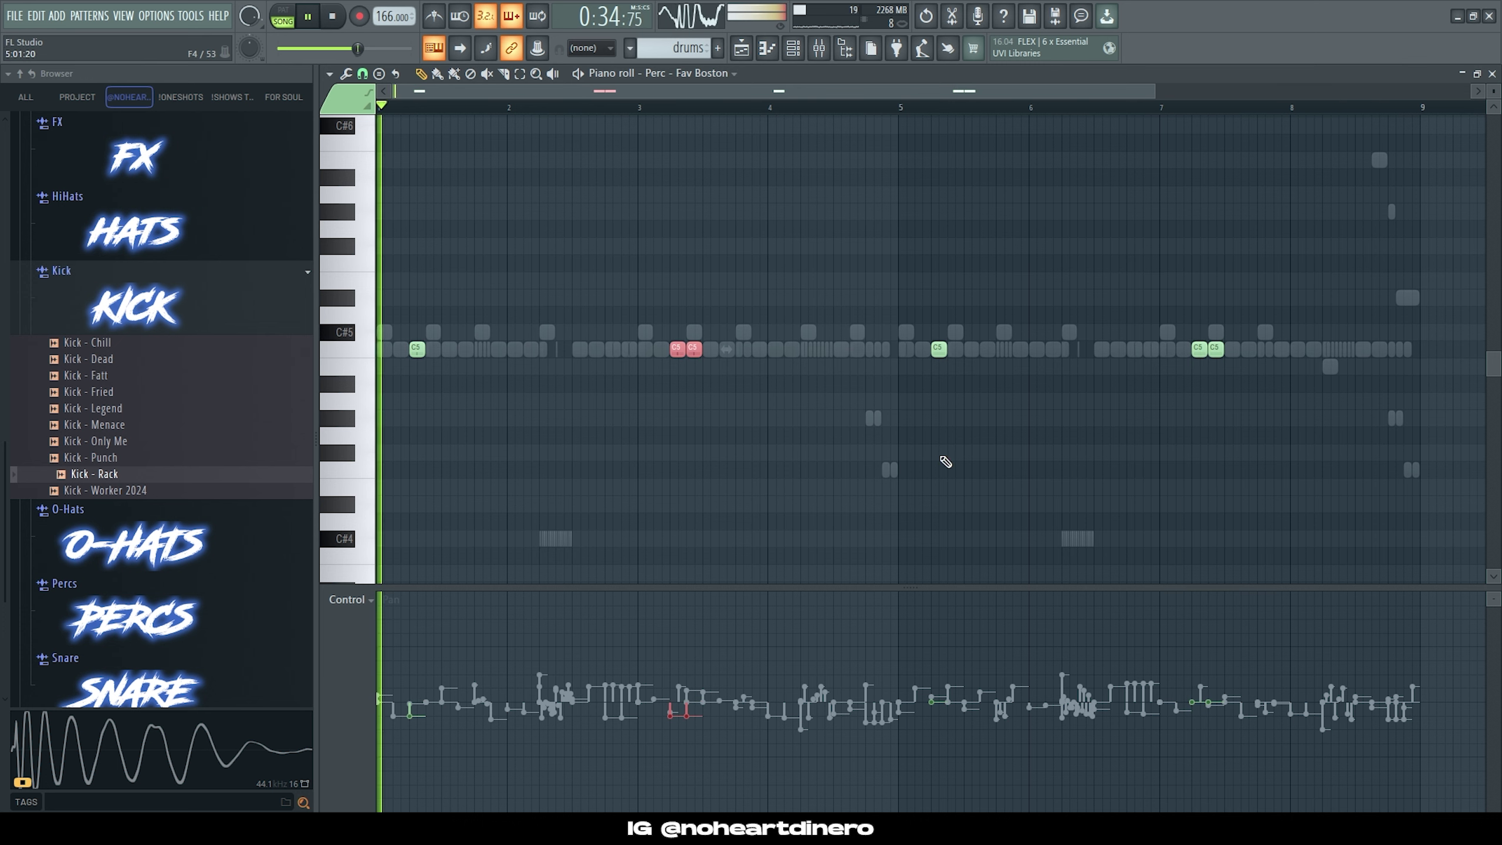
pyautogui.moveTo(888, 375); pyautogui.dragTo(1483, 342)
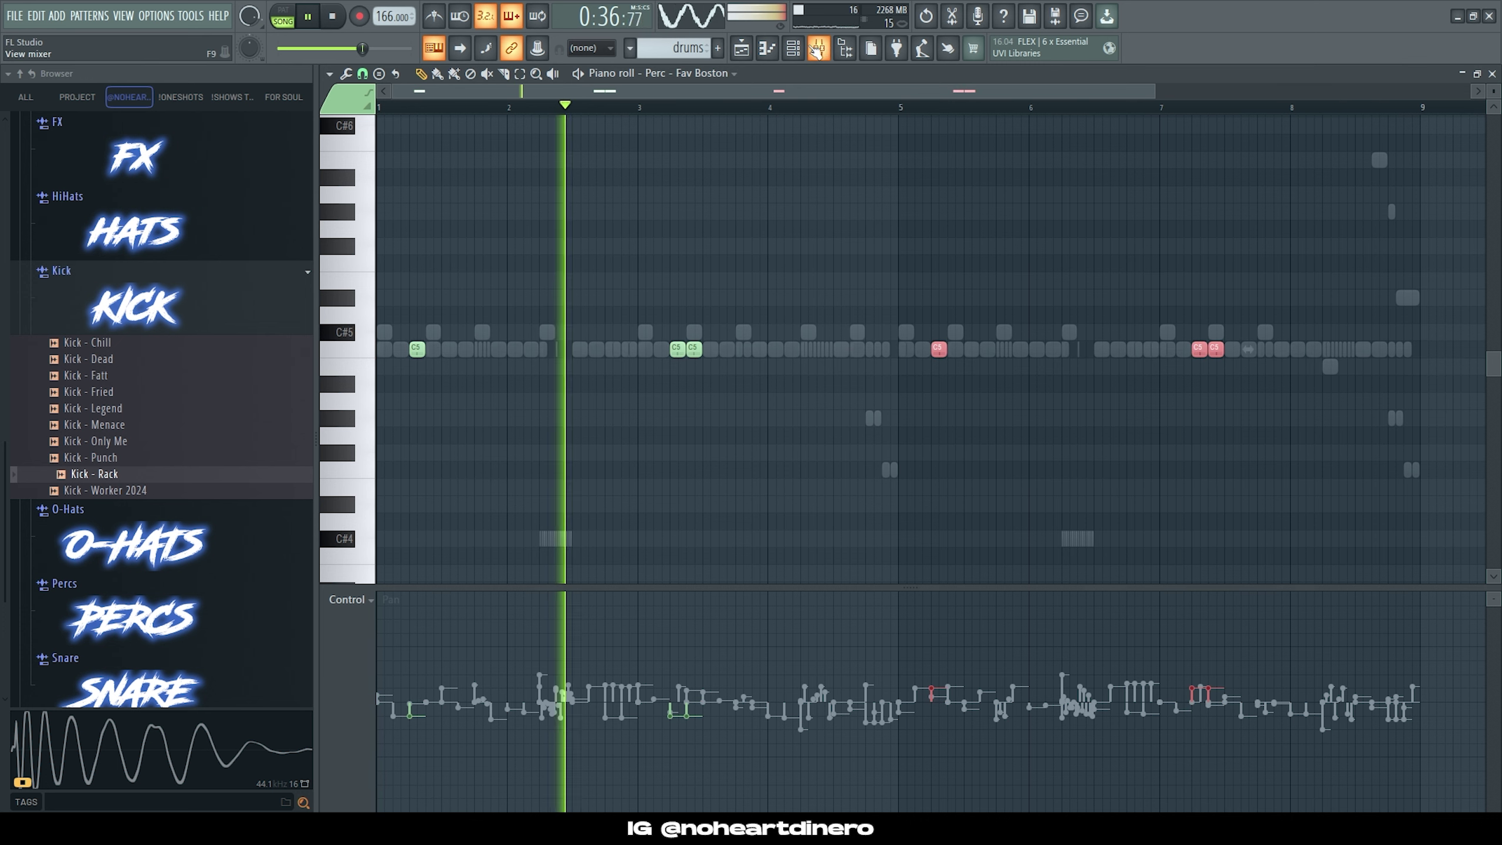
# Step: Lower the mixer volumes of the 808 and Kick - Rack tracks slightly
pyautogui.click(794, 50)
pyautogui.click(819, 52)
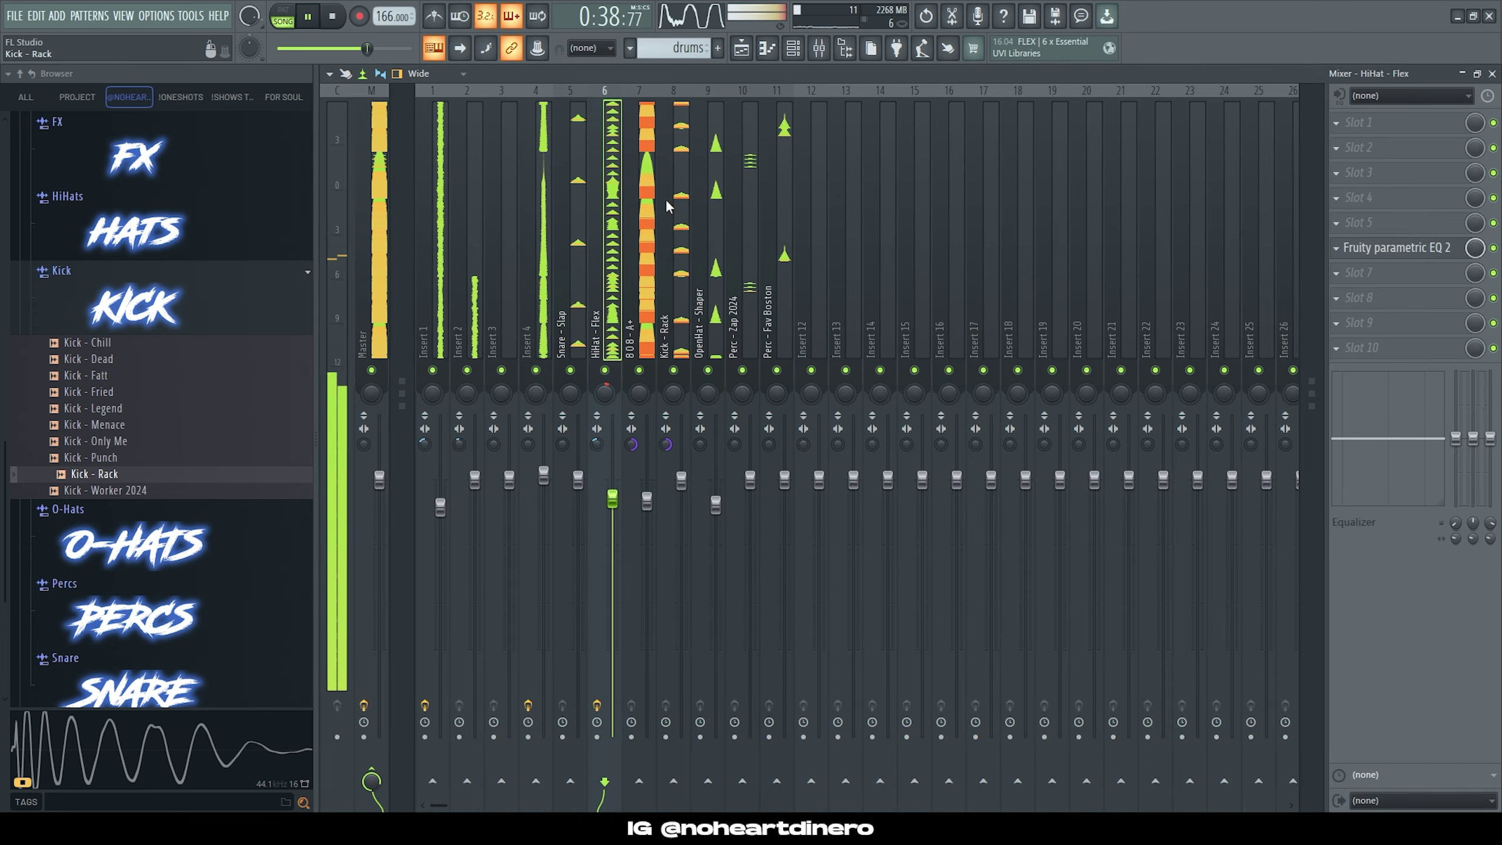
pyautogui.moveTo(649, 501)
pyautogui.mouseDown()
pyautogui.moveTo(686, 488)
pyautogui.moveTo(643, 507)
pyautogui.mouseUp()
# Step: Add Fruity parametric EQ 2 to slot 6 of the 808 mixer track and adjust its curve
pyautogui.click(1372, 247)
pyautogui.click(1040, 650)
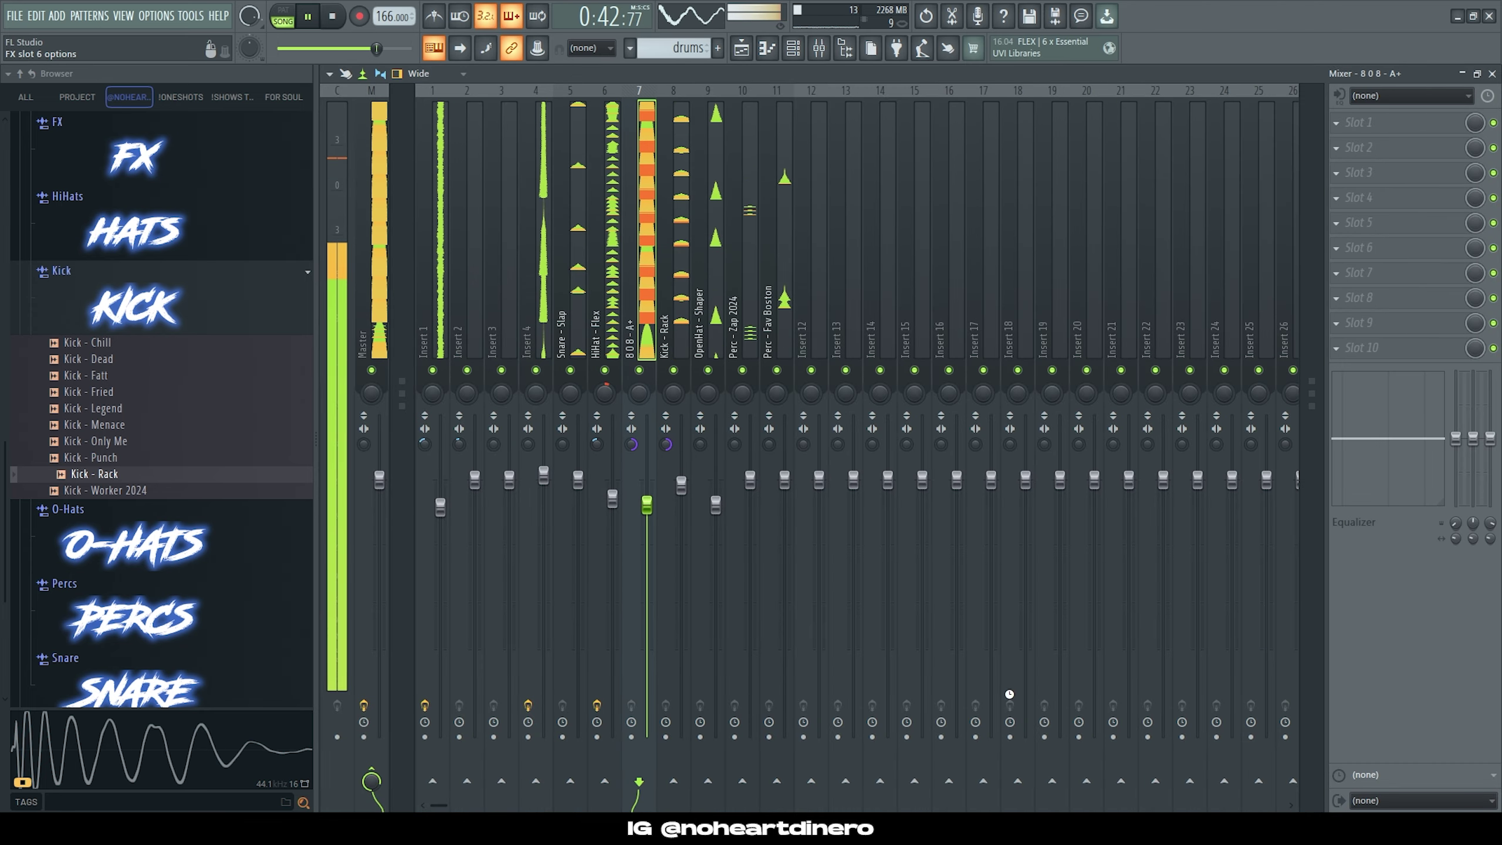
pyautogui.moveTo(760, 409); pyautogui.dragTo(747, 446)
pyautogui.press('Escape')
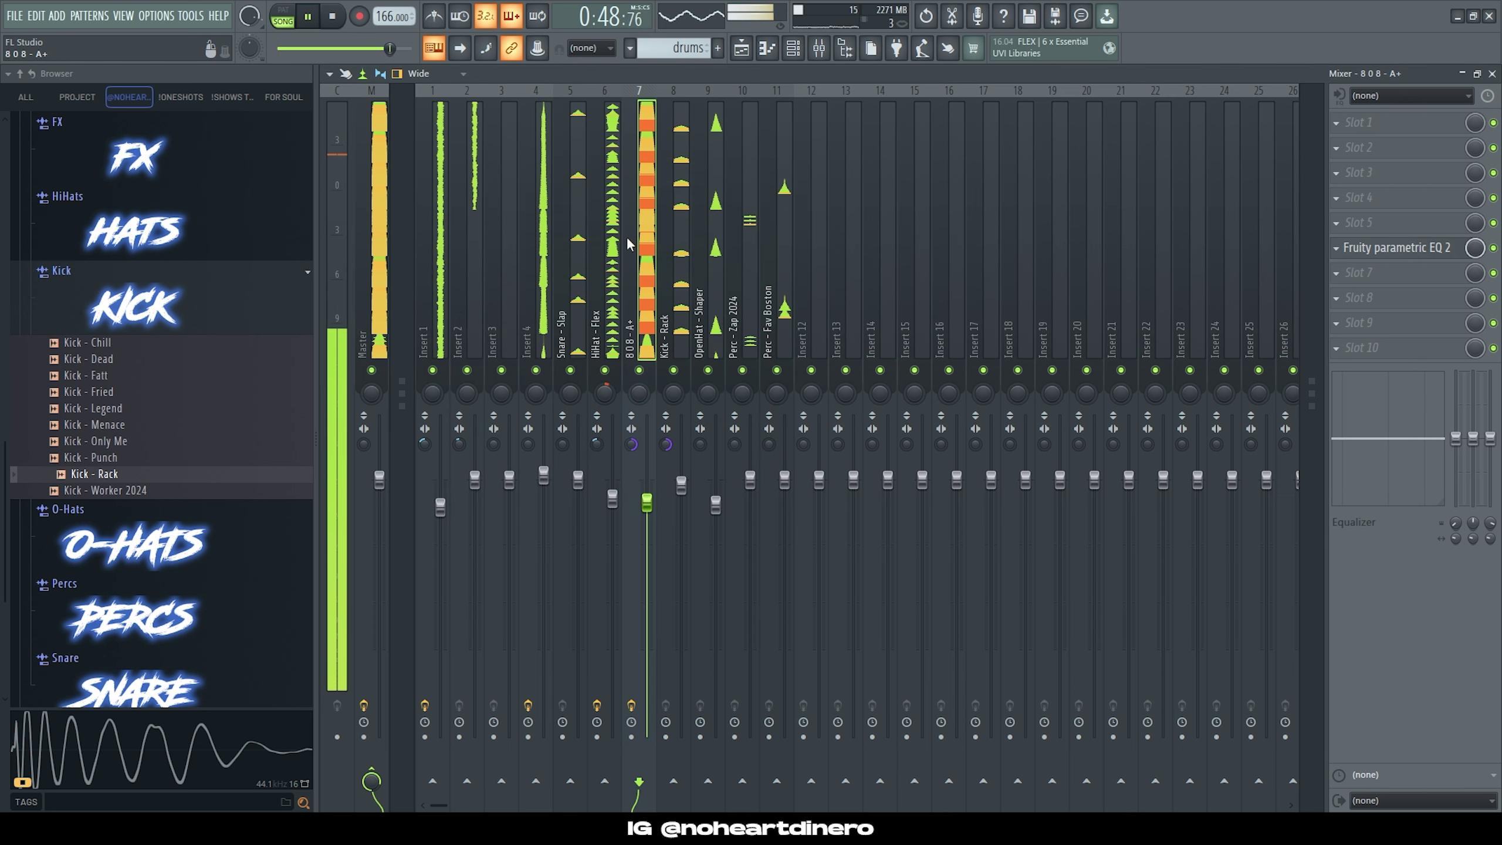
# Step: Lower the Perc - Zap 2024 and Perc - Fav Boston mixer volumes, setting Perc - Fav Boston to 90% (-2.2 dB)
pyautogui.moveTo(751, 480); pyautogui.dragTo(784, 503)
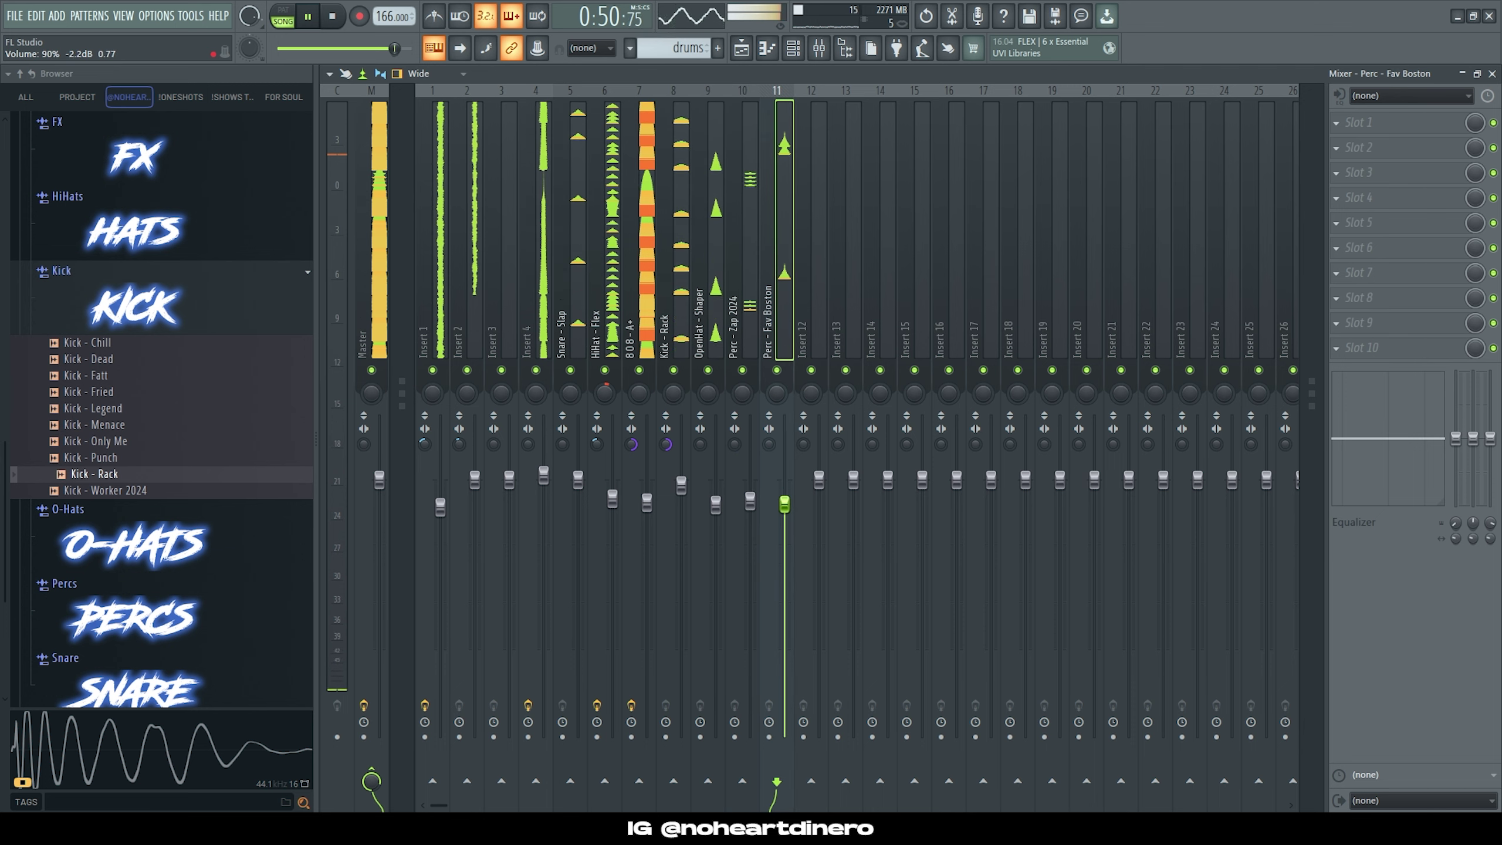
# Step: Set the OpenHat - Shaper mixer track's stereo separation to about 31% and lower its volume slightly
pyautogui.click(712, 236)
pyautogui.moveTo(700, 444); pyautogui.dragTo(700, 467)
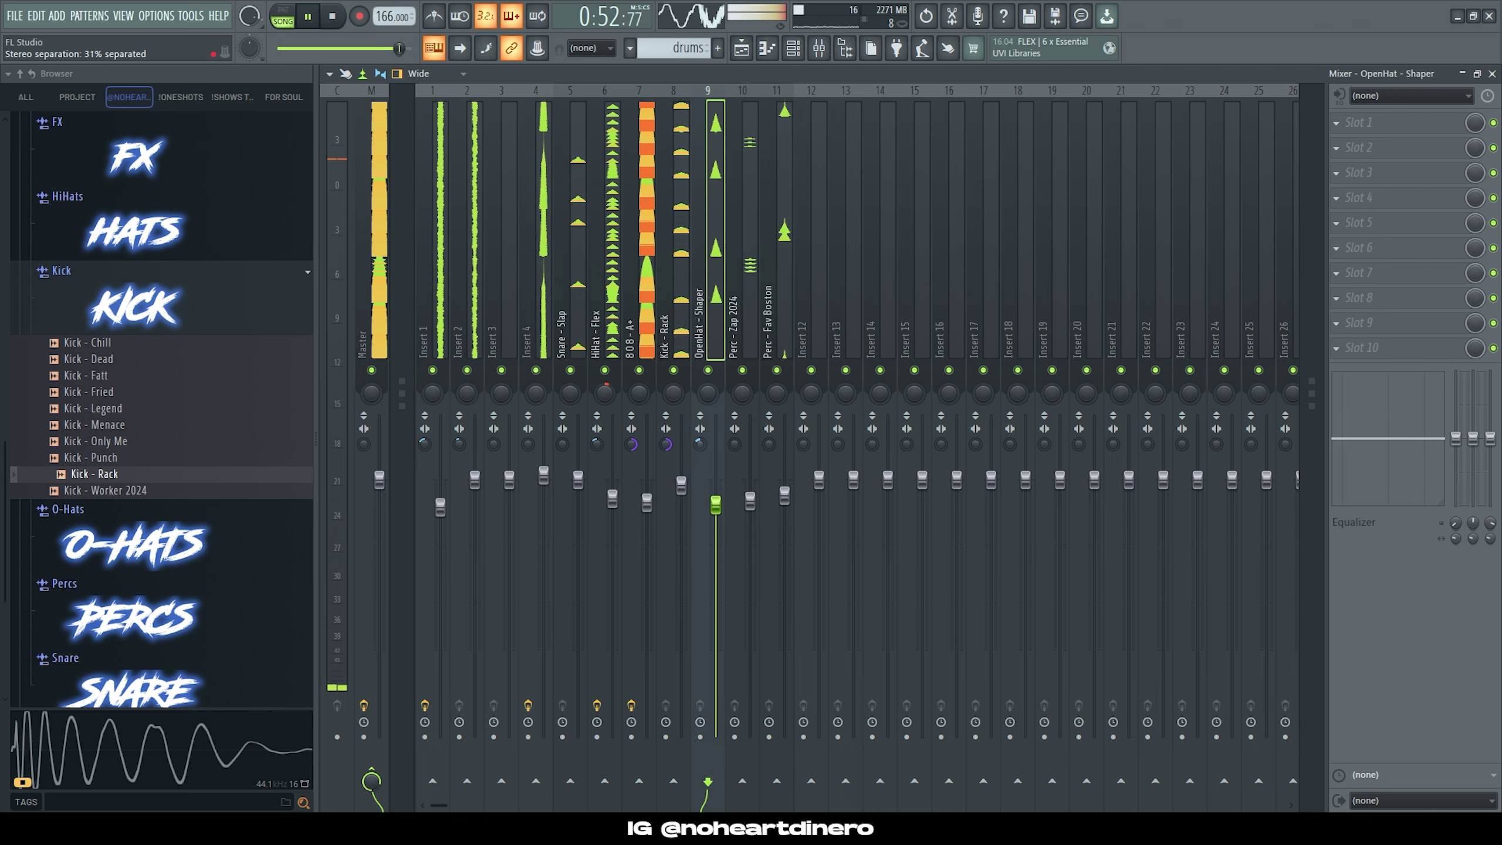
pyautogui.click(475, 222)
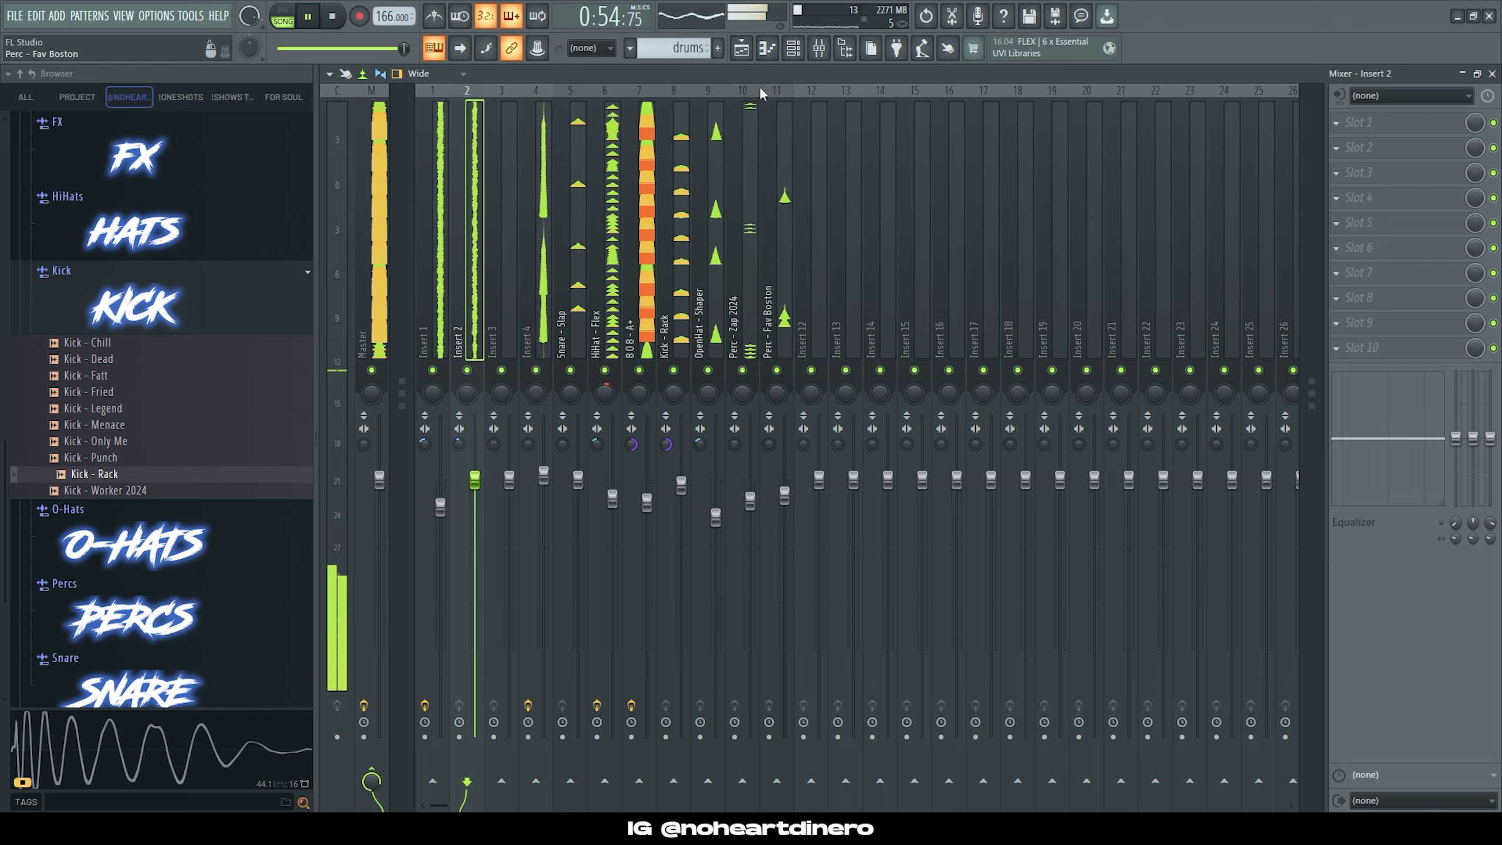
# Step: Split the drums pattern by channel into separate patterns for each drum sound in the playlist
pyautogui.click(741, 48)
pyautogui.scroll(-1, 1378, 384)
pyautogui.scroll(1, 1378, 384)
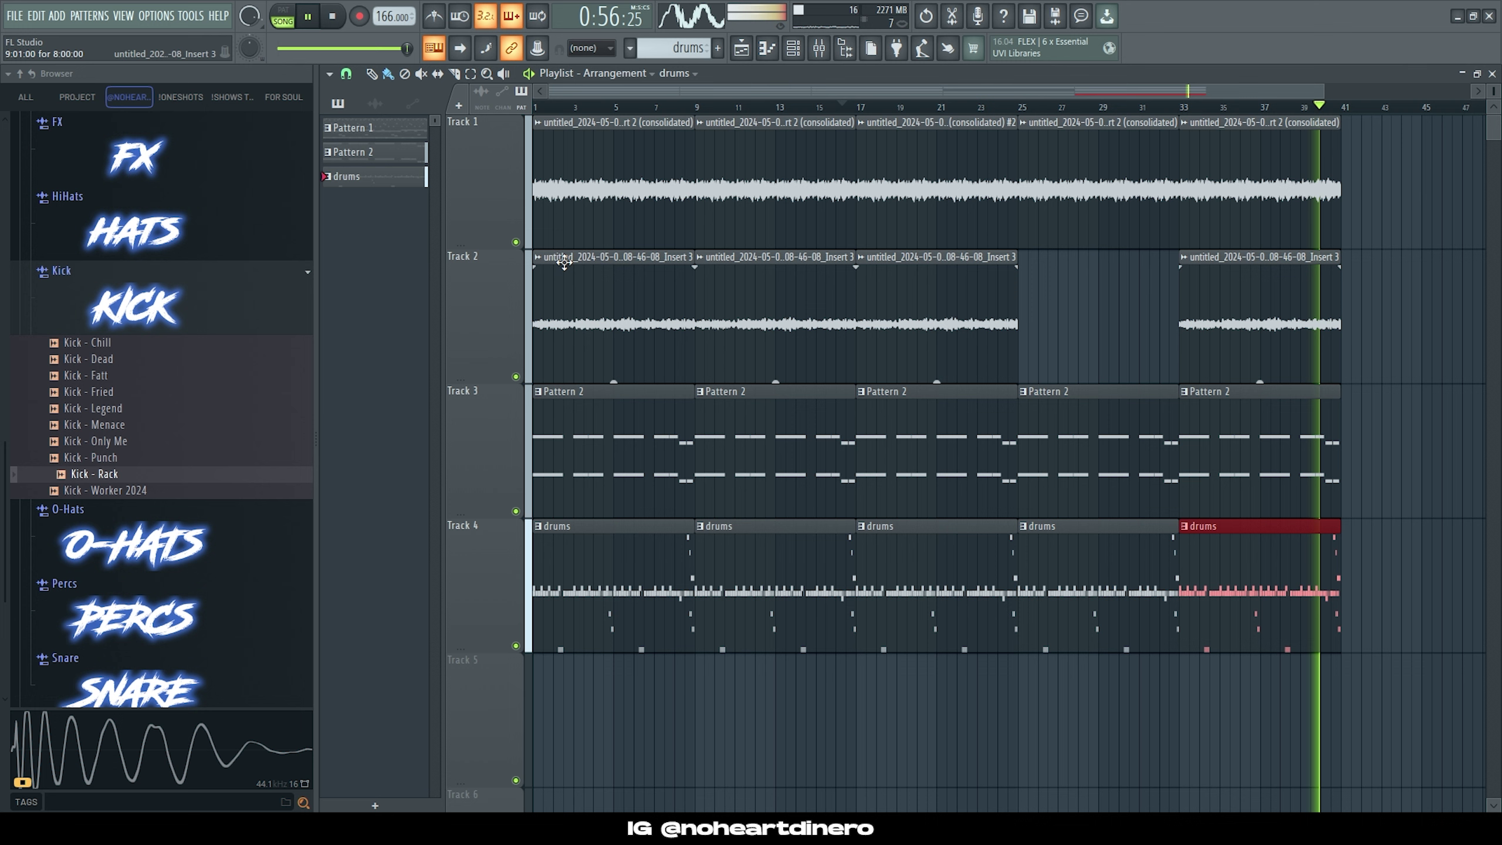
pyautogui.rightClick(357, 174)
pyautogui.click(388, 415)
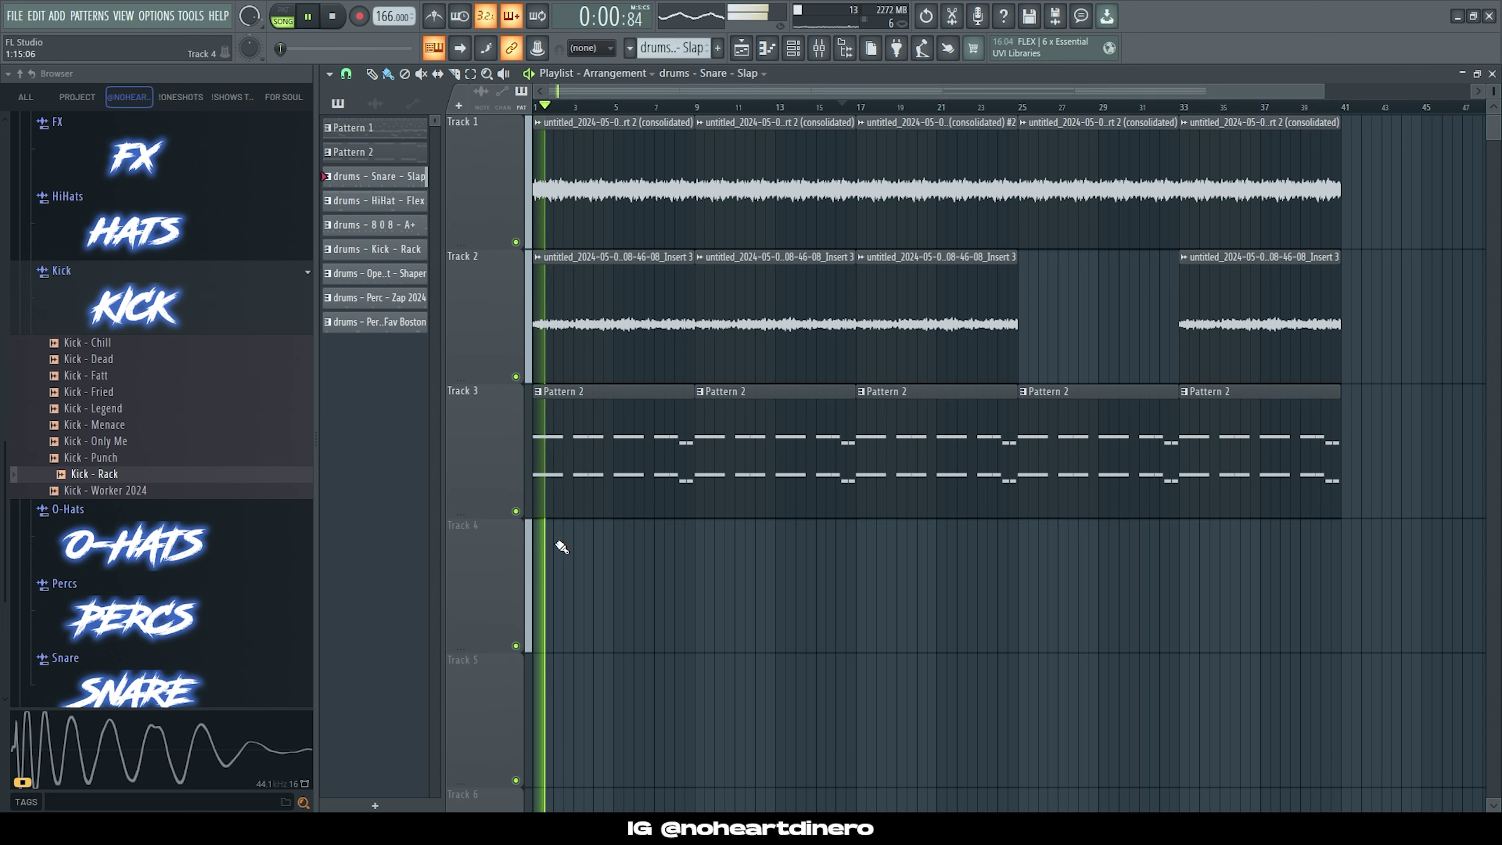
# Step: Arrange the split drum patterns on Tracks 4 to 10 from bar 1 and duplicate them through bar 40
pyautogui.scroll(1, 561, 547)
pyautogui.moveTo(376, 326); pyautogui.dragTo(646, 609)
pyautogui.moveTo(643, 607); pyautogui.dragTo(459, 586)
pyautogui.hotkey('ctrl', 'b')
pyautogui.hotkey('ctrl', 'b')
pyautogui.hotkey('ctrl', 'b')
pyautogui.scroll(-3, 841, 644)
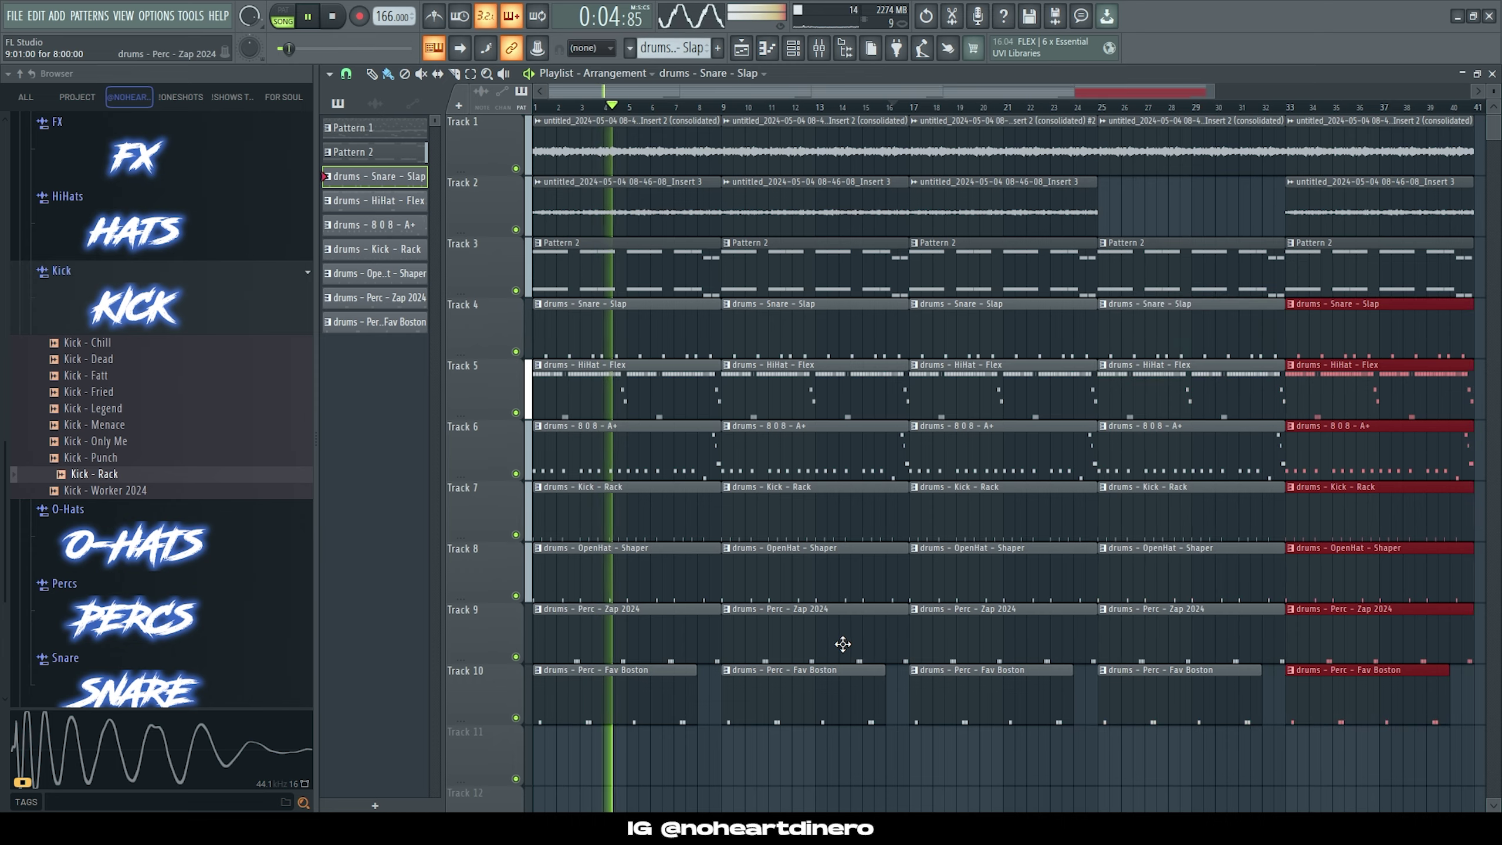
# Step: Remove the OpenHat - Shaper clips starting at bars 9 and 25 on Track 8, keeping the one at bar 17
pyautogui.scroll(-3, 842, 636)
pyautogui.scroll(1, 715, 685)
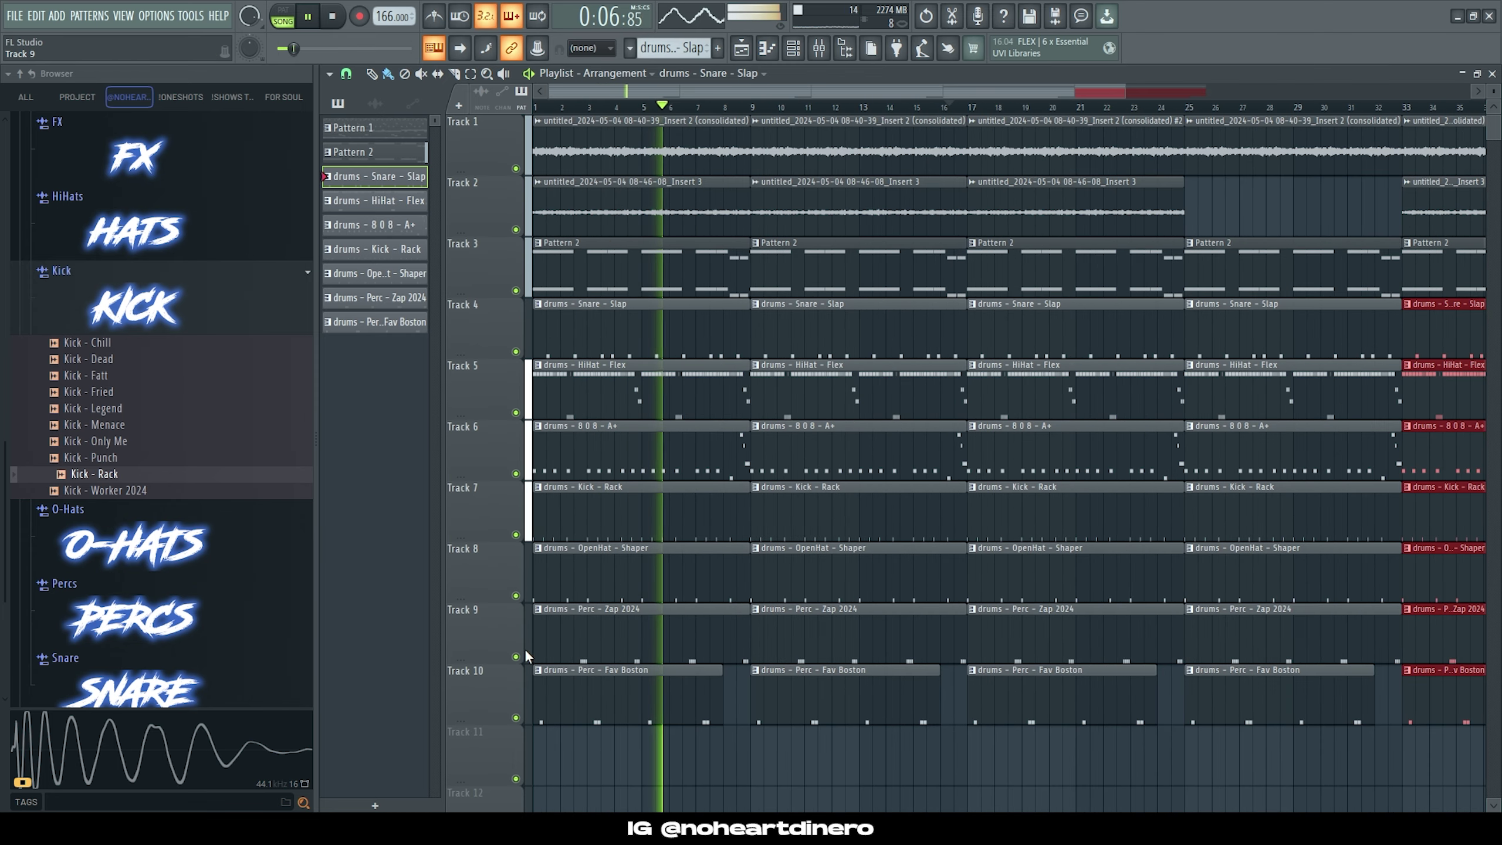
pyautogui.rightClick(970, 570)
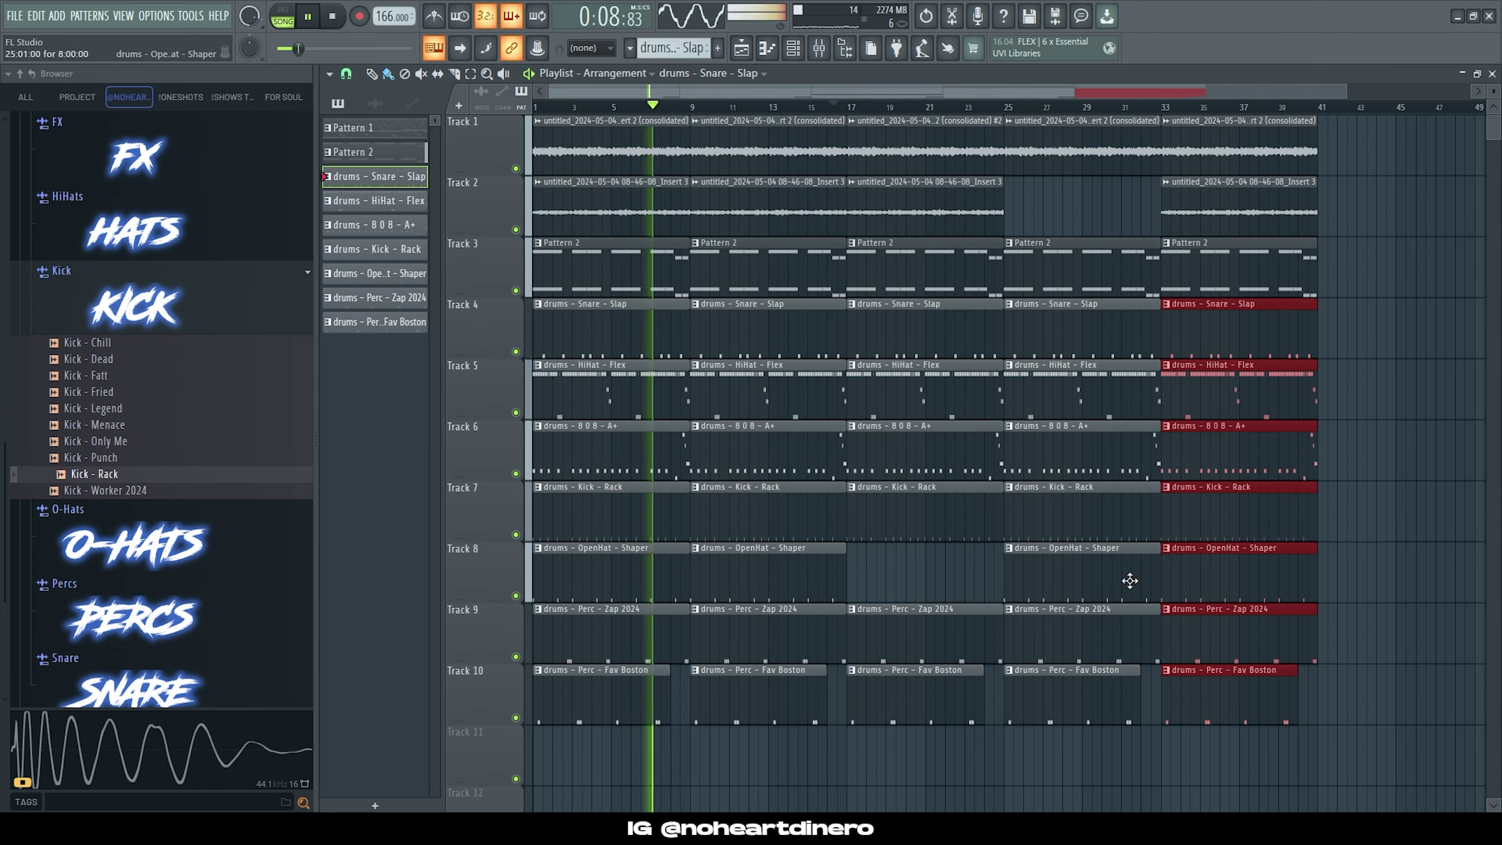
pyautogui.hotkey('ctrl', 'z')
pyautogui.rightClick(757, 574)
pyautogui.rightClick(1096, 570)
pyautogui.scroll(1, 1046, 570)
pyautogui.scroll(3, 706, 549)
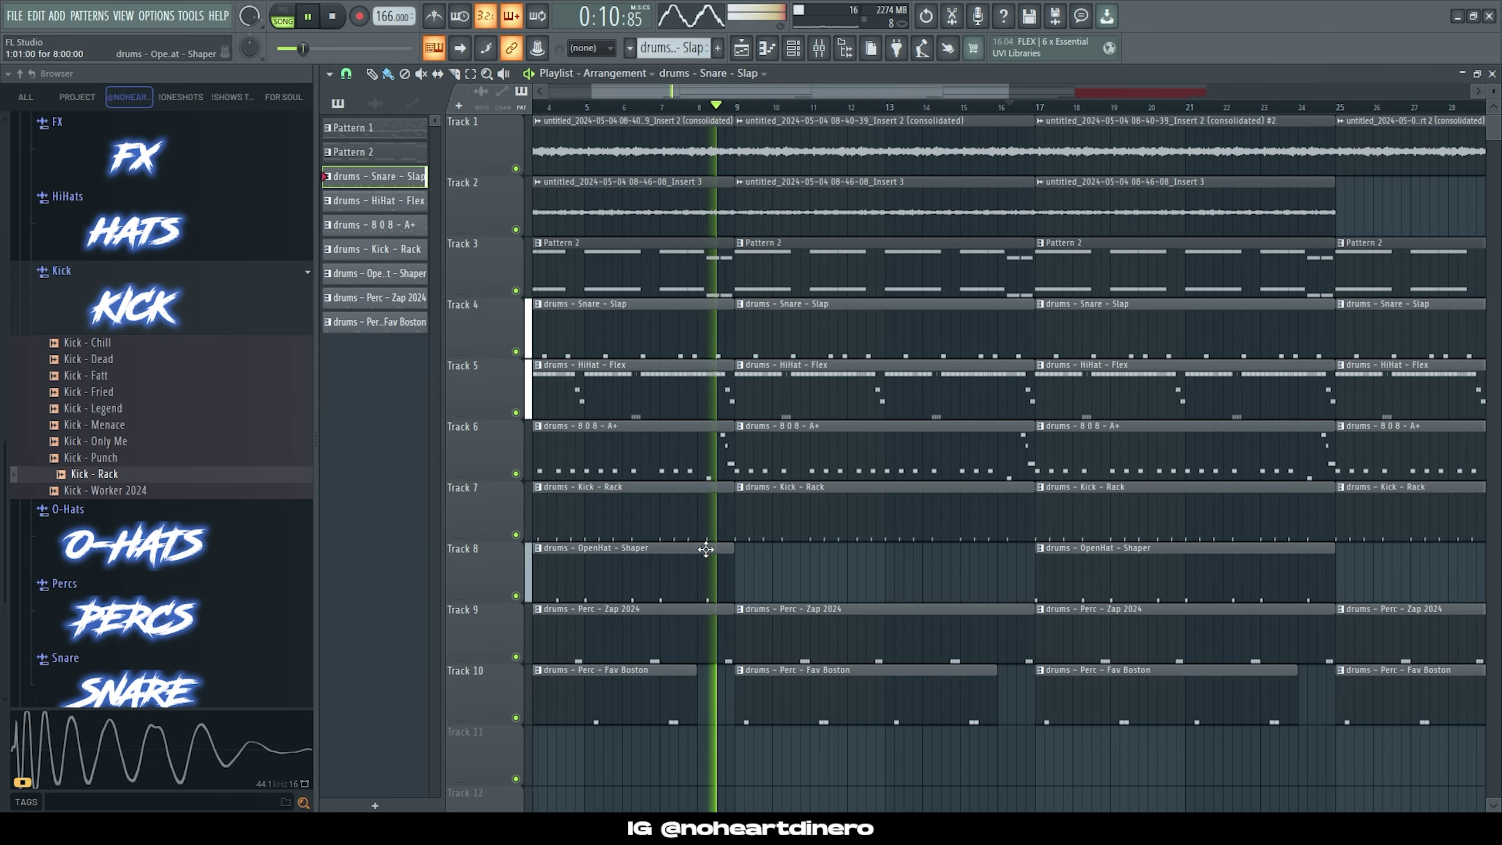
# Step: Remove the Perc - Zap 2024 clip at bar 17 and fill bars 17 to 24 with four short Perc - Fav Boston clips
pyautogui.scroll(-1, 897, 533)
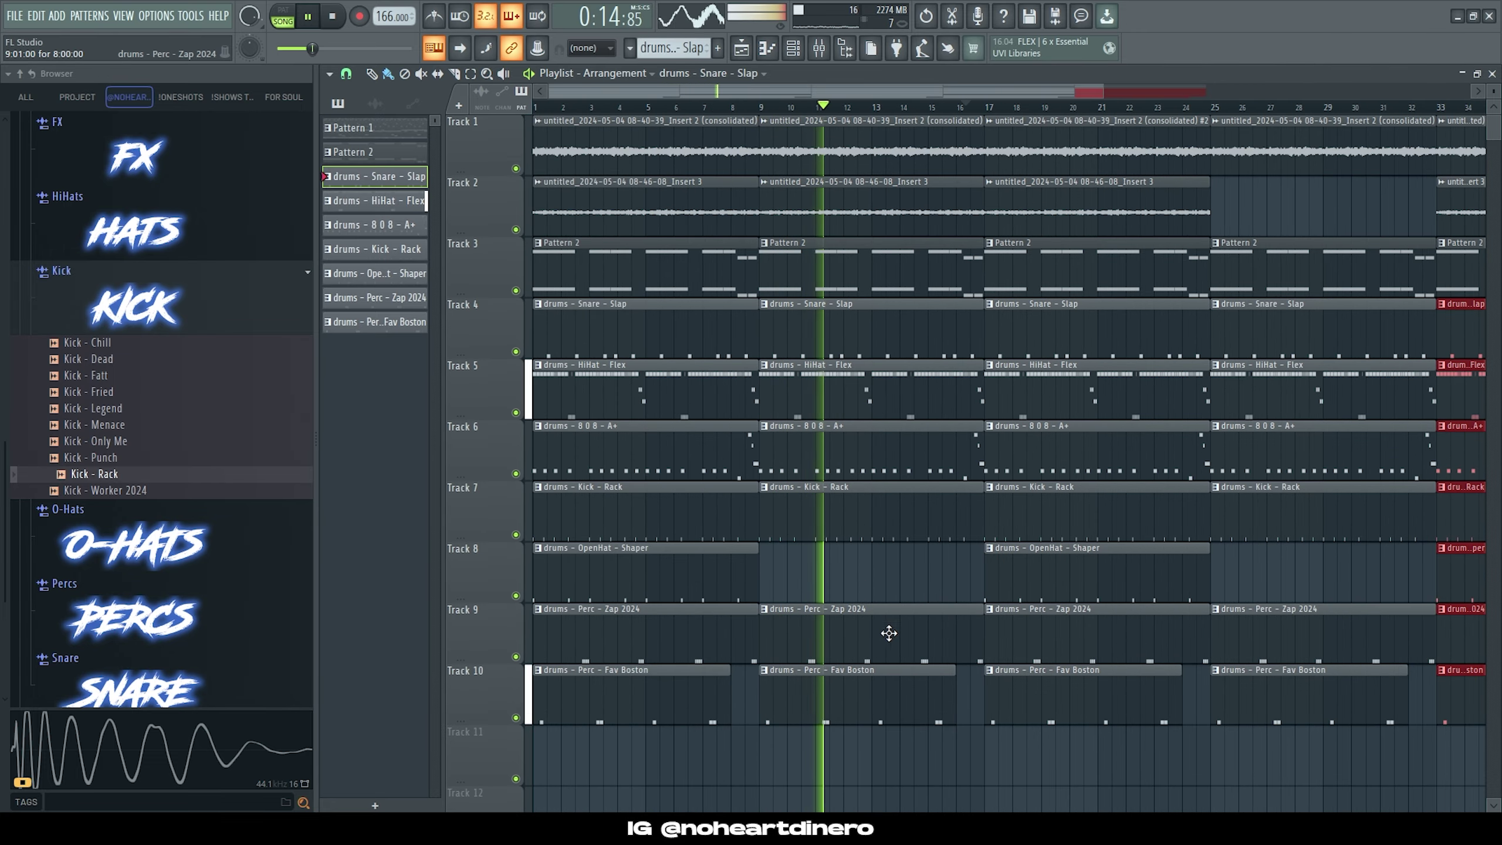
pyautogui.rightClick(1197, 638)
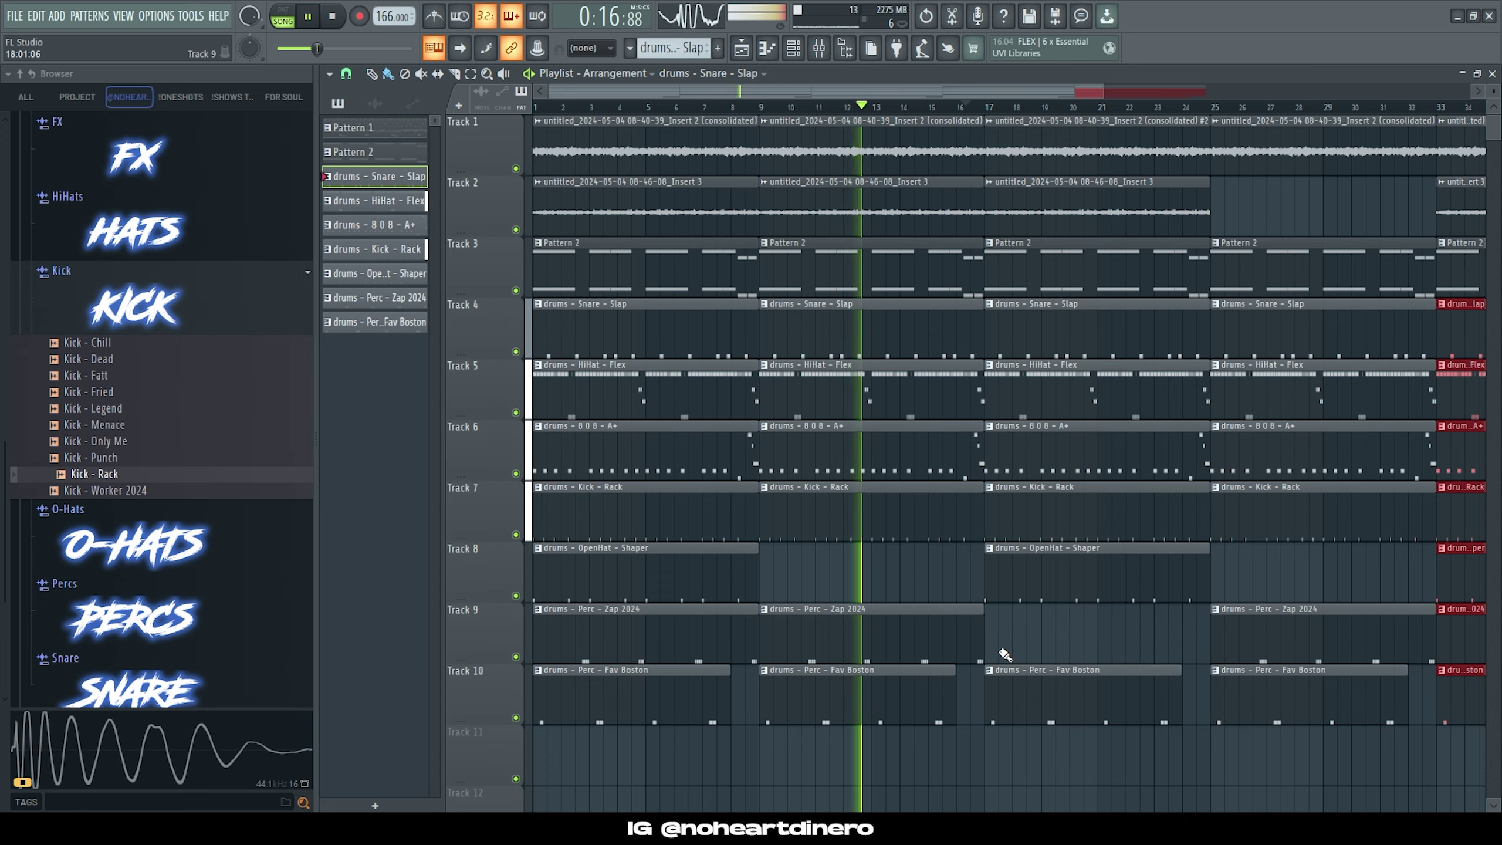
pyautogui.scroll(-1, 1123, 650)
pyautogui.moveTo(937, 710); pyautogui.dragTo(833, 717)
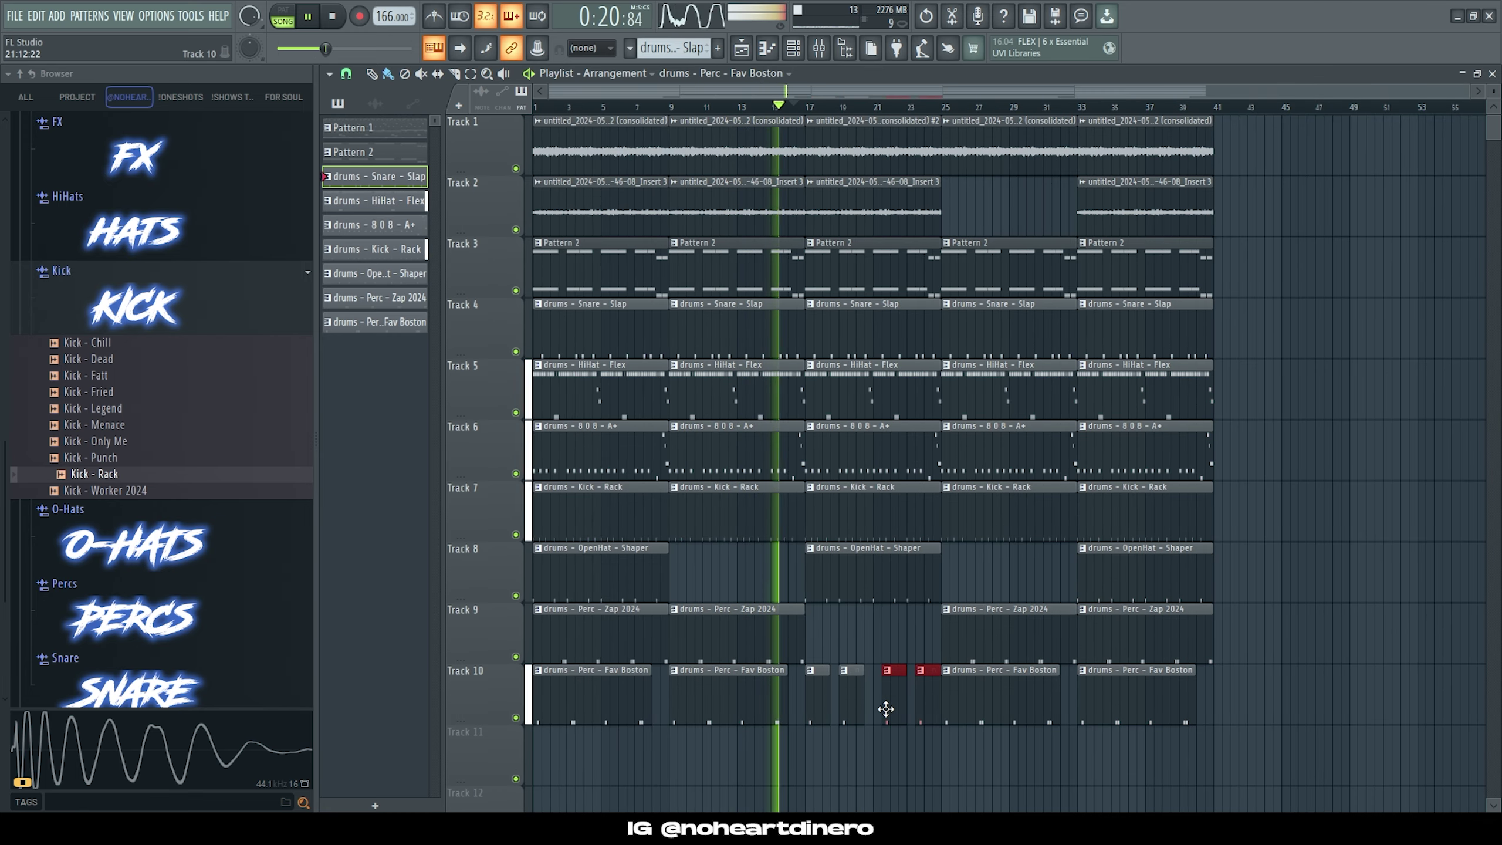
pyautogui.scroll(2, 882, 709)
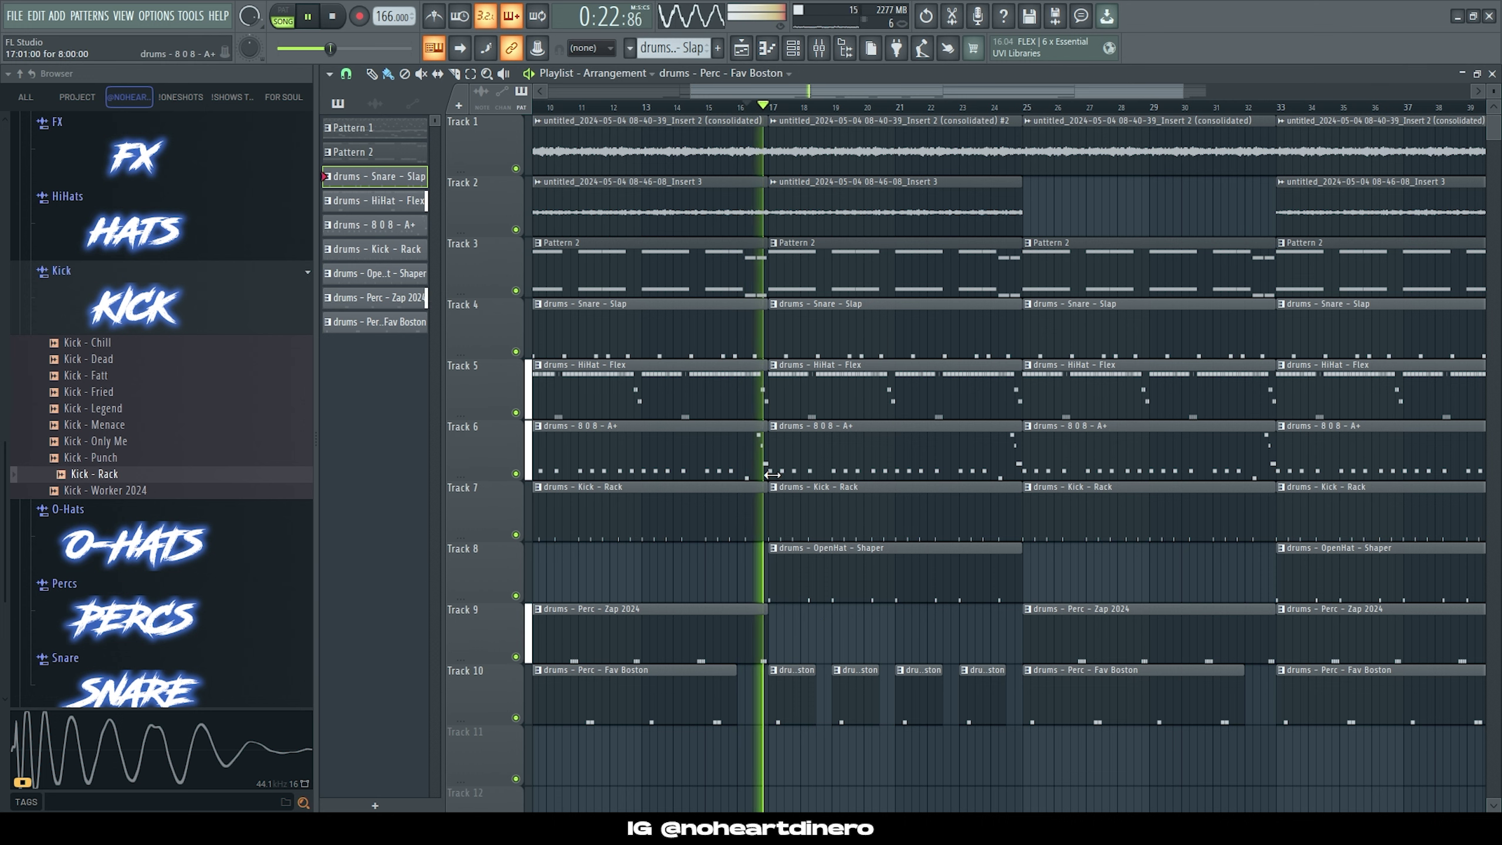
# Step: Make the 808 - A+ clip at bar 17 unique and open its notes for editing
pyautogui.scroll(1, 771, 473)
pyautogui.rightClick(775, 431)
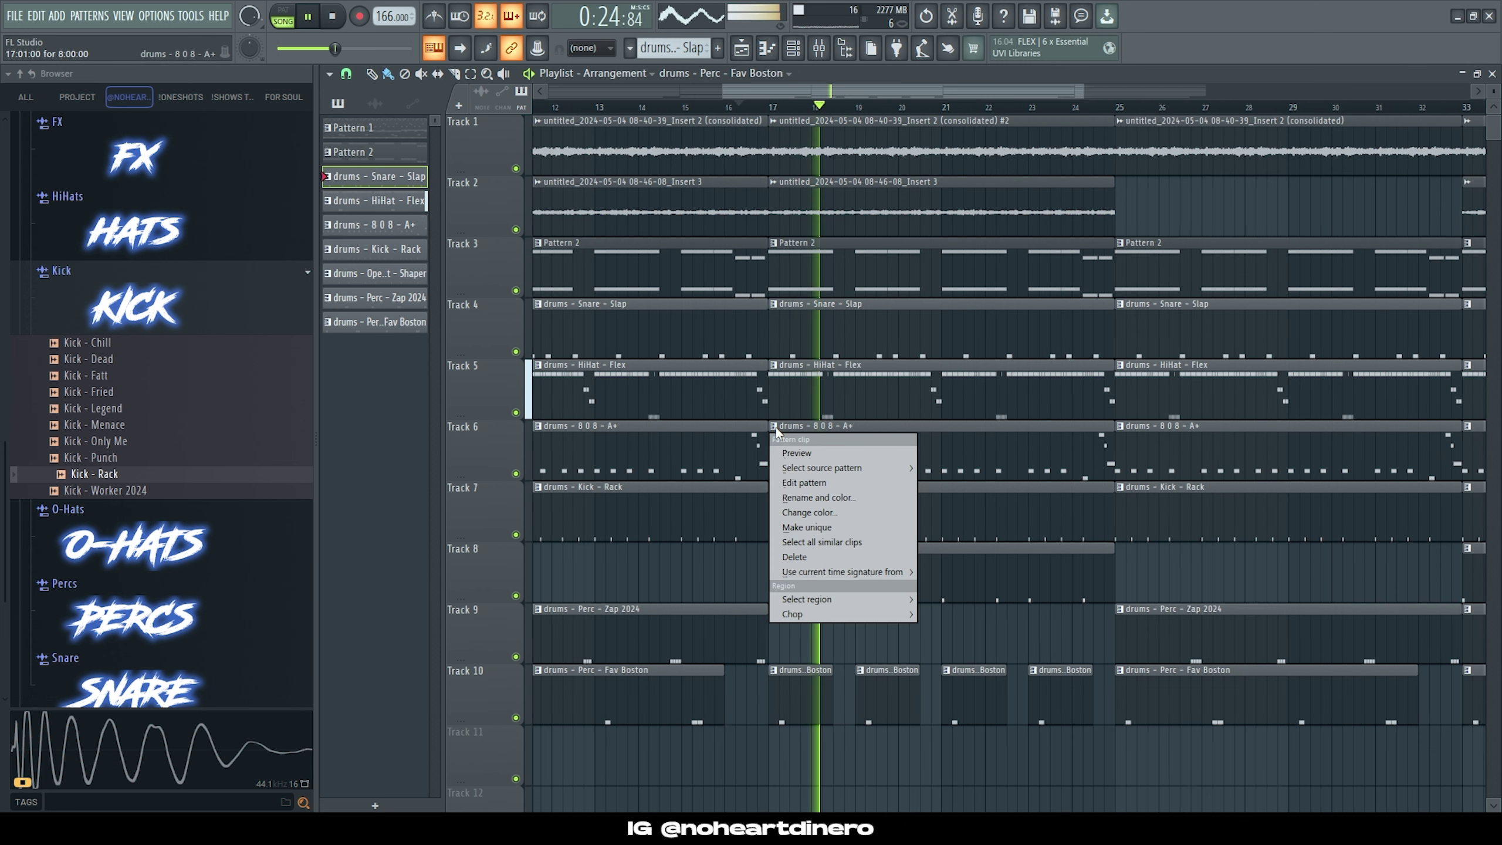
pyautogui.click(806, 527)
pyautogui.click(804, 426)
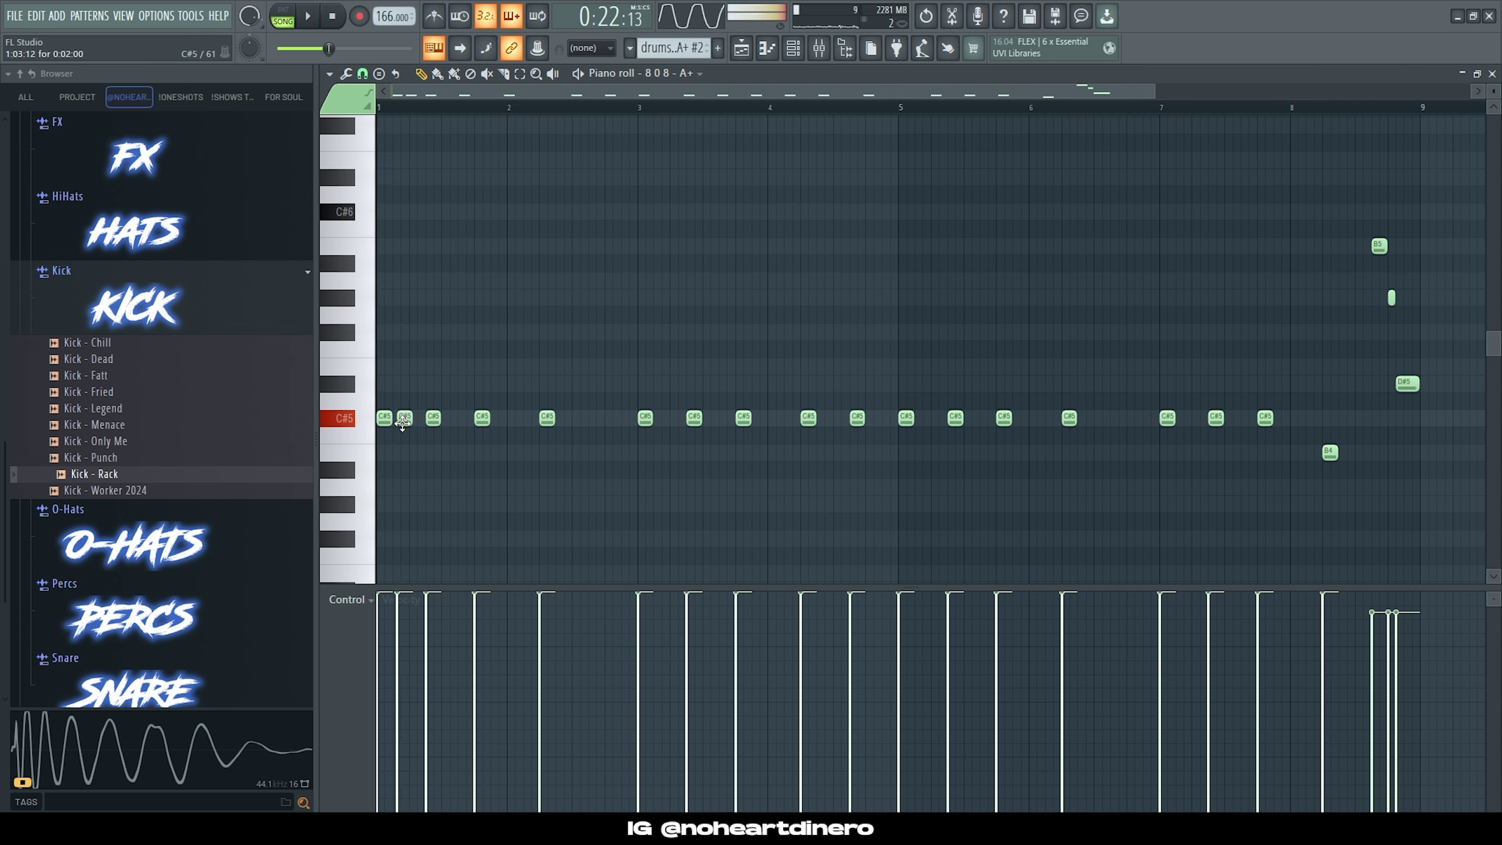
# Step: Add C#5 notes late in bar 2 and just after the start of bar 3 of the new 808 pattern
pyautogui.click(596, 418)
pyautogui.click(661, 418)
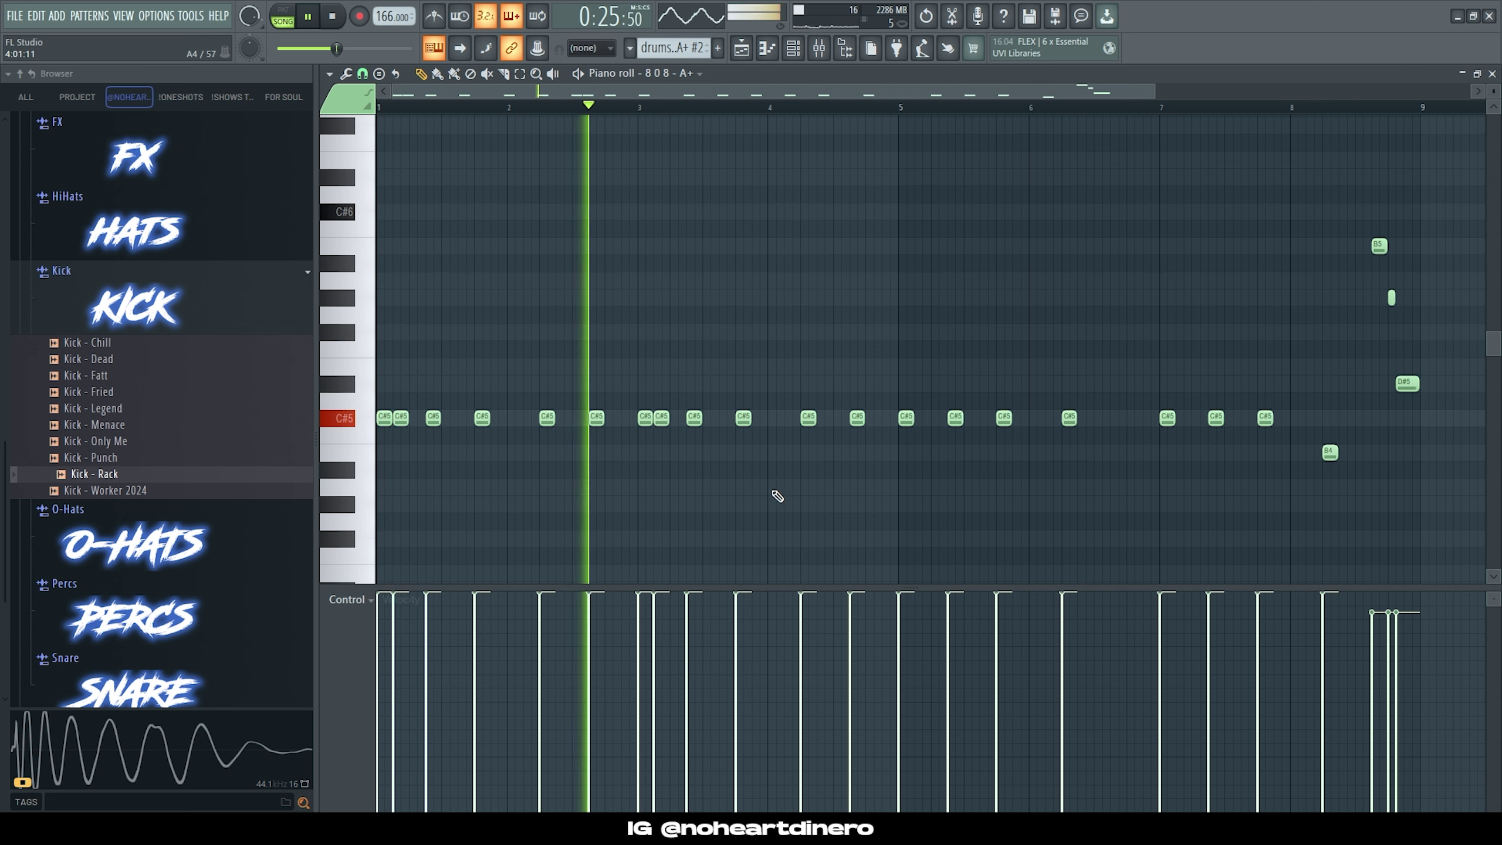
pyautogui.click(838, 418)
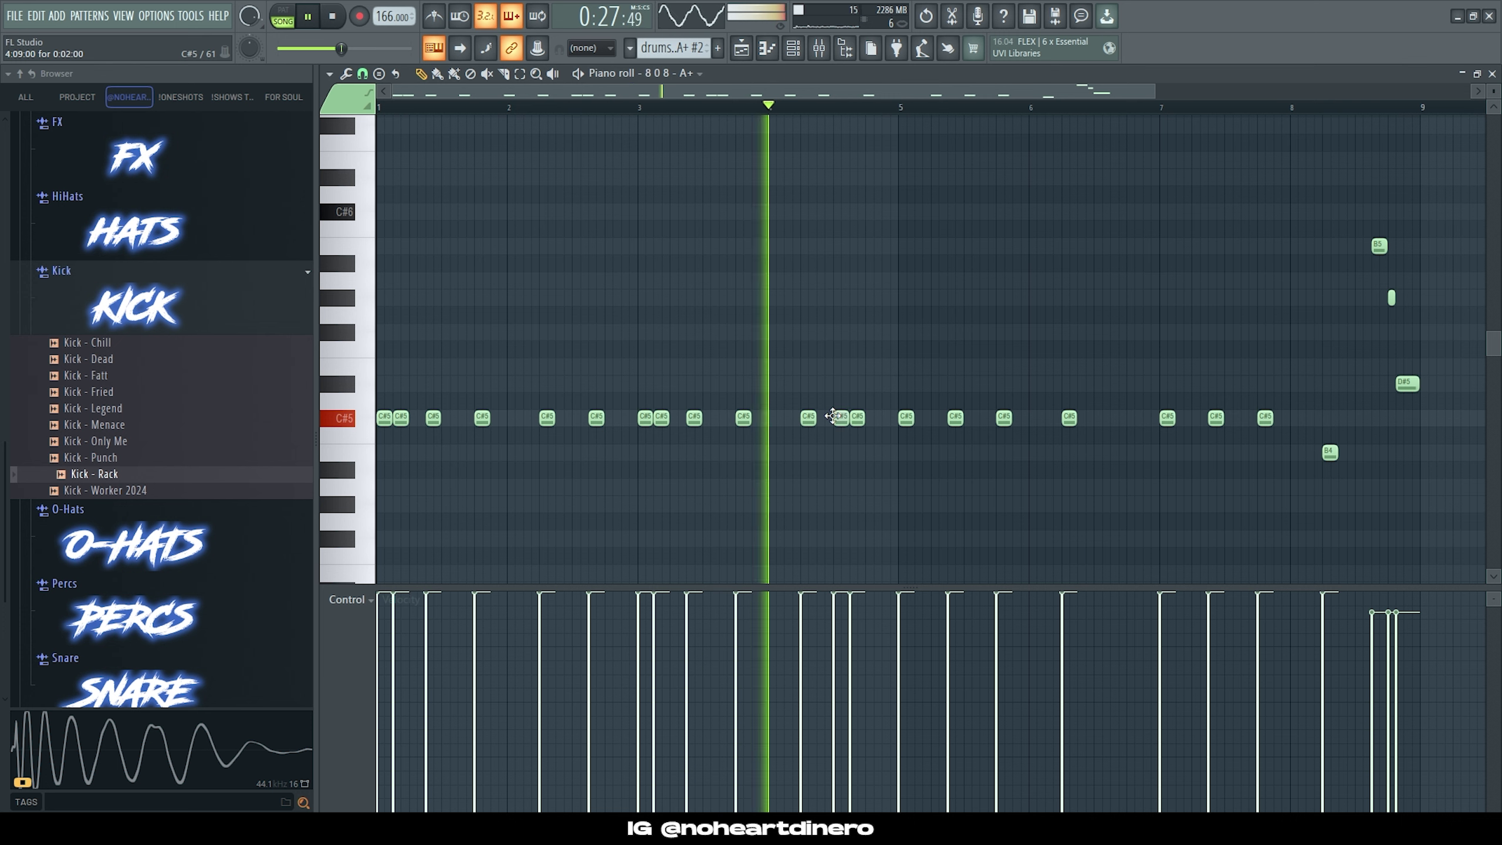
pyautogui.rightClick(841, 418)
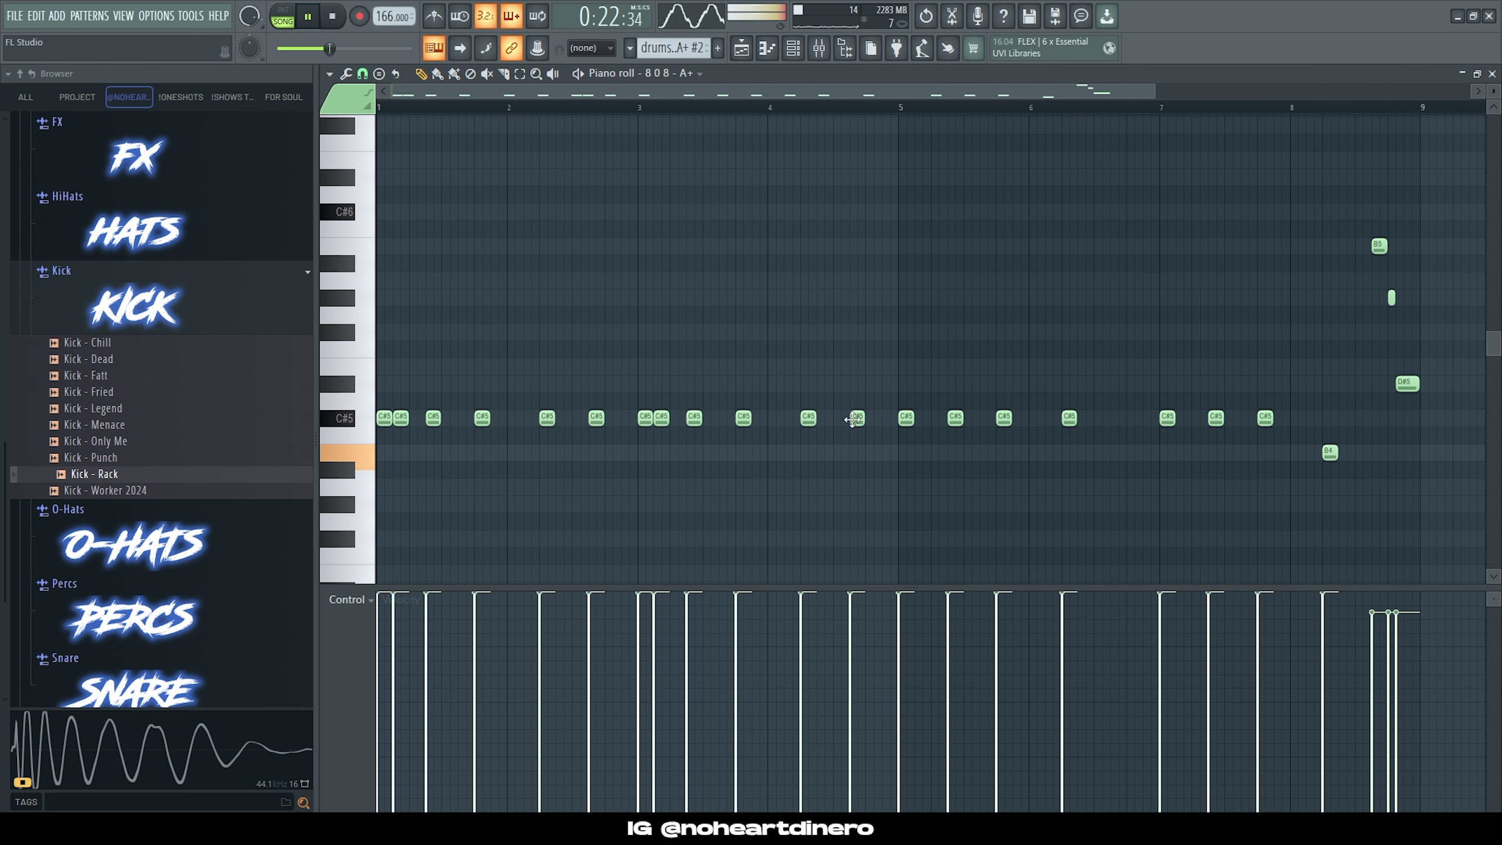
# Step: Add a fill of short C#6, C#5 and C#6 notes at the end of bar 4 and lower their velocity slightly
pyautogui.moveTo(870, 418); pyautogui.dragTo(884, 213)
pyautogui.keyDown('ctrl'); pyautogui.scroll(3, 933, 201); pyautogui.keyUp('ctrl')
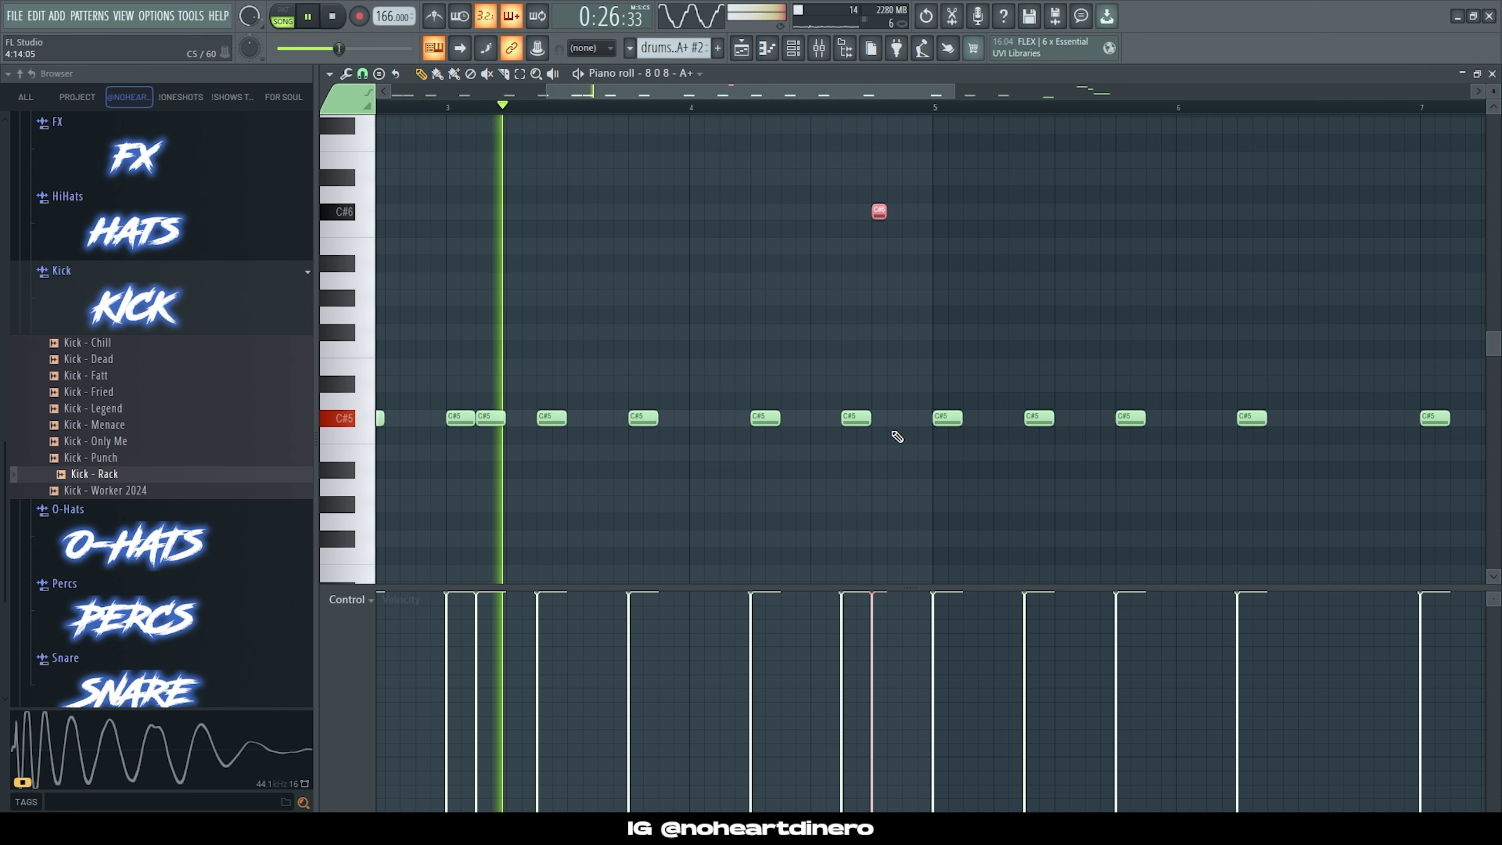
pyautogui.click(892, 420)
pyautogui.click(907, 212)
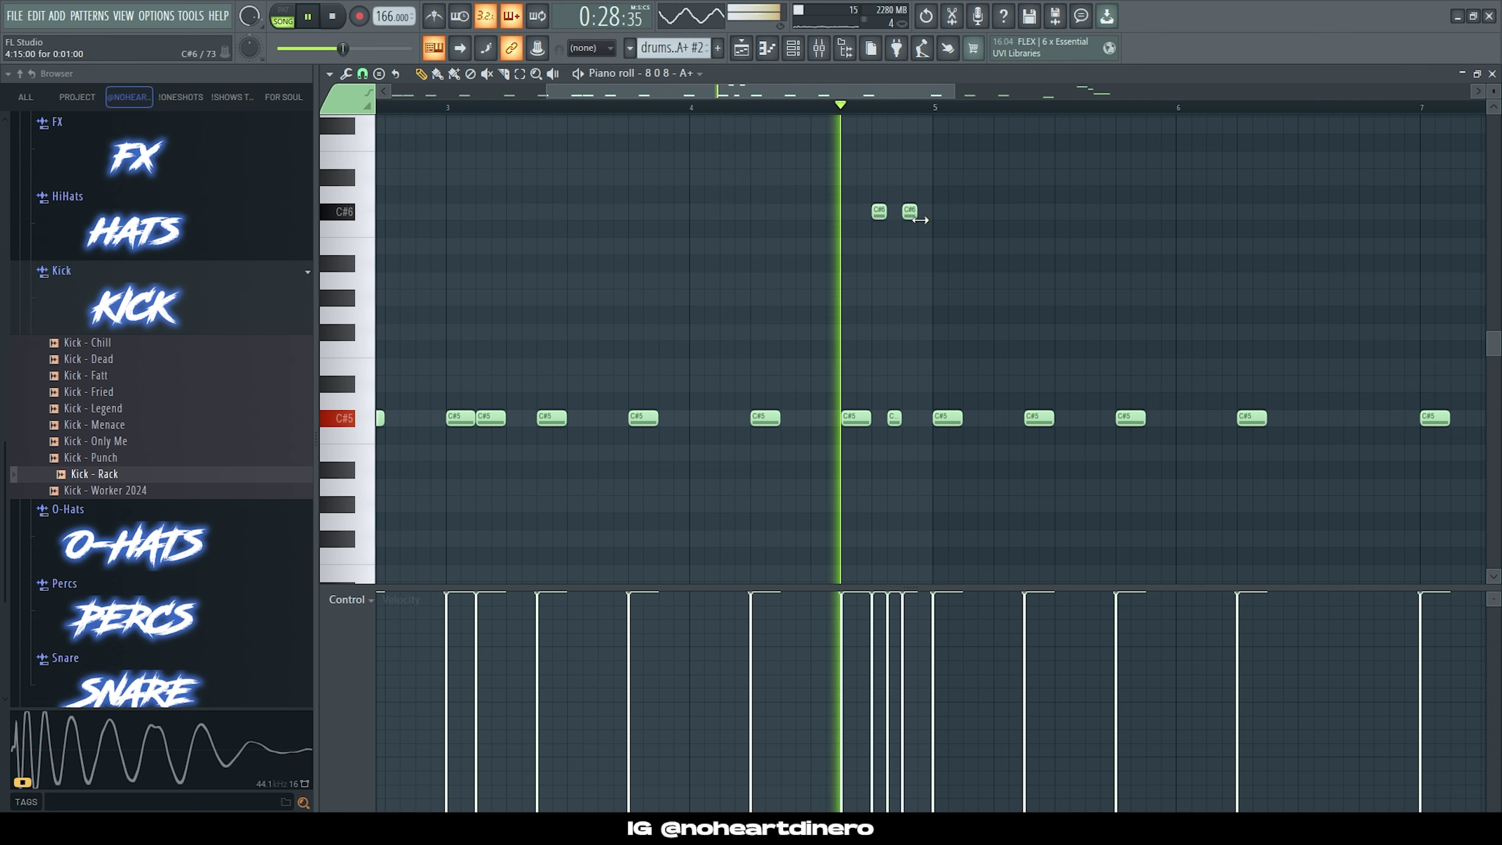
pyautogui.moveTo(910, 187); pyautogui.dragTo(879, 443)
pyautogui.keyDown('alt'); pyautogui.scroll(-2, 878, 454); pyautogui.keyUp('alt')
pyautogui.keyDown('ctrl'); pyautogui.scroll(-3, 656, 466); pyautogui.keyUp('ctrl')
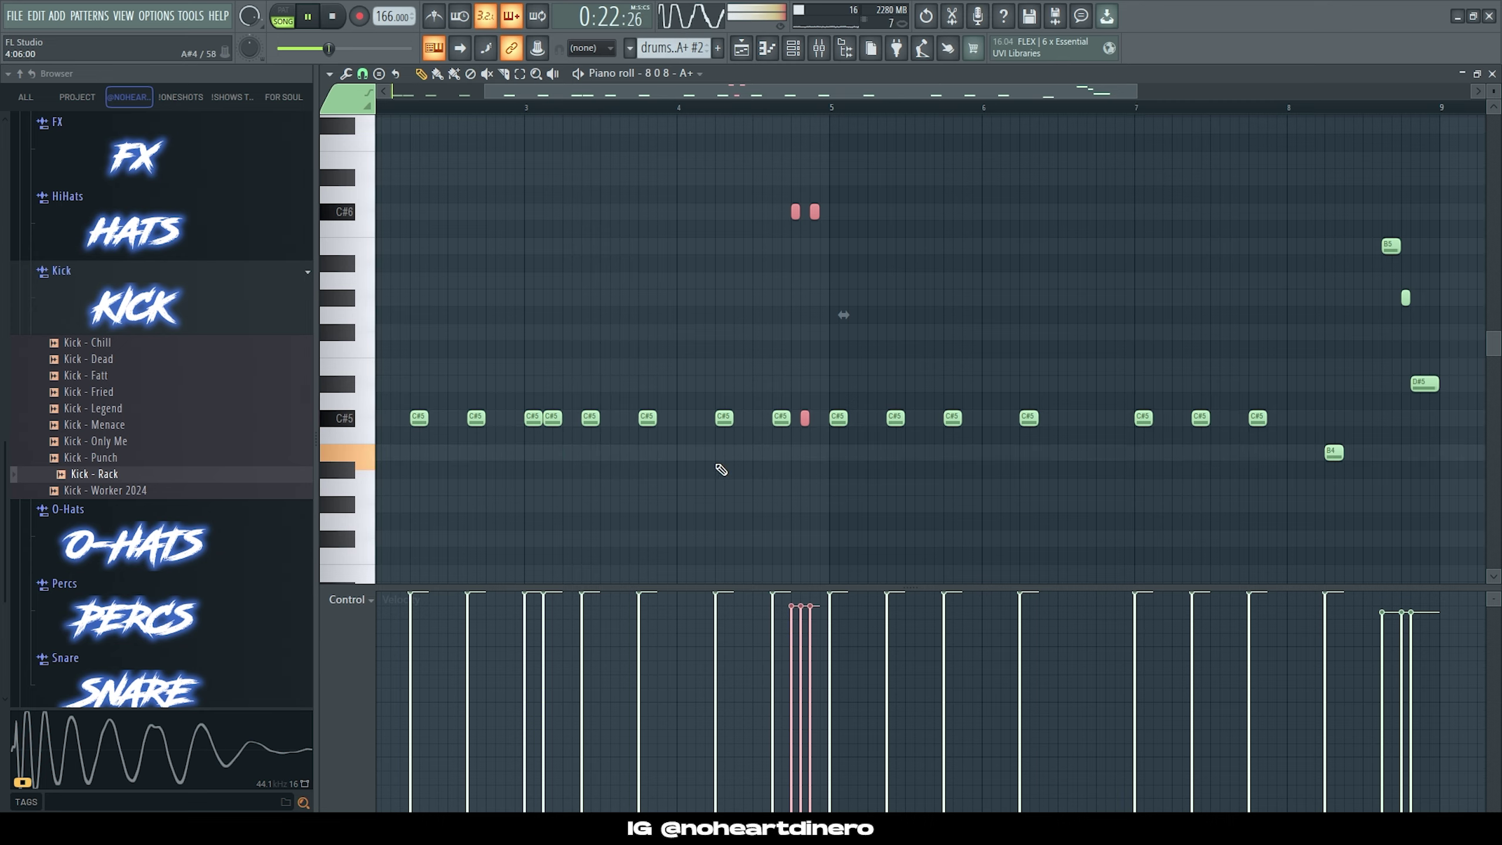
# Step: Delete the 808 notes following the first note of bar 5 and try duplicating the remaining phrase
pyautogui.scroll(-2, 722, 469)
pyautogui.moveTo(1245, 512); pyautogui.dragTo(765, 150)
pyautogui.press('Delete')
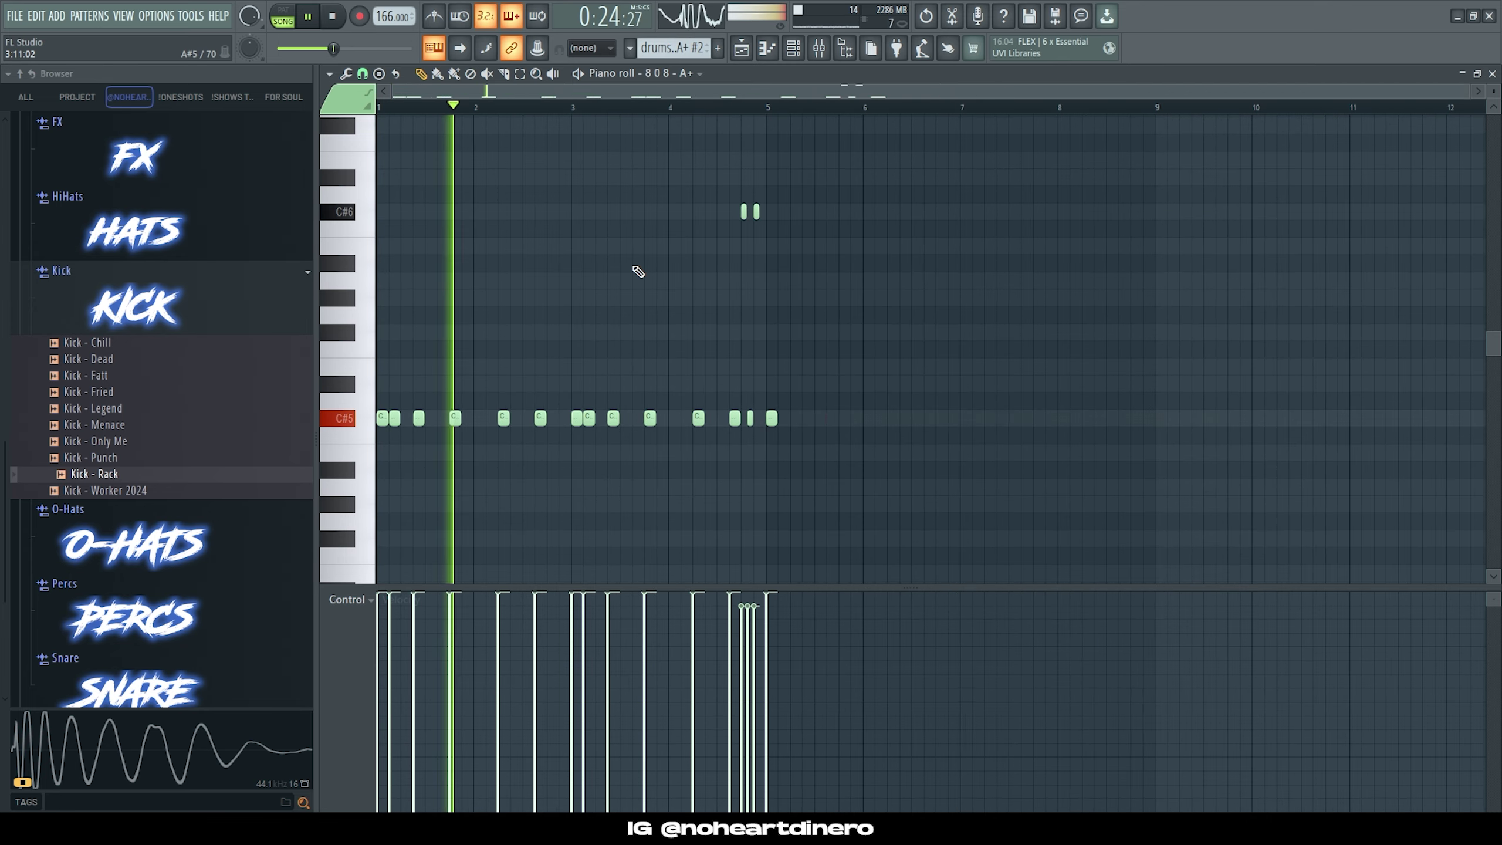
pyautogui.hotkey('ctrl', 'b')
pyautogui.keyDown('ctrl'); pyautogui.scroll(3, 1165, 503); pyautogui.keyUp('ctrl')
pyautogui.hotkey('ctrl', 'z')
pyautogui.keyDown('ctrl'); pyautogui.scroll(-3, 1150, 499); pyautogui.keyUp('ctrl')
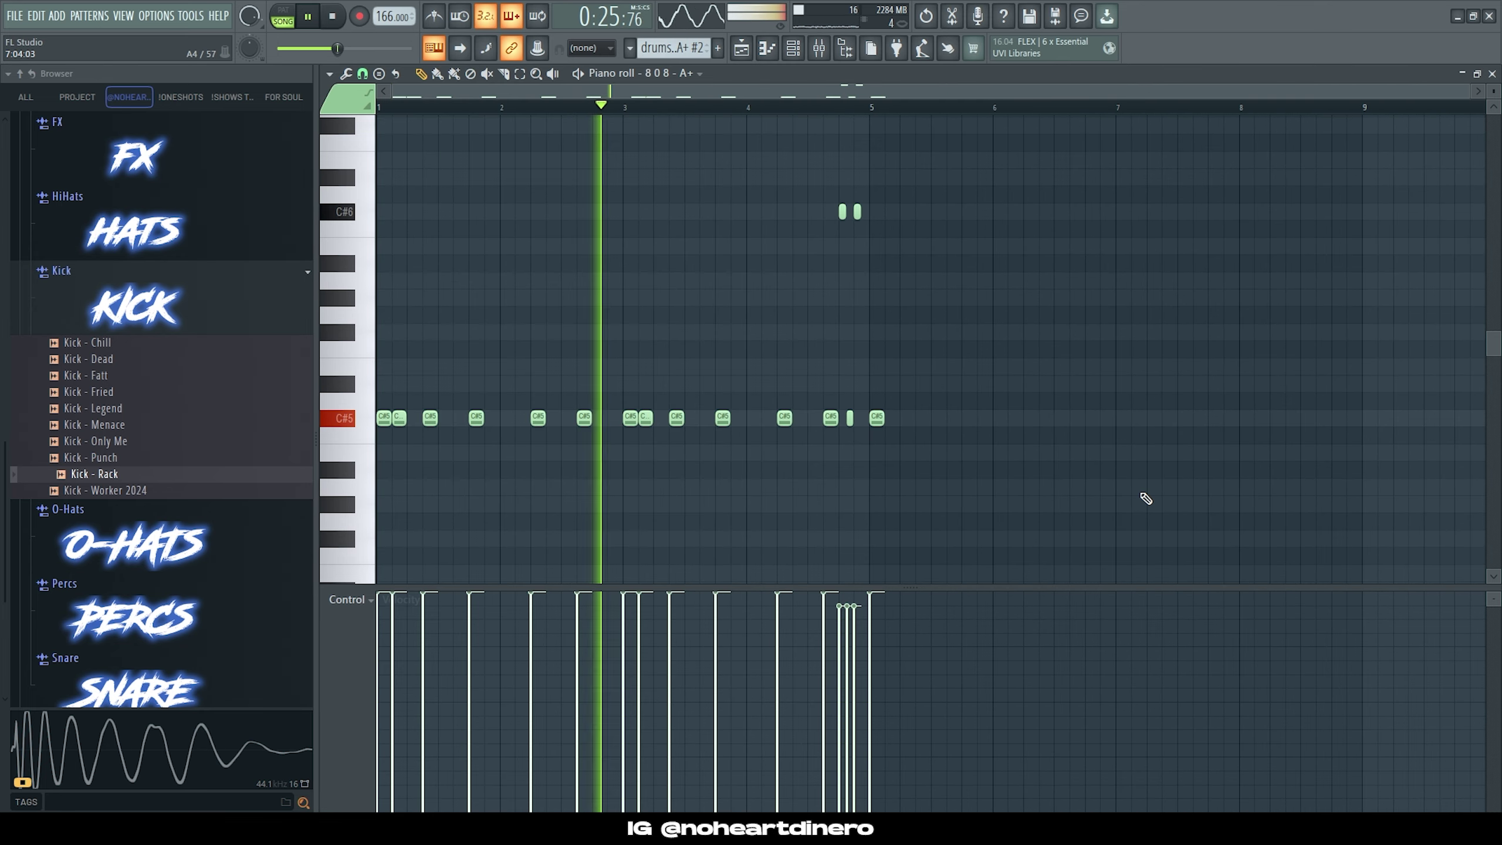
# Step: Remove the leftover C#5 at bar 5, lengthen the last C#6 of bar 4, and duplicate the four-bar phrase into bars 5 to 8
pyautogui.rightClick(880, 420)
pyautogui.hotkey('ctrl', 'b')
pyautogui.keyDown('ctrl'); pyautogui.scroll(3, 962, 502); pyautogui.keyUp('ctrl')
pyautogui.keyDown('ctrl'); pyautogui.scroll(-3, 1004, 450); pyautogui.keyUp('ctrl')
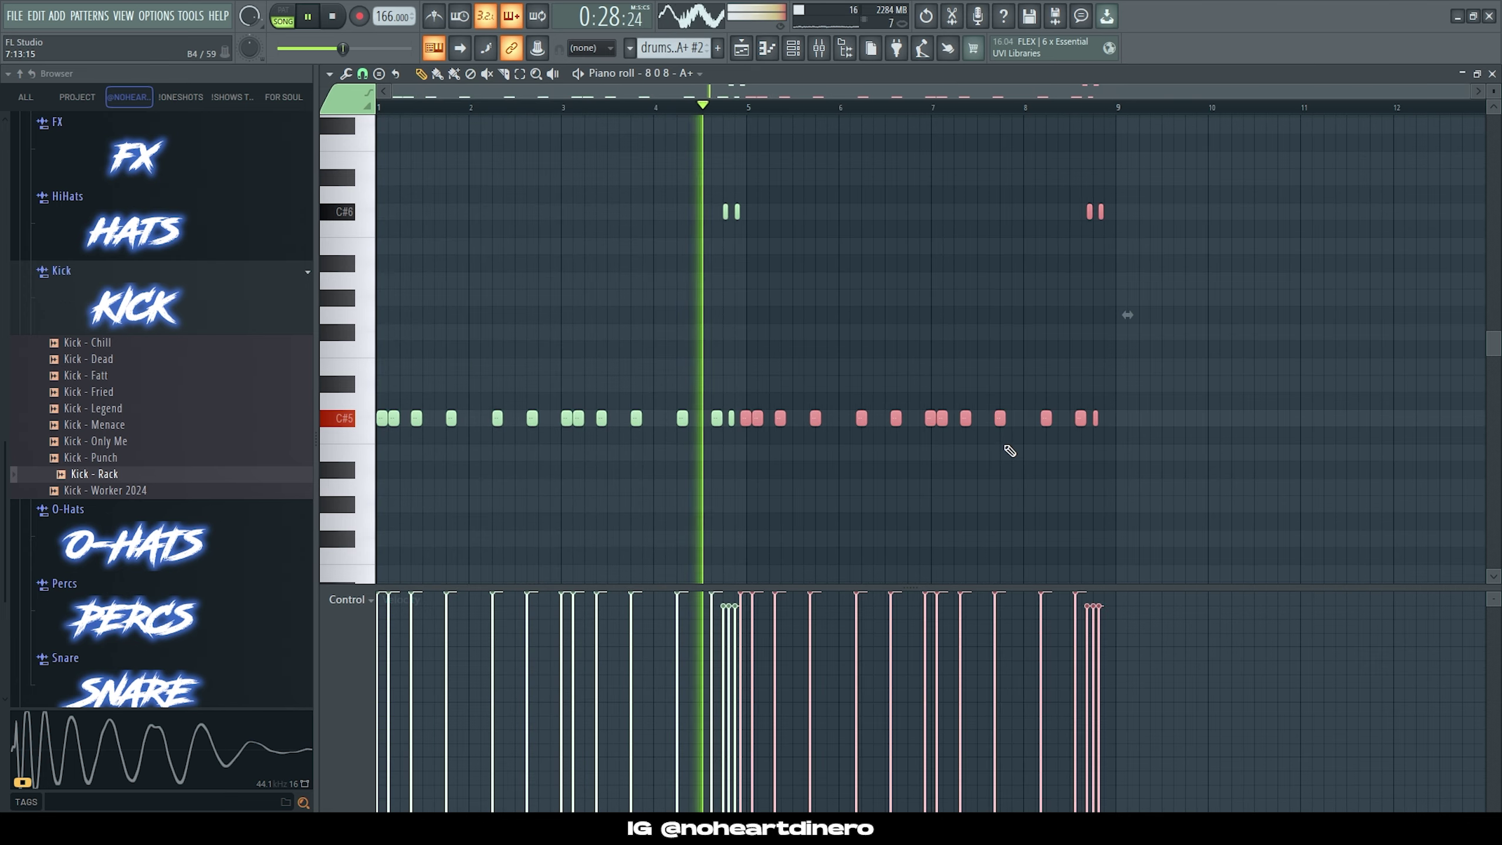
pyautogui.hotkey('ctrl', 'z')
pyautogui.press('space')
pyautogui.hotkey('ctrl', 'b')
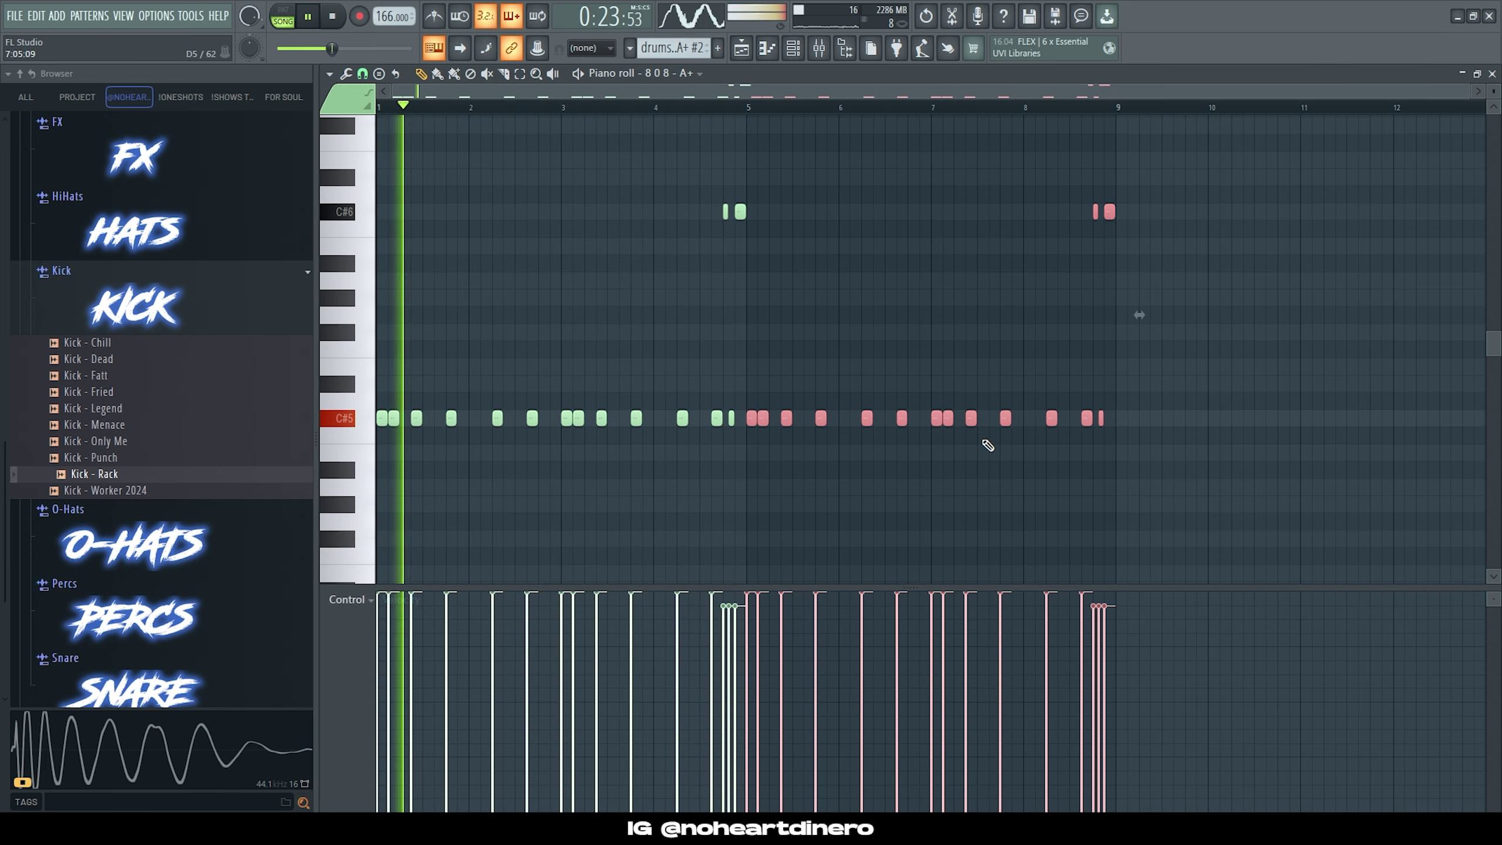
# Step: Add C#6 notes at the end of bar 7 and start of bar 8, followed by a short roll of B5 notes
pyautogui.keyDown('ctrl'); pyautogui.scroll(2, 1005, 505); pyautogui.keyUp('ctrl')
pyautogui.keyDown('ctrl'); pyautogui.click(1005, 504); pyautogui.keyUp('ctrl')
pyautogui.keyDown('ctrl'); pyautogui.scroll(-3, 999, 494); pyautogui.keyUp('ctrl')
pyautogui.keyDown('ctrl'); pyautogui.scroll(4, 1174, 480); pyautogui.keyUp('ctrl')
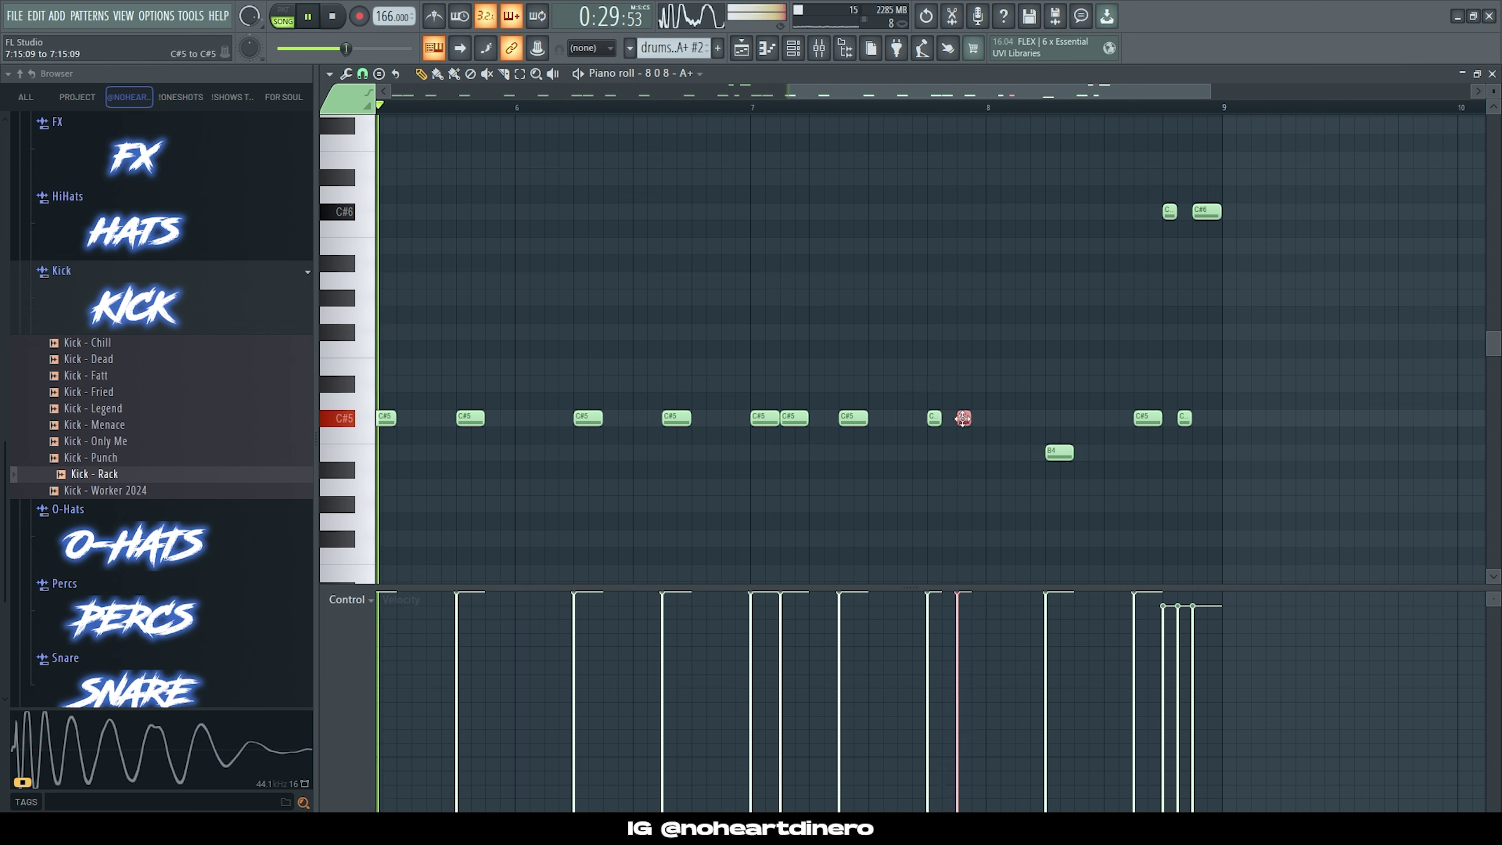
pyautogui.hotkey('ctrl', 'Up')
pyautogui.moveTo(962, 210); pyautogui.dragTo(968, 208)
pyautogui.click(1030, 212)
pyautogui.press('space')
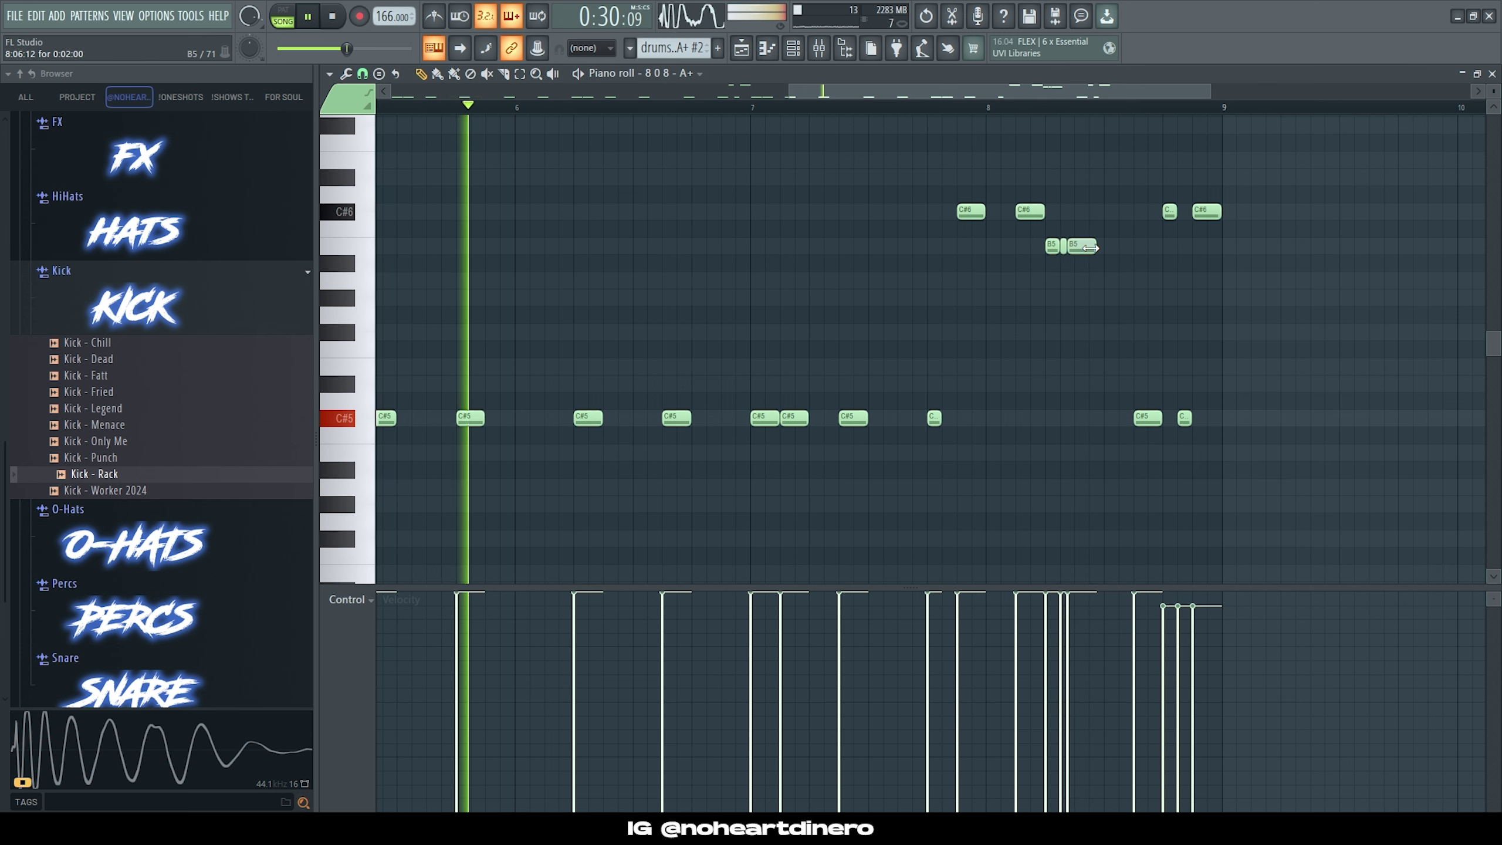
pyautogui.moveTo(1094, 245)
pyautogui.mouseDown()
pyautogui.moveTo(1073, 246)
pyautogui.moveTo(1104, 245)
pyautogui.mouseUp()
pyautogui.click(1077, 246)
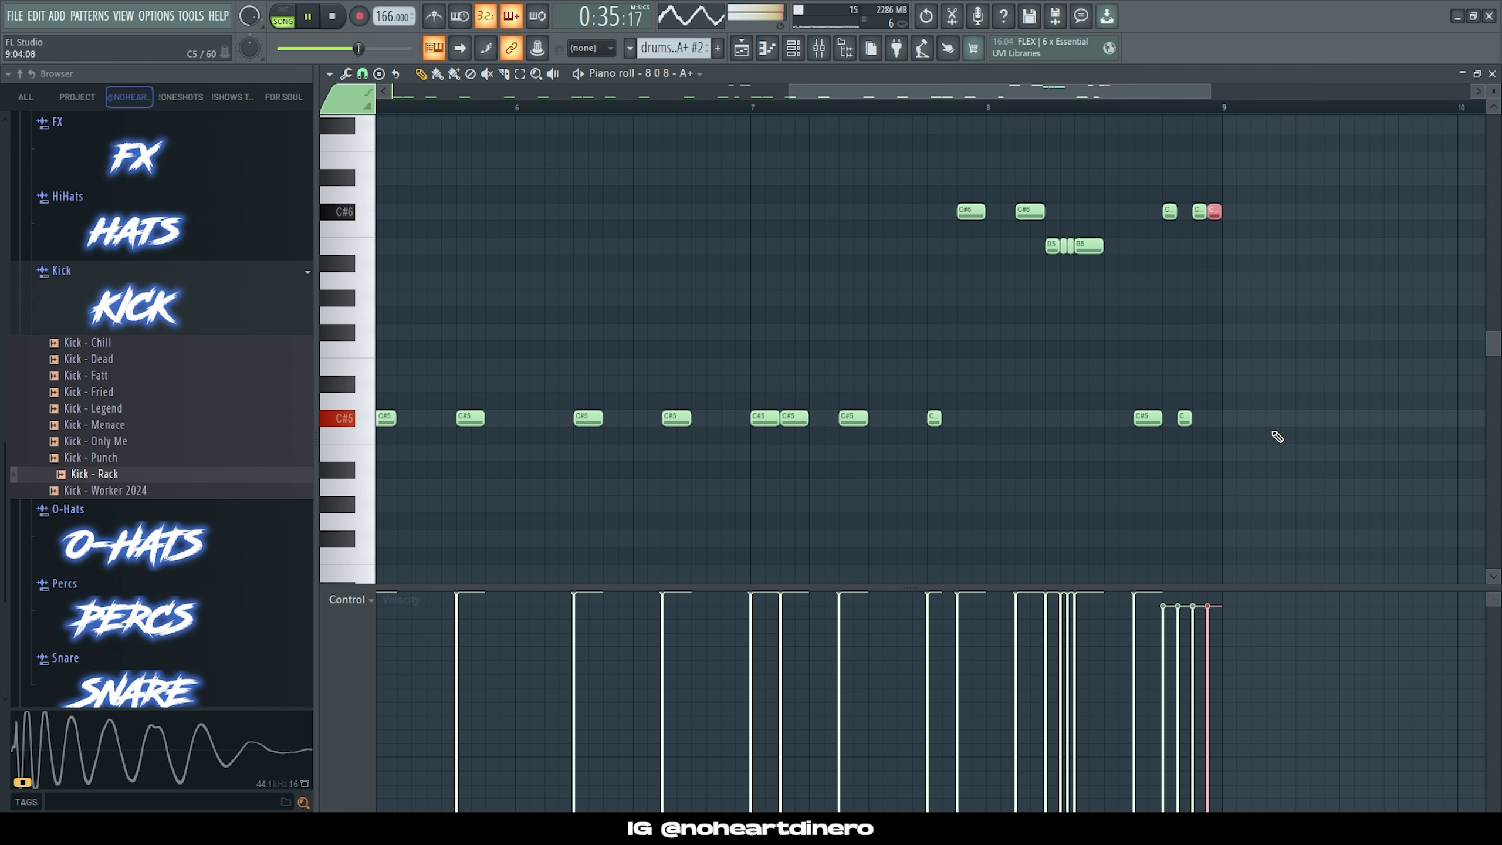
# Step: Delete the closing C#6 notes at the end of bar 8 and move the final C#5 note slightly later
pyautogui.rightClick(1214, 212)
pyautogui.rightClick(1199, 213)
pyautogui.press('space')
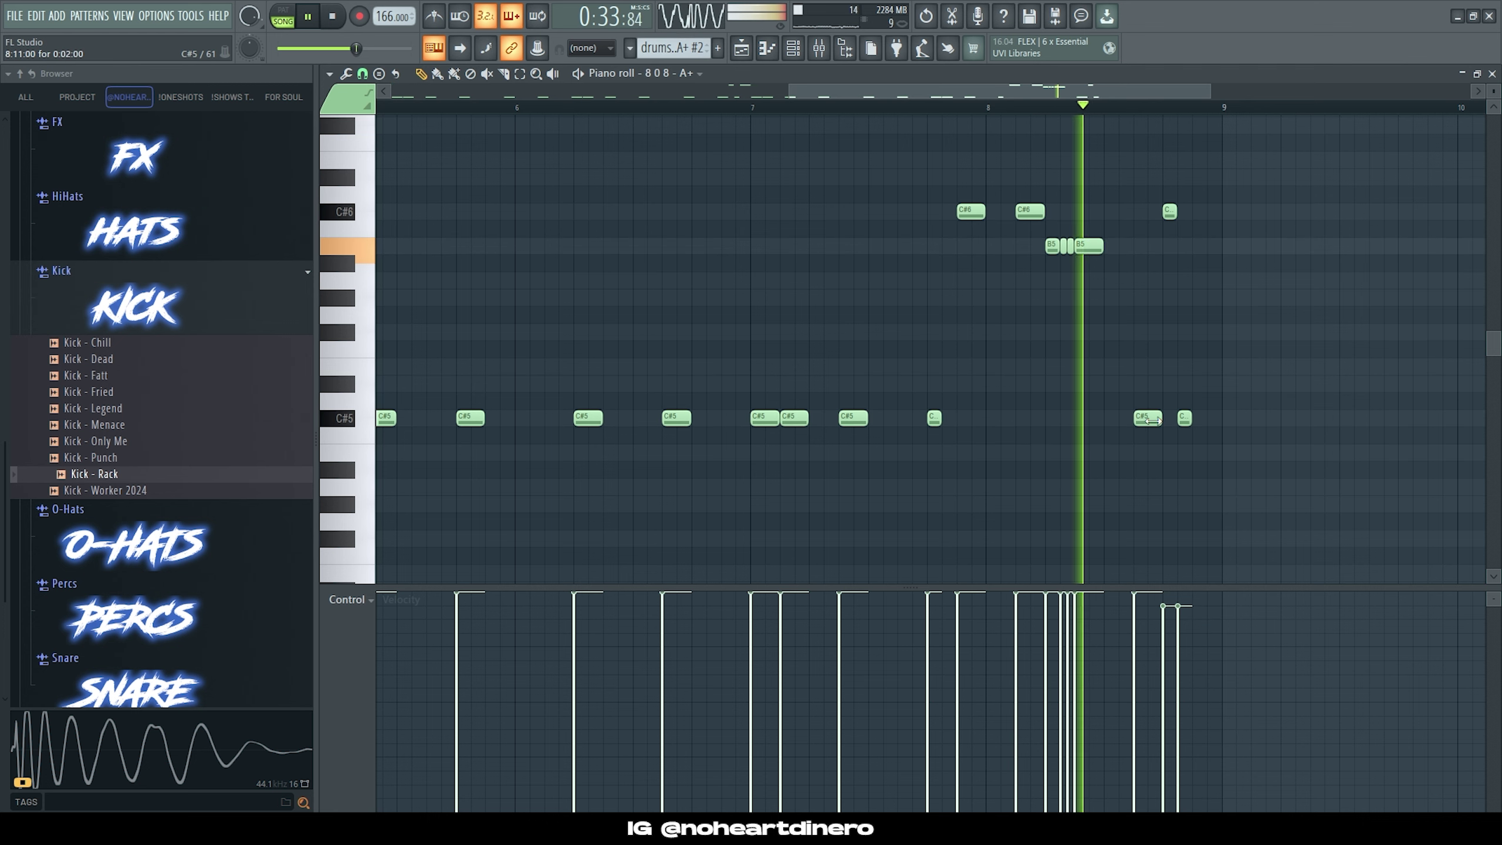
pyautogui.moveTo(1185, 420); pyautogui.dragTo(1200, 421)
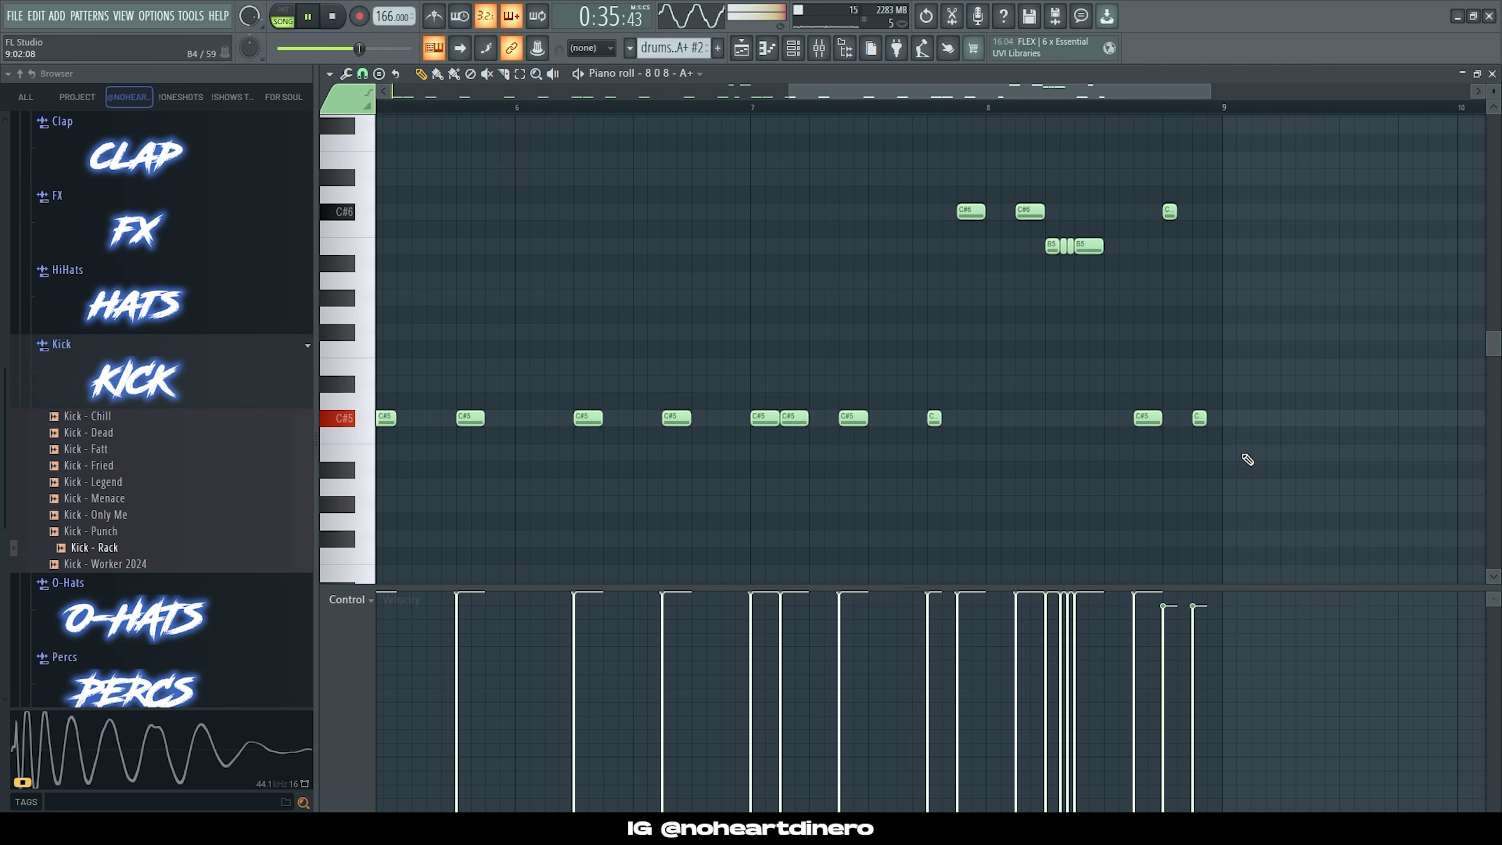
# Step: Extend the notes of the original 808 - A+ pattern with quick legato so each one reaches the next
pyautogui.press('F5')
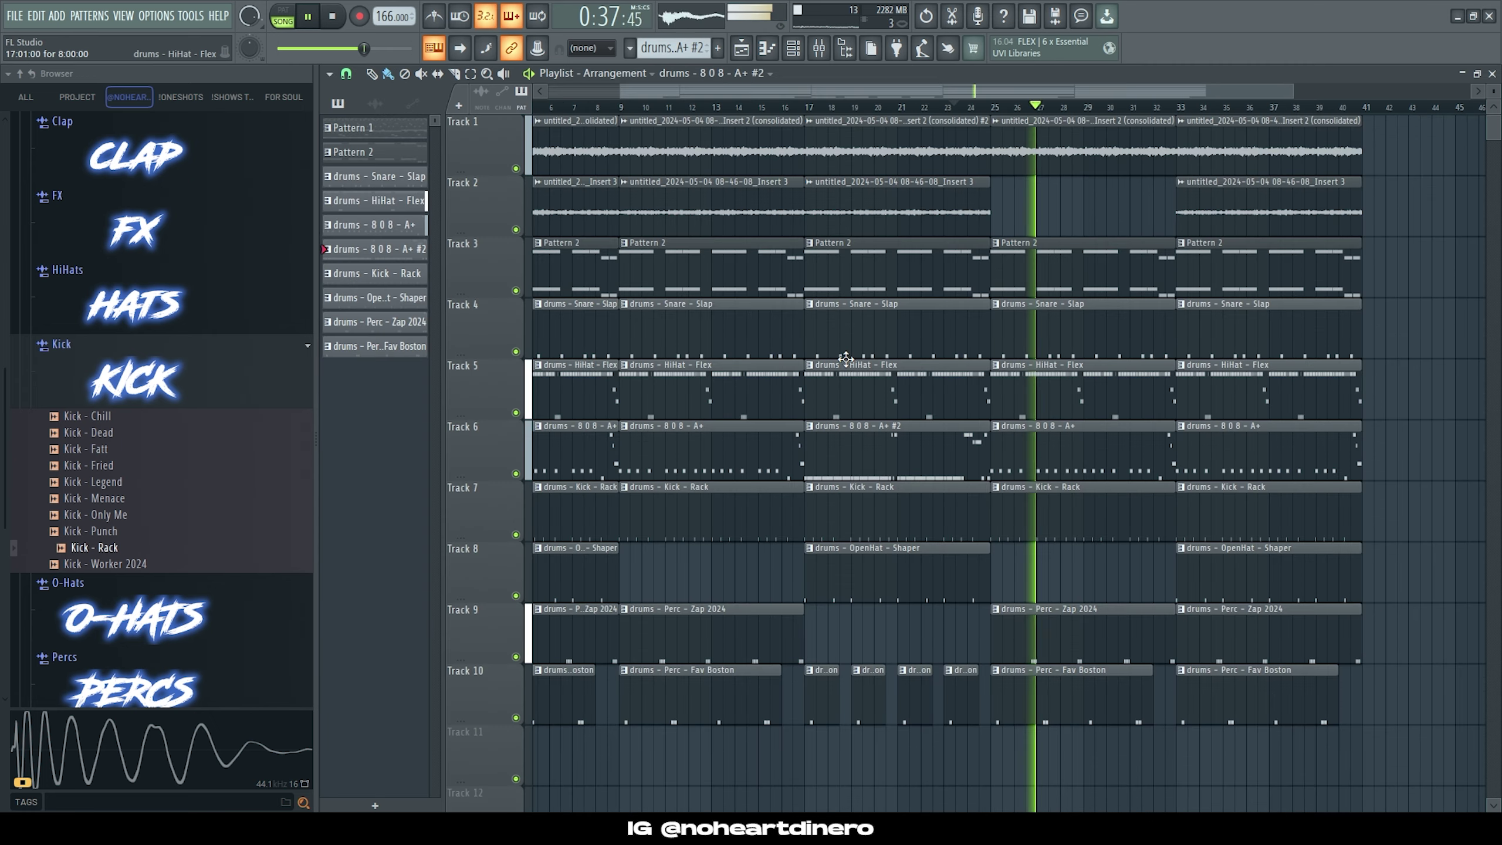
pyautogui.doubleClick(1059, 455)
pyautogui.hotkey('ctrl', 'l')
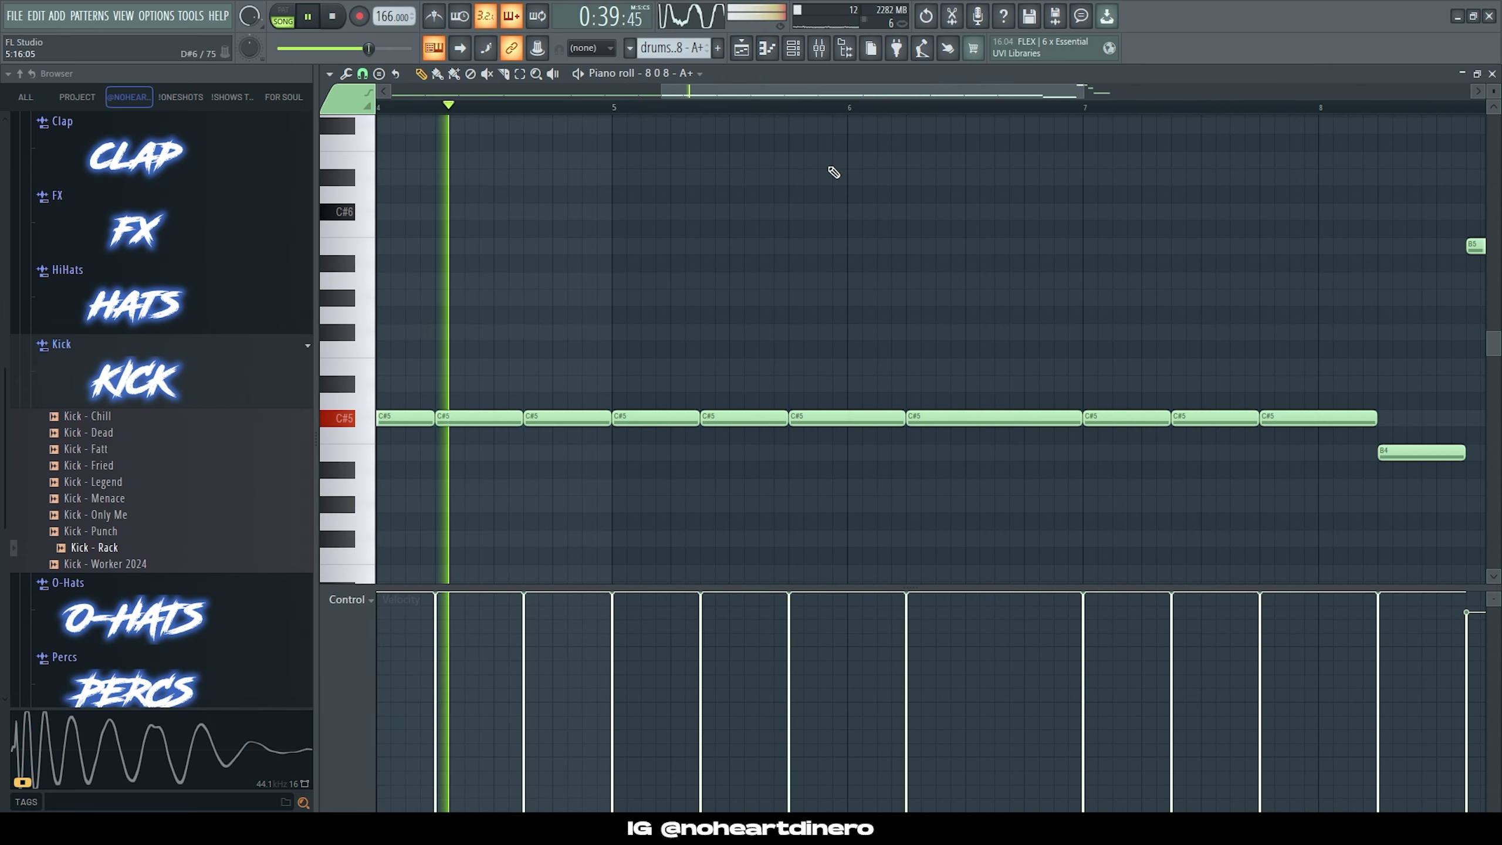
pyautogui.click(742, 49)
pyautogui.scroll(-1, 1009, 503)
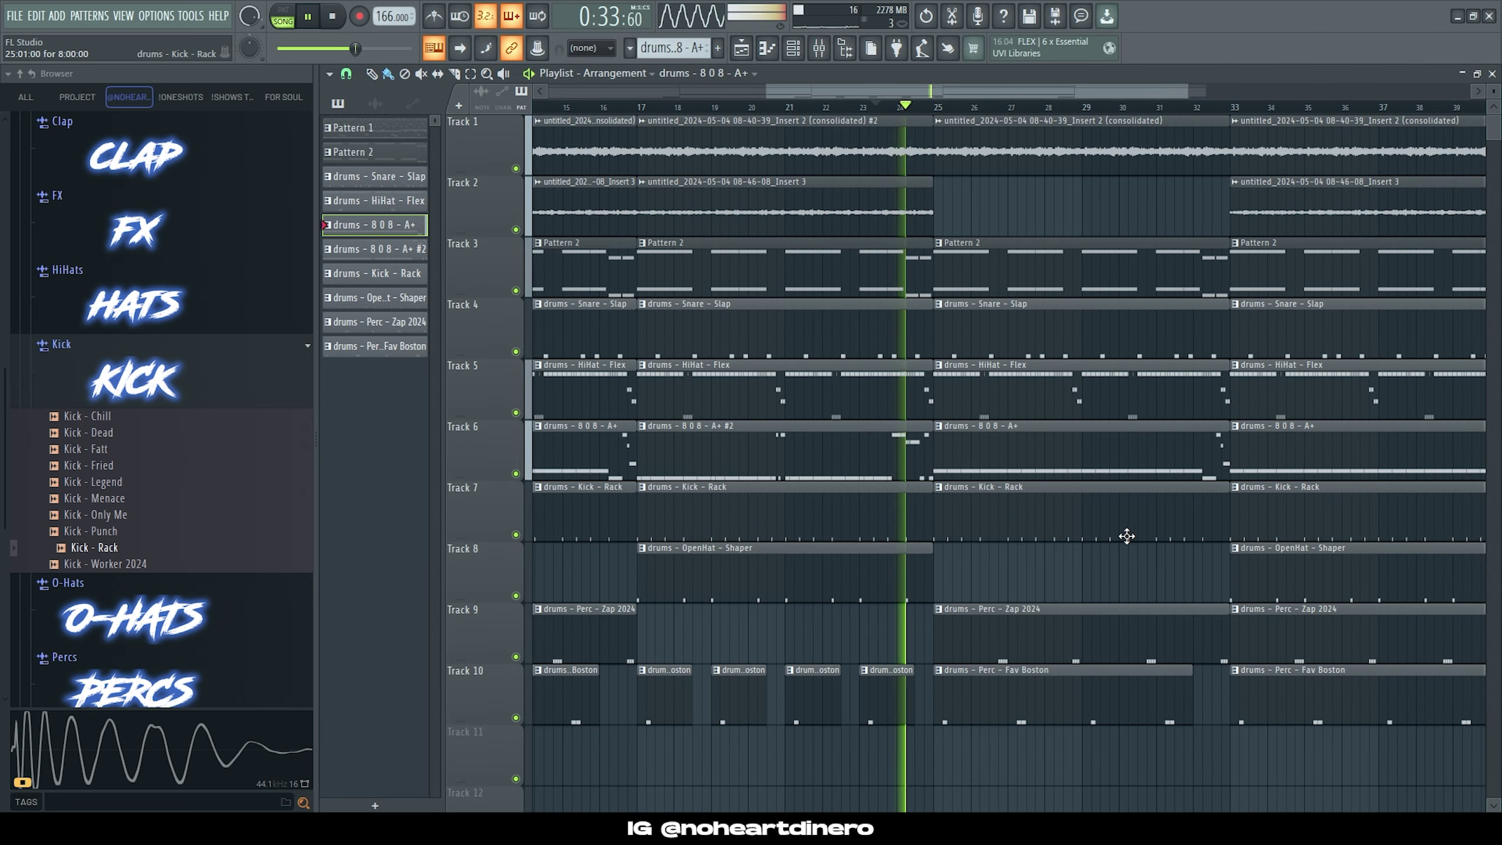
# Step: Slice the HiHat - Flex clip that starts at bar 25 shortly after bar 26 and remove its opening part
pyautogui.press('space')
pyautogui.press('space')
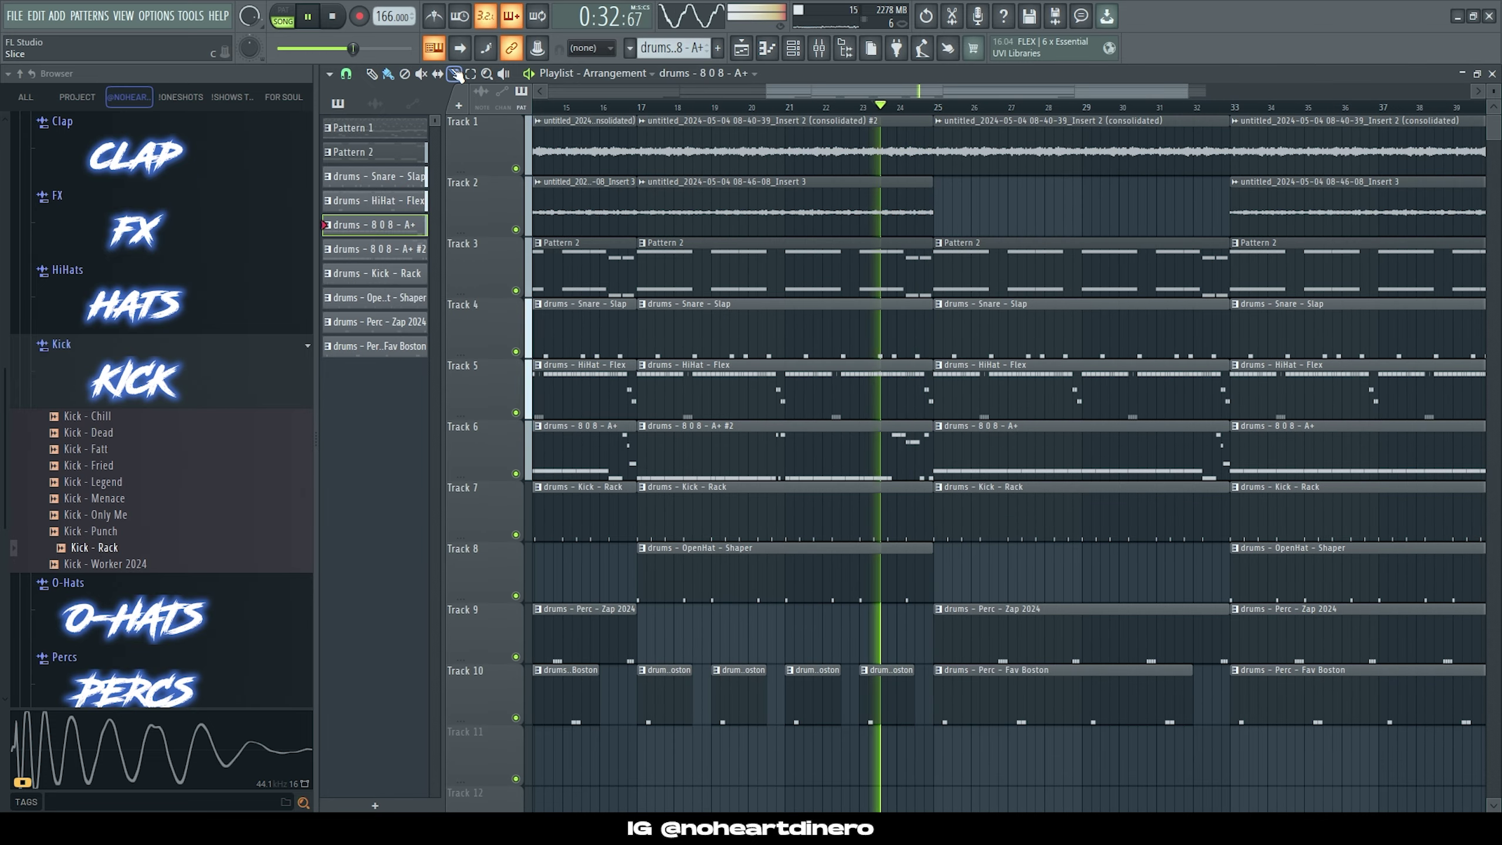
pyautogui.click(454, 74)
pyautogui.rightClick(965, 387)
pyautogui.scroll(4, 1033, 462)
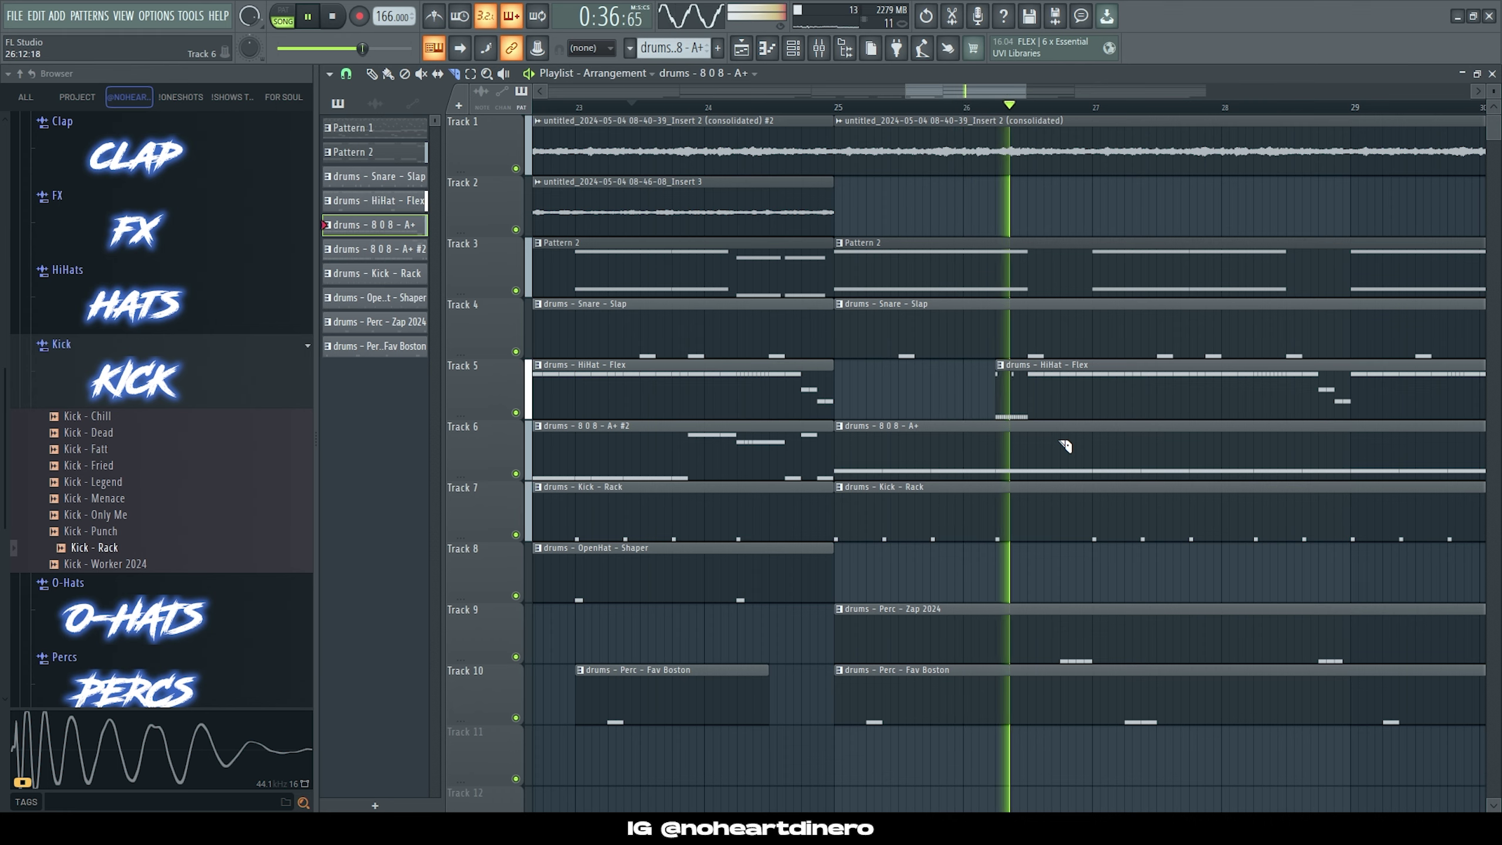
pyautogui.scroll(-5, 1063, 473)
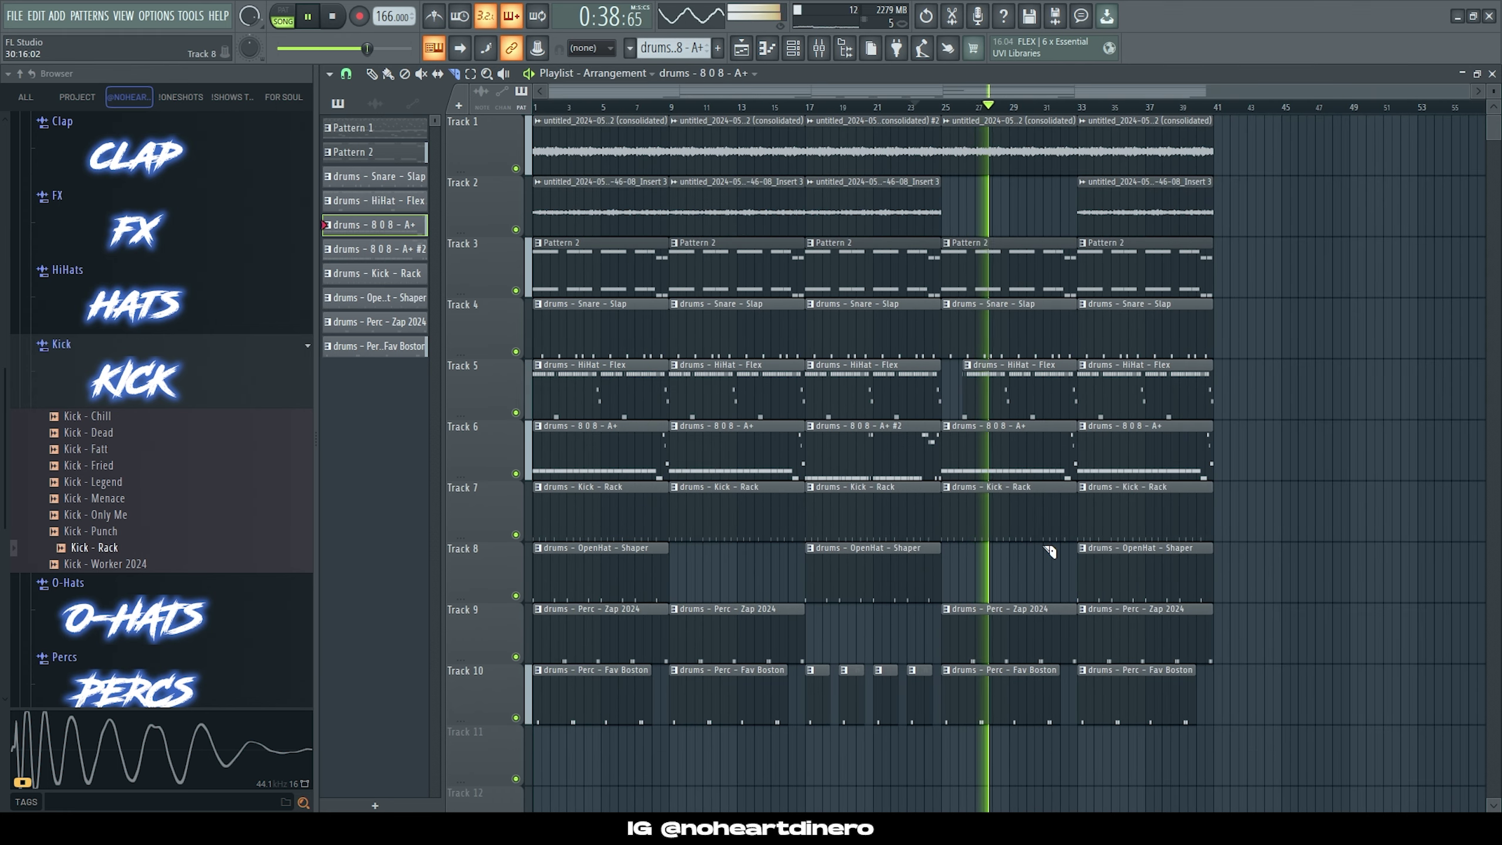
# Step: Cut the final bar off the 808 - A+ and Kick - Rack clips that start at bar 25
pyautogui.scroll(3, 1038, 556)
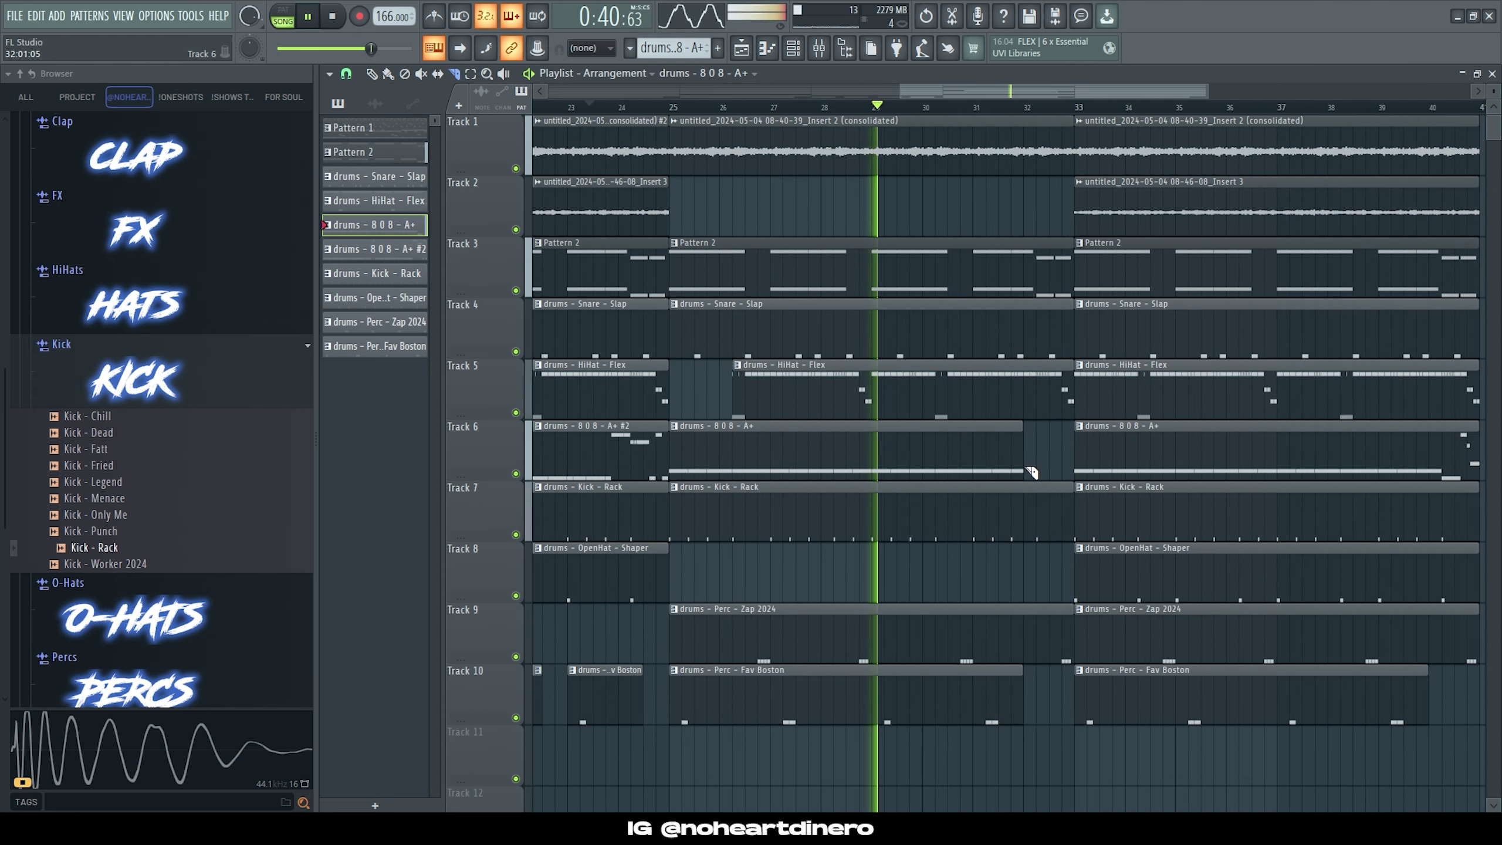
pyautogui.scroll(-4, 1029, 532)
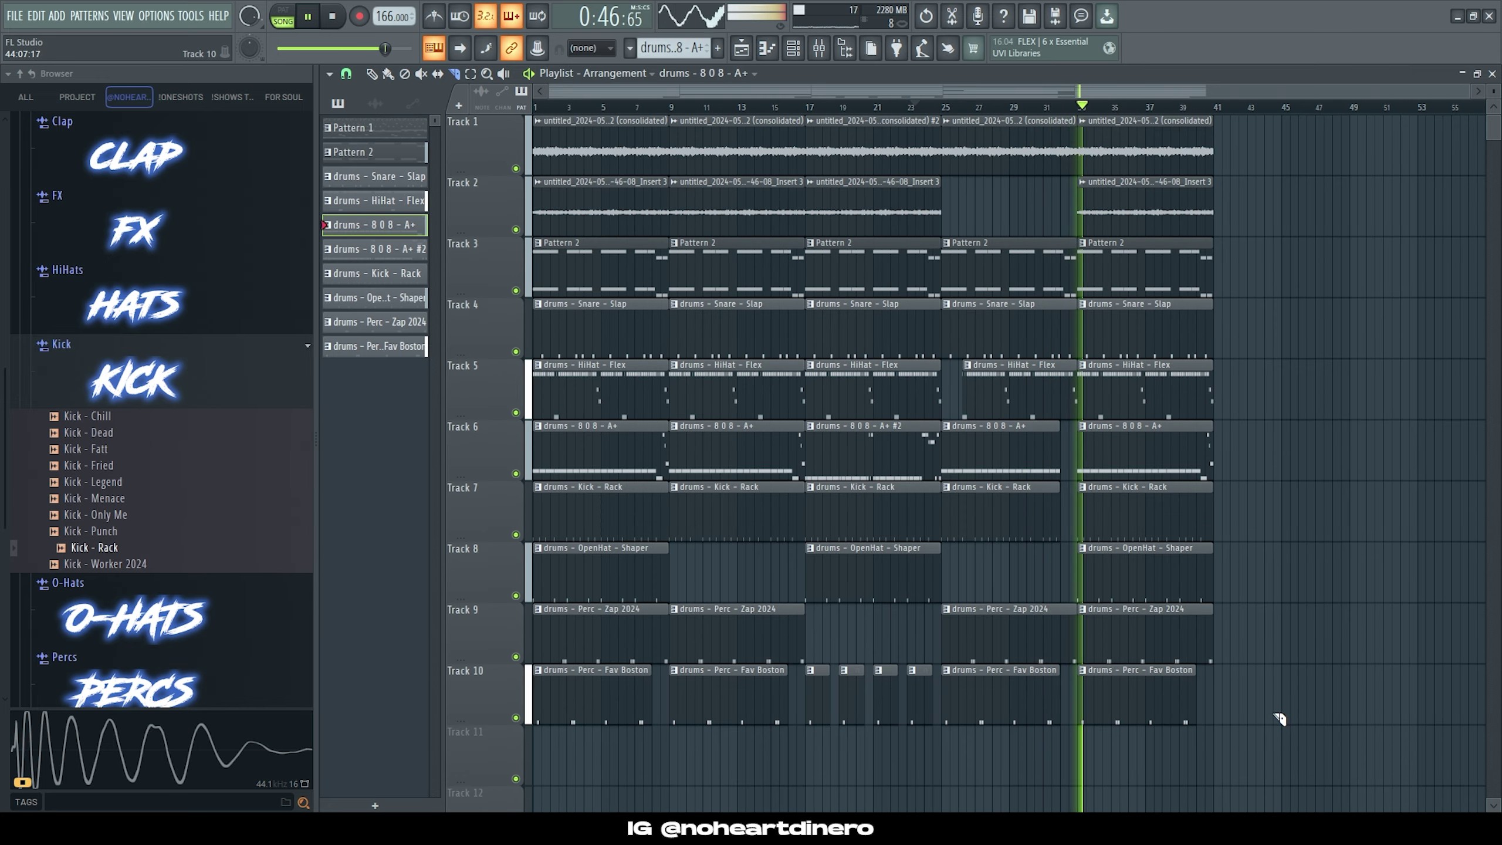
# Step: Select every clip in the arrangement and duplicate the whole selection so the copy starts at bar 41
pyautogui.moveTo(1273, 720); pyautogui.dragTo(154, 95)
pyautogui.hotkey('ctrl', 'b')
pyautogui.click(372, 74)
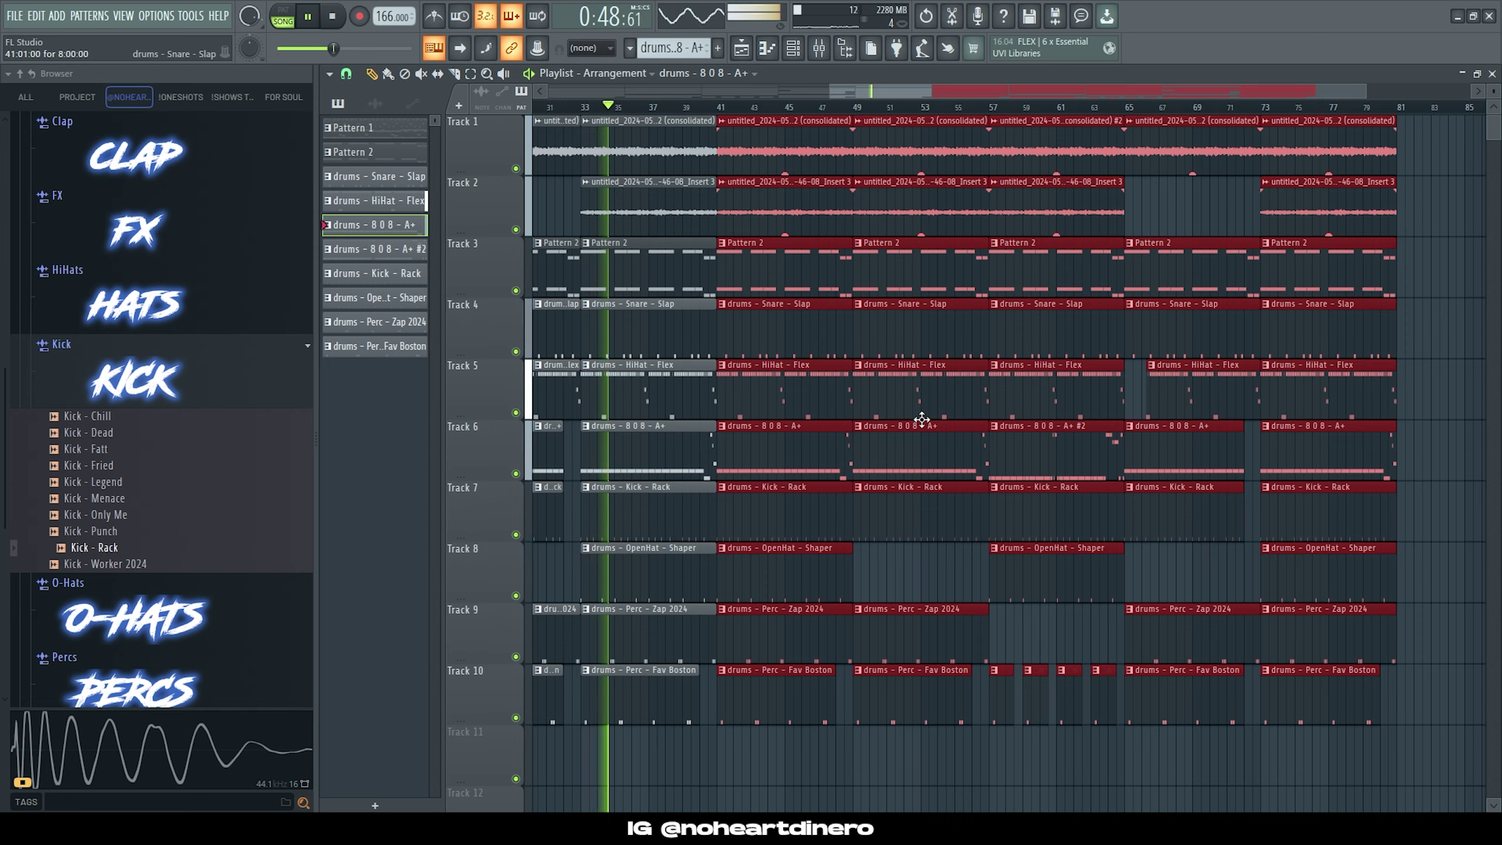
# Step: Replace the 808 - A+ clips at bars 33 and 73 with the 808 - A+ #2 pattern
pyautogui.scroll(-2, 921, 422)
pyautogui.rightClick(881, 448)
pyautogui.moveTo(691, 455); pyautogui.dragTo(804, 458)
pyautogui.hotkey('ctrl', 'z')
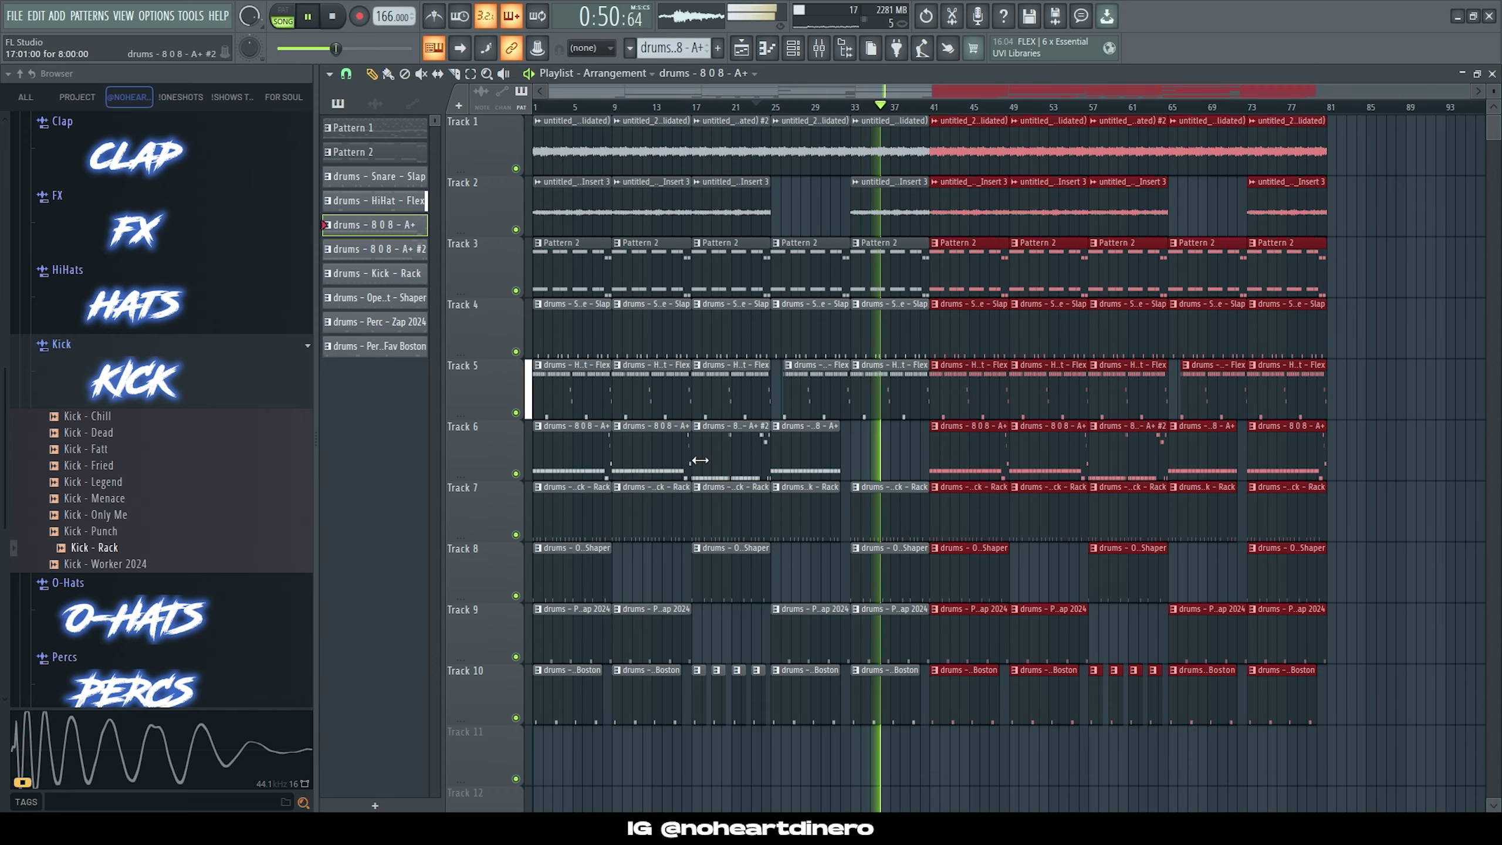
pyautogui.click(733, 454)
pyautogui.click(873, 452)
pyautogui.rightClick(1309, 458)
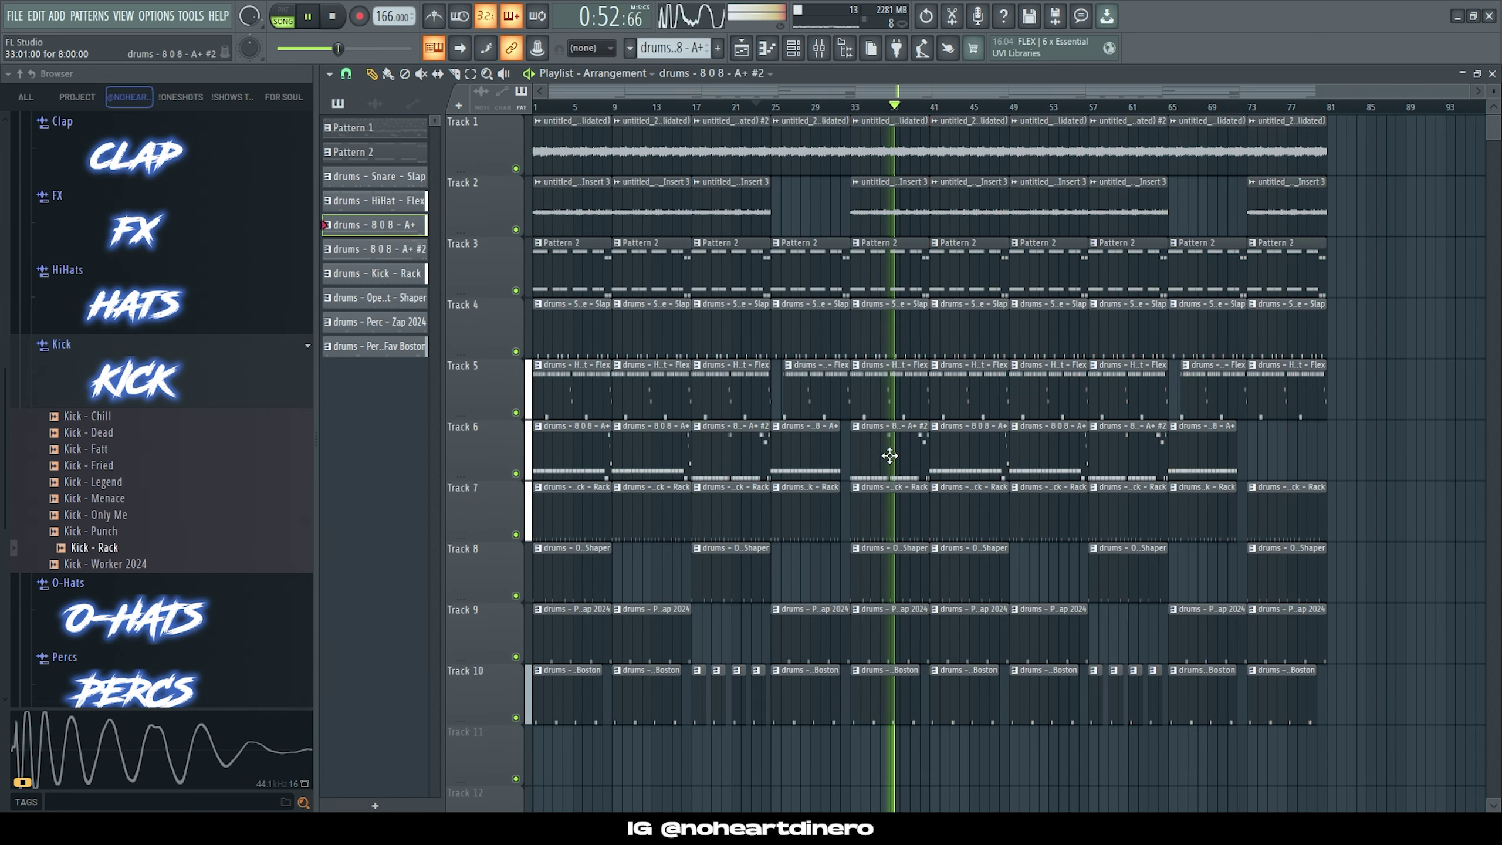
pyautogui.click(1286, 475)
# Step: Delete the 808 and kick clips at bar 41 and trim the start of the HiHat - Flex clip there by about half a bar
pyautogui.scroll(3, 1330, 485)
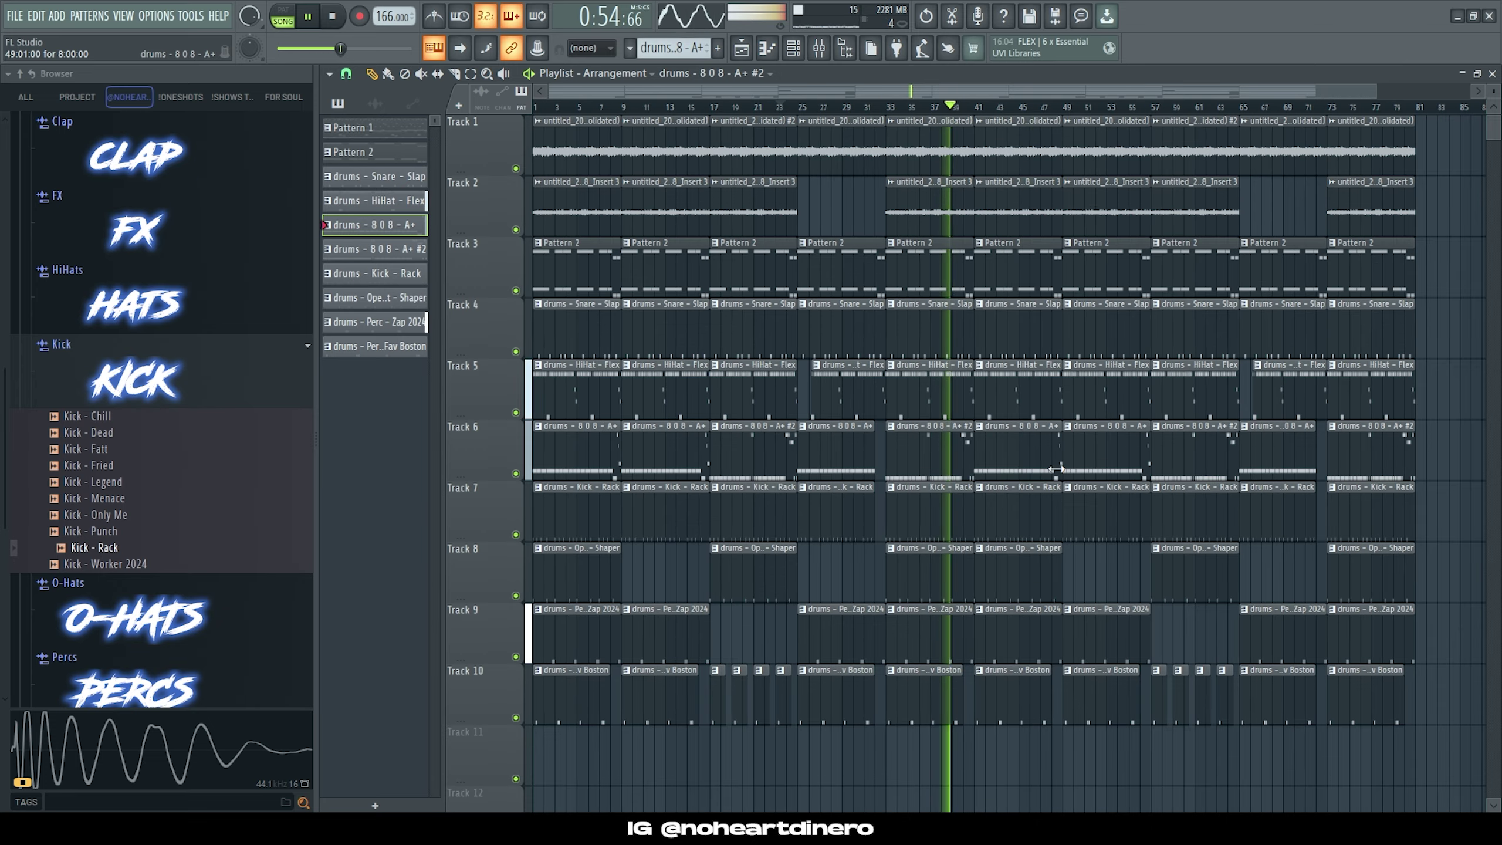
pyautogui.rightClick(1020, 456)
pyautogui.rightClick(1028, 496)
pyautogui.scroll(-2, 1009, 494)
pyautogui.scroll(3, 982, 449)
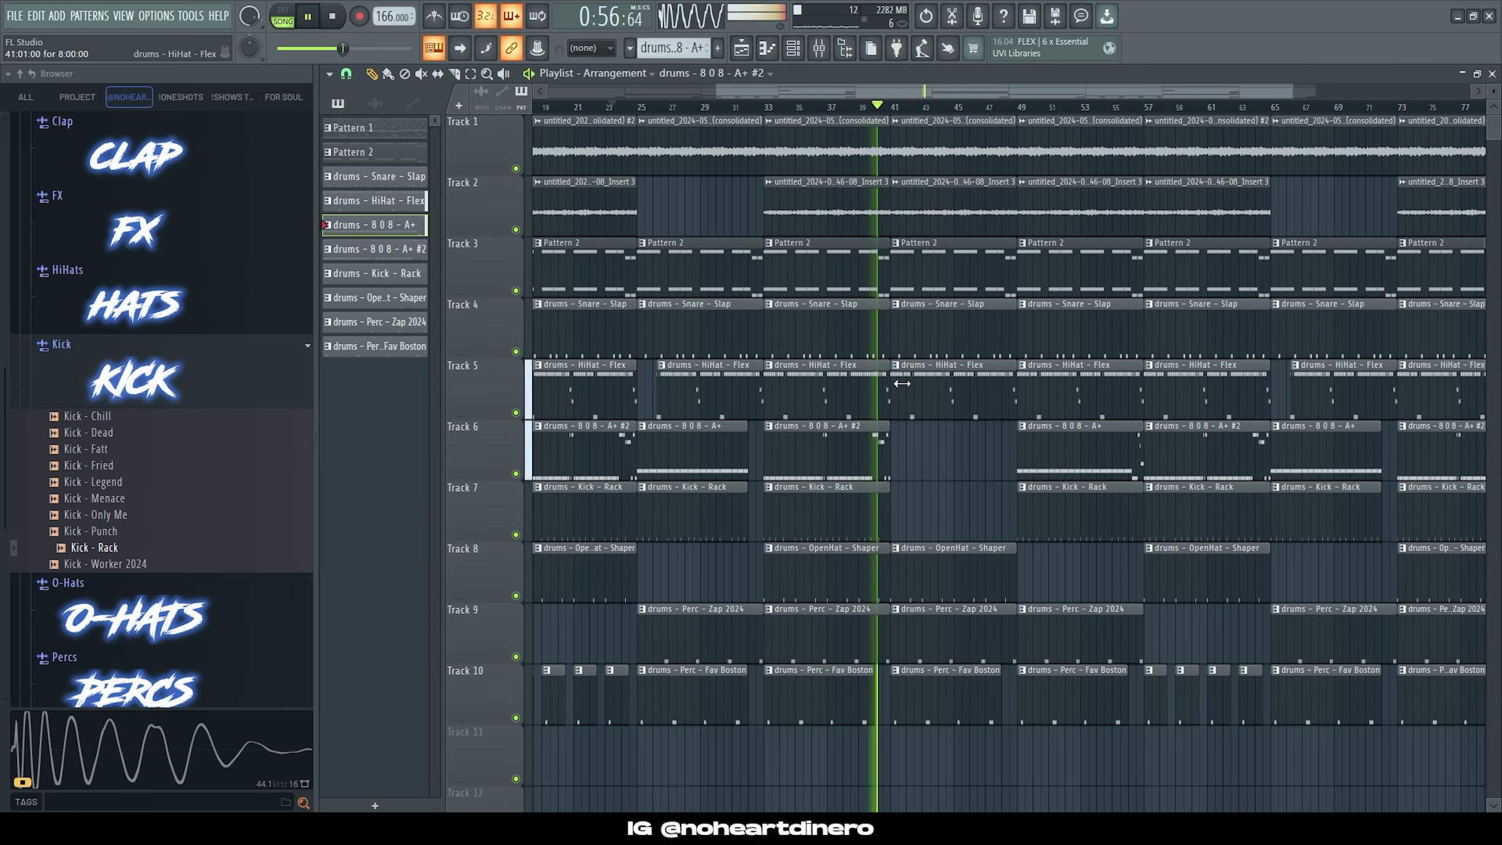
pyautogui.moveTo(899, 385); pyautogui.dragTo(911, 389)
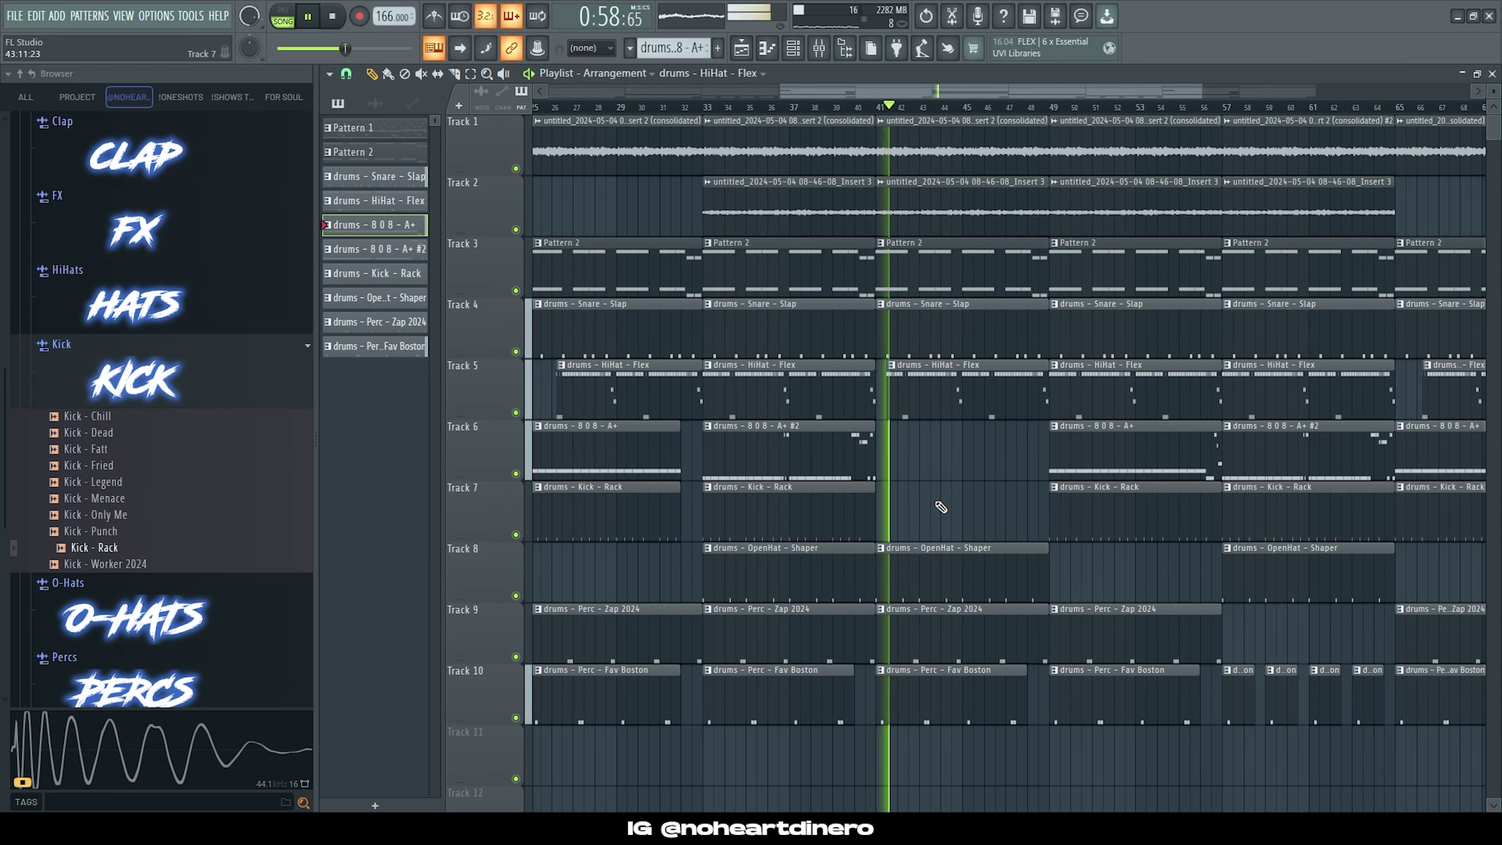
# Step: Copy the melody clips on Tracks 1 to 3 from bar 41 to the end of the arrangement at bar 81
pyautogui.scroll(2, 941, 508)
pyautogui.scroll(-3, 964, 500)
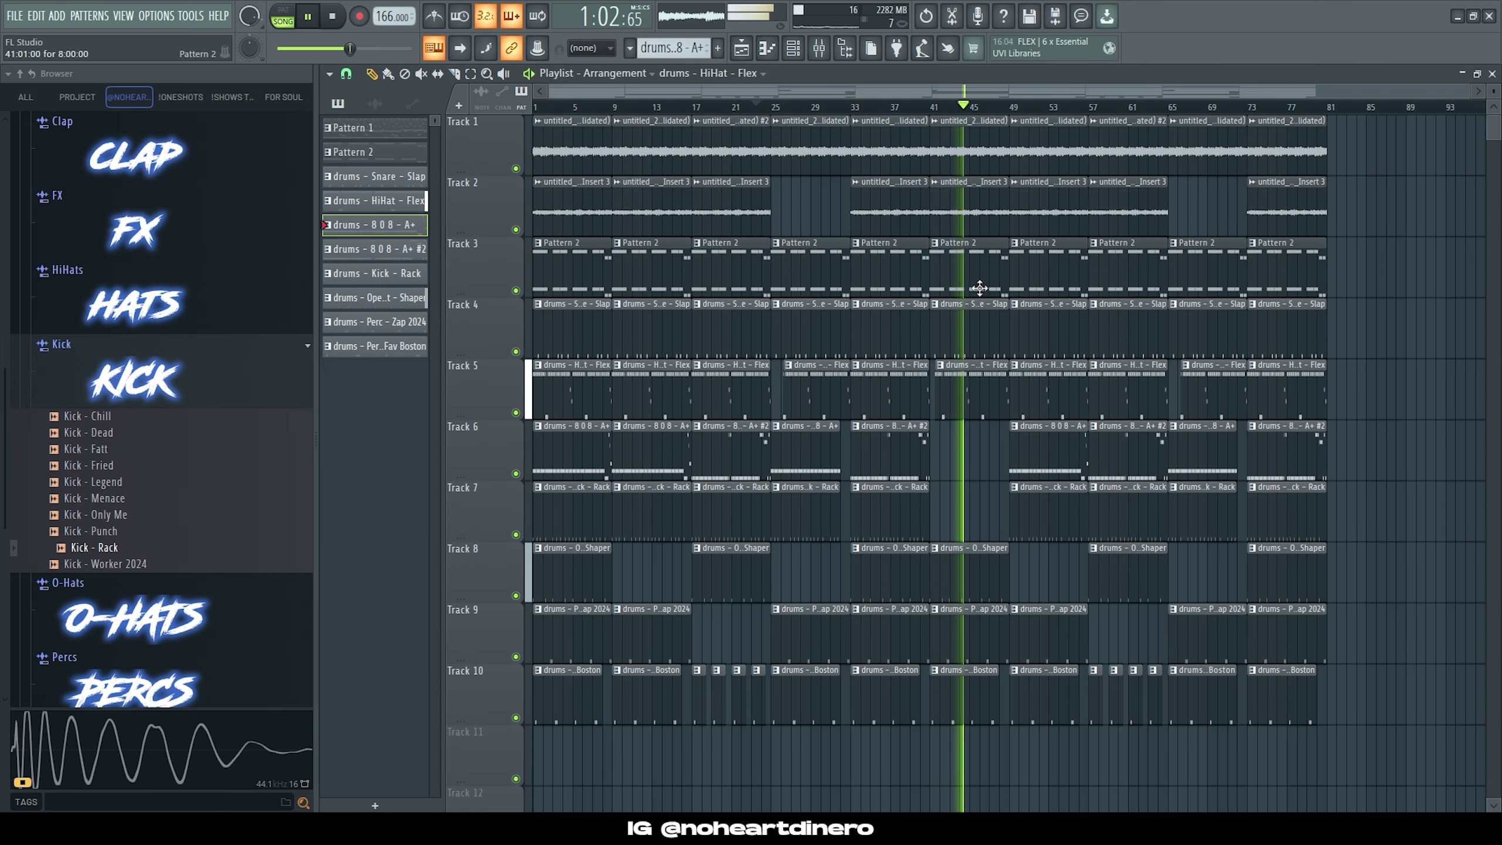
pyautogui.keyDown('shift'); pyautogui.moveTo(969, 140); pyautogui.dragTo(1365, 163); pyautogui.keyUp('shift')
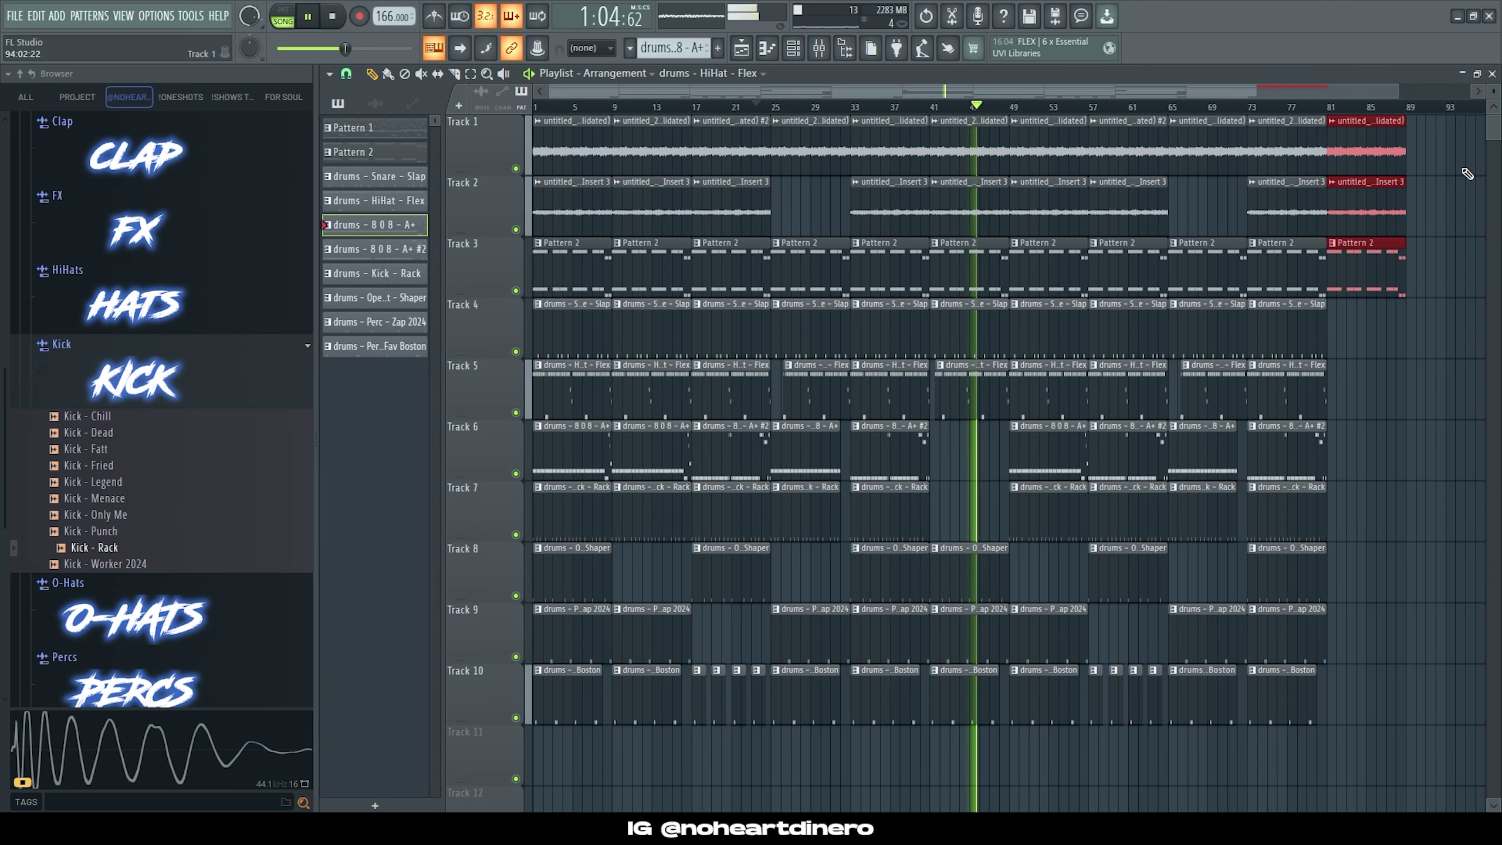
pyautogui.scroll(-1, 1444, 533)
pyautogui.keyDown('ctrl'); pyautogui.rightClick(1444, 545); pyautogui.keyUp('ctrl')
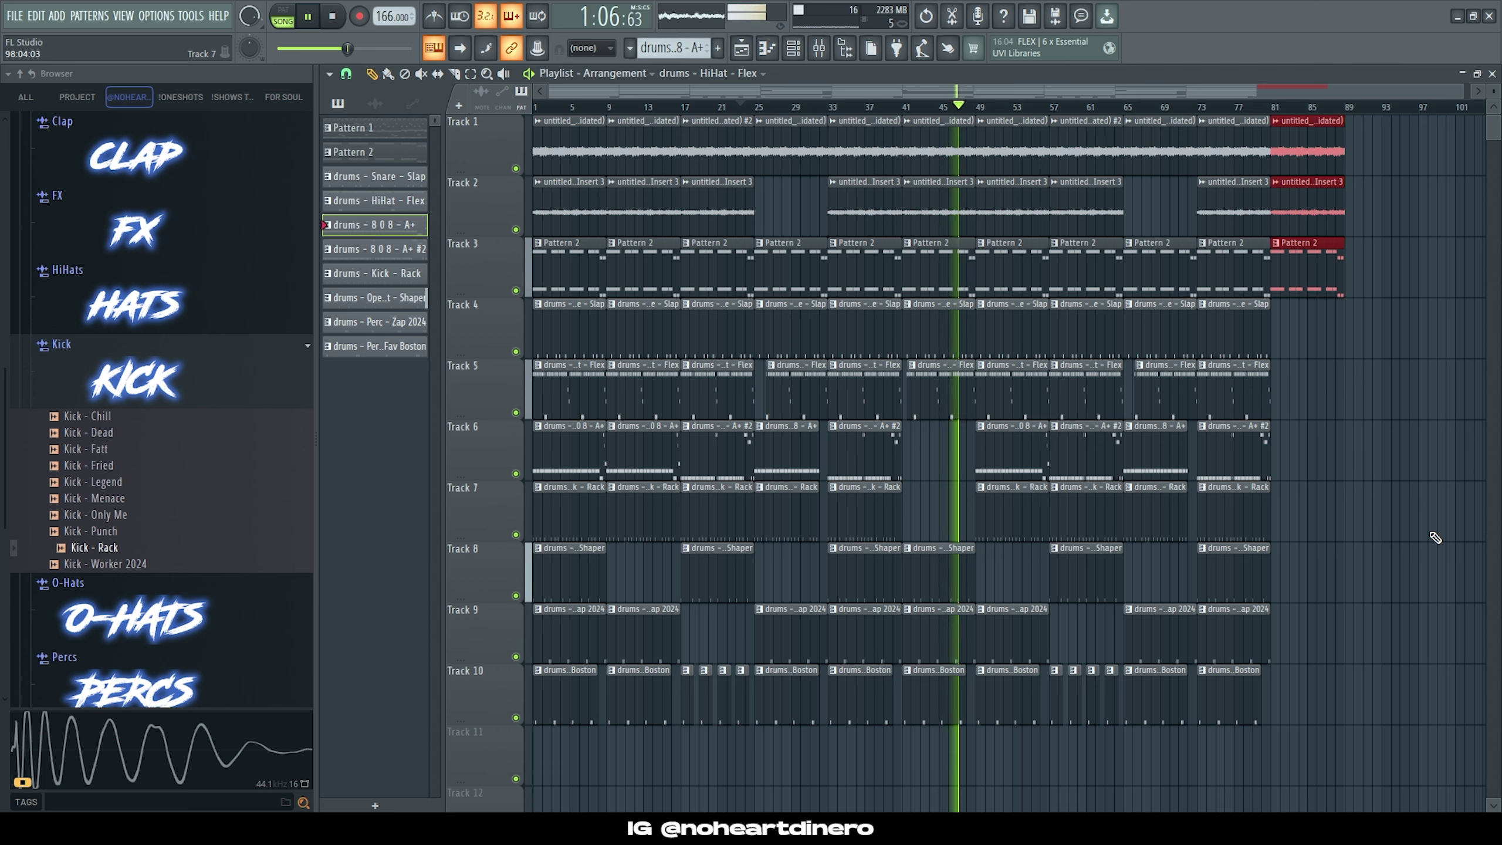